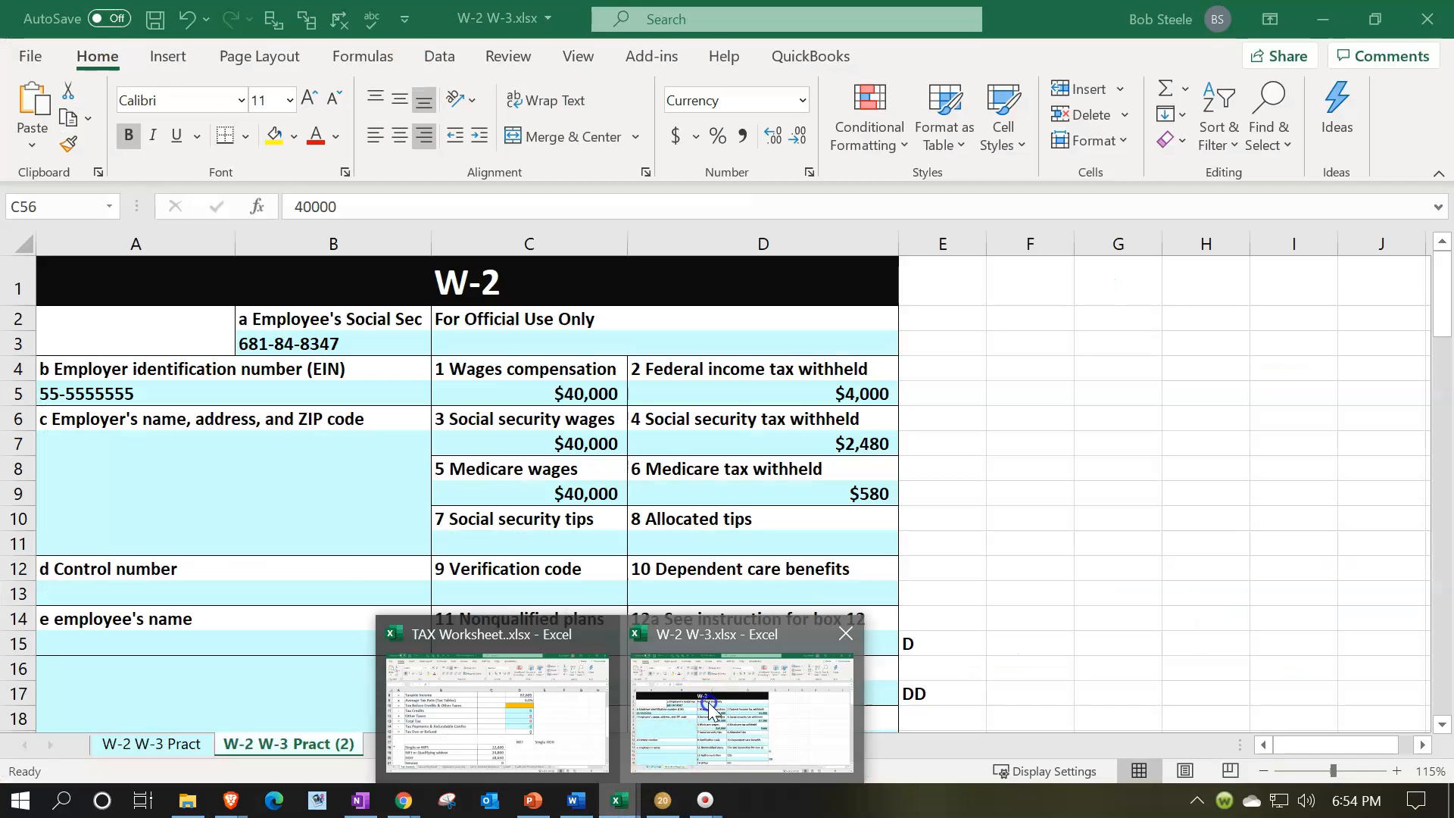
Switch to the W-2 W-3.xlsx workbook and examine the W-2's wages and its federal, social security and Medicare withholding formulas
{"action": "left_click", "coordinate": [710, 710]}
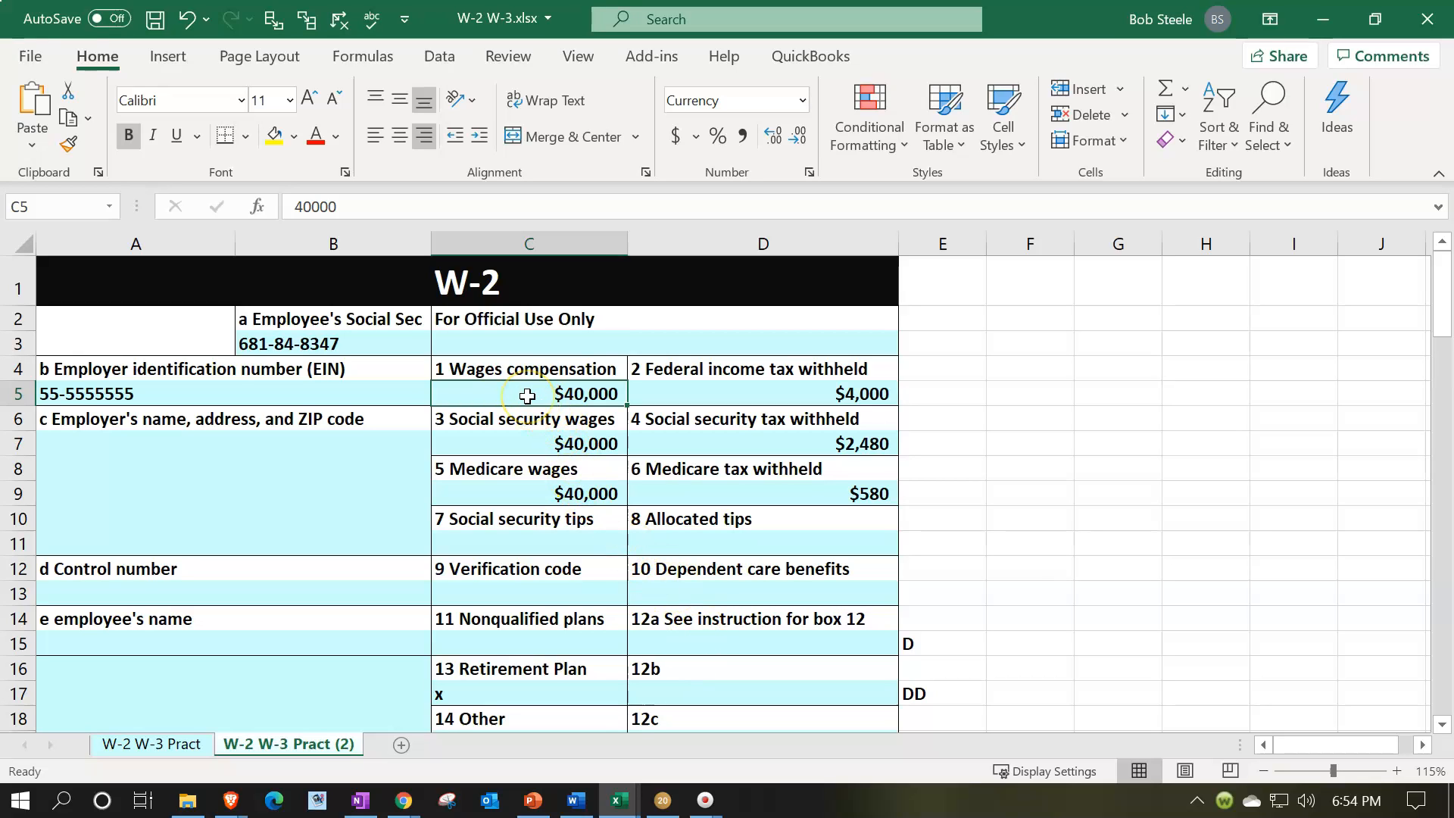
{"action": "scroll", "coordinate": [528, 395], "scroll_direction": "down", "scroll_amount": 2}
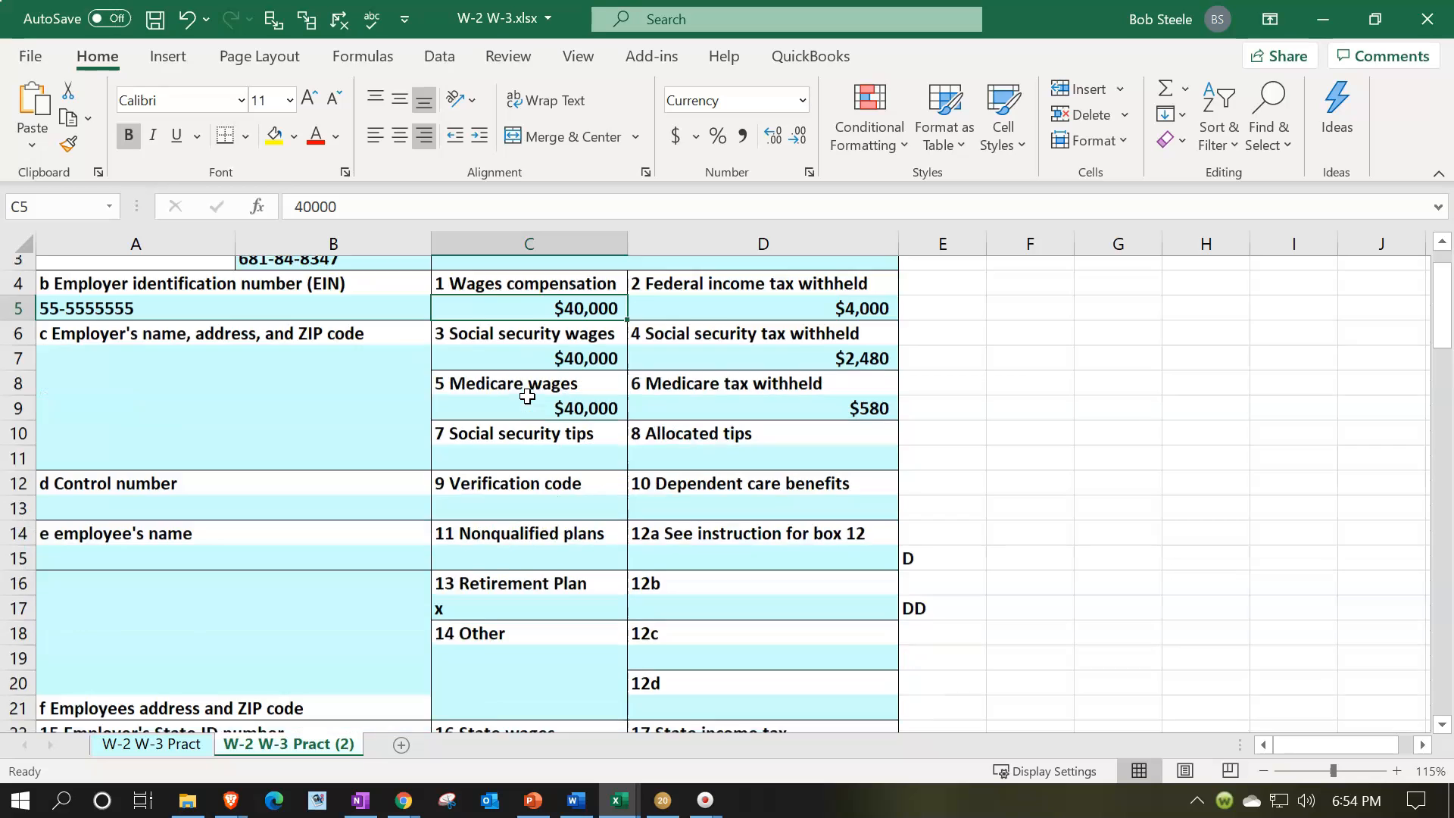
{"action": "scroll", "coordinate": [748, 535], "scroll_direction": "up", "scroll_amount": 2}
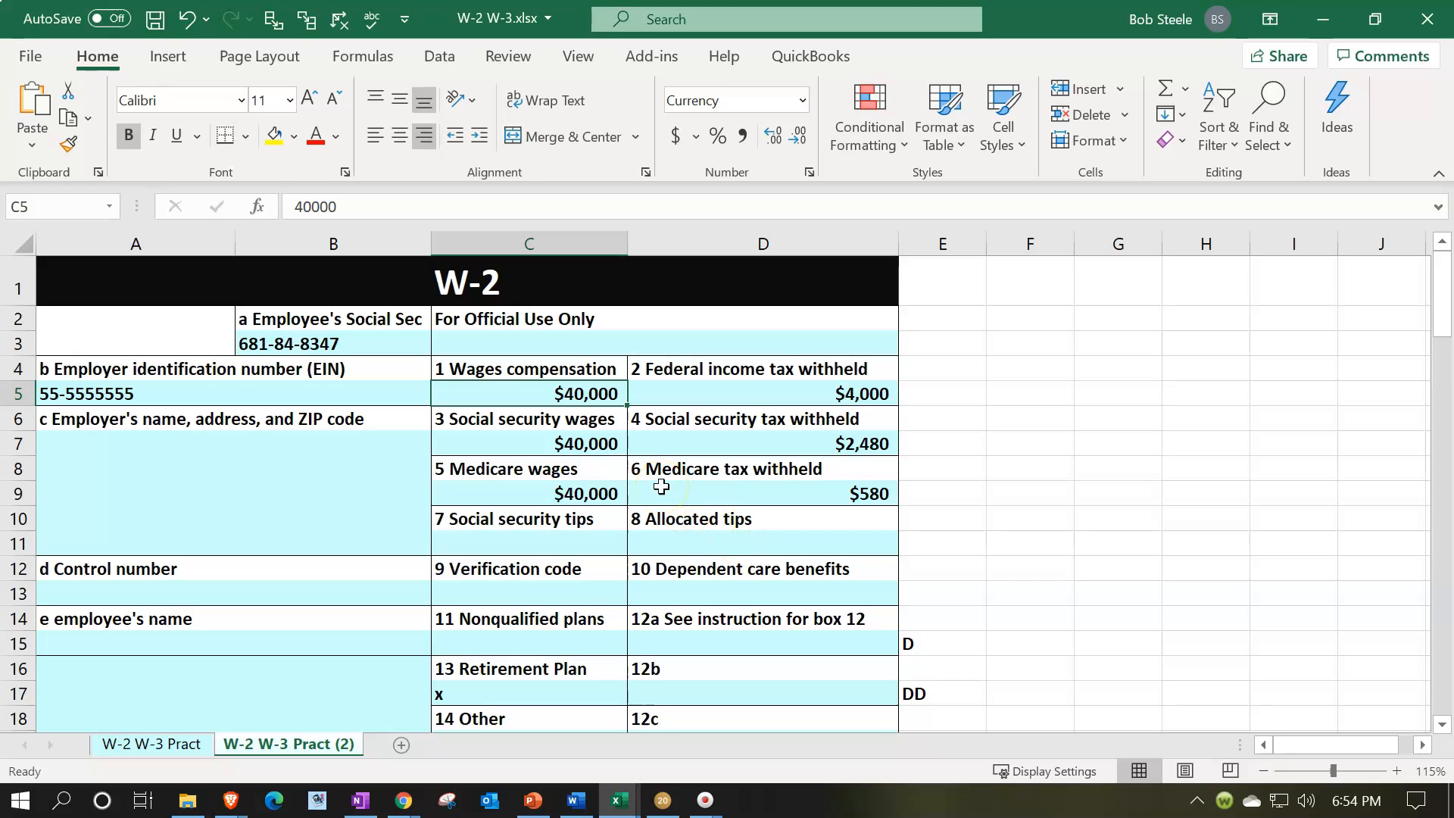
{"action": "left_click", "coordinate": [734, 392]}
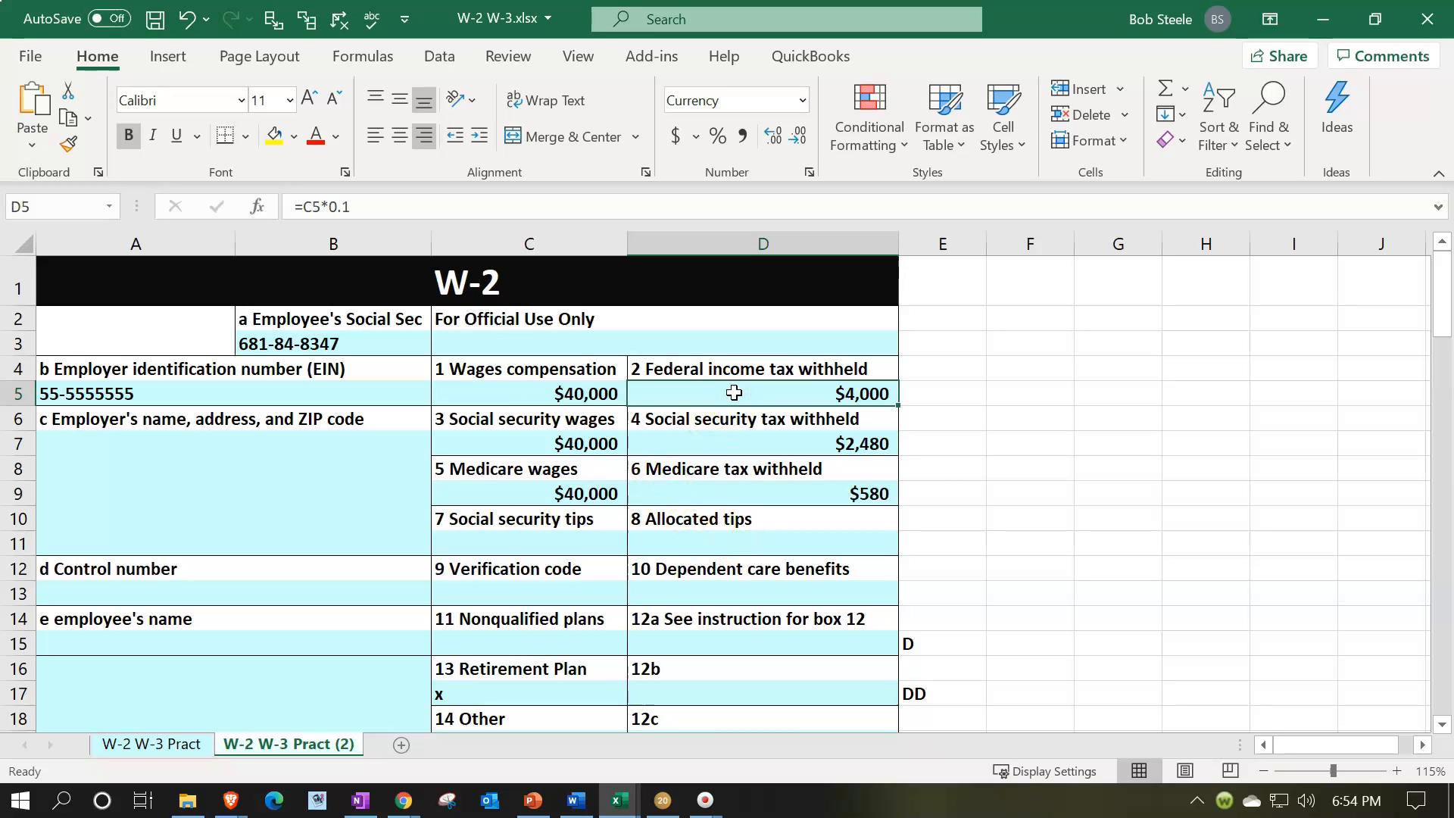
{"action": "left_click", "coordinate": [569, 437]}
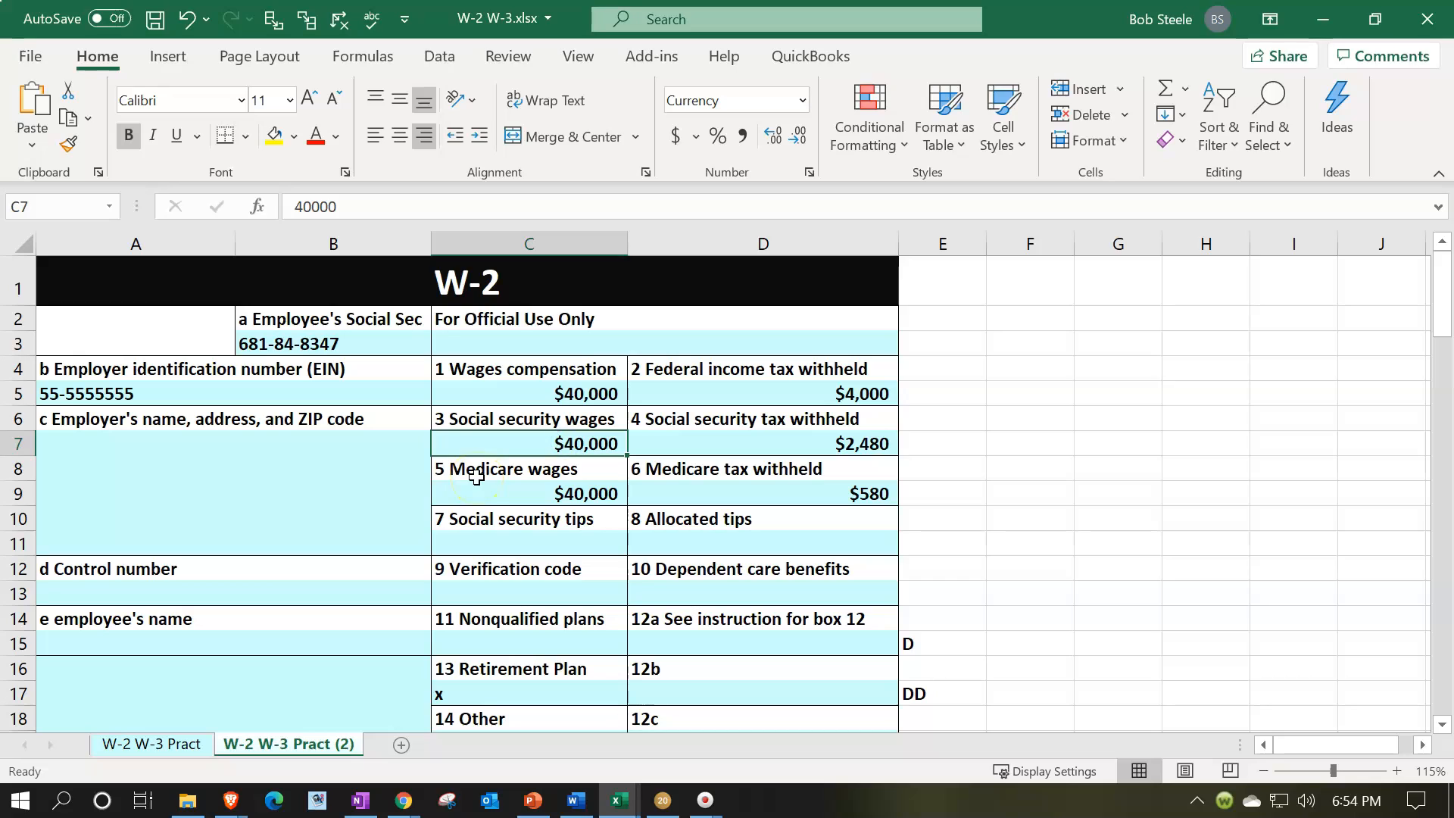
{"action": "key", "text": "Right"}
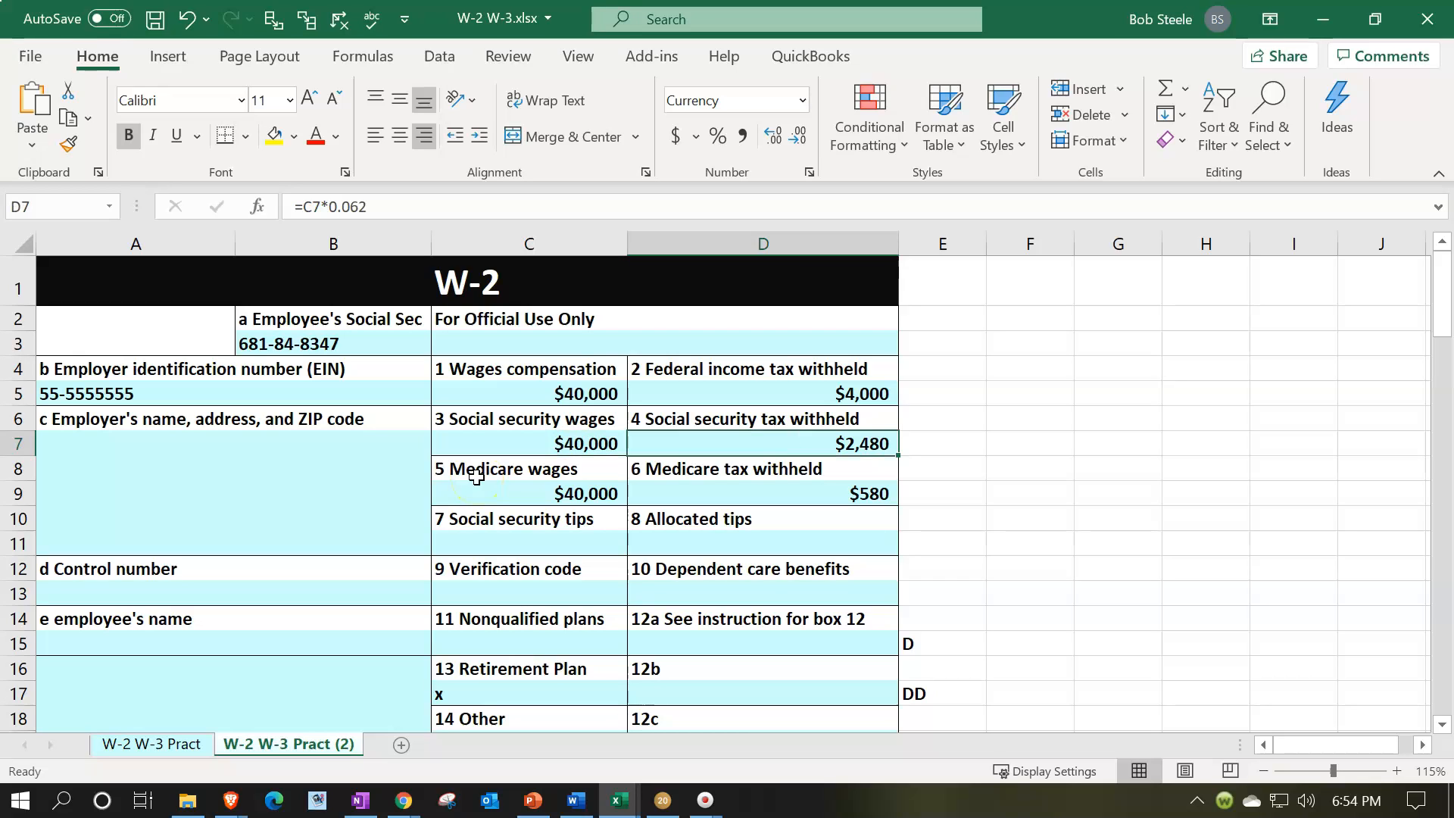
{"action": "key", "text": "Down"}
{"action": "key", "text": "Left"}
{"action": "key", "text": "Down"}
{"action": "key", "text": "Right"}
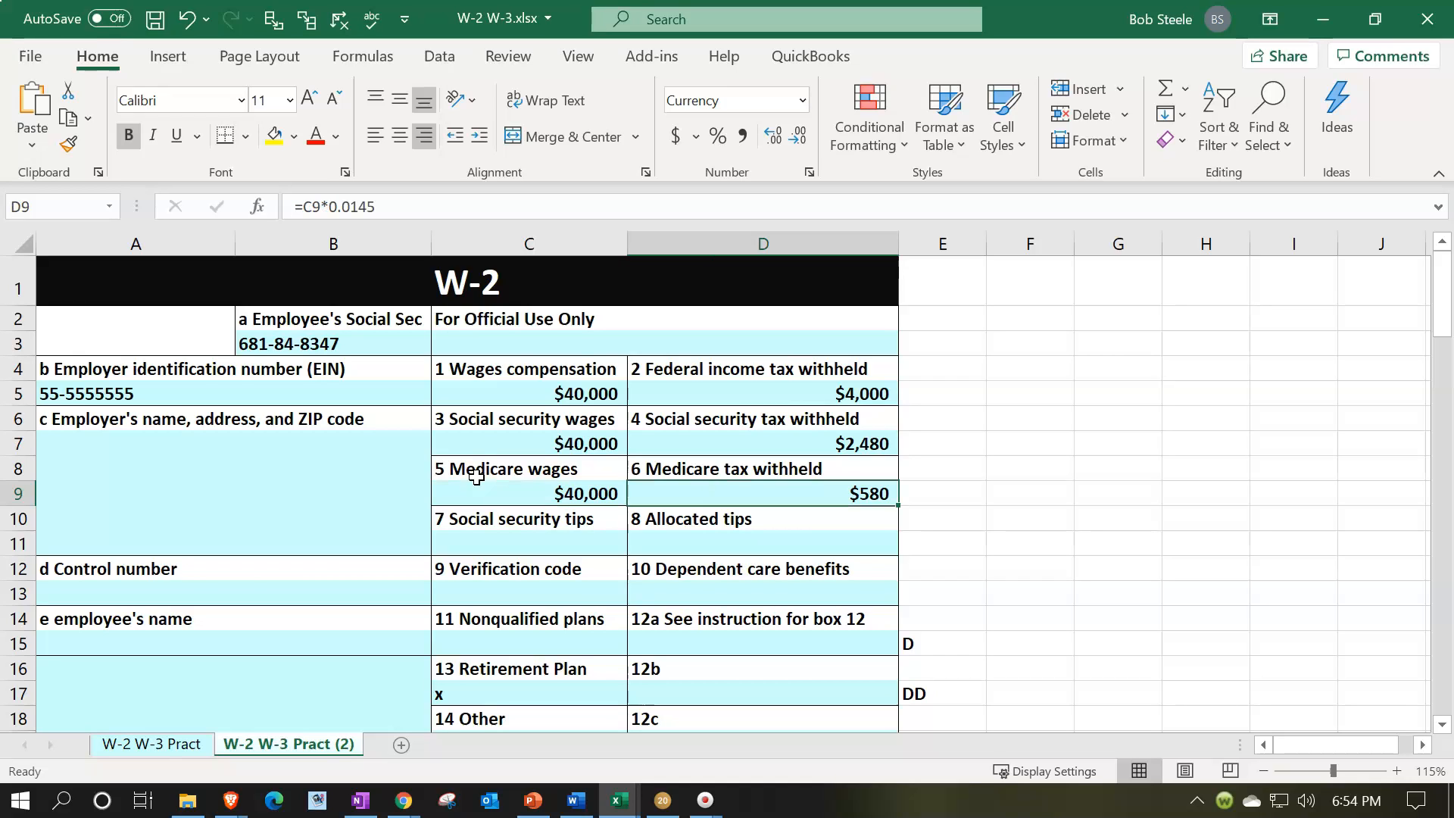
Open Calculator, keep it on top in its compact view, and place it beside the W-2 table
{"action": "key", "text": "XF86Calculator"}
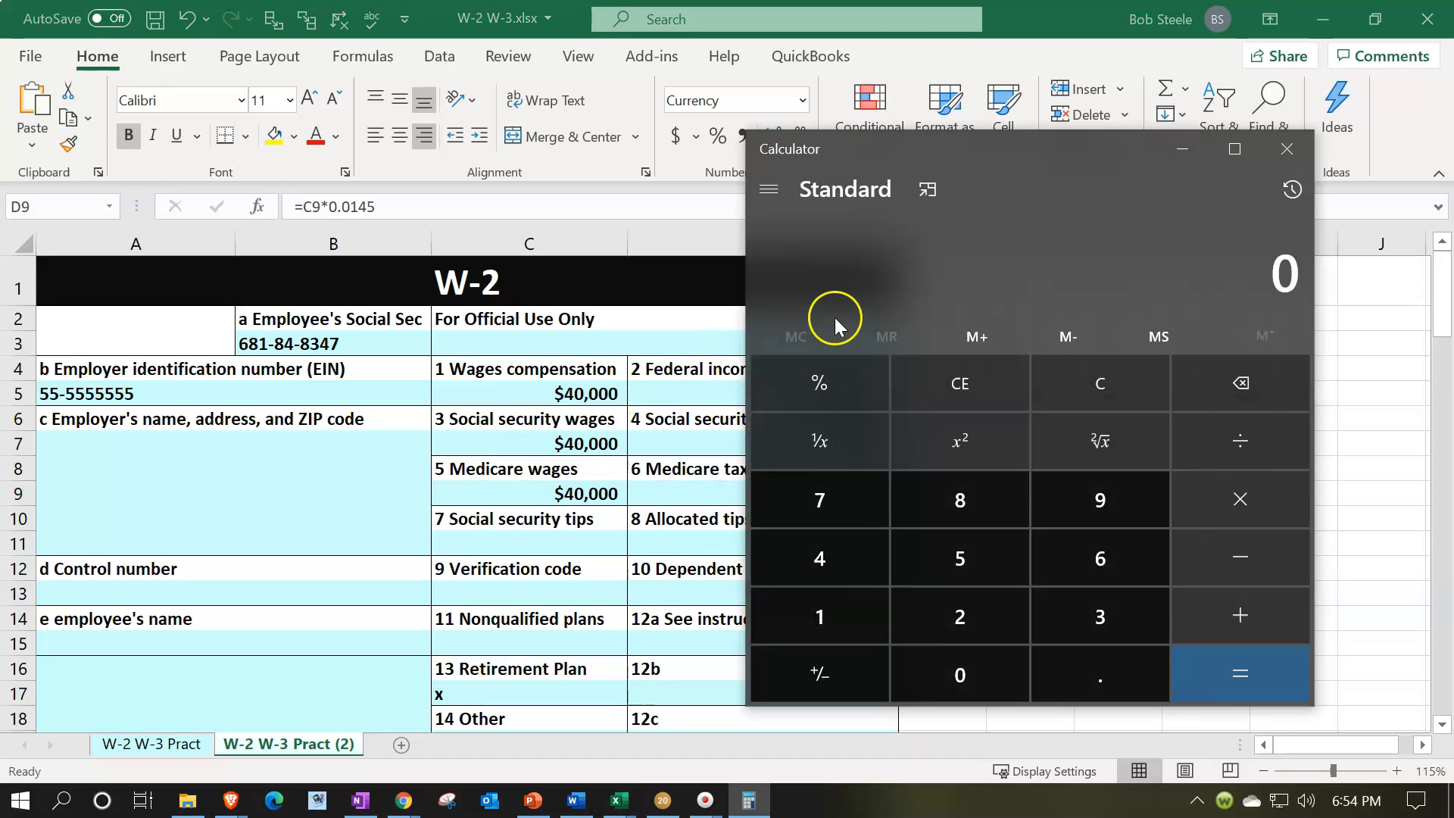
{"action": "left_click", "coordinate": [928, 190]}
{"action": "left_click_drag", "start_coordinate": [1272, 65], "coordinate": [1035, 330]}
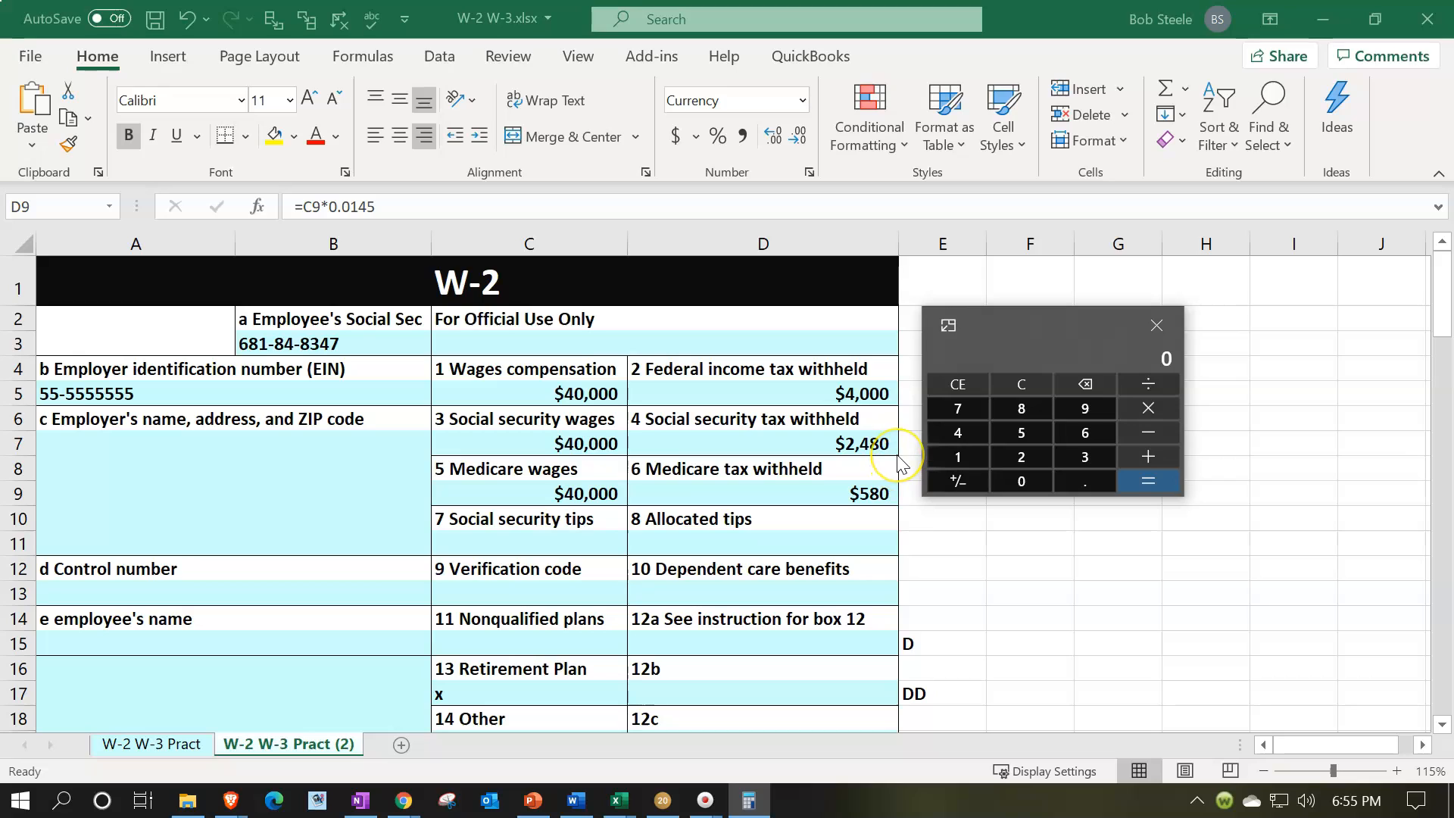
{"action": "type", "text": "40000"}
{"action": "type", "text": "*.0625"}
{"action": "key", "text": "Return"}
{"action": "left_click", "coordinate": [1071, 419]}
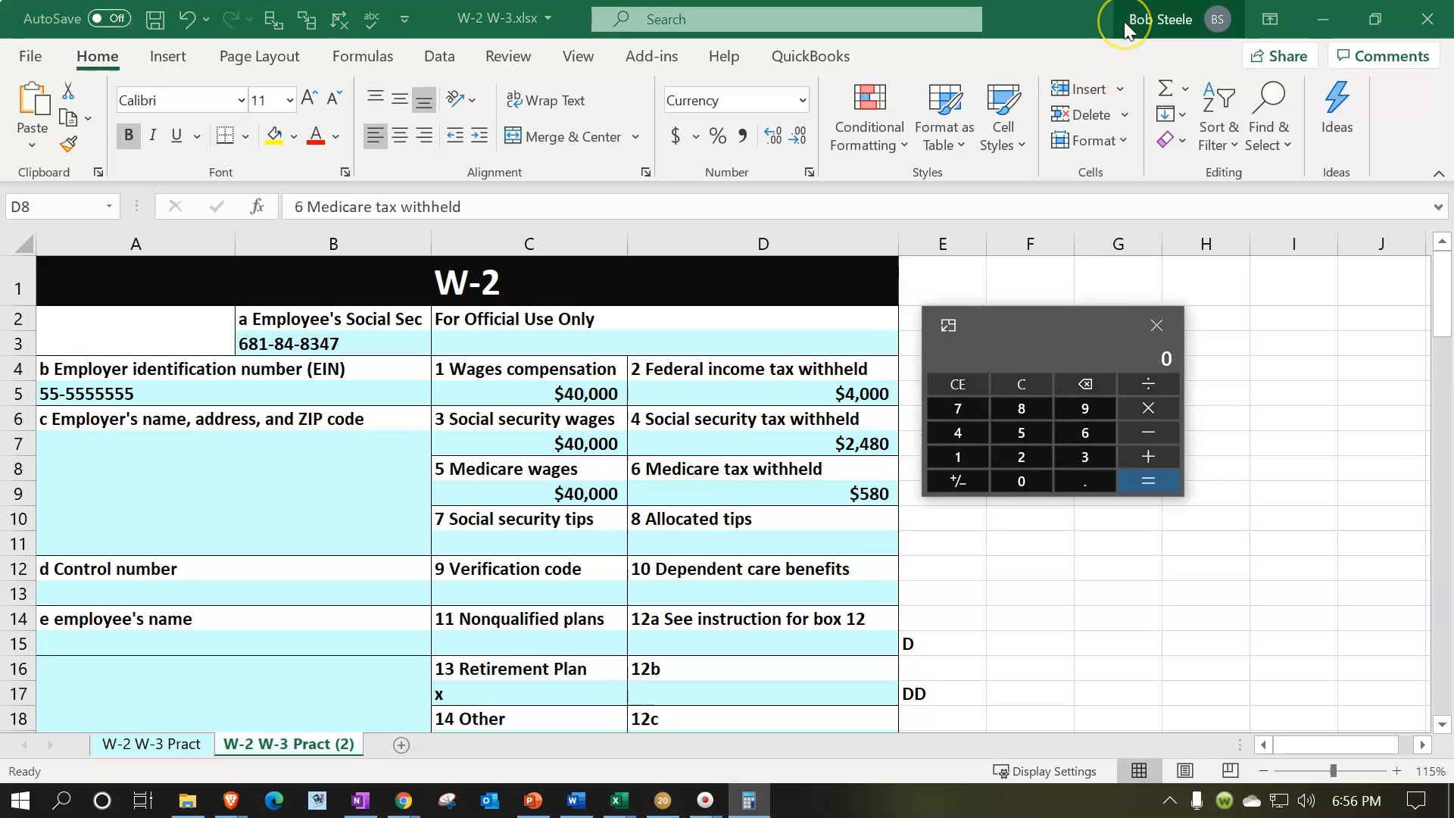
Calculate social security tax as 40000*.062 and Medicare tax as 40000*.0145, and move Calculator out of the way
{"action": "type", "text": "40000*.062"}
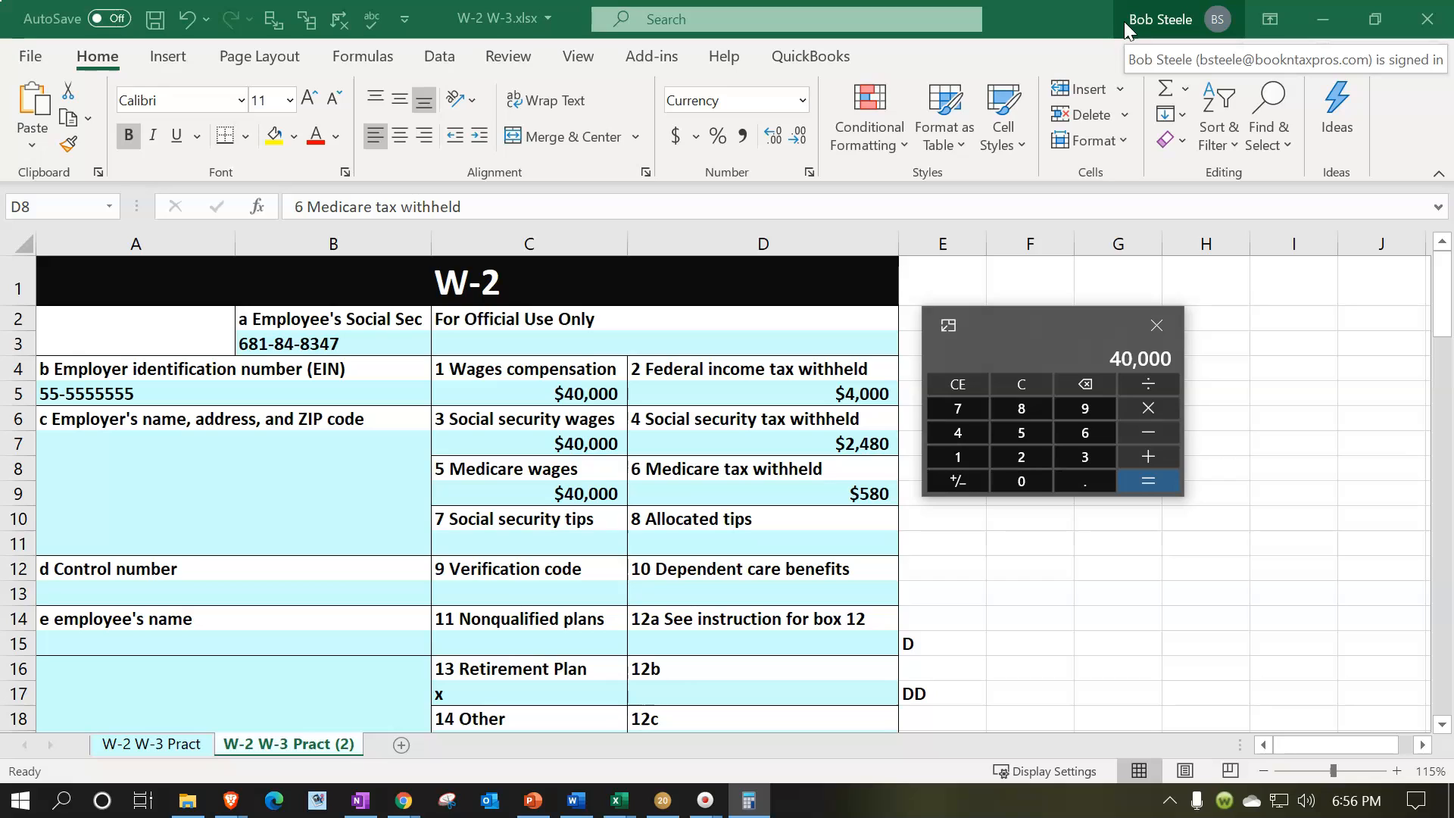
{"action": "key", "text": "Return"}
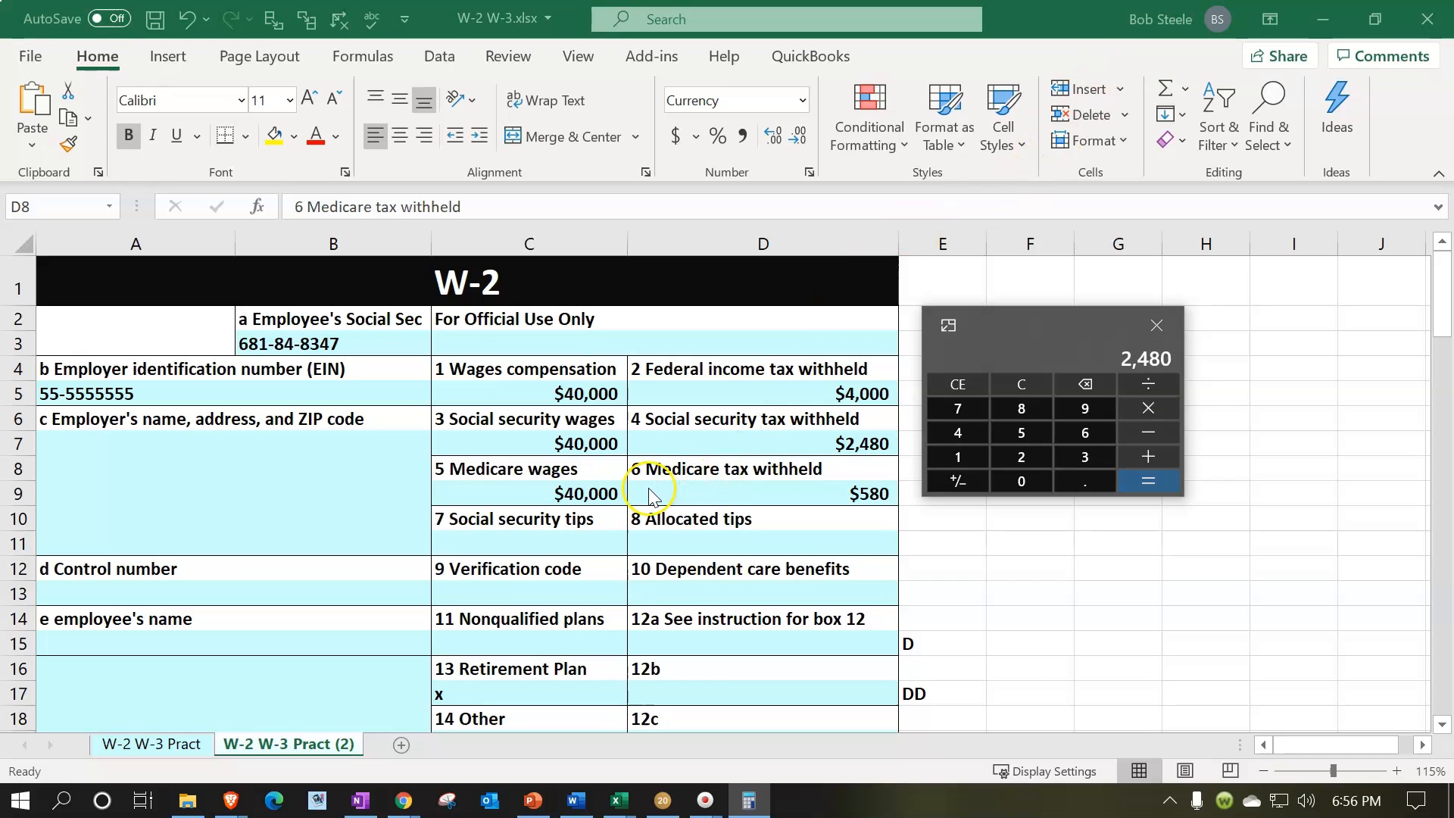
{"action": "left_click", "coordinate": [996, 387]}
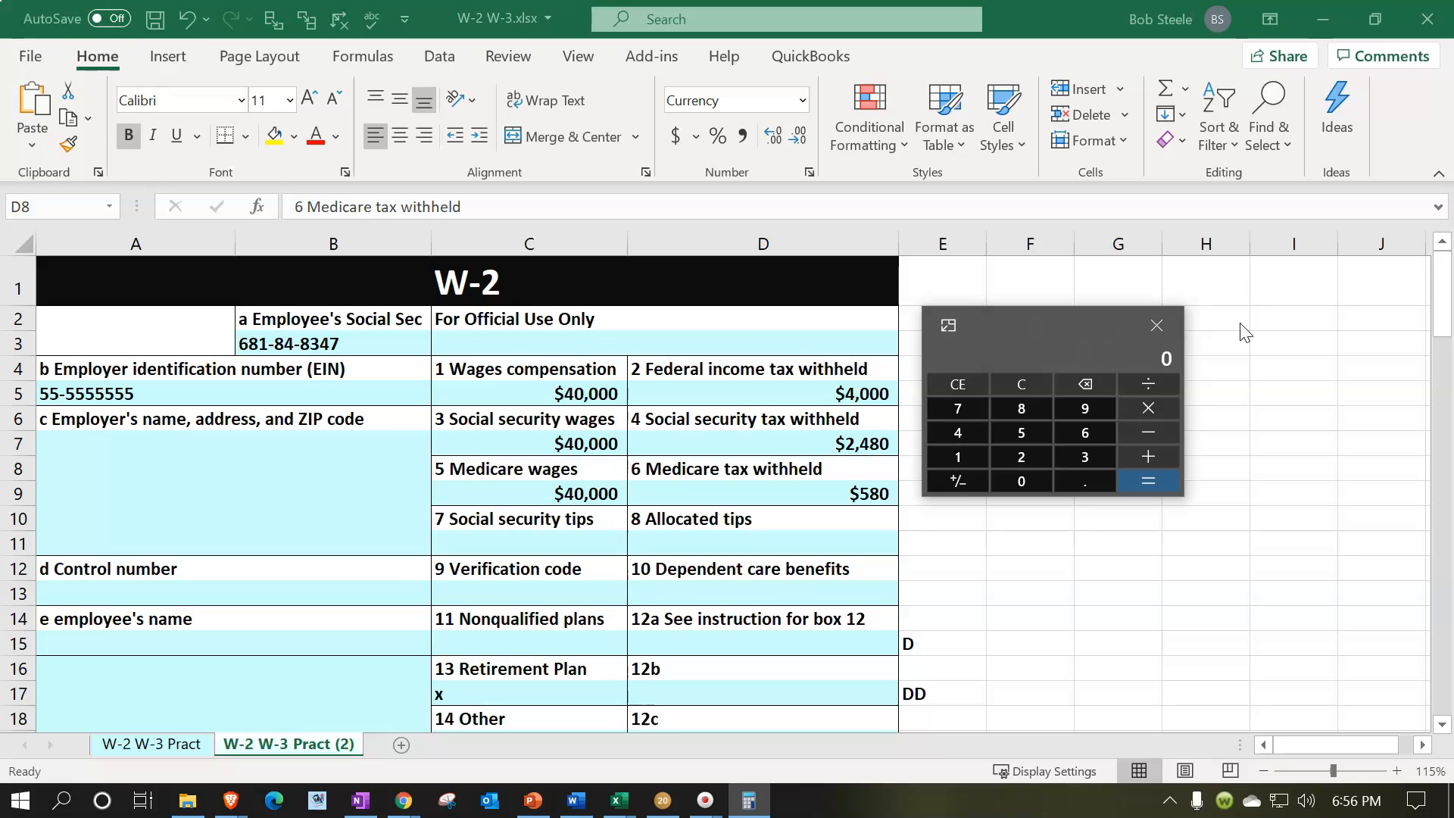
{"action": "type", "text": "40000*.0145"}
{"action": "key", "text": "Return"}
{"action": "left_click_drag", "start_coordinate": [1043, 318], "coordinate": [1095, 0]}
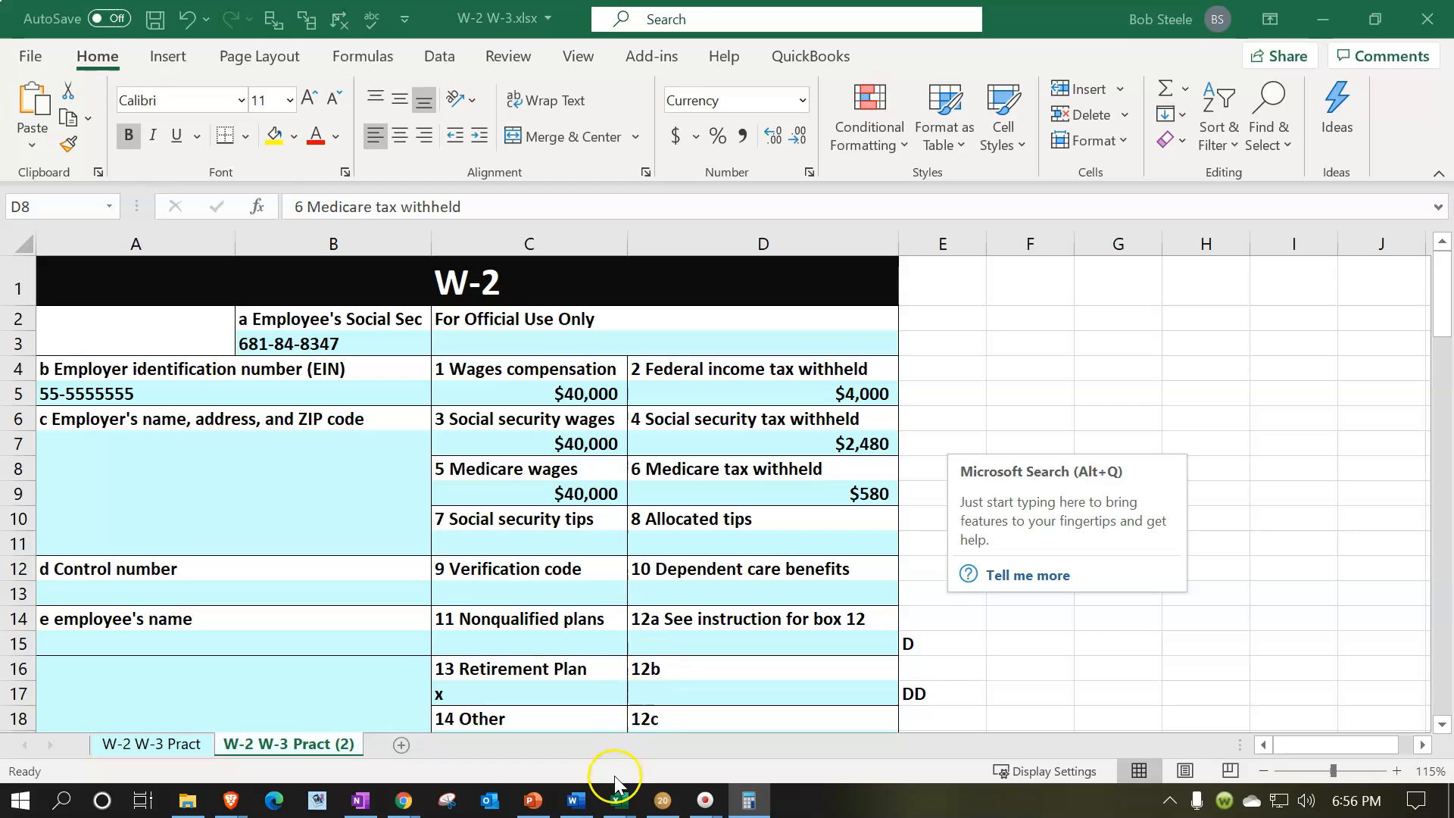
Switch to Lacerte and fill in the first W-2's employer details by choosing the saved entry named Employer
{"action": "left_click", "coordinate": [663, 800]}
{"action": "left_click", "coordinate": [88, 102]}
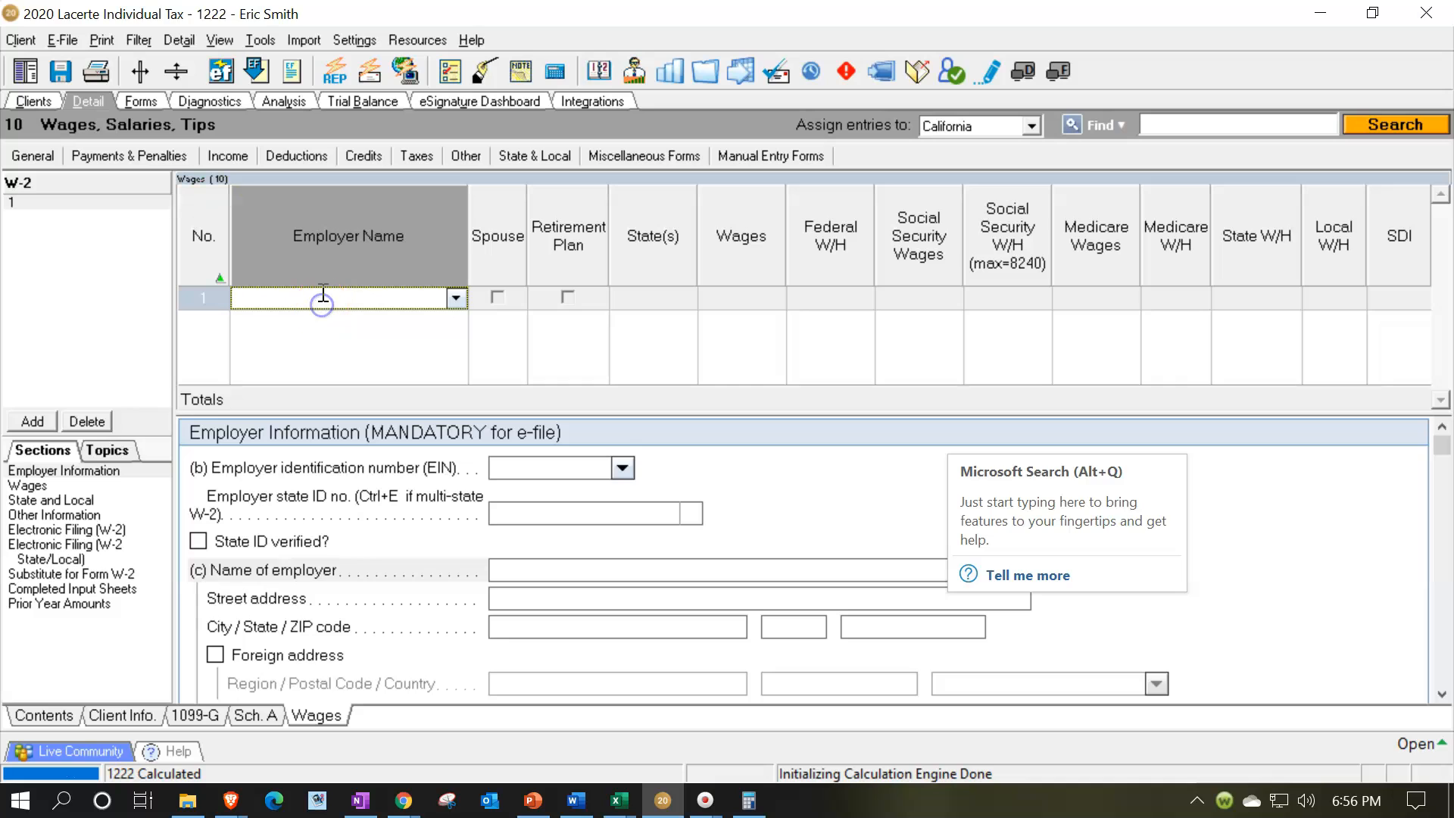
{"action": "type", "text": "Employer"}
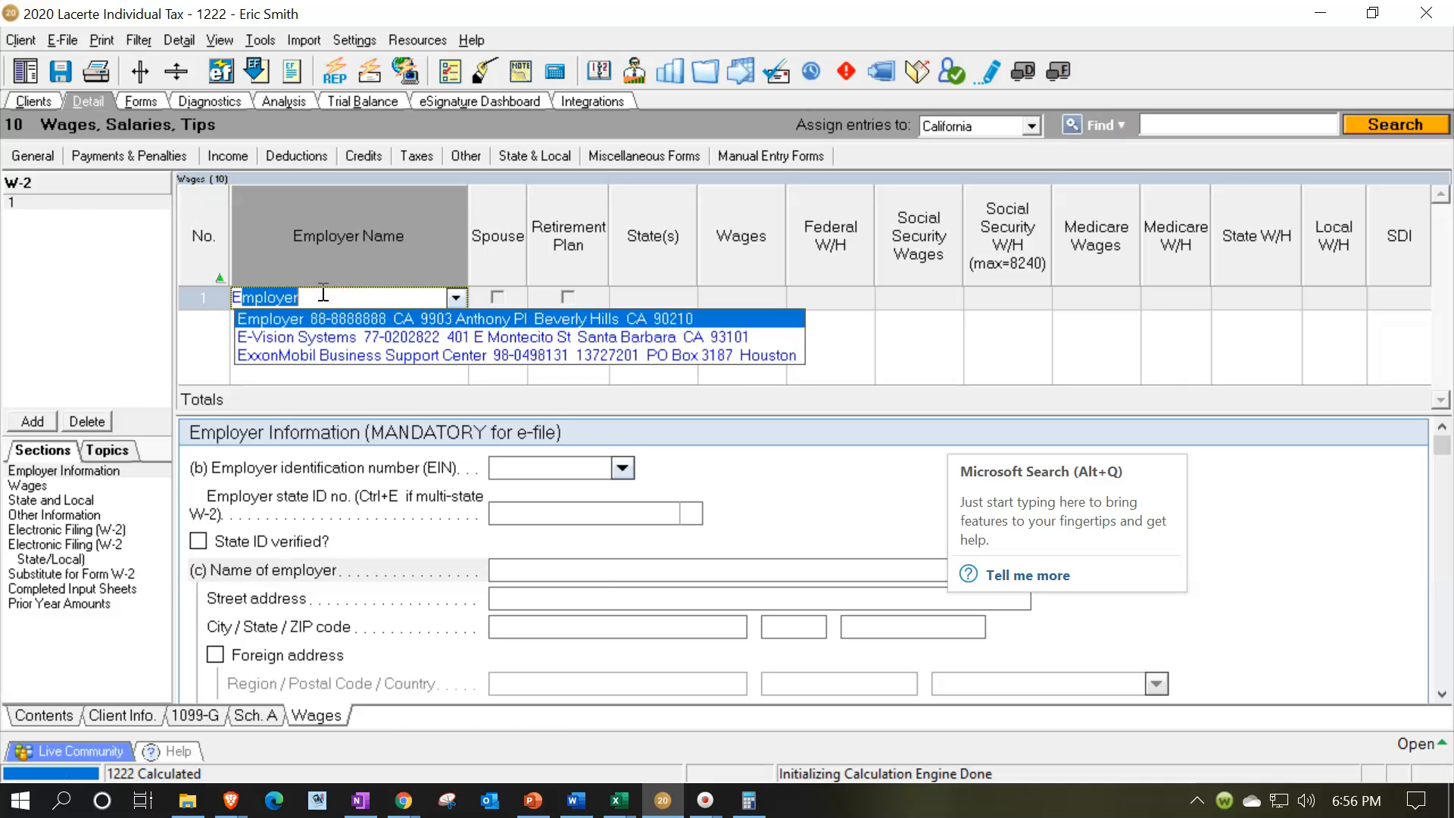
{"action": "key", "text": "Return"}
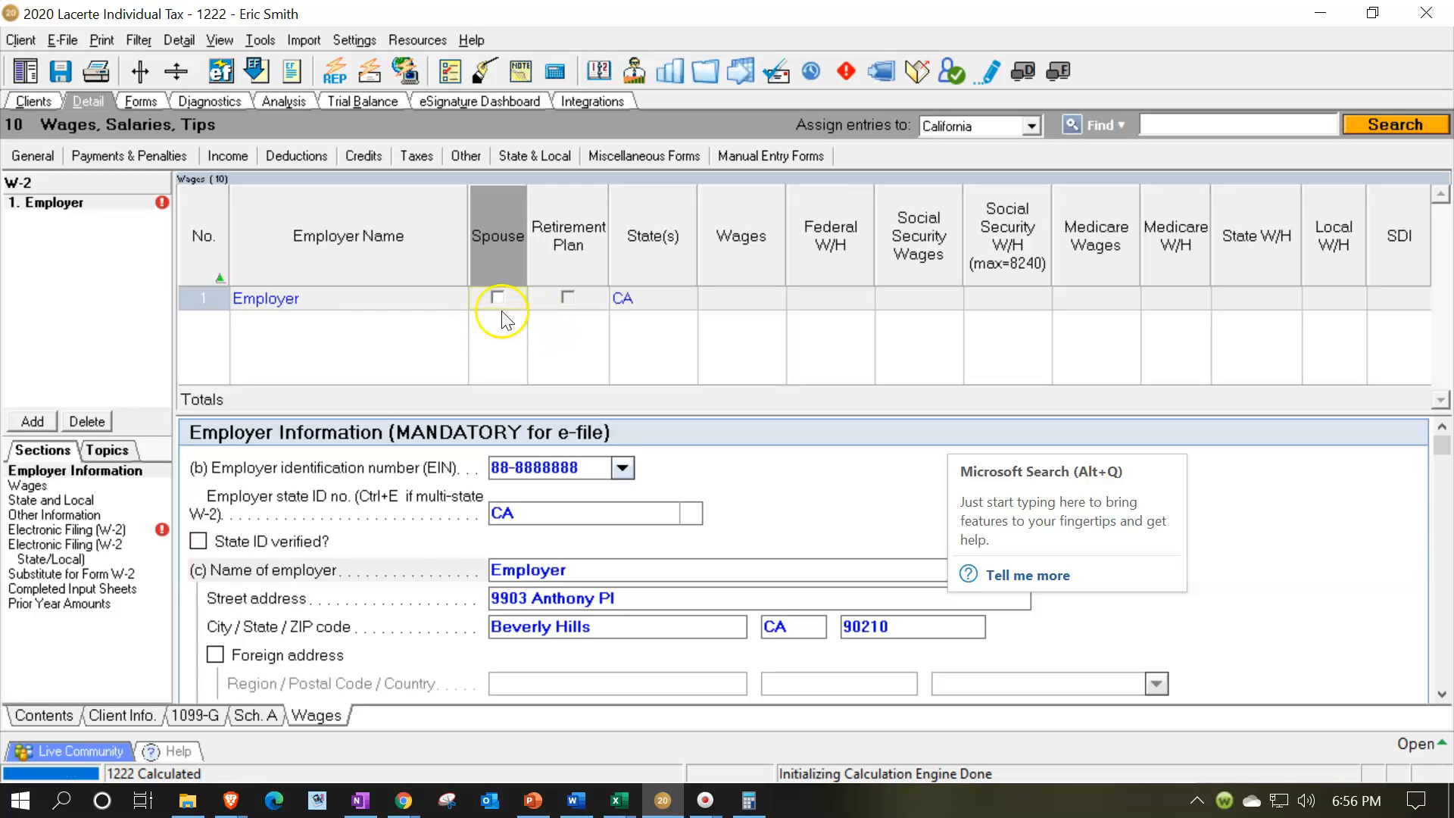
Consult box 13 of the Excel W-2 and mark the Retirement Plan checkbox for Employer in Lacerte's wages table
{"action": "left_click", "coordinate": [548, 292]}
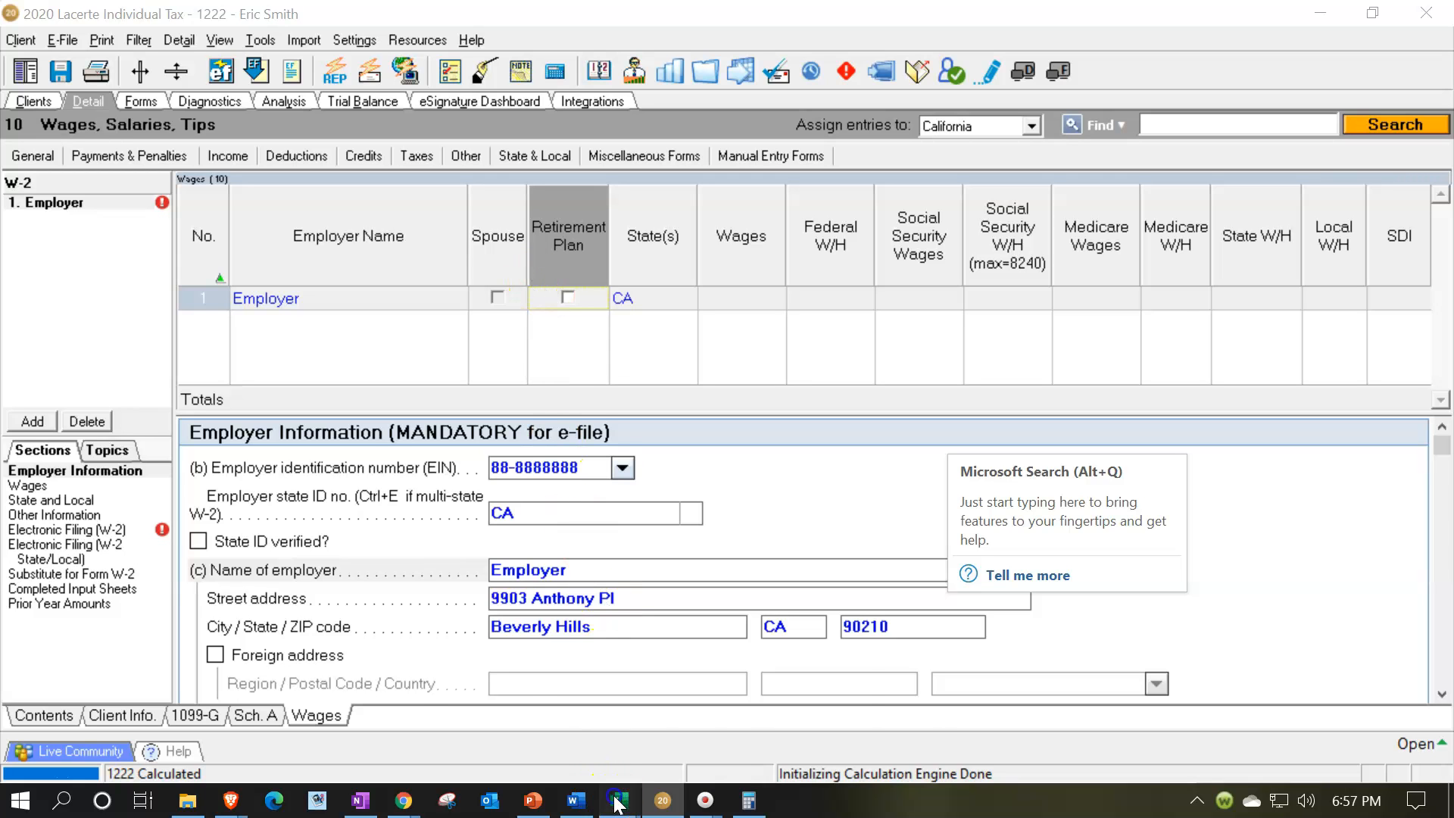
{"action": "mouse_move", "coordinate": [620, 800]}
{"action": "left_click", "coordinate": [702, 755]}
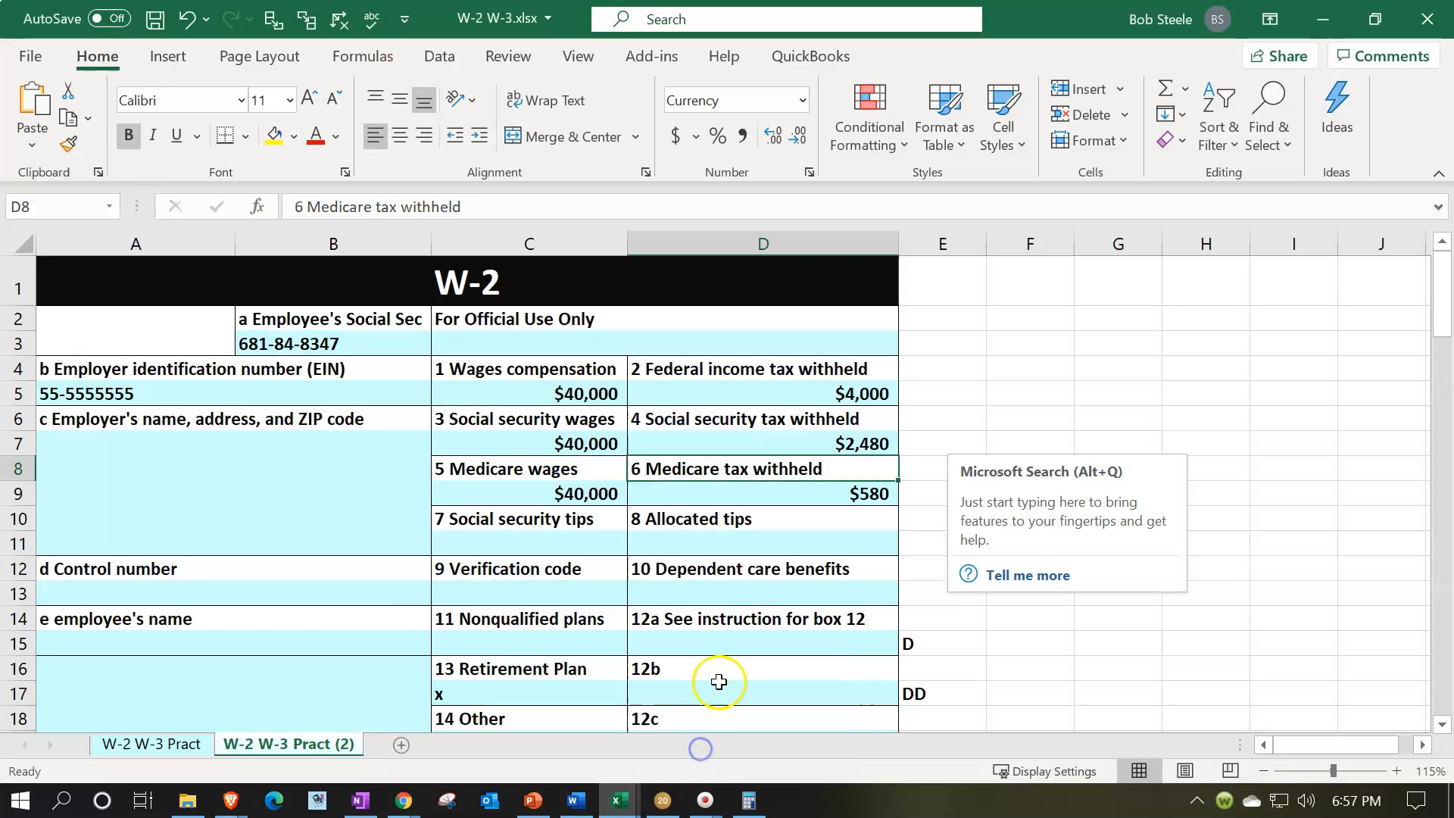
{"action": "scroll", "coordinate": [720, 678], "scroll_direction": "down", "scroll_amount": 2}
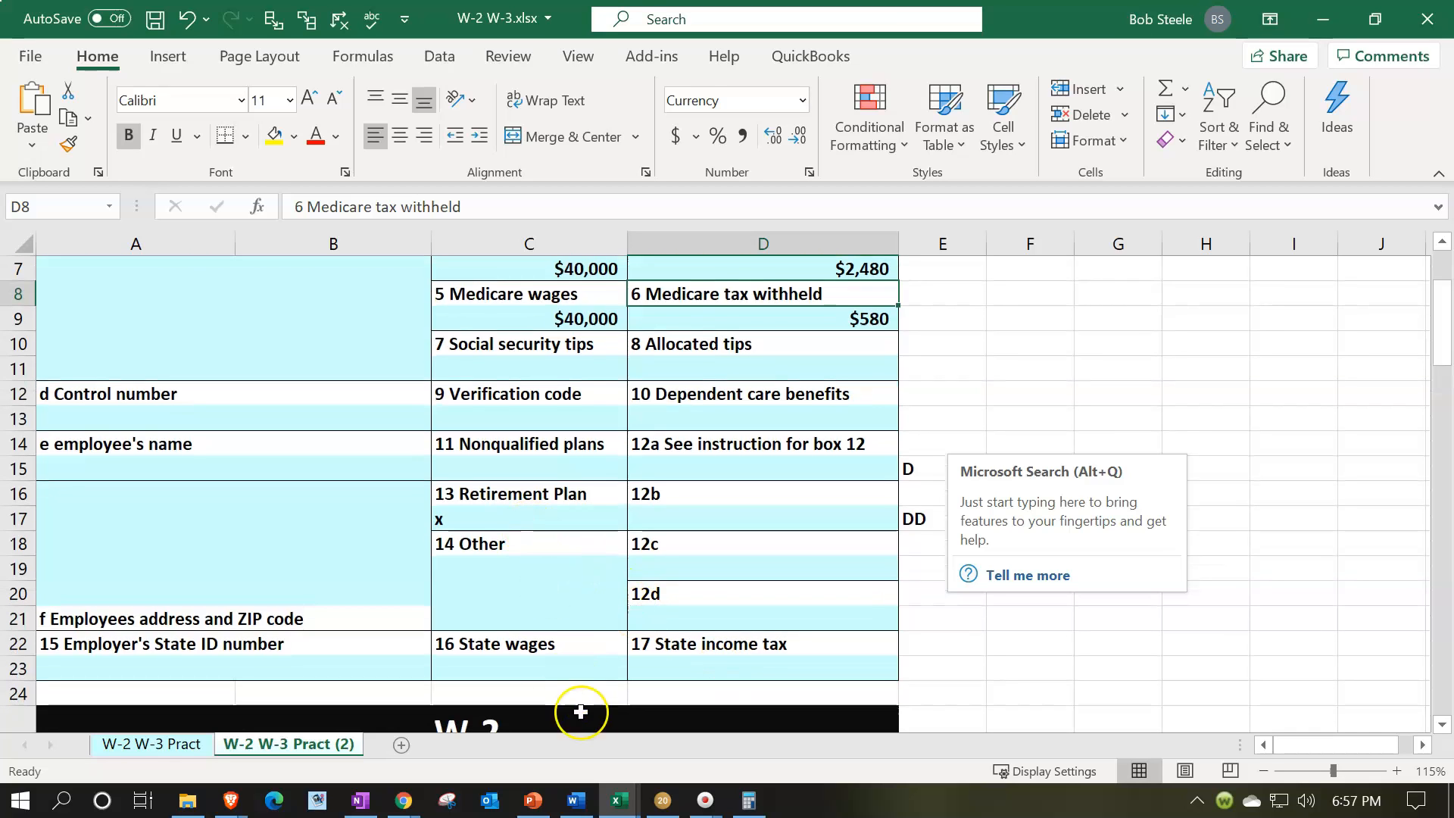
{"action": "left_click", "coordinate": [1323, 19]}
{"action": "left_click", "coordinate": [573, 300]}
{"action": "left_click", "coordinate": [573, 302]}
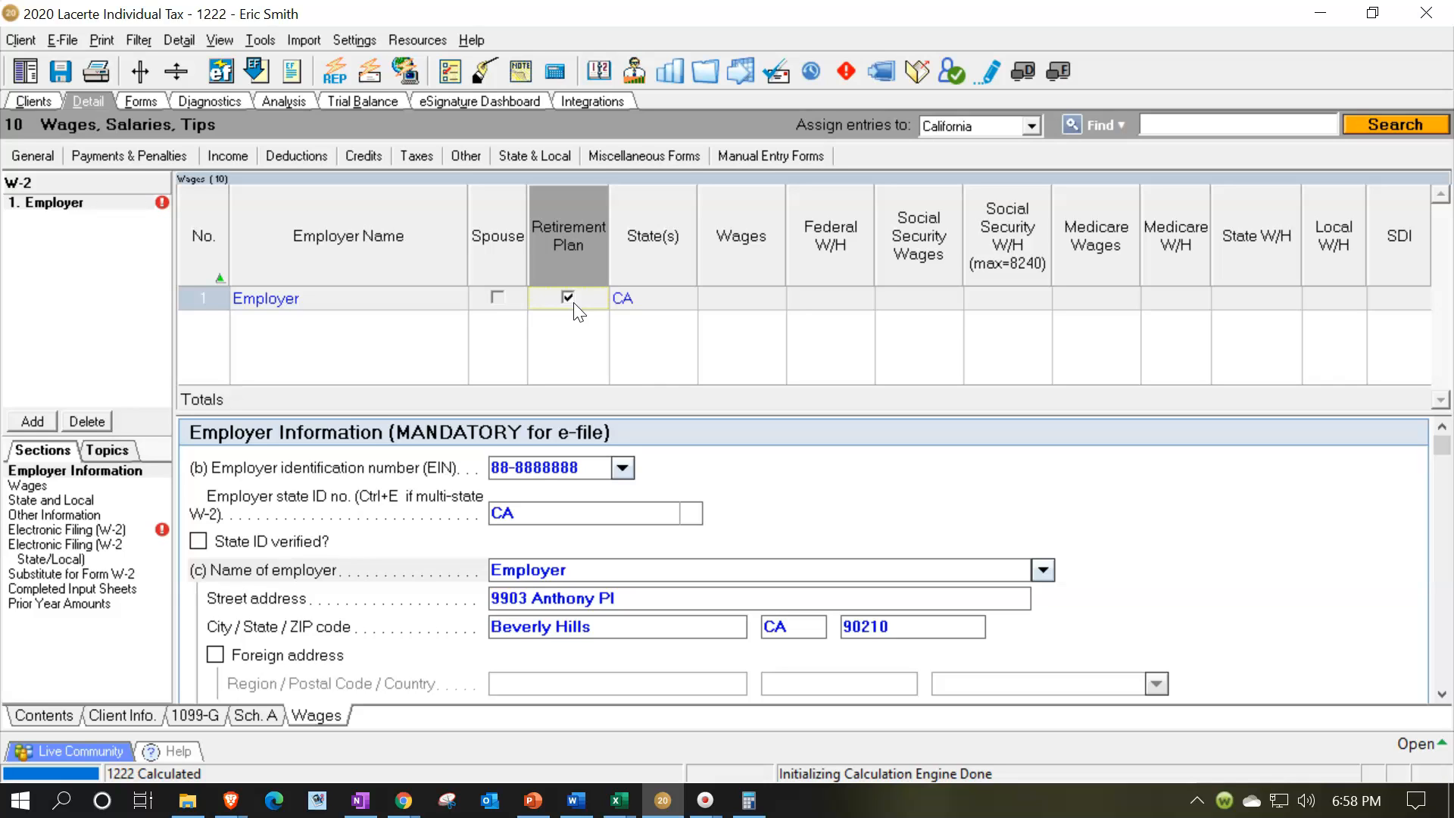
Consult the wages on the Excel W-2 and enter 40000 as Employer's wages in Lacerte
{"action": "key", "text": "Tab"}
{"action": "key", "text": "Tab"}
{"action": "left_click", "coordinate": [627, 804]}
{"action": "left_click", "coordinate": [679, 704]}
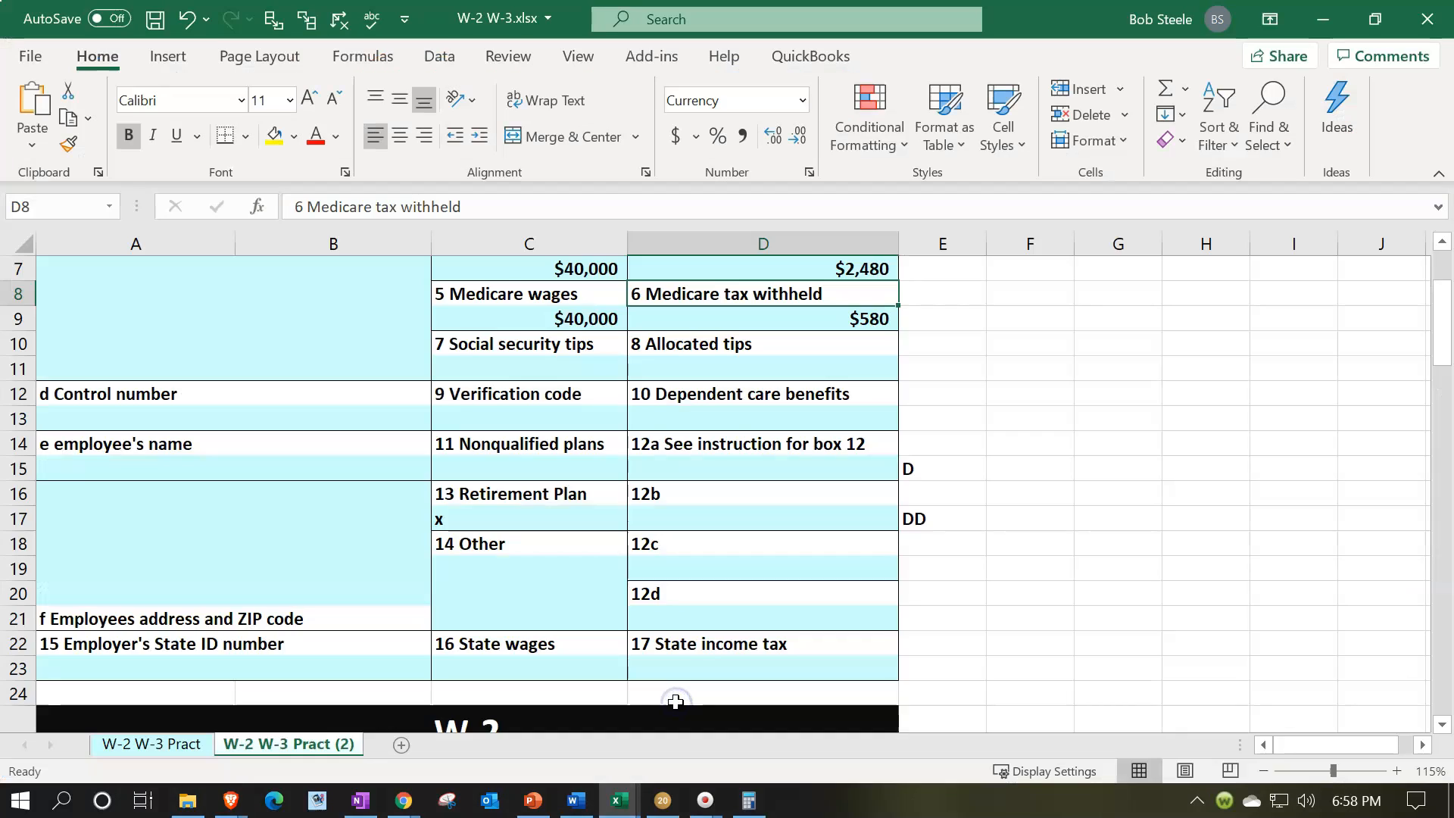
{"action": "scroll", "coordinate": [642, 605], "scroll_direction": "up", "scroll_amount": 1}
{"action": "left_click", "coordinate": [1323, 19]}
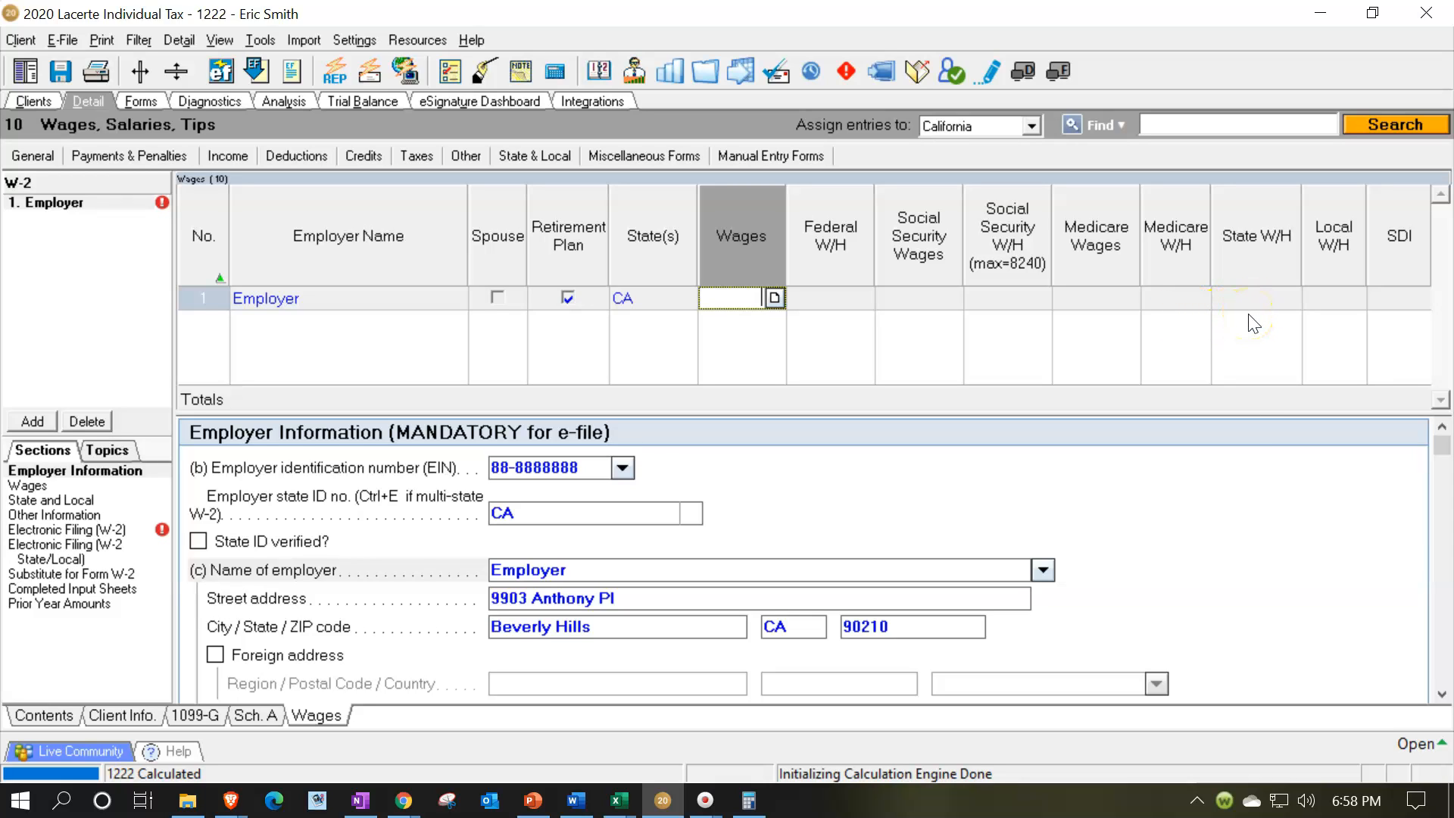
{"action": "type", "text": "40000"}
{"action": "key", "text": "Tab"}
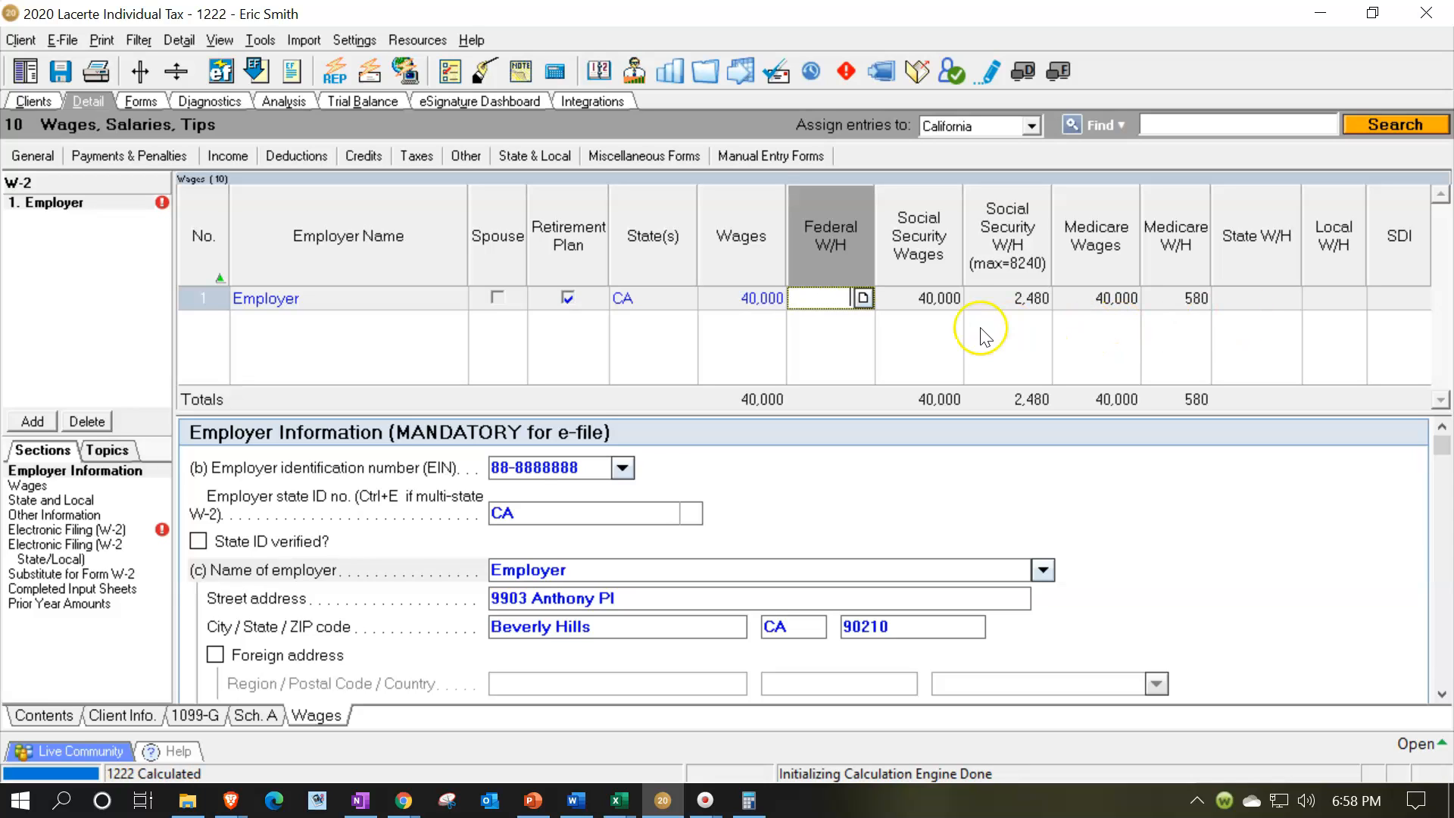
Compare Lacerte's social security and Medicare wages and withholding with the Excel W-2, and review the state withholding field
{"action": "left_click", "coordinate": [931, 319]}
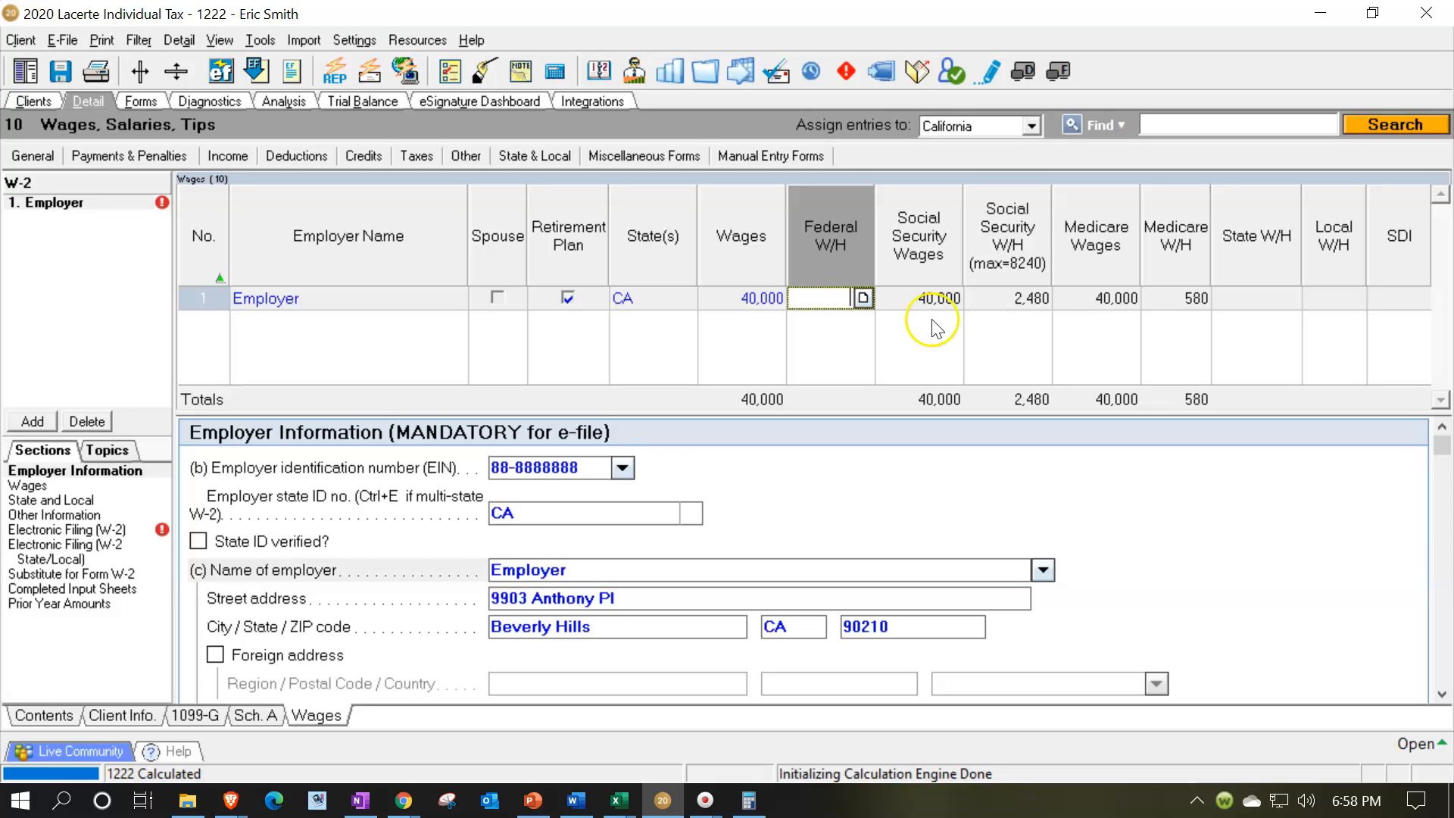
{"action": "left_click", "coordinate": [1017, 310]}
{"action": "left_click", "coordinate": [619, 800]}
{"action": "left_click", "coordinate": [680, 721]}
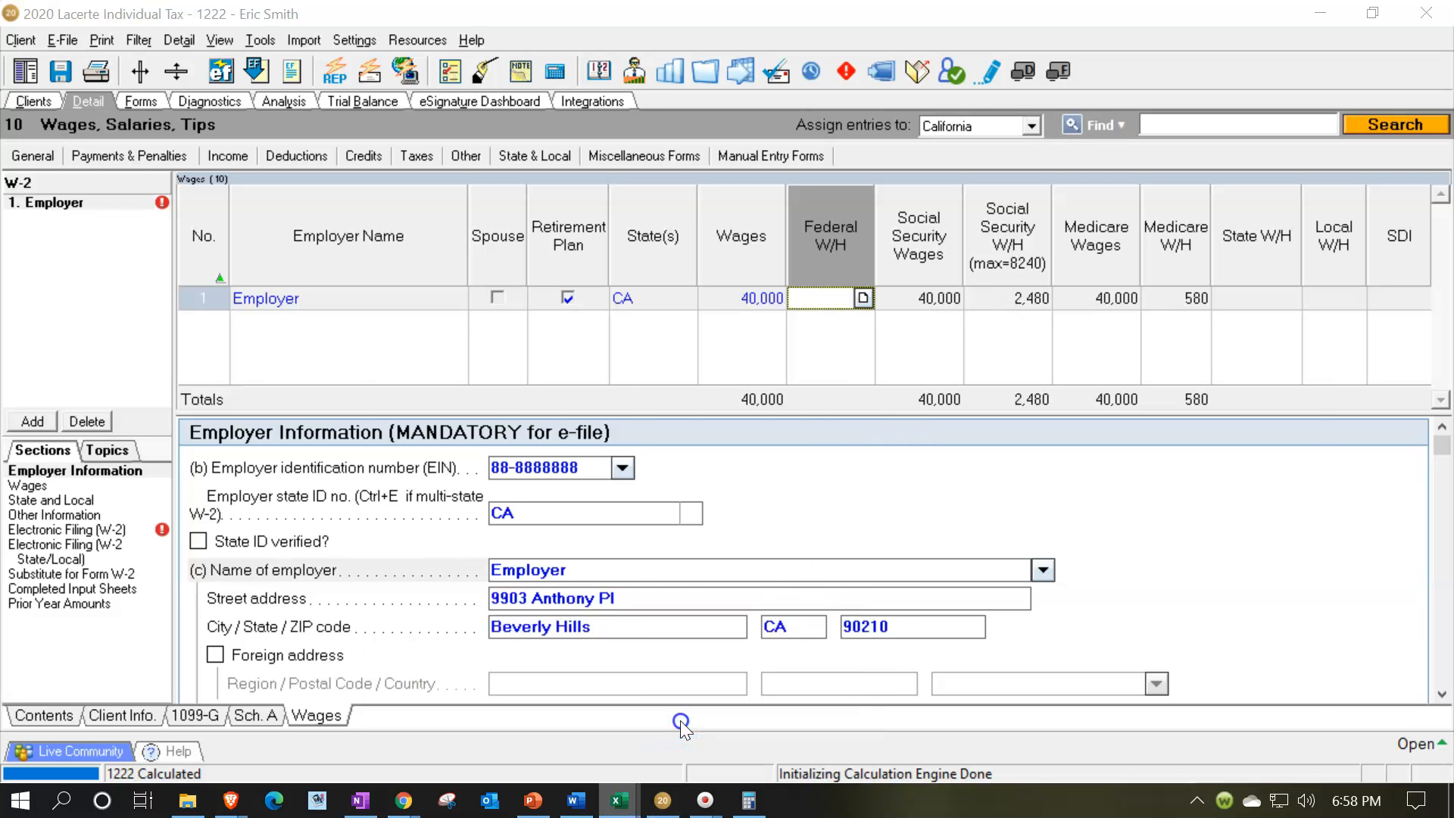
{"action": "left_click", "coordinate": [871, 376]}
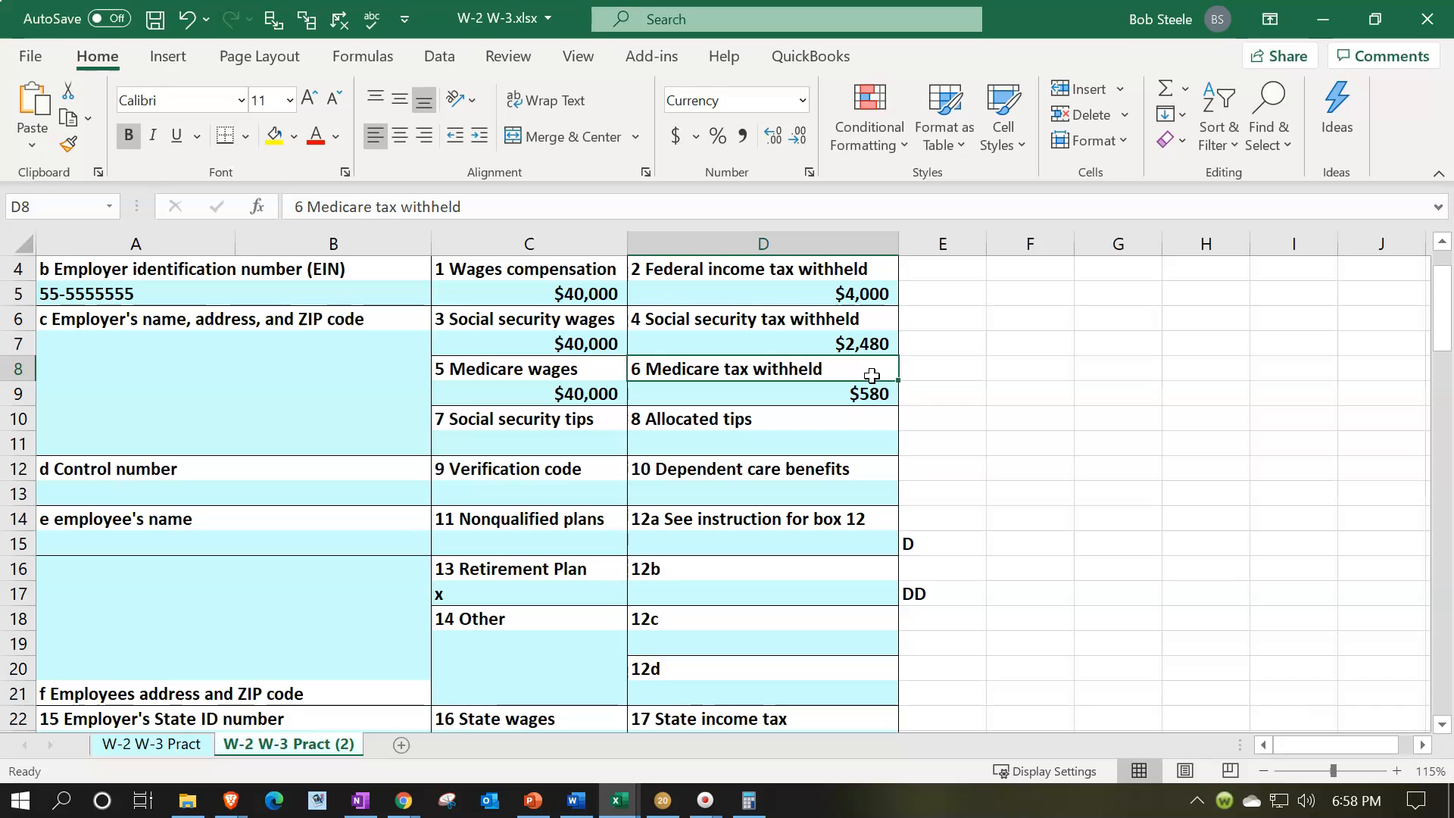
{"action": "left_click", "coordinate": [677, 794]}
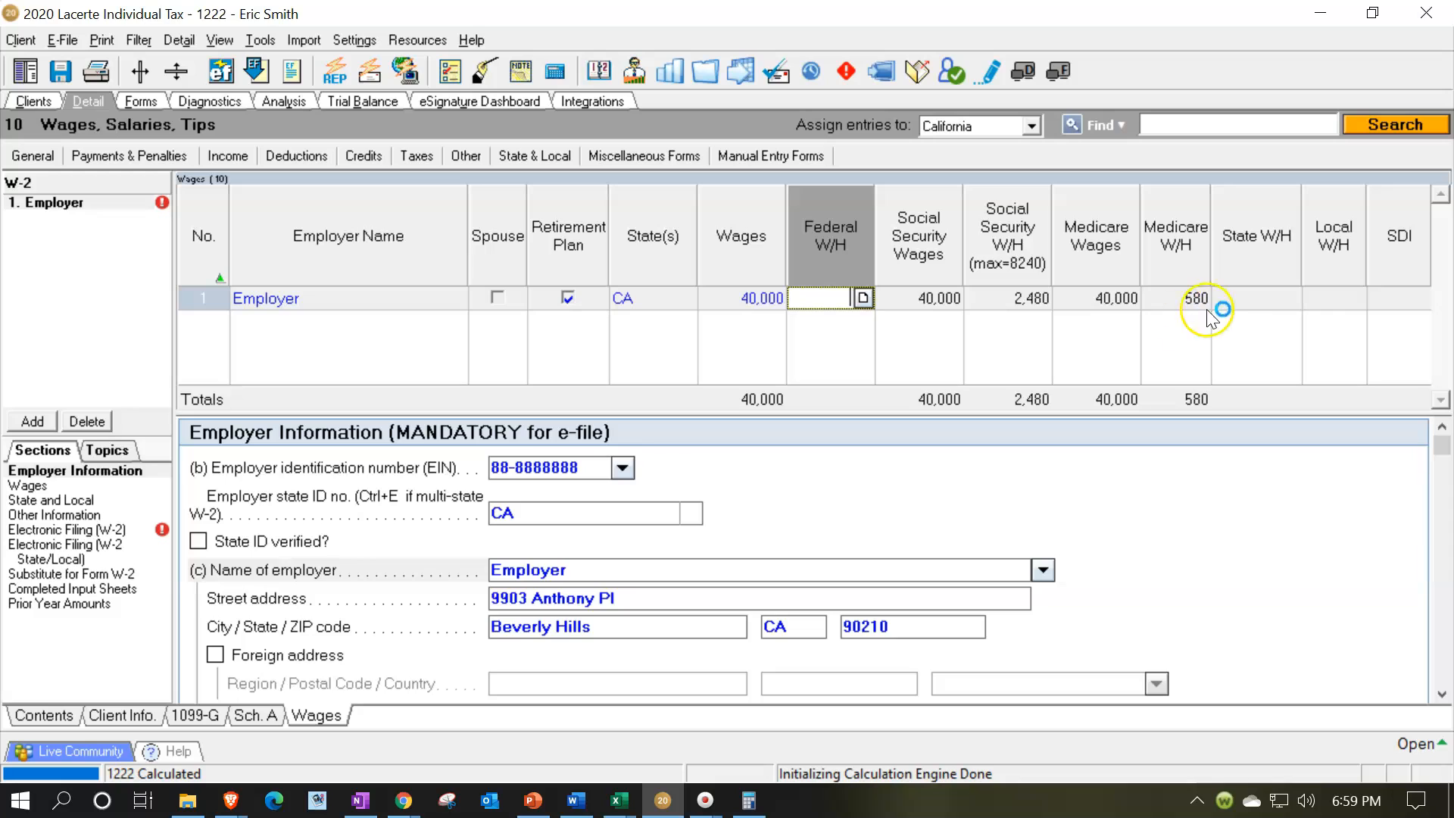
{"action": "left_click", "coordinate": [1236, 298]}
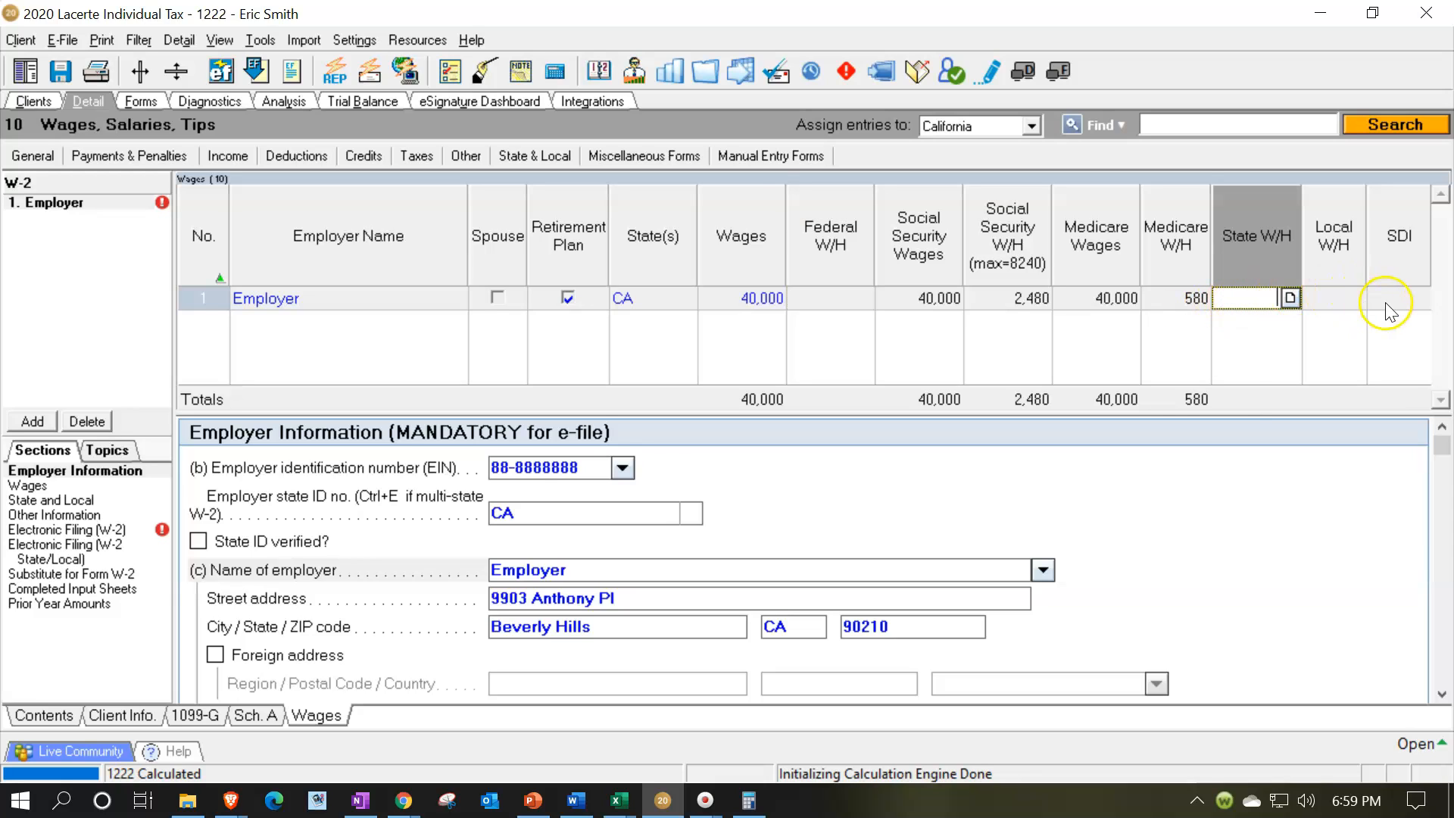
Consult the identification fields on the Excel W-2, fill in Lacerte's employer state ID number, and mark the state ID as verified
{"action": "left_click", "coordinate": [824, 506]}
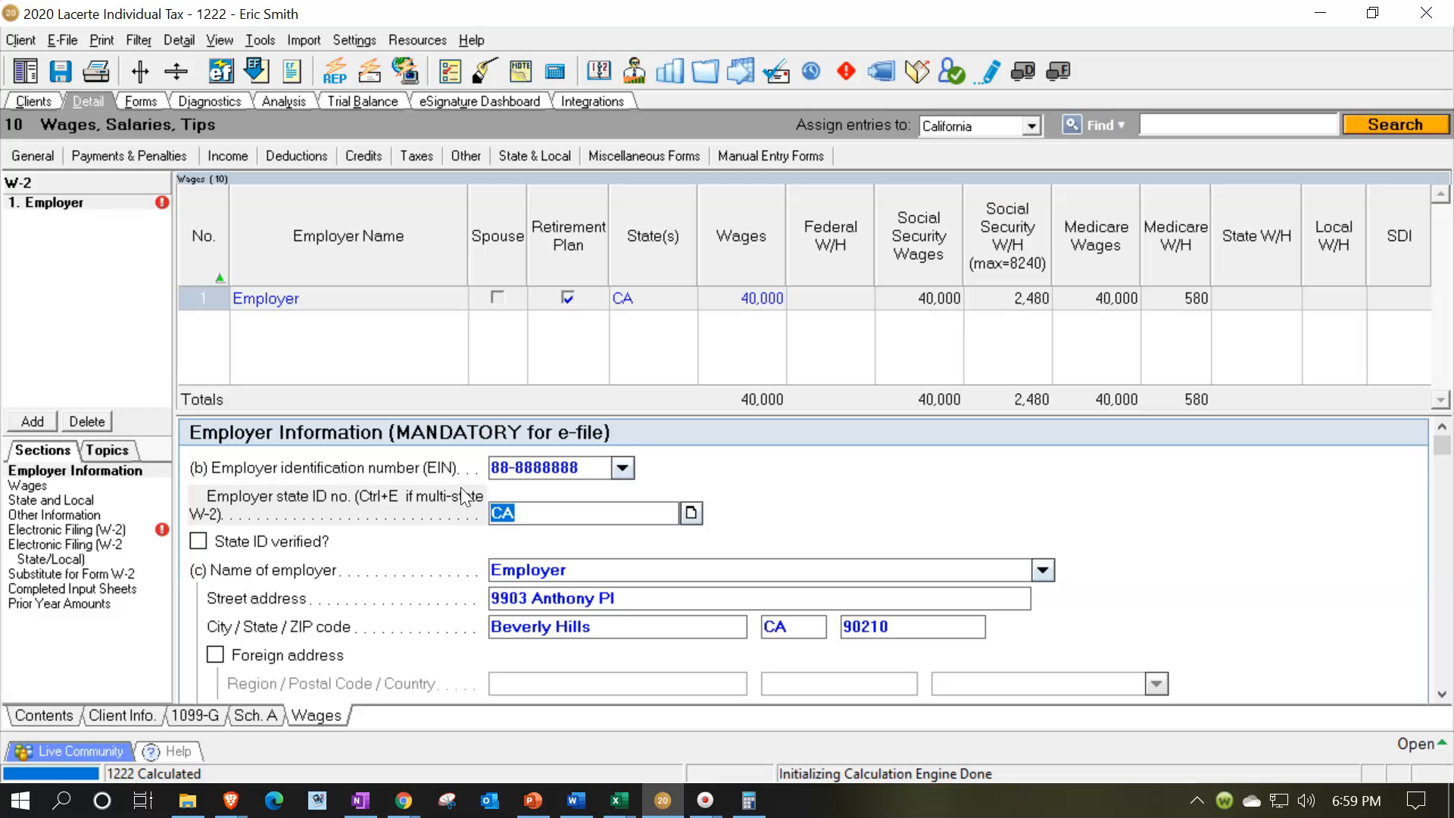
{"action": "left_click", "coordinate": [619, 801]}
{"action": "left_click", "coordinate": [693, 727]}
{"action": "scroll", "coordinate": [464, 383], "scroll_direction": "up", "scroll_amount": 1}
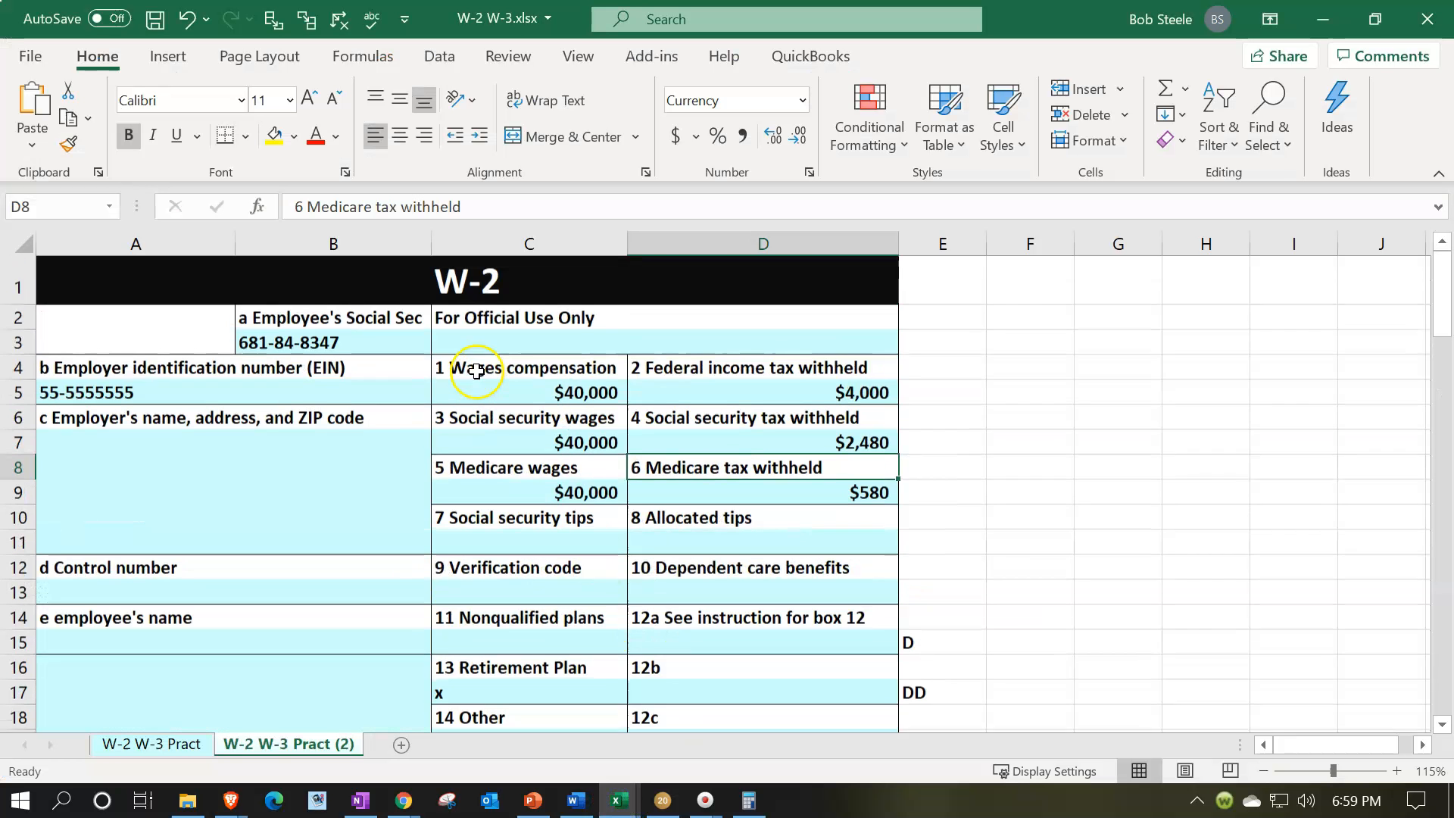
{"action": "left_click", "coordinate": [389, 355]}
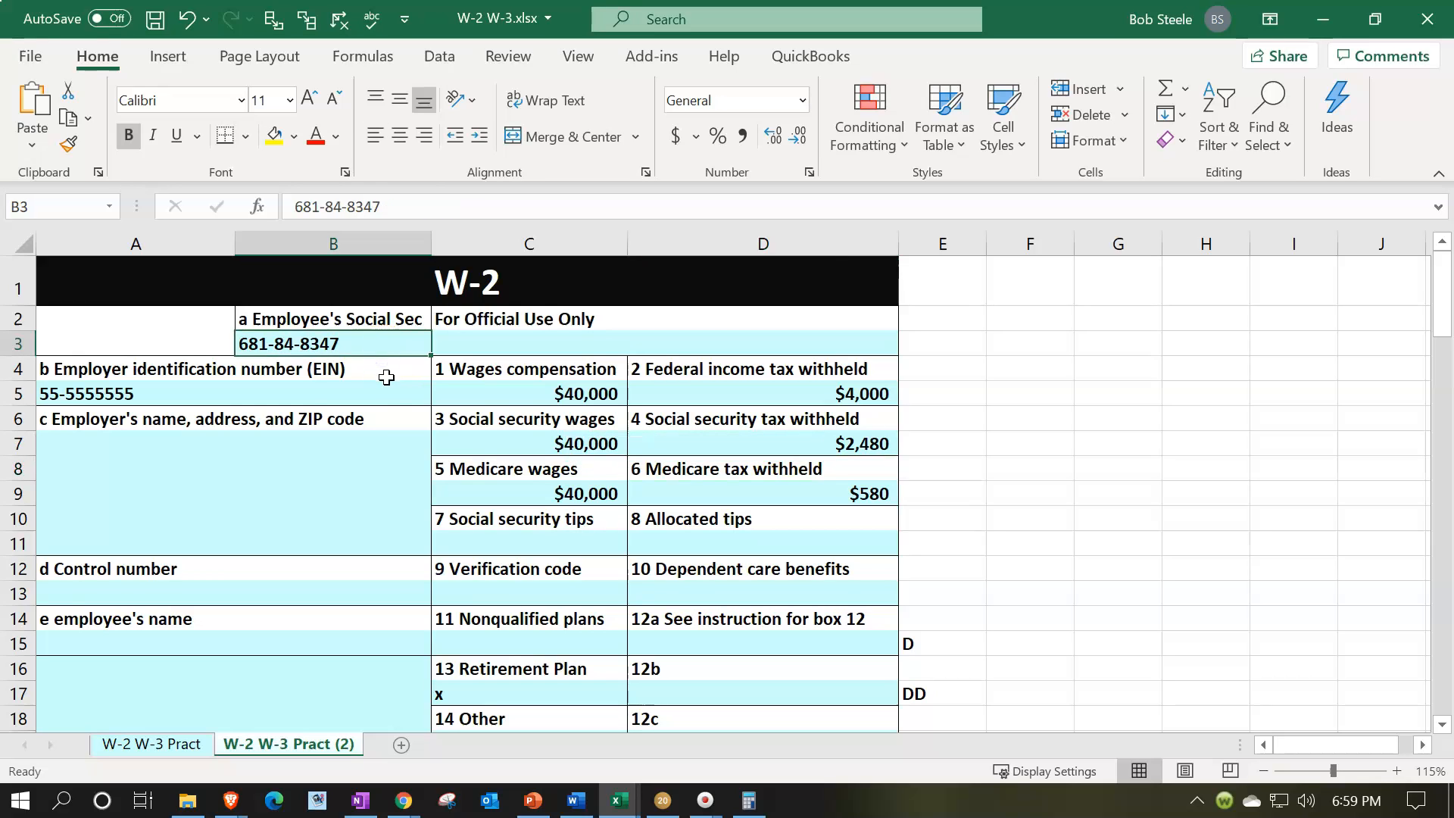
{"action": "left_click", "coordinate": [223, 397]}
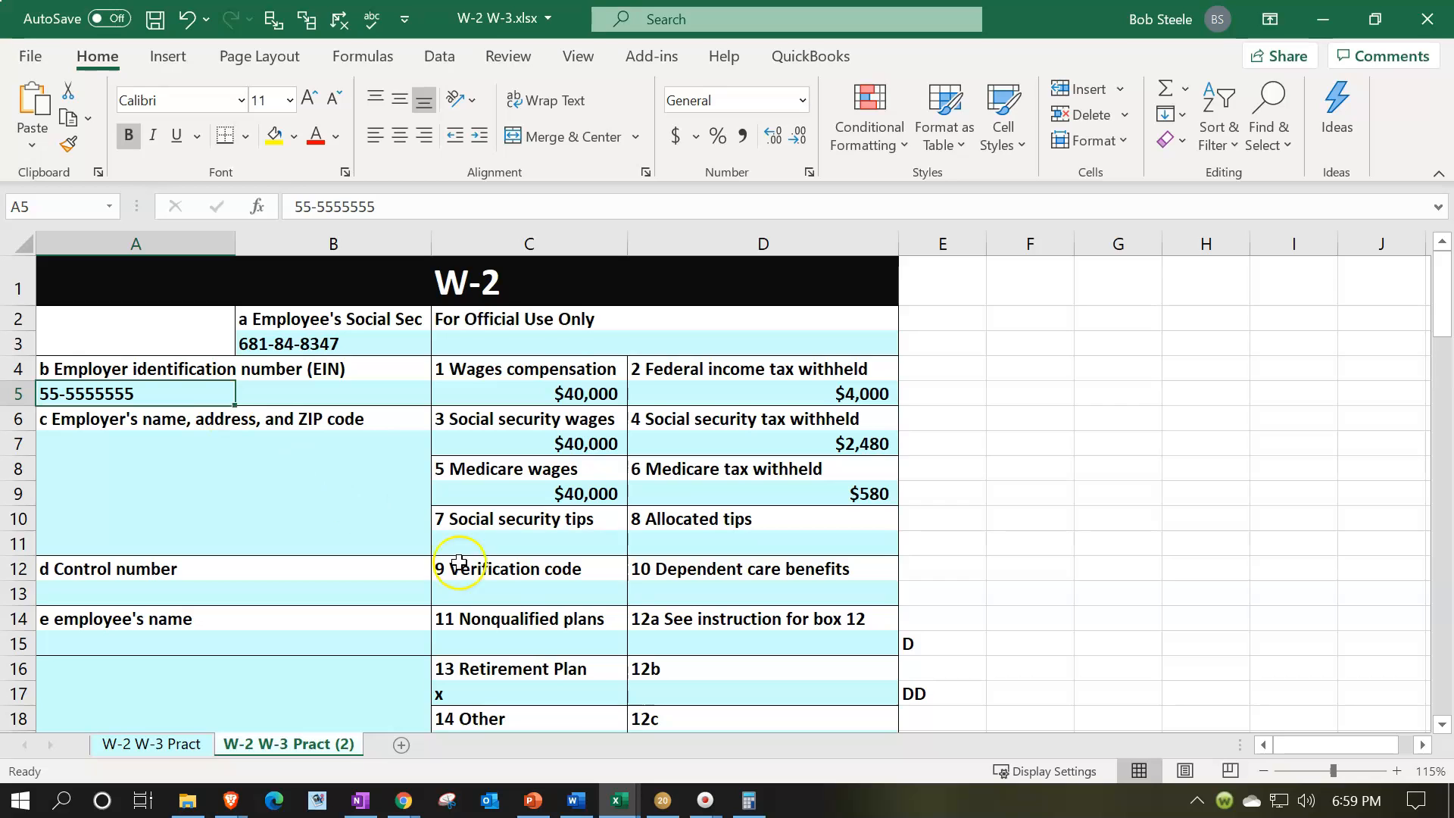
{"action": "left_click", "coordinate": [660, 800]}
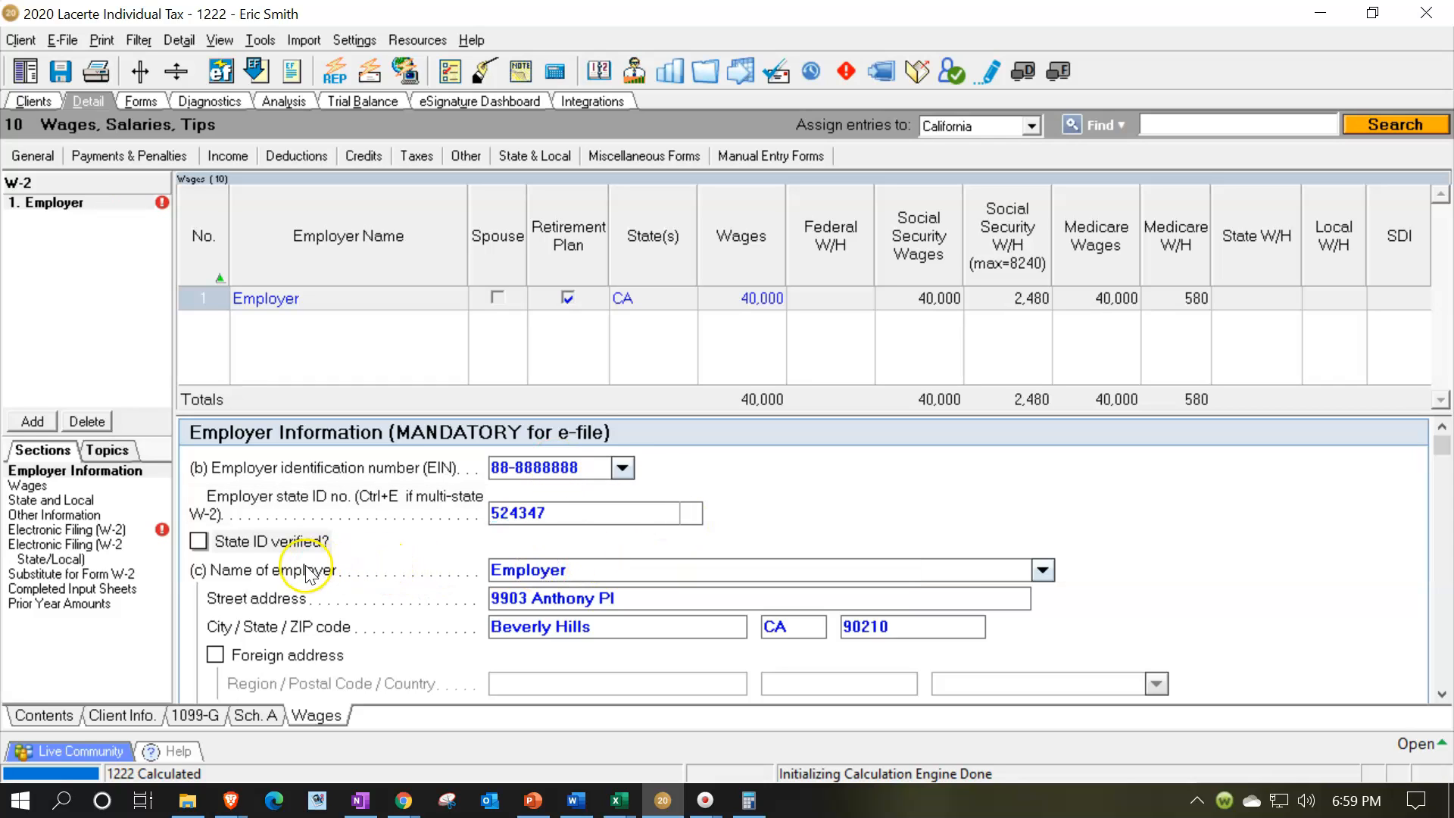
{"action": "left_click", "coordinate": [205, 546]}
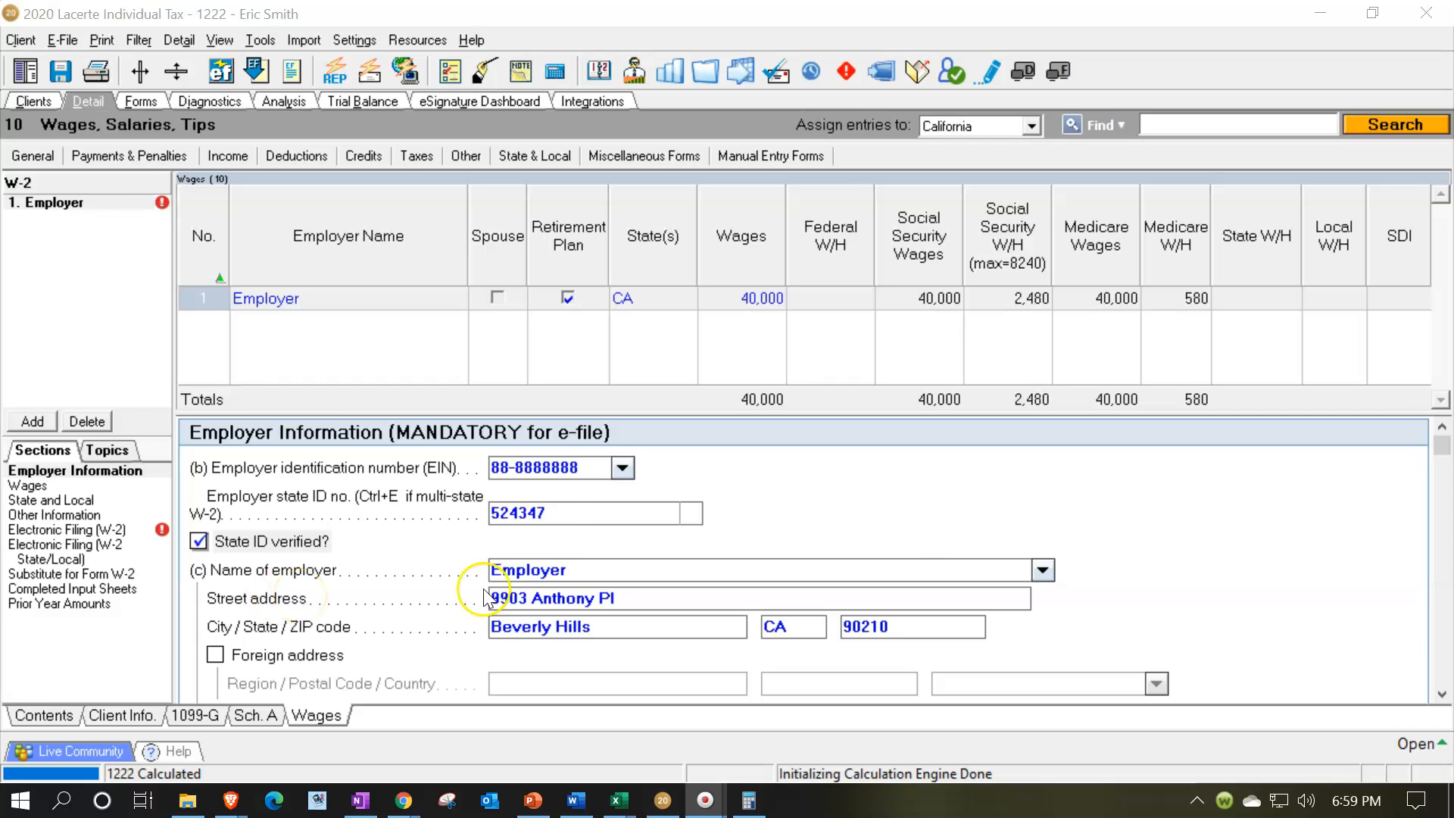
Review the employer, wage and box 12 fields of the W-2 input and the income and deduction lines on Form 1040 page 1
{"action": "scroll", "coordinate": [480, 598], "scroll_direction": "down", "scroll_amount": 3}
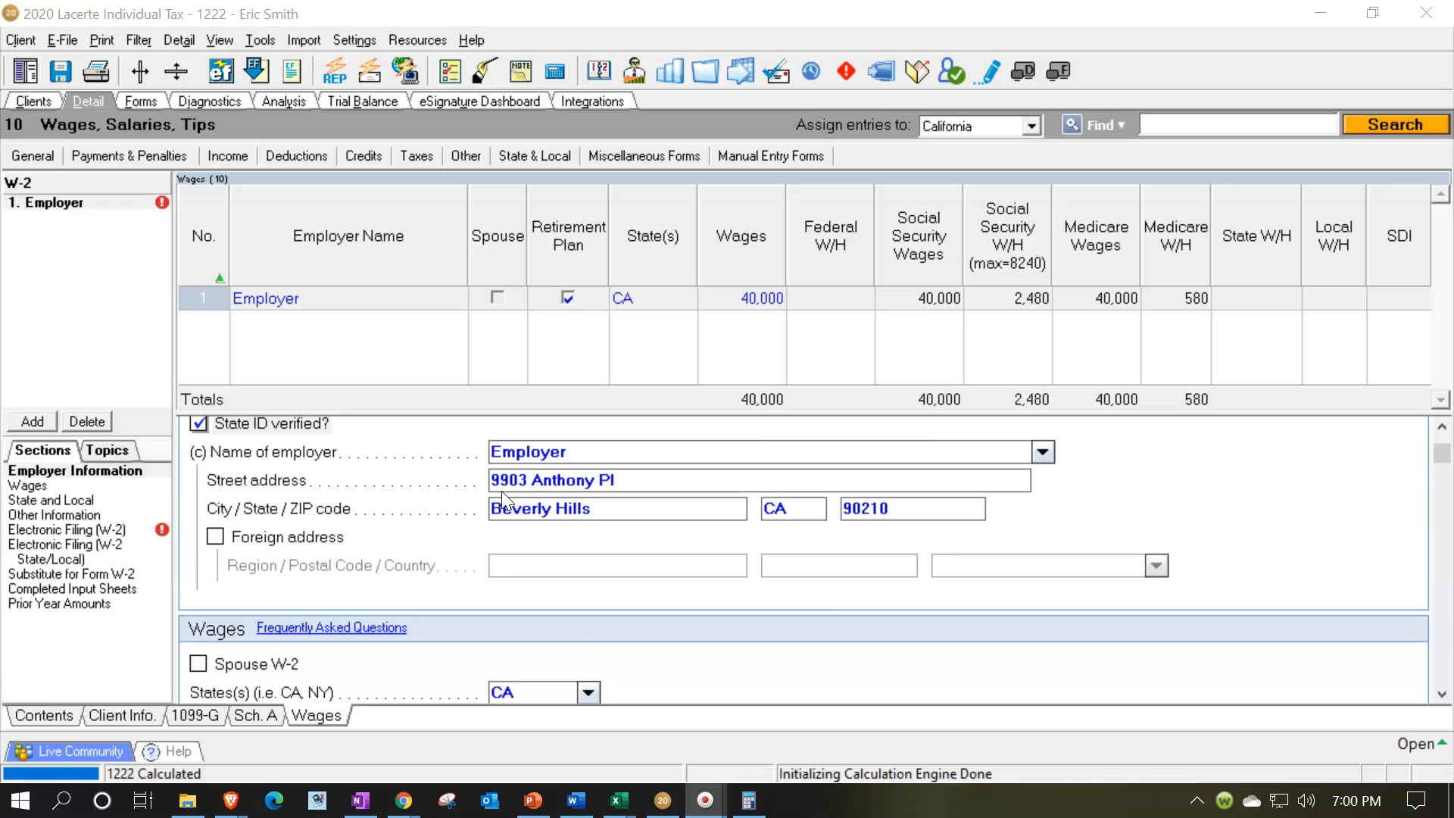
{"action": "scroll", "coordinate": [502, 492], "scroll_direction": "down", "scroll_amount": 6}
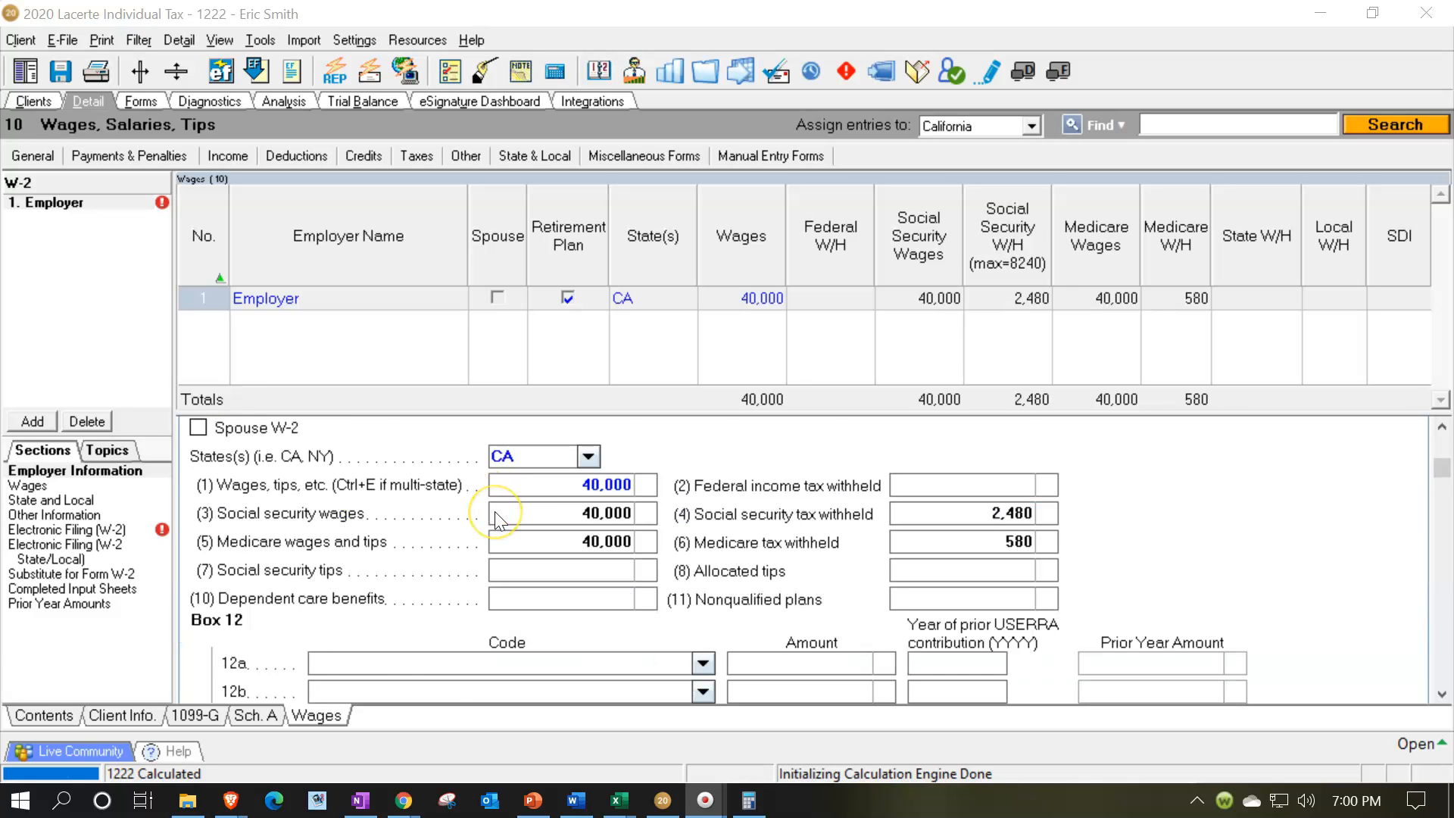
{"action": "scroll", "coordinate": [496, 519], "scroll_direction": "down", "scroll_amount": 3}
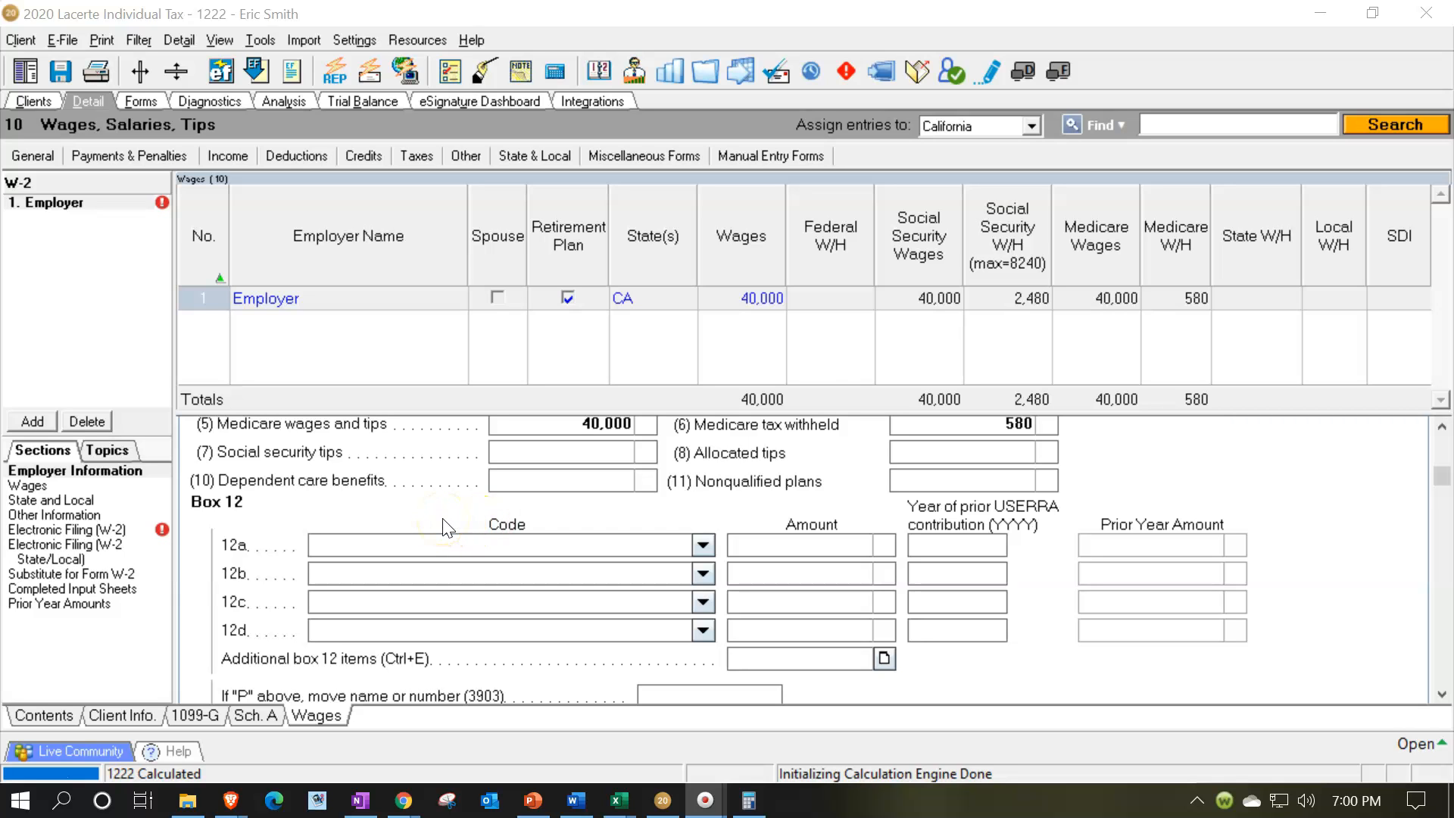
{"action": "scroll", "coordinate": [443, 528], "scroll_direction": "up", "scroll_amount": 9}
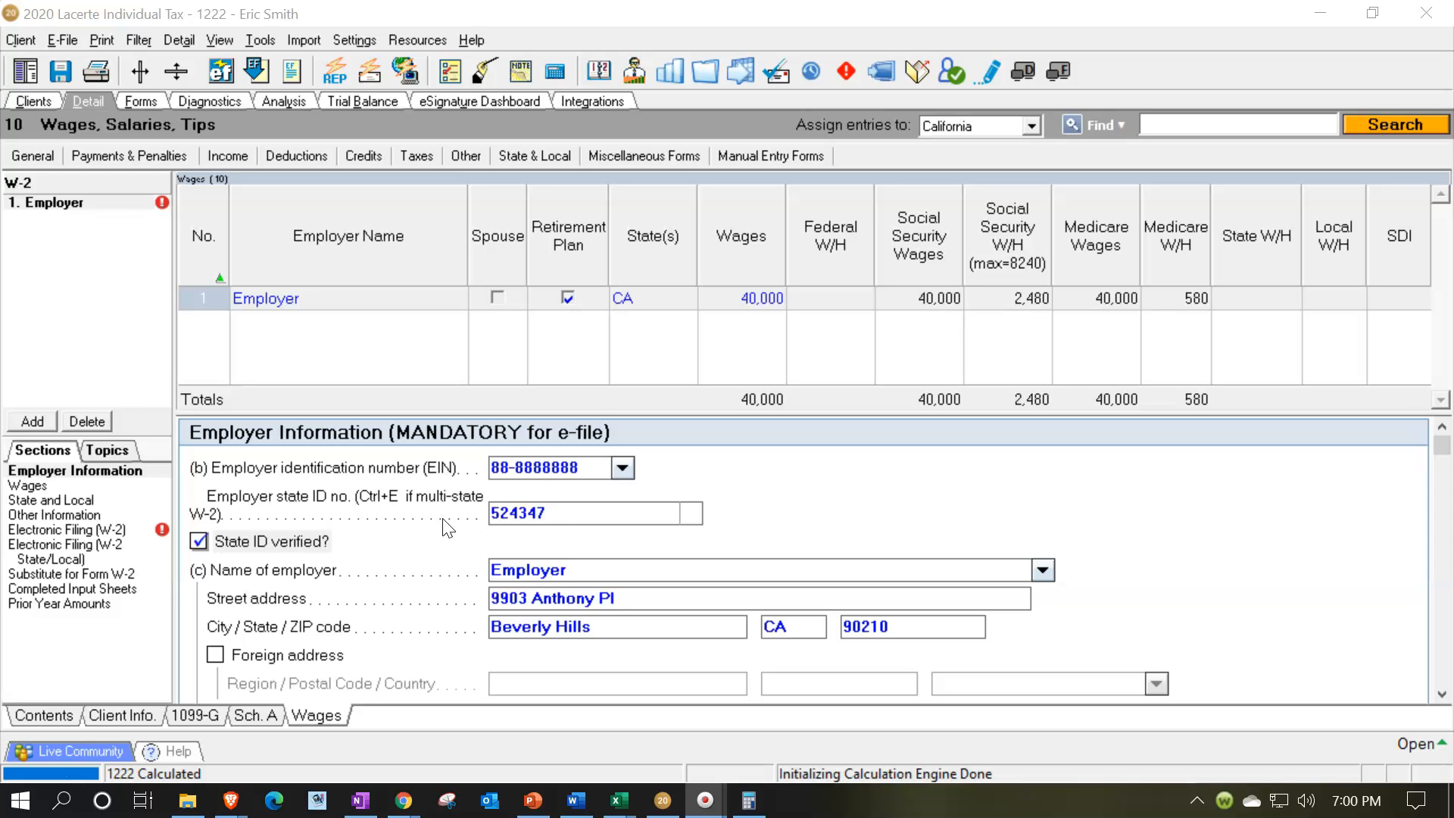
{"action": "left_click", "coordinate": [146, 102]}
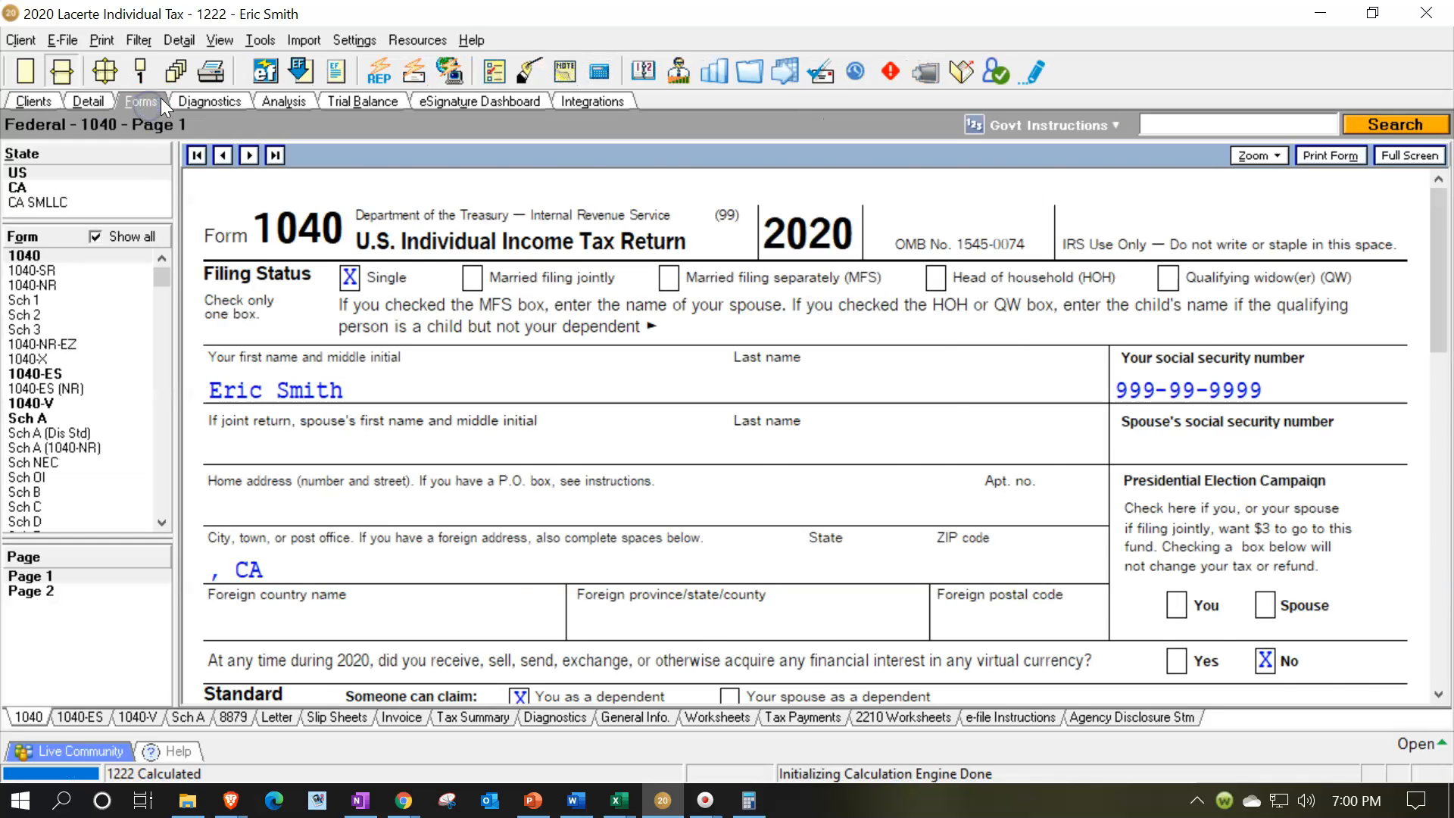
{"action": "scroll", "coordinate": [933, 371], "scroll_direction": "down", "scroll_amount": 6}
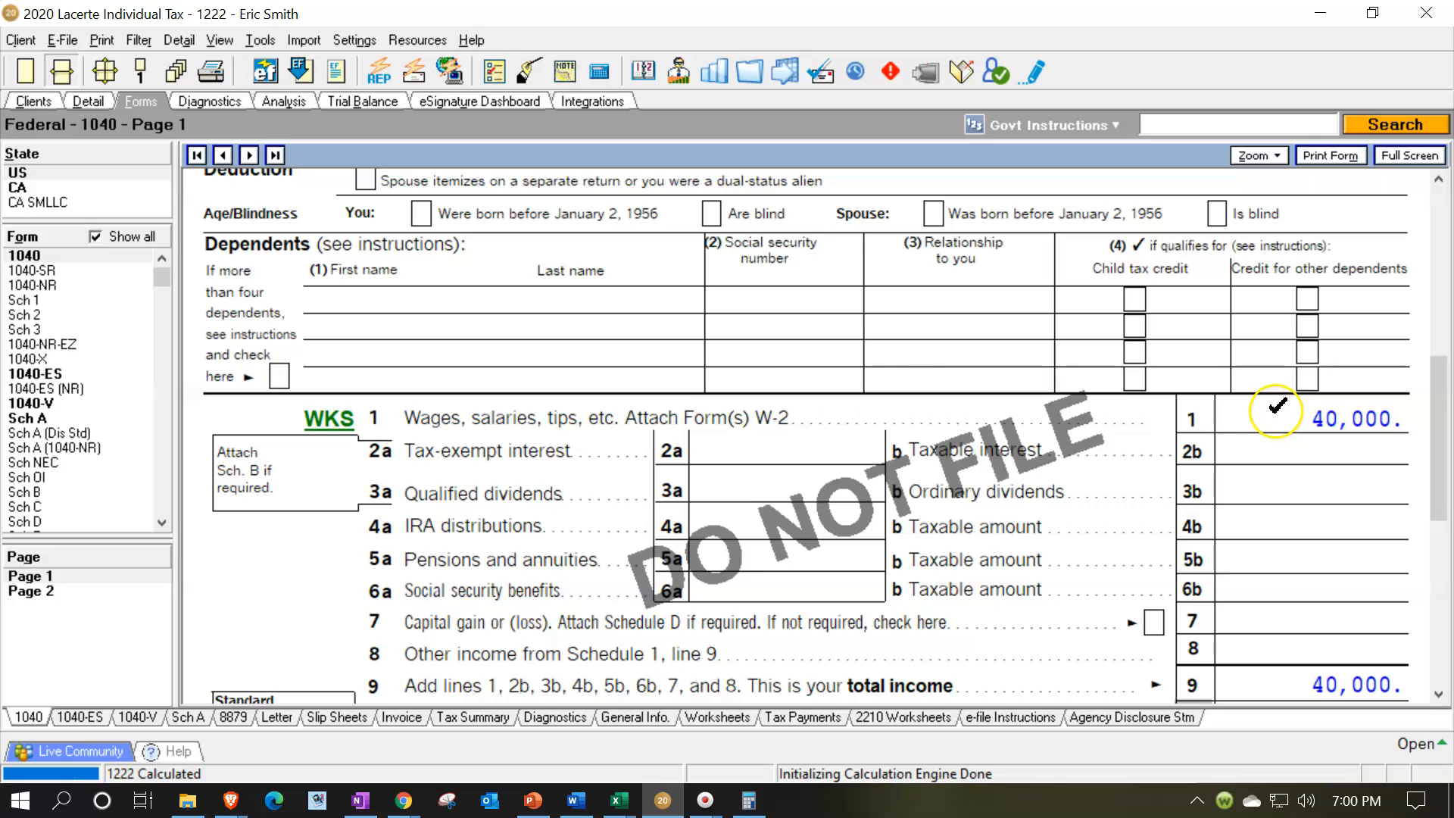
{"action": "scroll", "coordinate": [1277, 407], "scroll_direction": "down", "scroll_amount": 3}
{"action": "scroll", "coordinate": [1277, 407], "scroll_direction": "down", "scroll_amount": 3}
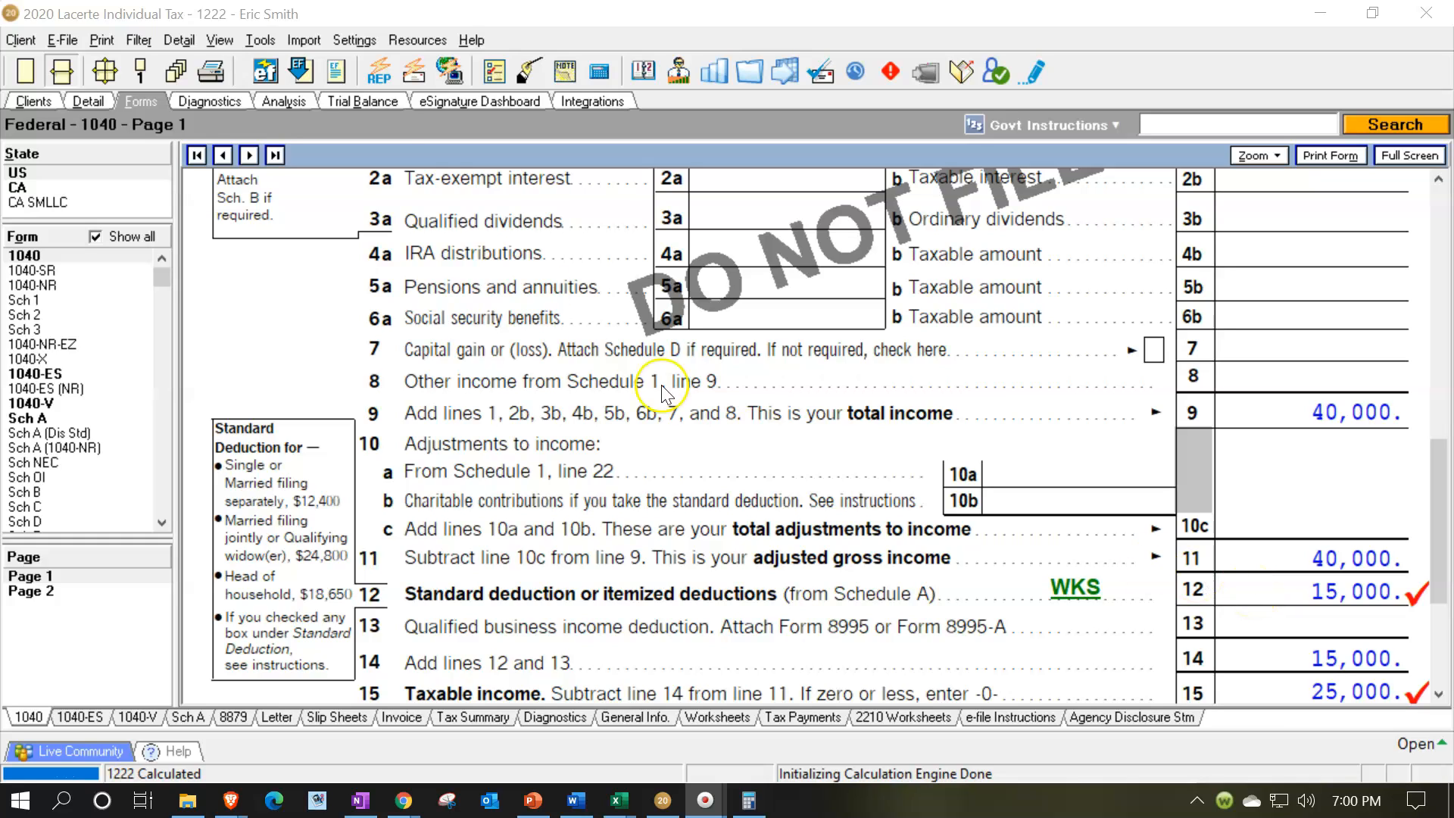
Clear the federal home mortgage interest and points on Form 1098 amount in the Interest section of the Schedule A input
{"action": "left_click", "coordinate": [61, 71]}
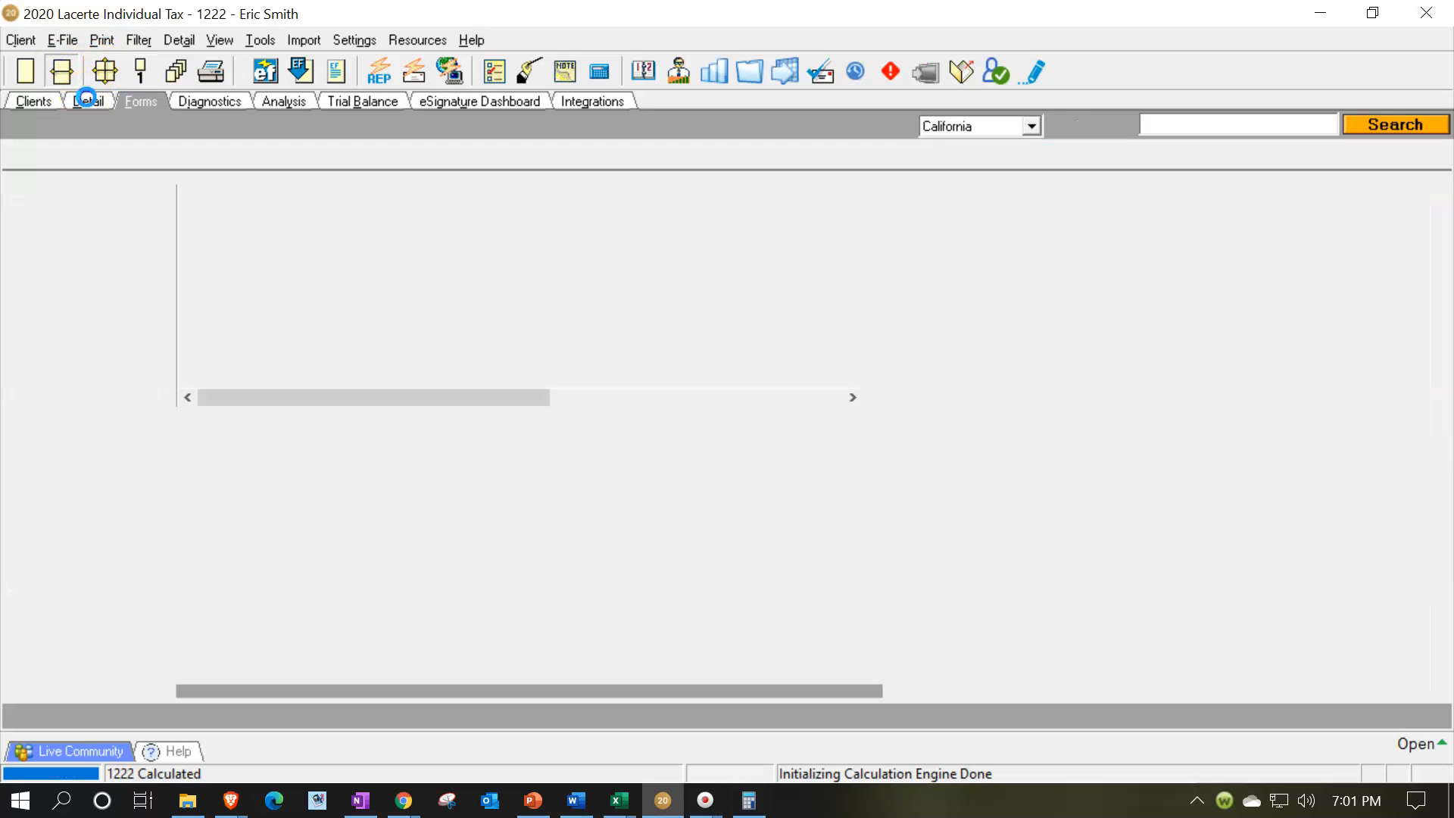
{"action": "left_click", "coordinate": [265, 719]}
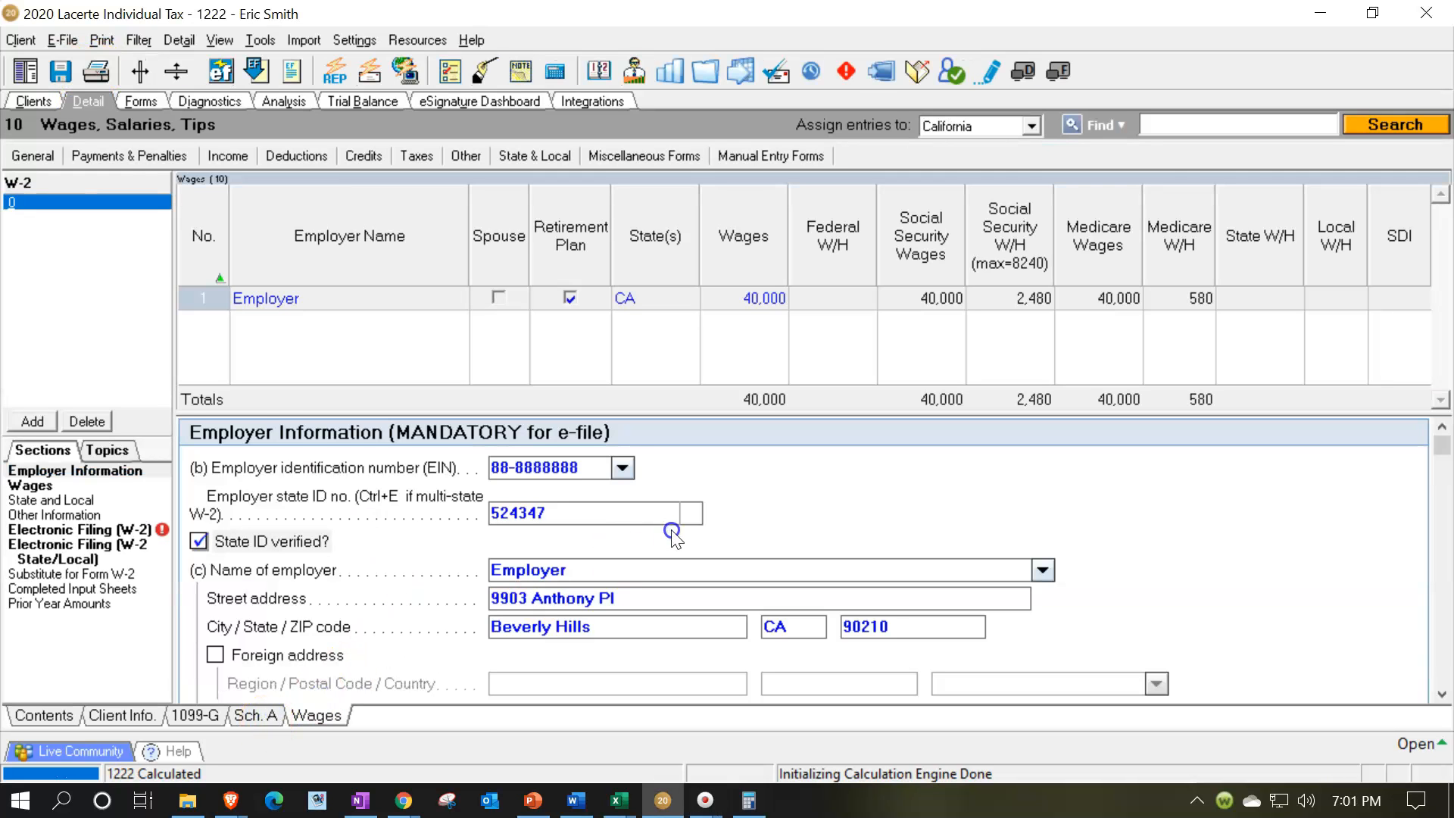
{"action": "scroll", "coordinate": [664, 529], "scroll_direction": "down", "scroll_amount": 2}
{"action": "scroll", "coordinate": [663, 528], "scroll_direction": "down", "scroll_amount": 15}
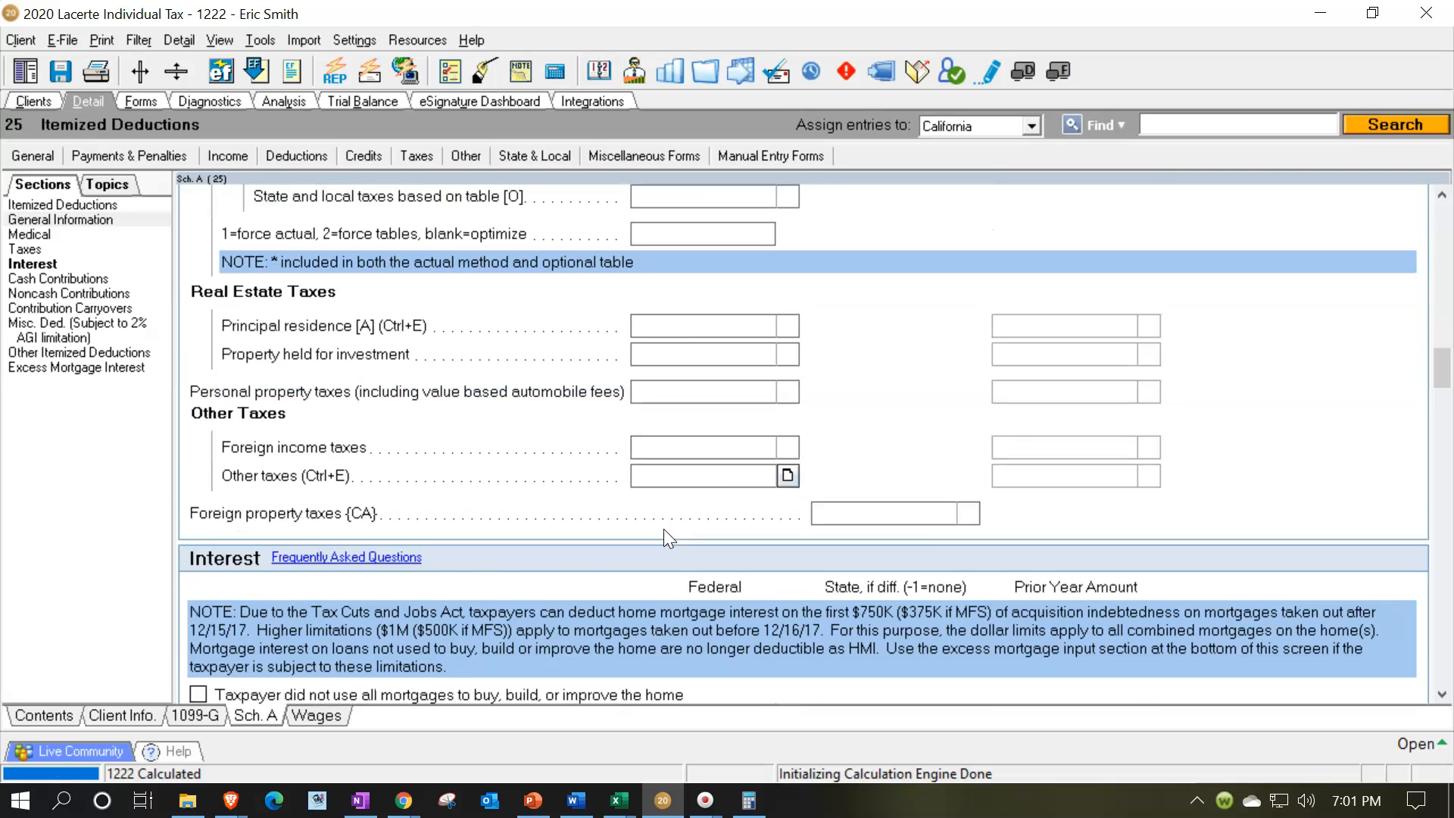
{"action": "scroll", "coordinate": [663, 529], "scroll_direction": "down", "scroll_amount": 3}
{"action": "left_click", "coordinate": [44, 263]}
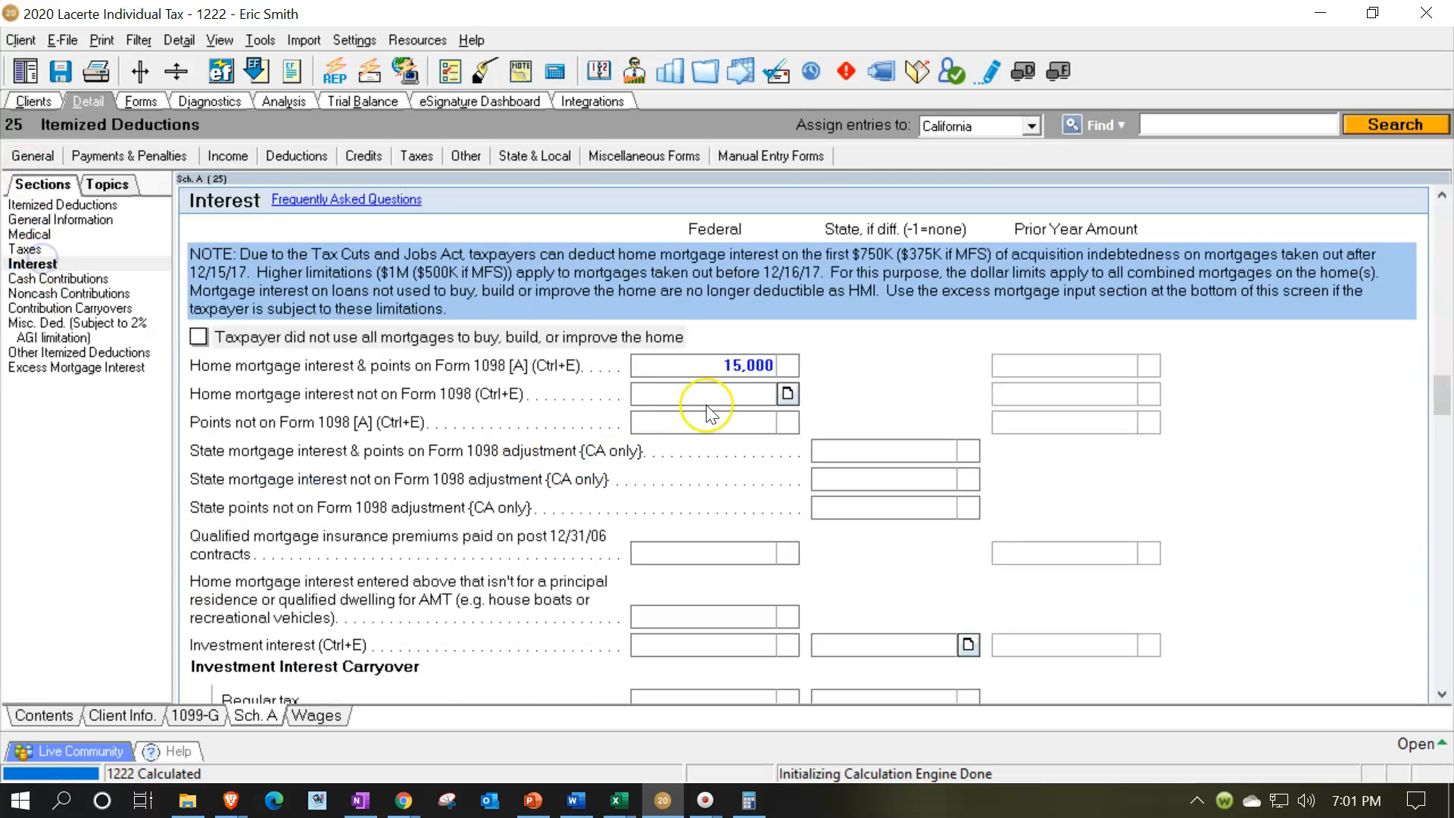
{"action": "left_click", "coordinate": [713, 369]}
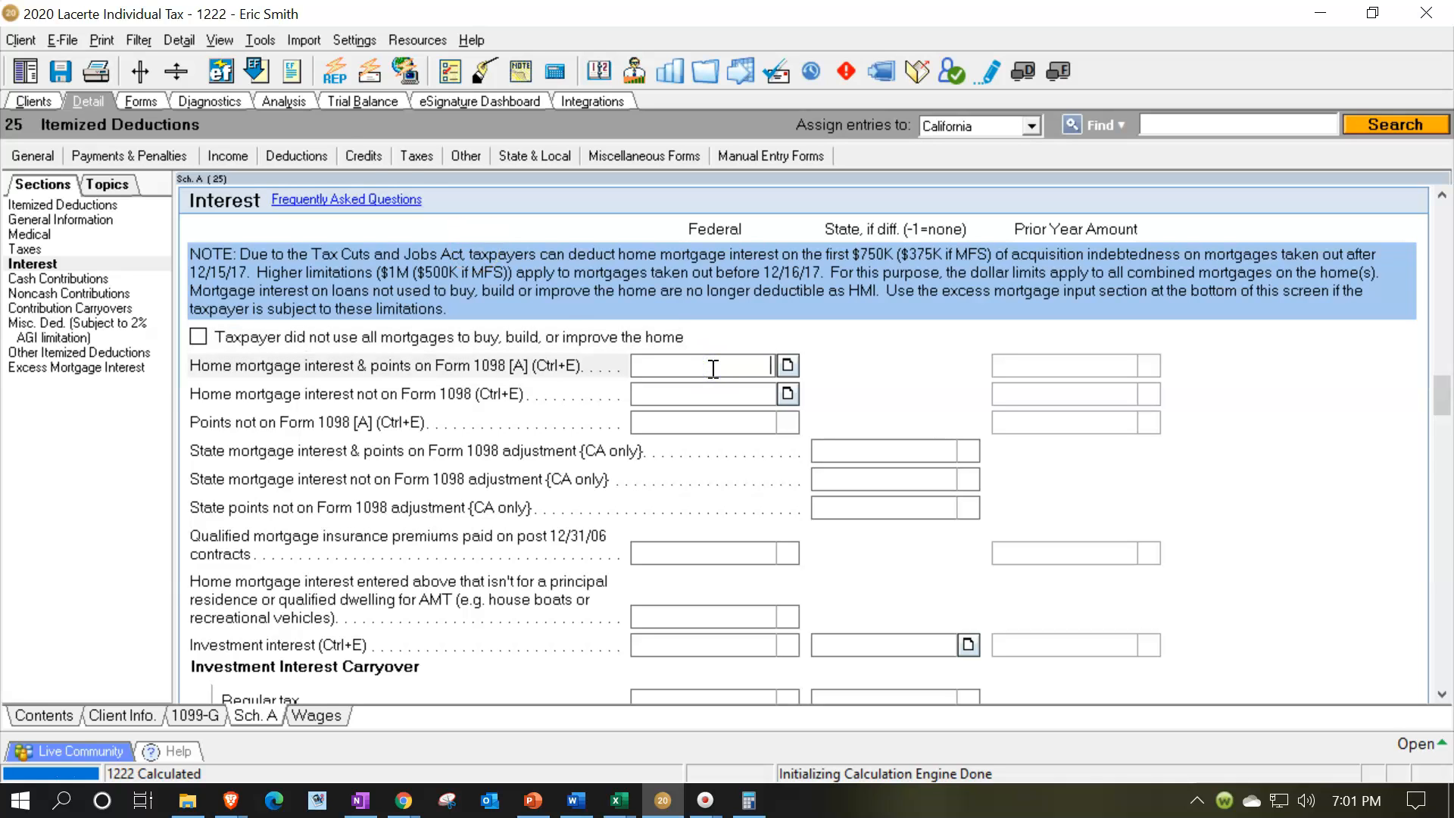
Return to Form 1040 page 1 and change the check marks beside lines 12 and 15 to green
{"action": "left_click", "coordinate": [149, 101]}
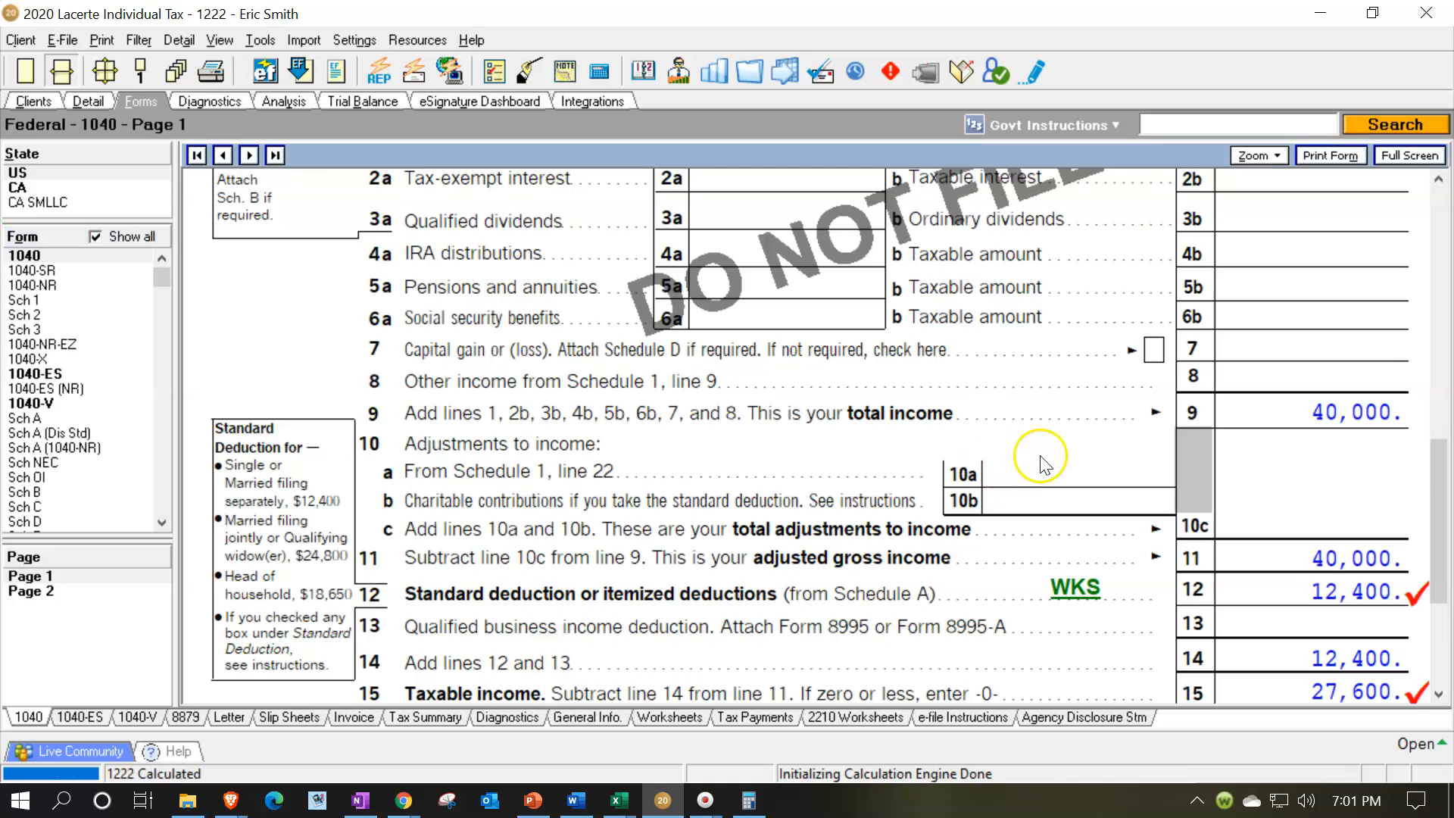
{"action": "scroll", "coordinate": [1022, 466], "scroll_direction": "down", "scroll_amount": 3}
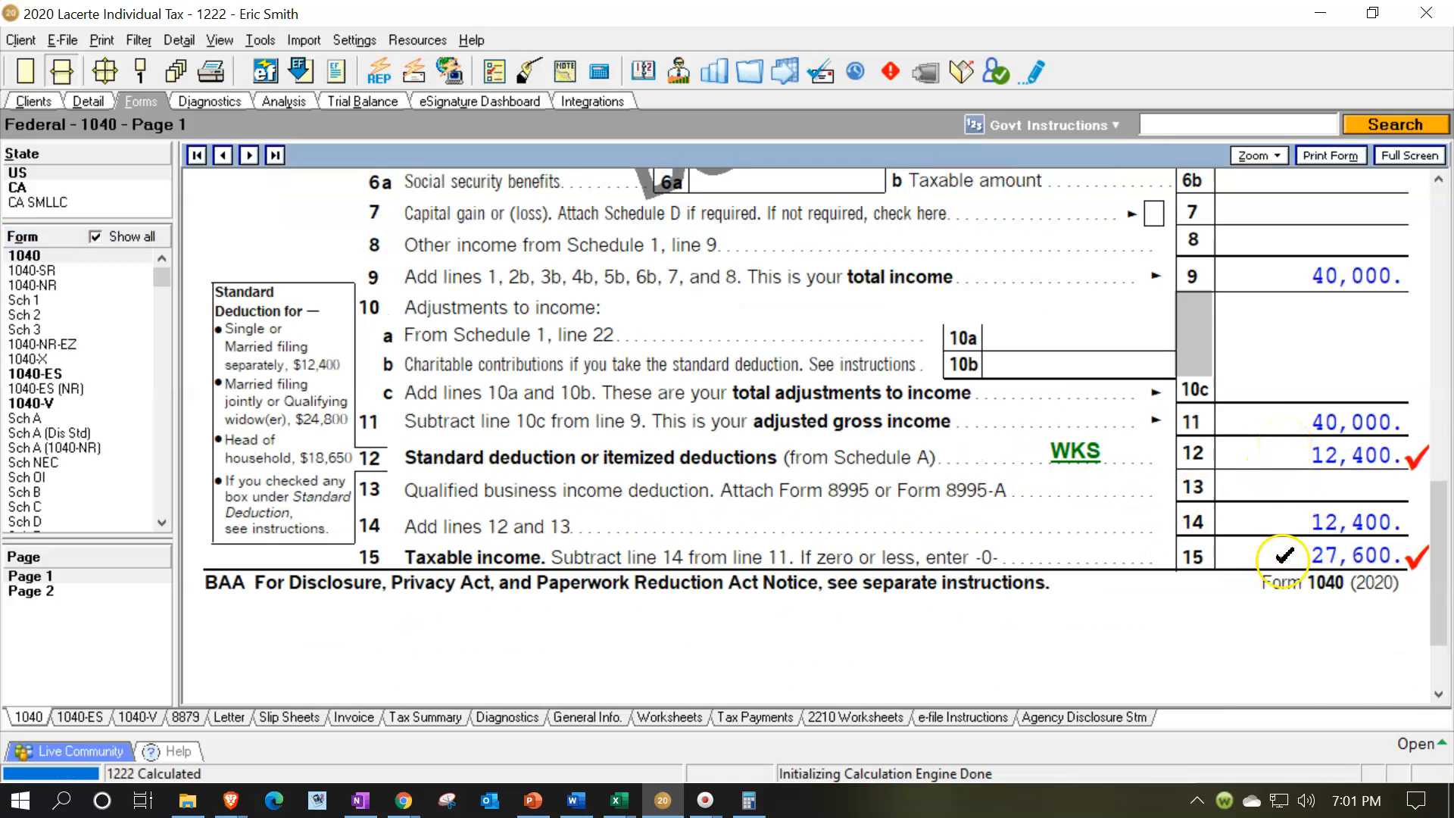
{"action": "left_click", "coordinate": [1309, 452]}
{"action": "left_click", "coordinate": [1285, 555]}
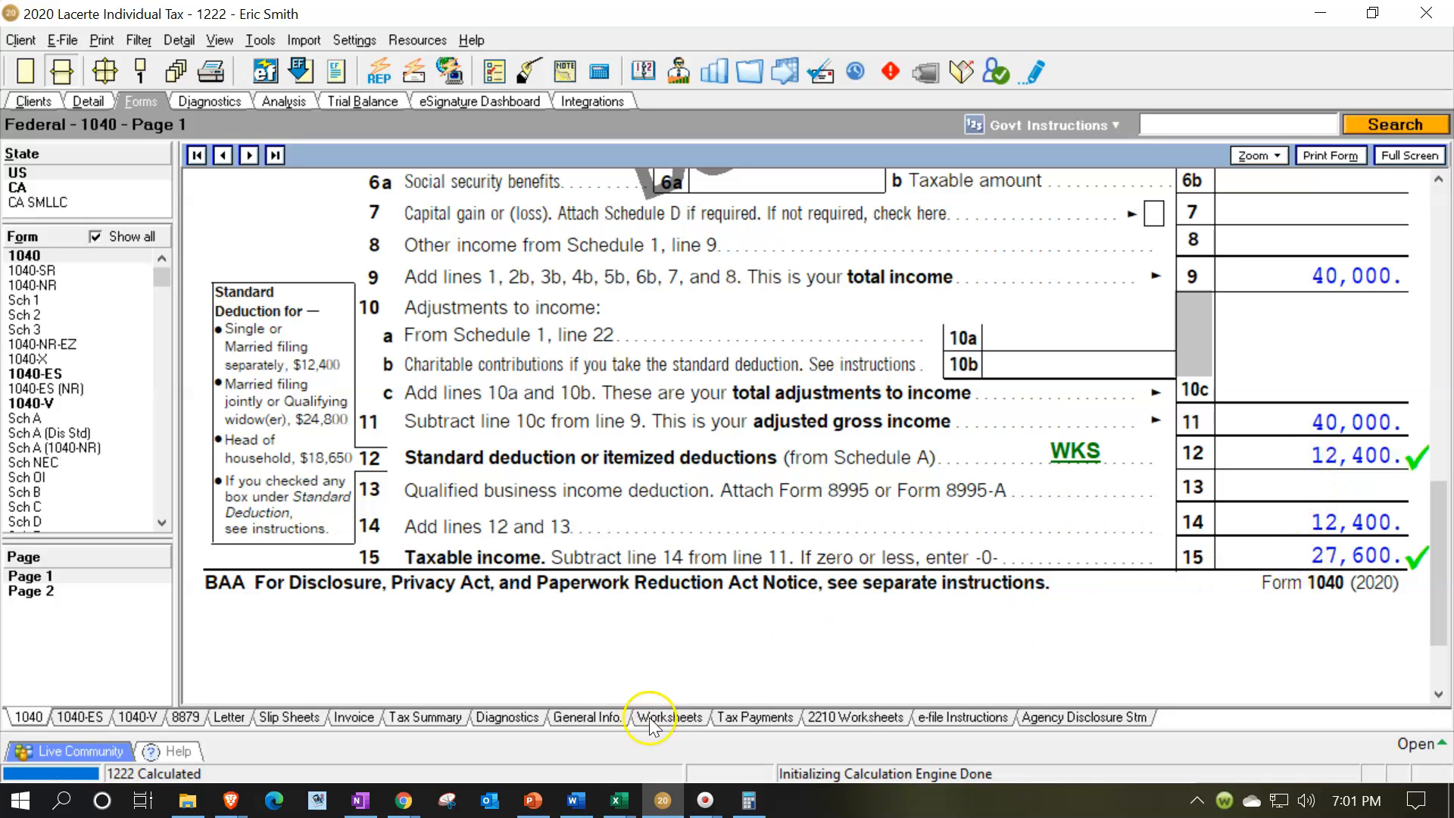
Switch to the Excel tax worksheet and set the first W-2 income entry, cell C3 of the Income Worksheet, to 40000
{"action": "left_click", "coordinate": [615, 803]}
{"action": "left_click", "coordinate": [562, 651]}
{"action": "scroll", "coordinate": [567, 499], "scroll_direction": "up", "scroll_amount": 2}
{"action": "left_click", "coordinate": [219, 745]}
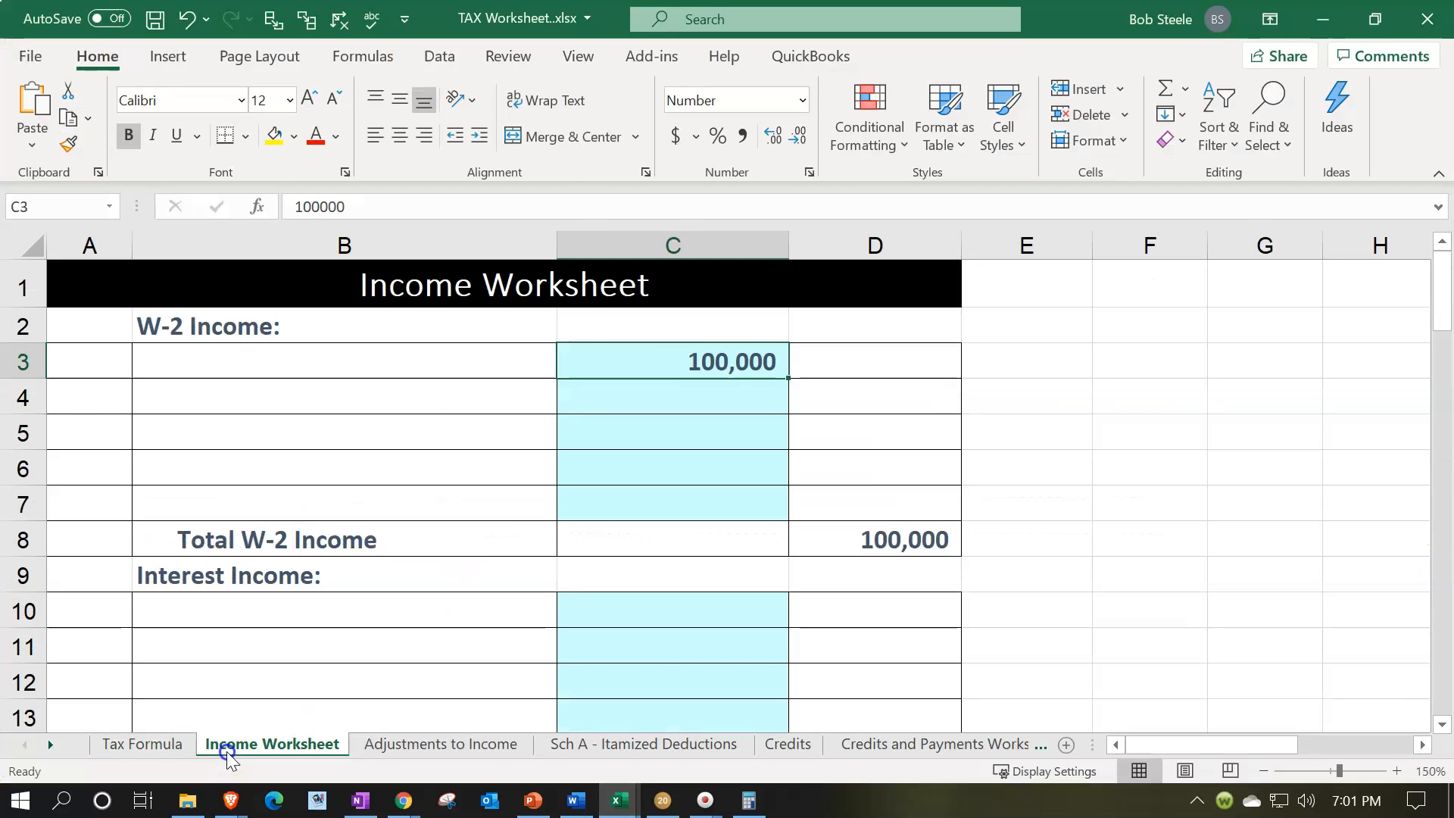
{"action": "type", "text": "40000"}
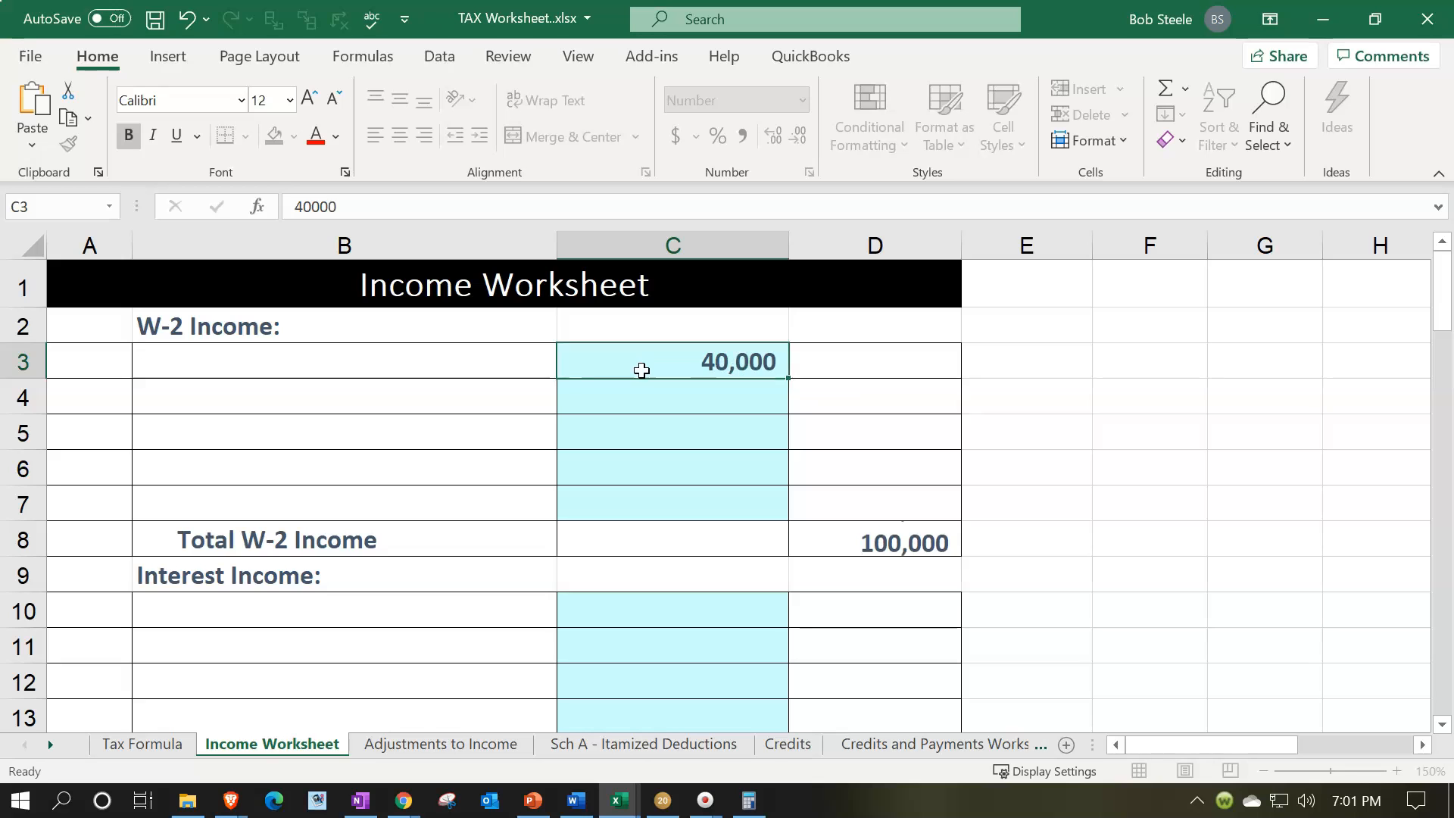
{"action": "key", "text": "Return"}
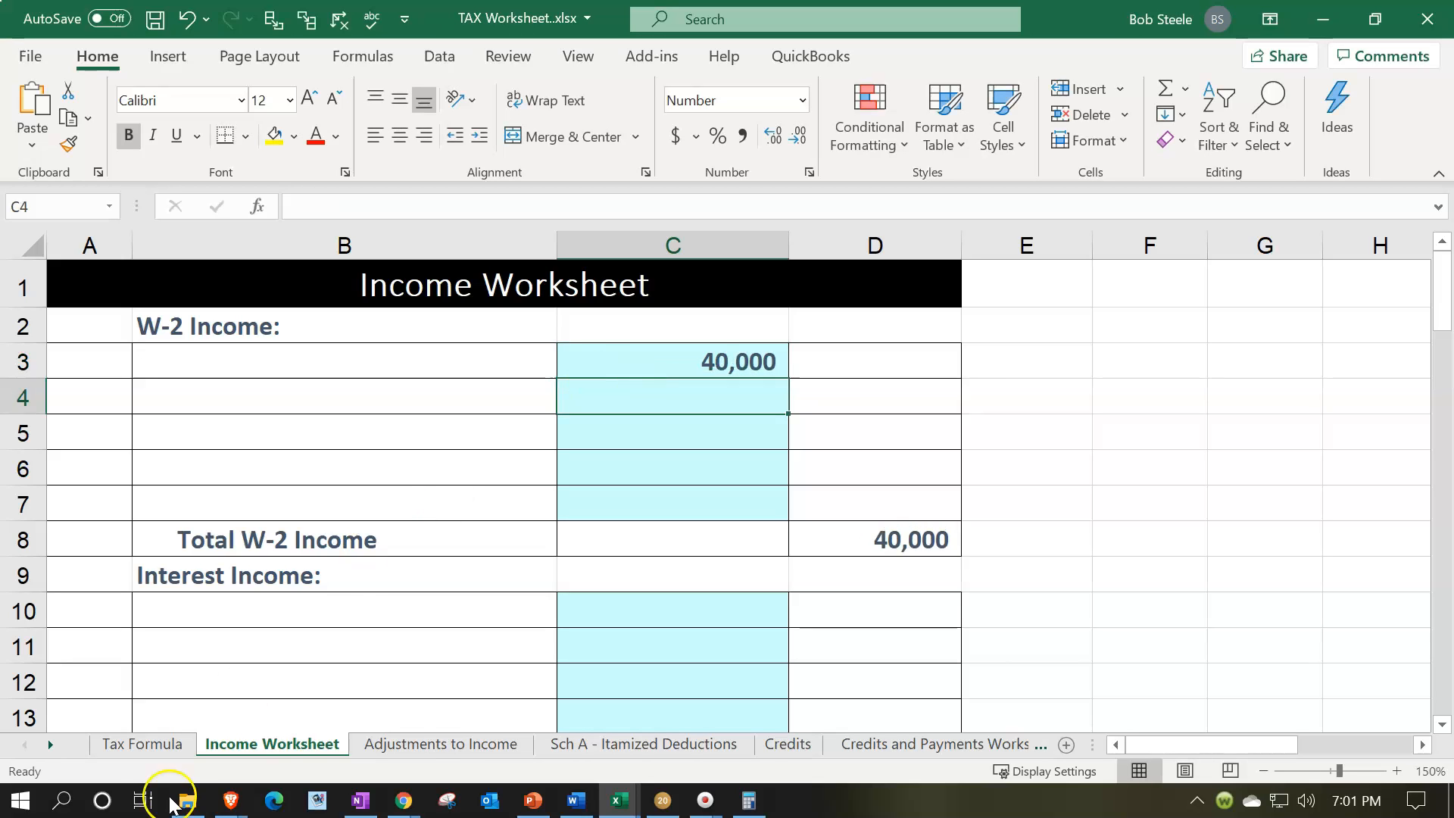
Check the standard deduction and taxable income on the Tax Formula sheet against the return
{"action": "left_click", "coordinate": [152, 754]}
{"action": "scroll", "coordinate": [742, 544], "scroll_direction": "up", "scroll_amount": 1}
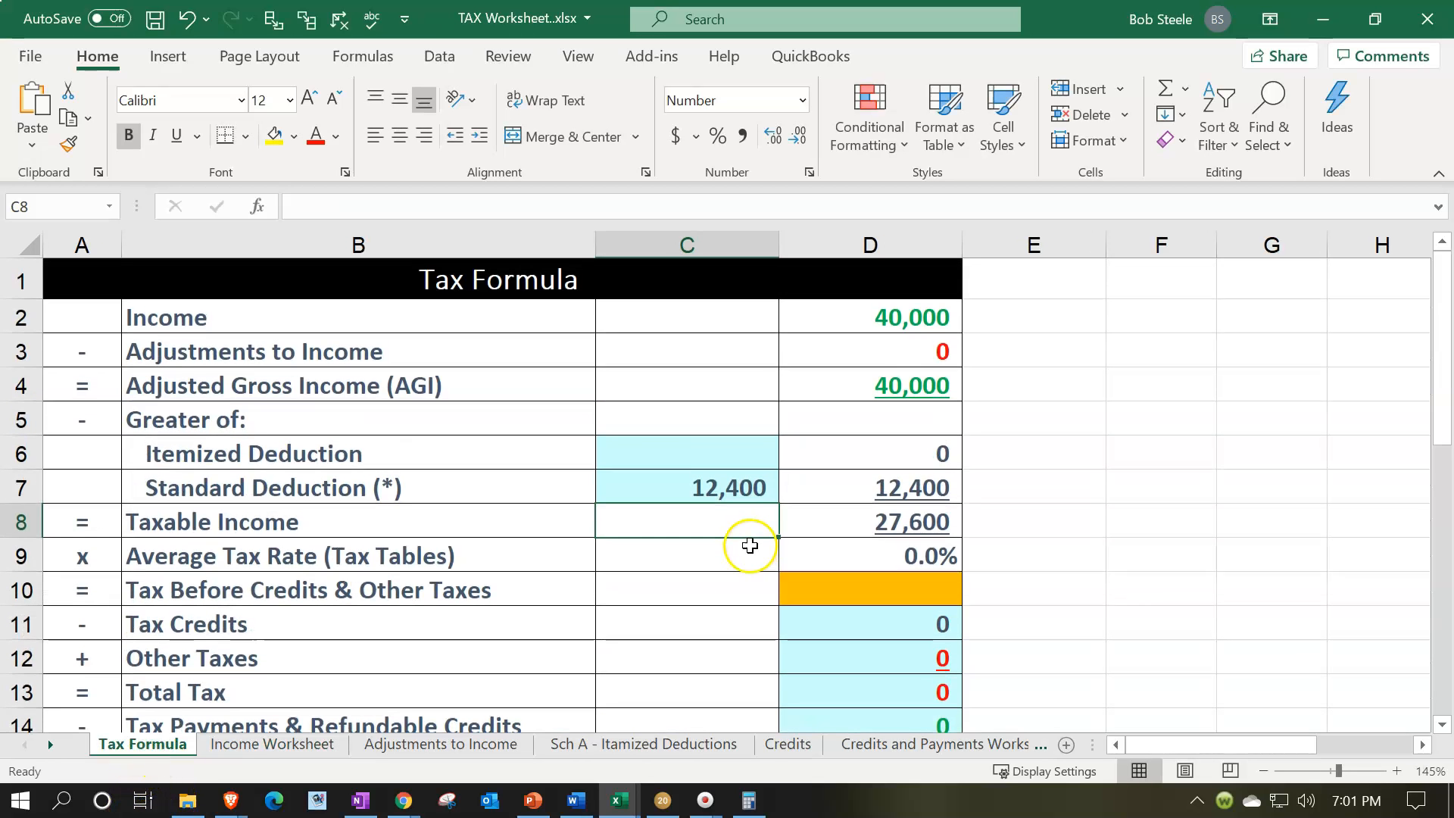
{"action": "left_click", "coordinate": [724, 484]}
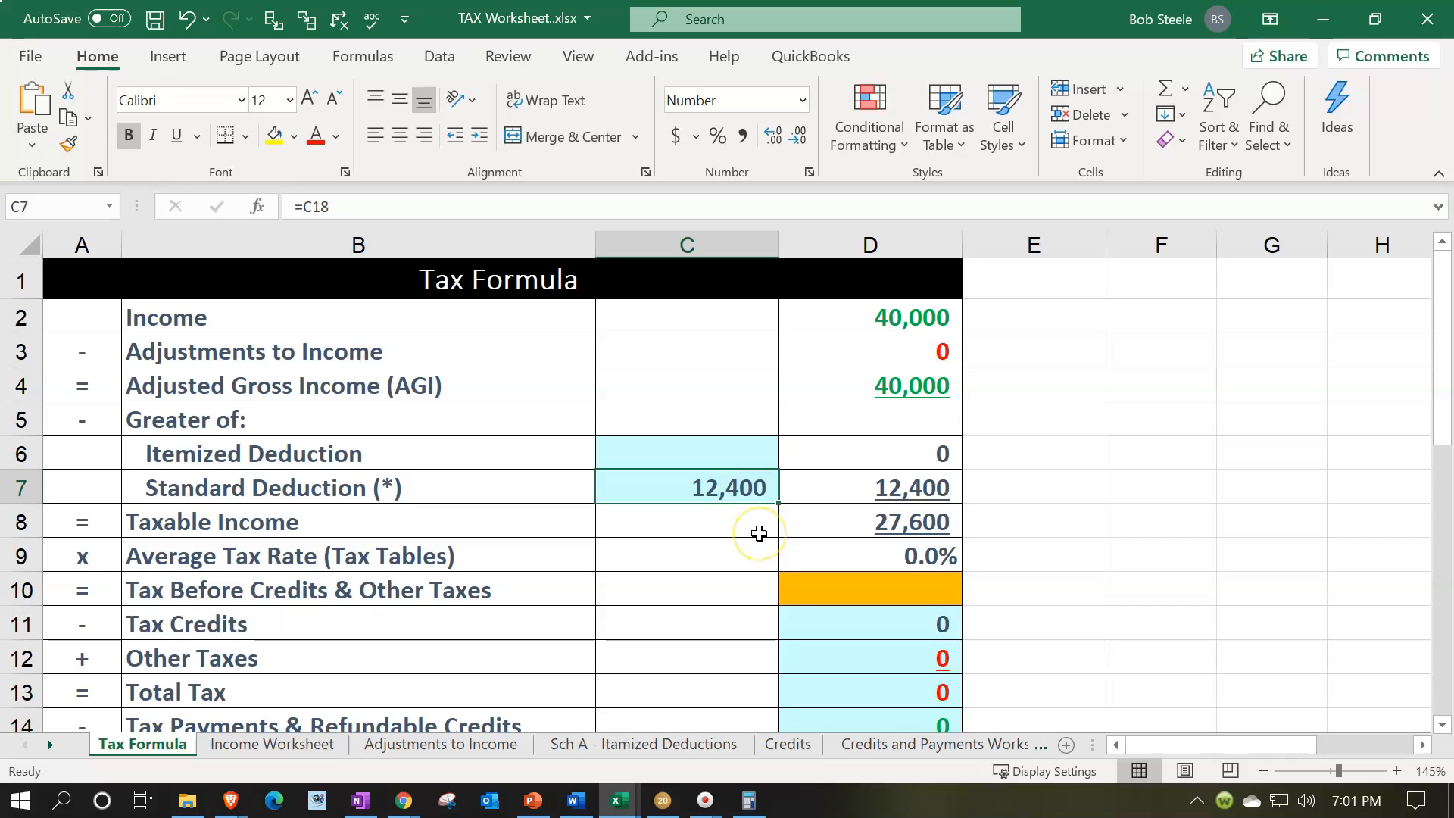
{"action": "scroll", "coordinate": [756, 530], "scroll_direction": "down", "scroll_amount": 4}
{"action": "scroll", "coordinate": [750, 475], "scroll_direction": "up", "scroll_amount": 4}
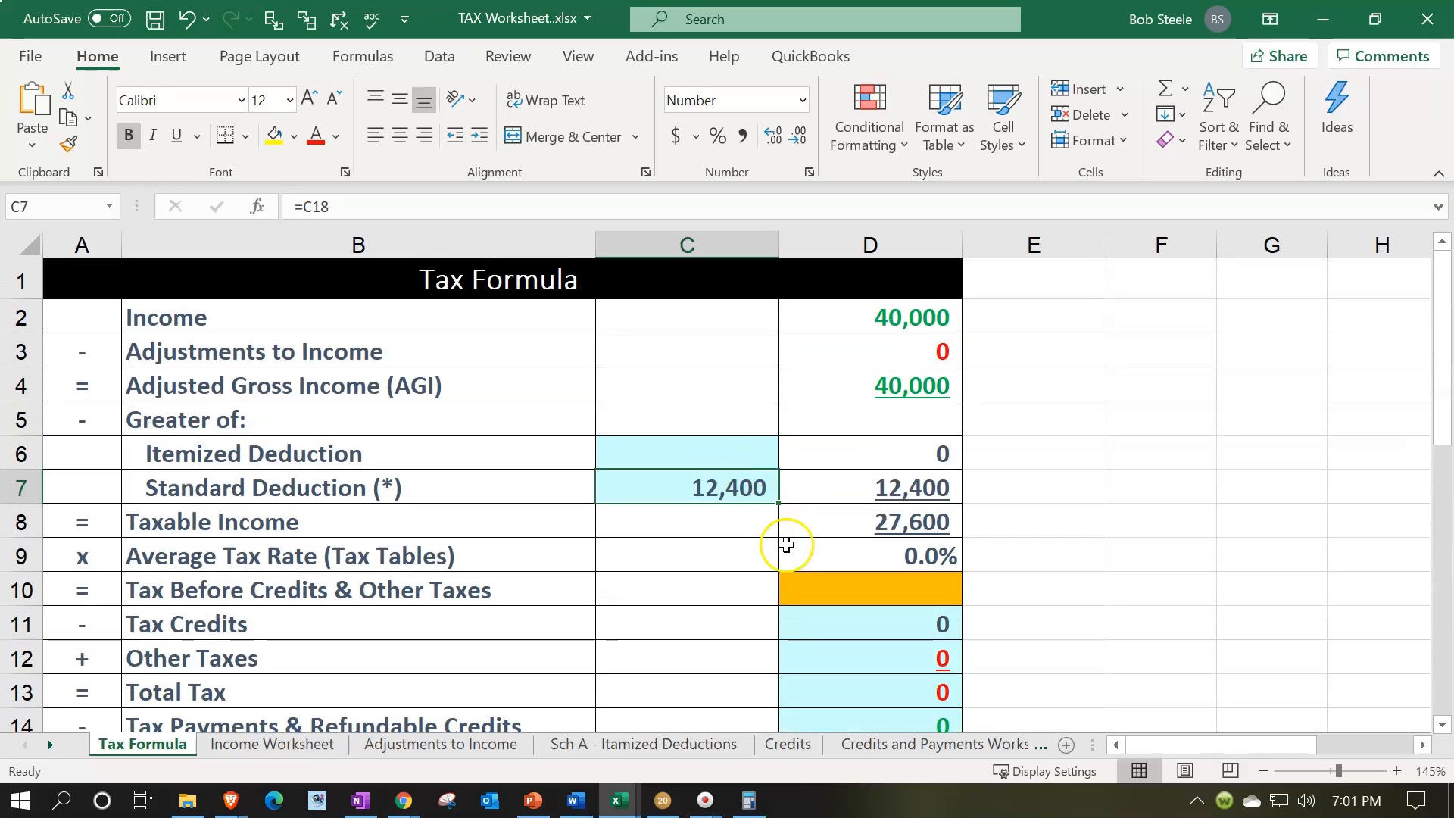
{"action": "left_click", "coordinate": [846, 521]}
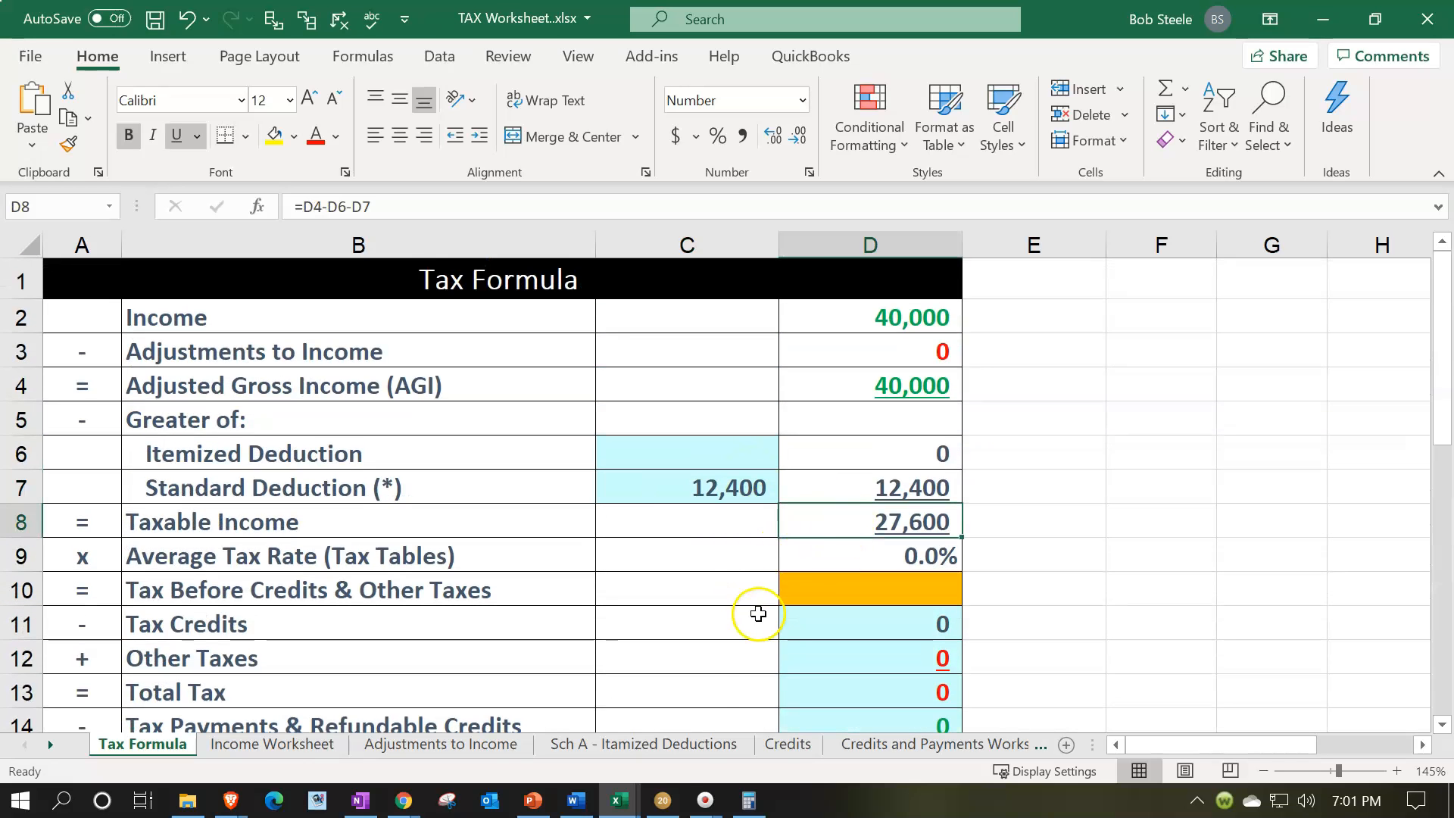
Consult the tax on Form 1040 page 2 in Lacerte and enter 3118 as Tax Before Credits & Other Taxes in Excel
{"action": "left_click", "coordinate": [663, 801]}
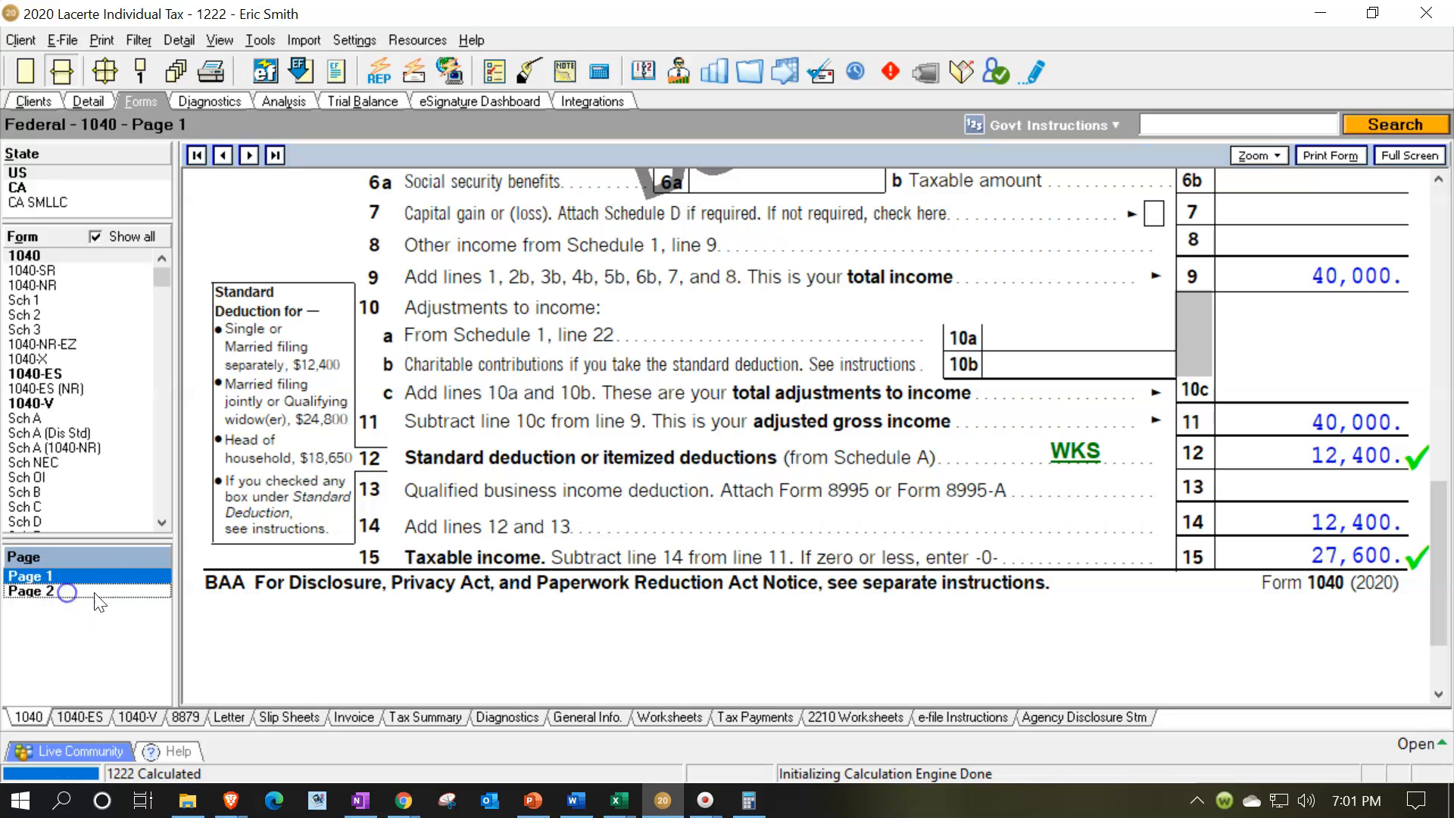
{"action": "left_click", "coordinate": [64, 590]}
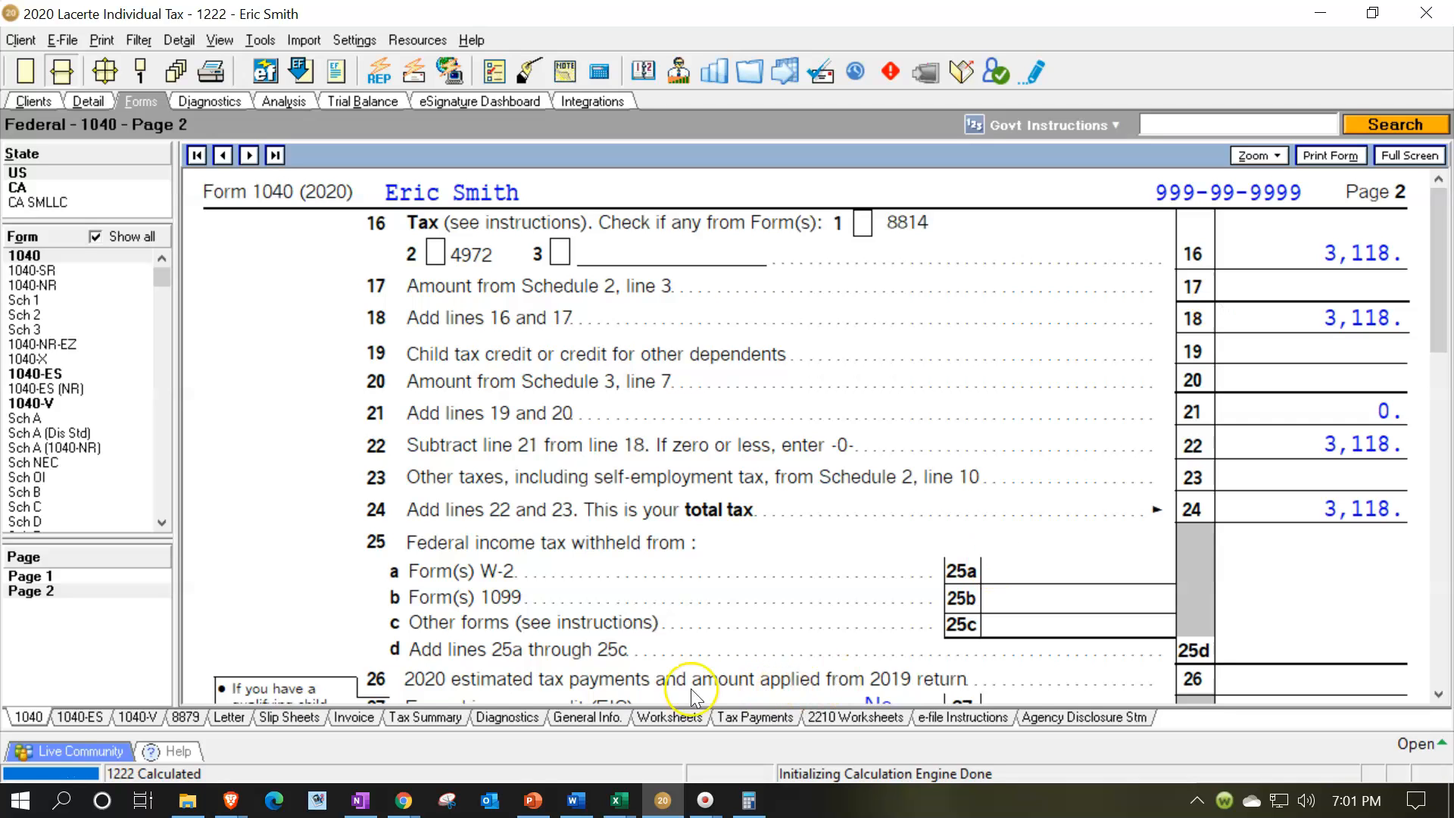
{"action": "left_click", "coordinate": [535, 803]}
{"action": "left_click", "coordinate": [535, 803]}
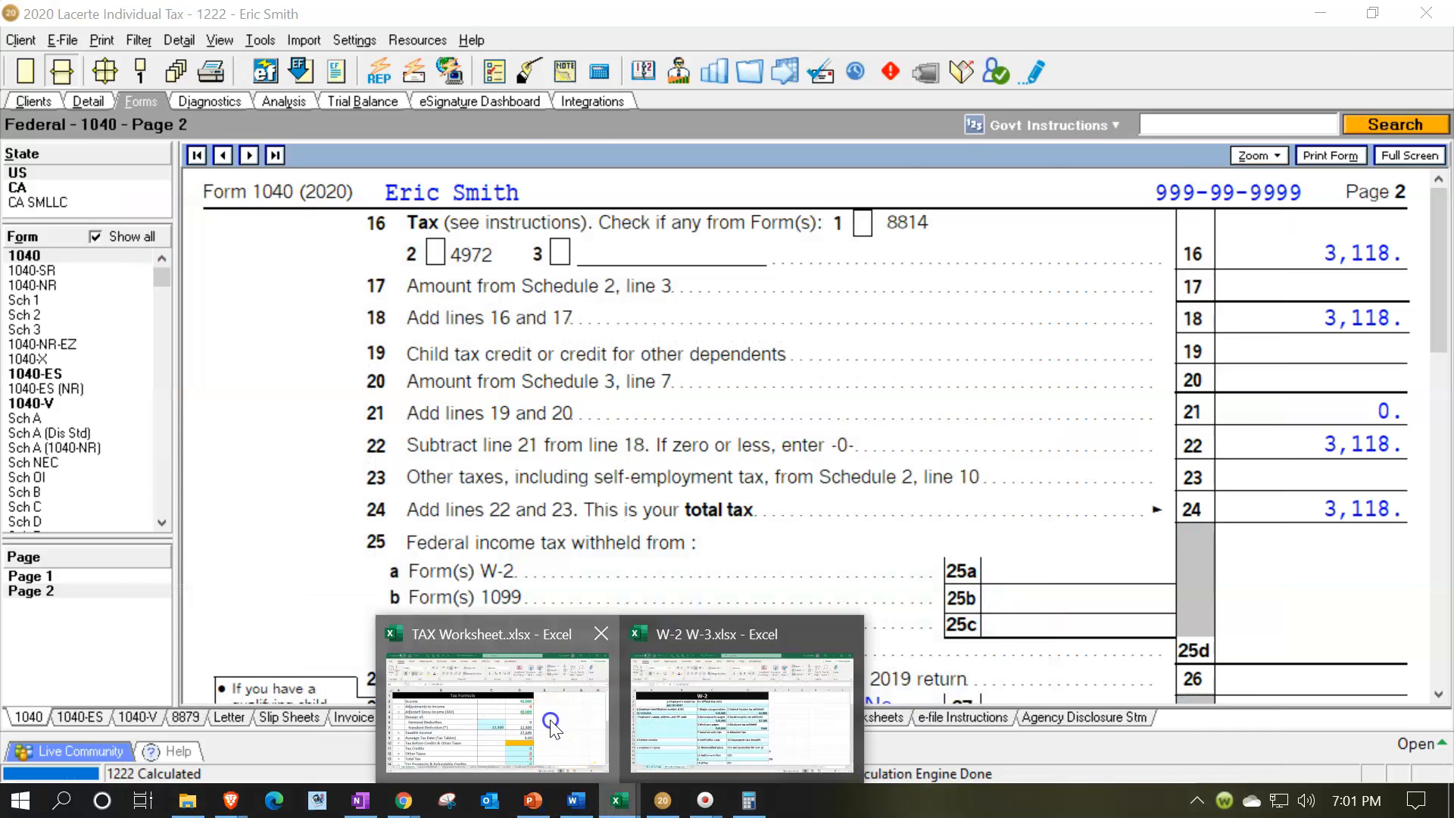
{"action": "left_click", "coordinate": [561, 768]}
{"action": "left_click", "coordinate": [861, 589]}
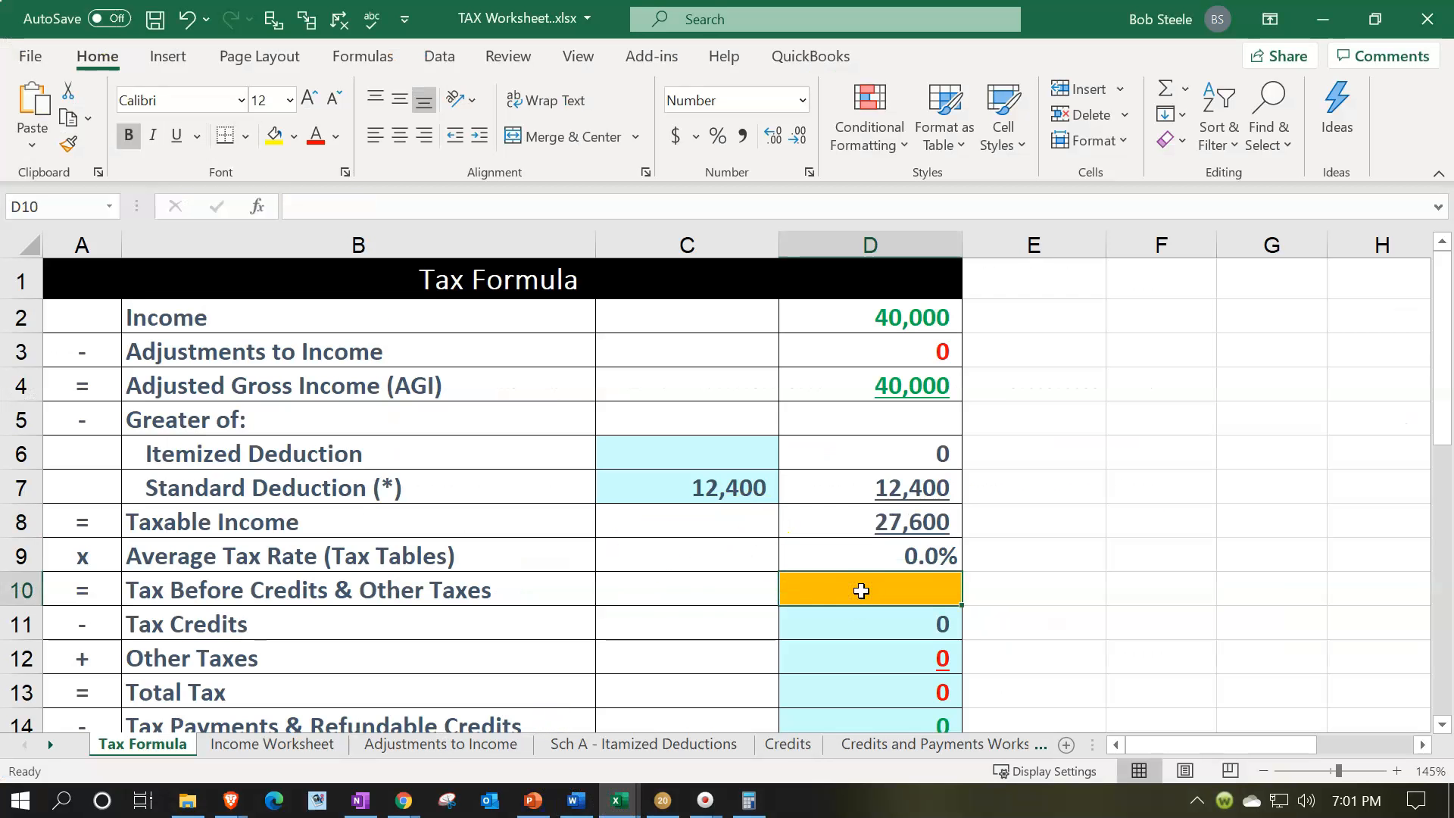
{"action": "type", "text": "3118"}
{"action": "key", "text": "Return"}
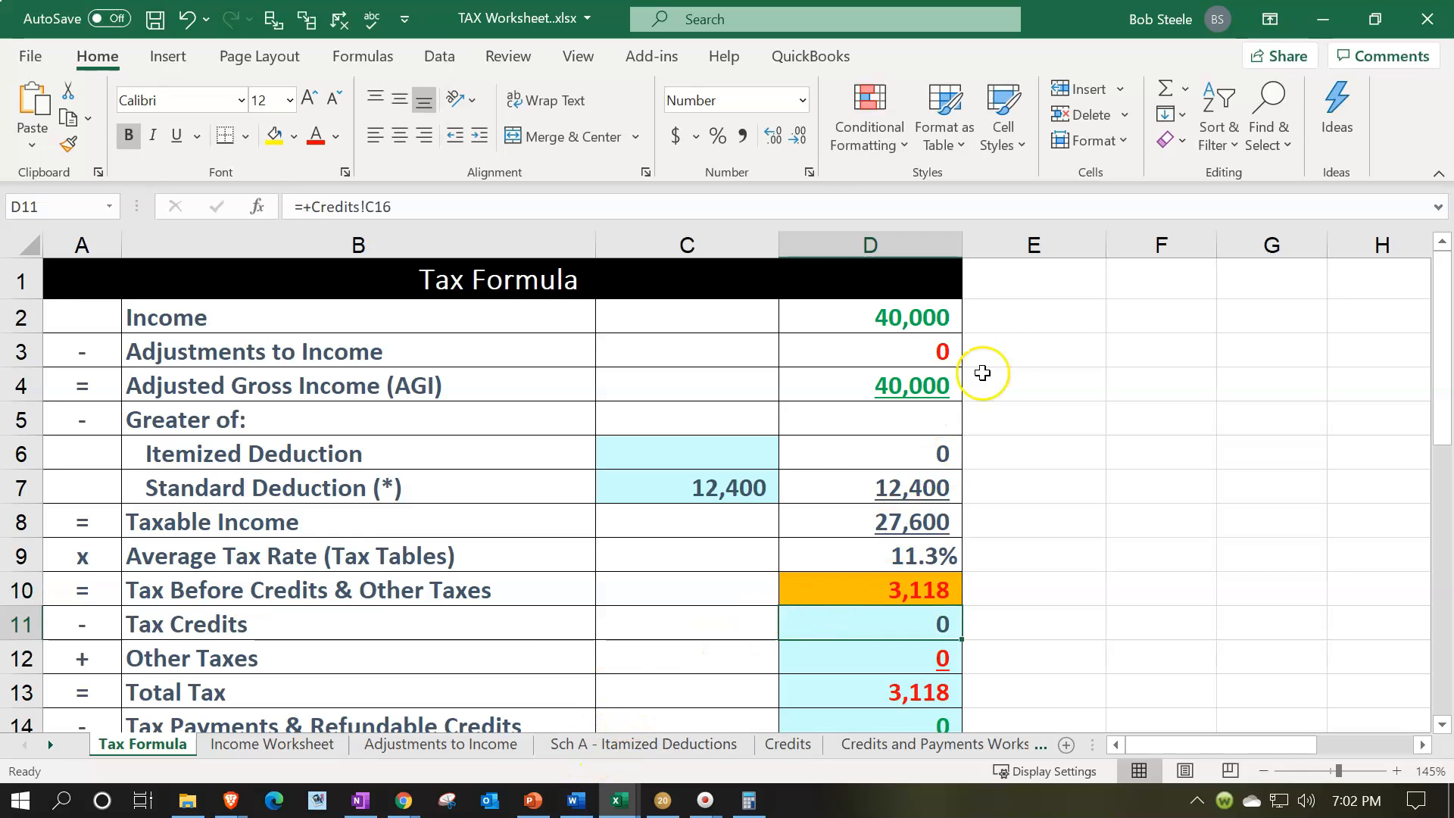
Switch back to Lacerte and review the payments, refund, amount owed and estimated tax penalty lines on Form 1040 page 2
{"action": "left_click", "coordinate": [1322, 19]}
{"action": "scroll", "coordinate": [914, 492], "scroll_direction": "down", "scroll_amount": 5}
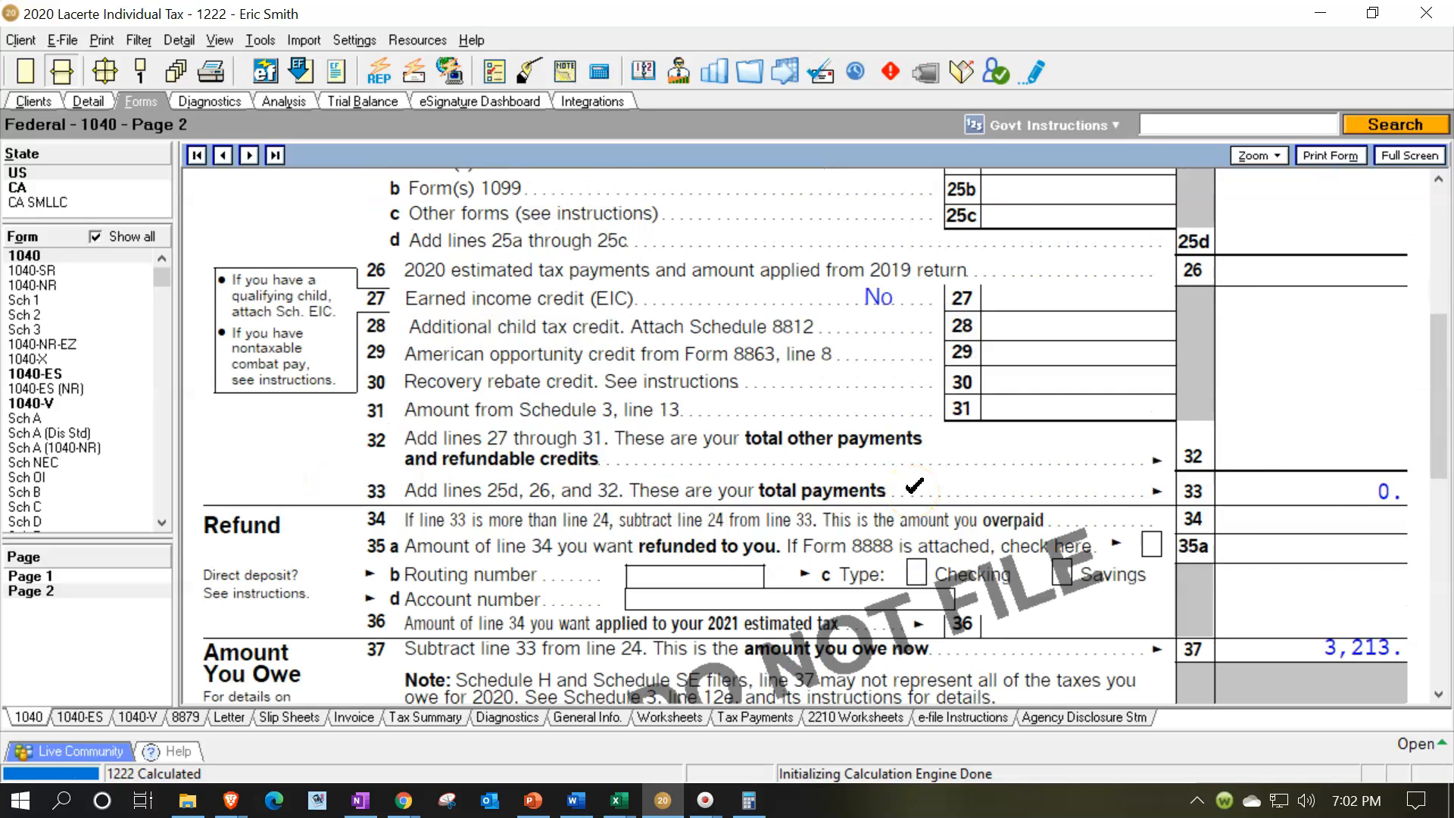
{"action": "scroll", "coordinate": [912, 488], "scroll_direction": "down", "scroll_amount": 2}
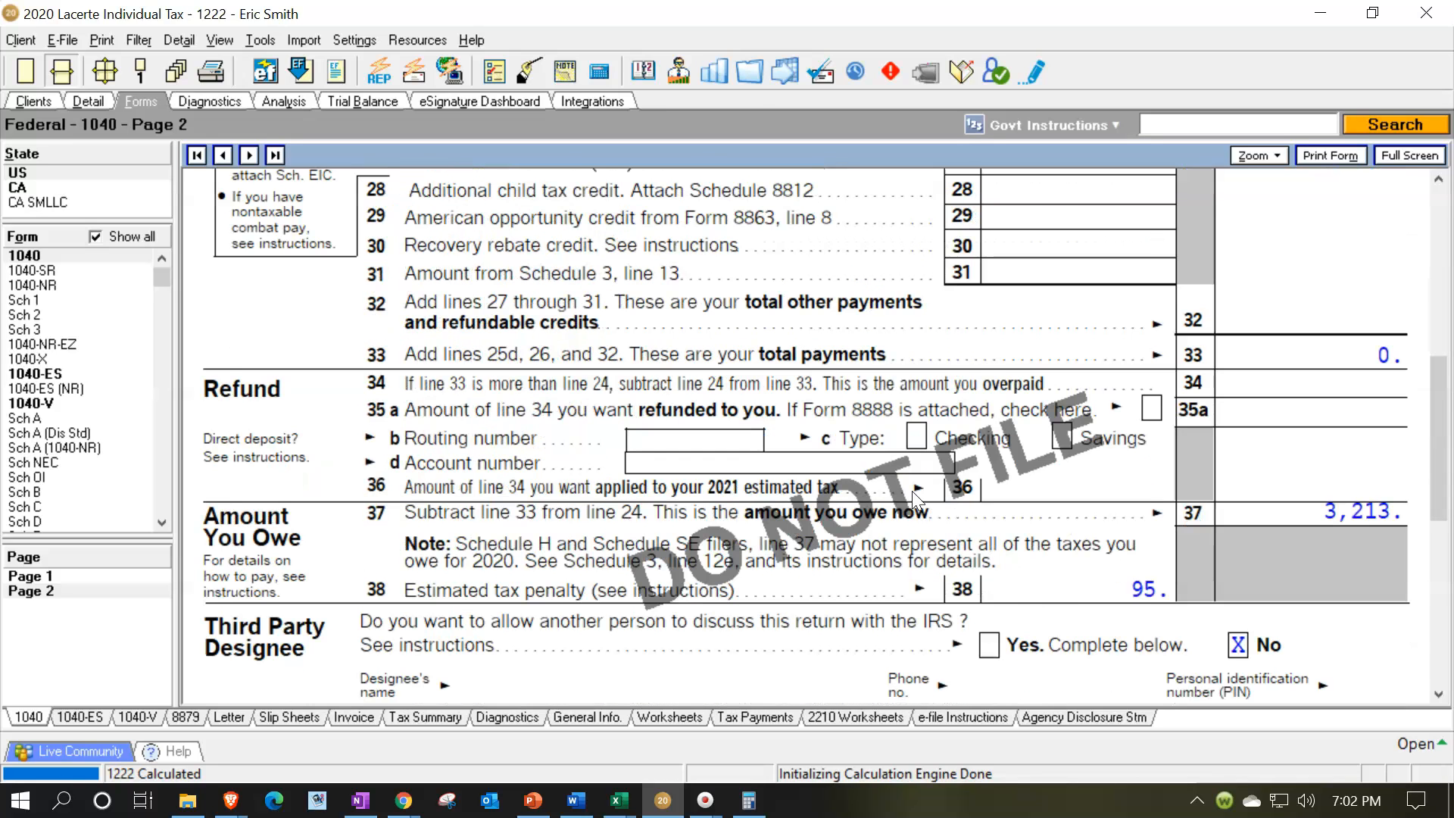
{"action": "scroll", "coordinate": [911, 490], "scroll_direction": "up", "scroll_amount": 2}
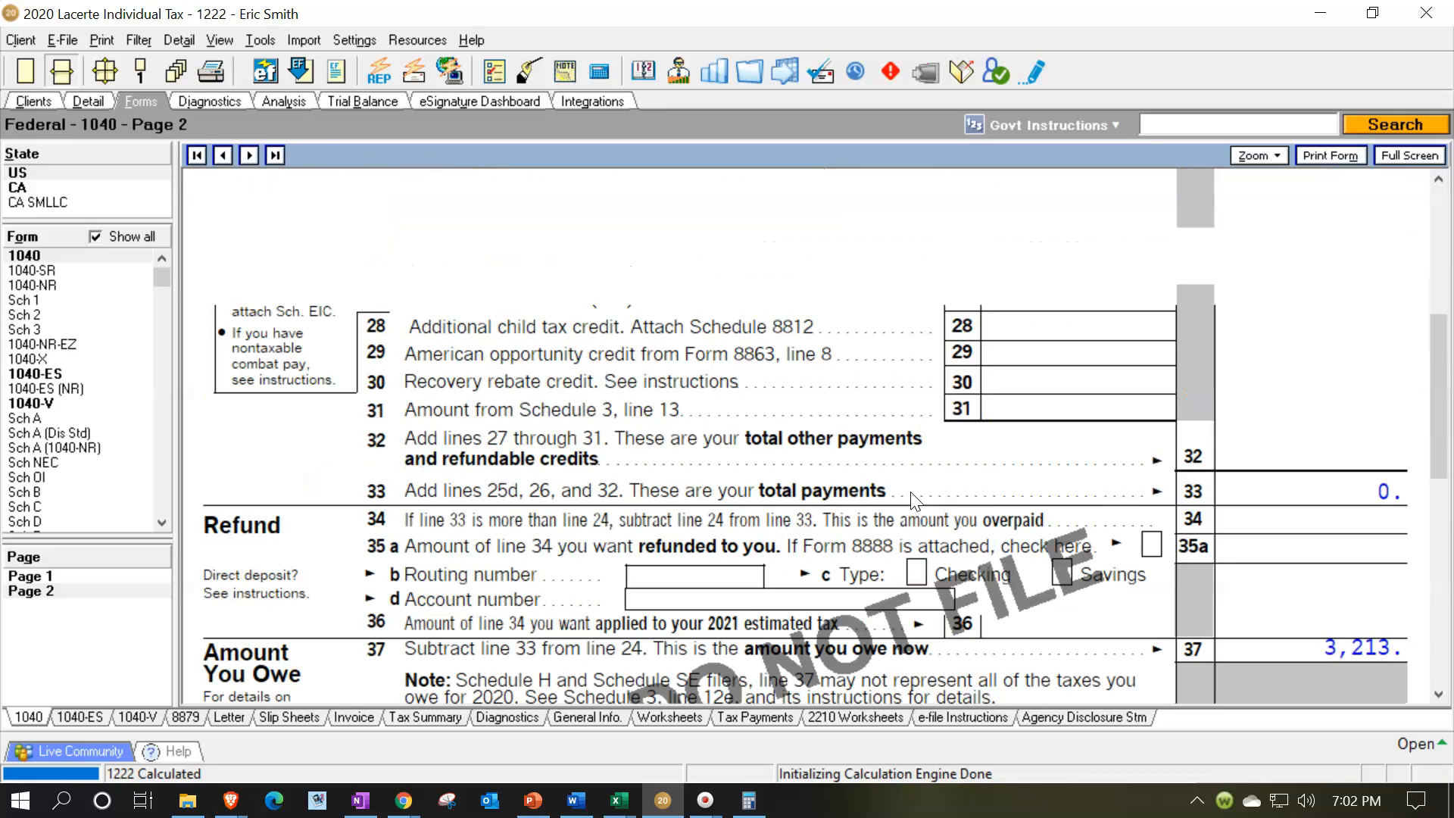
Consult the Excel W-2, enter 4000 as Employer's federal withholding in Lacerte's wages table, and return to Form 1040 page 2
{"action": "left_click", "coordinate": [97, 103]}
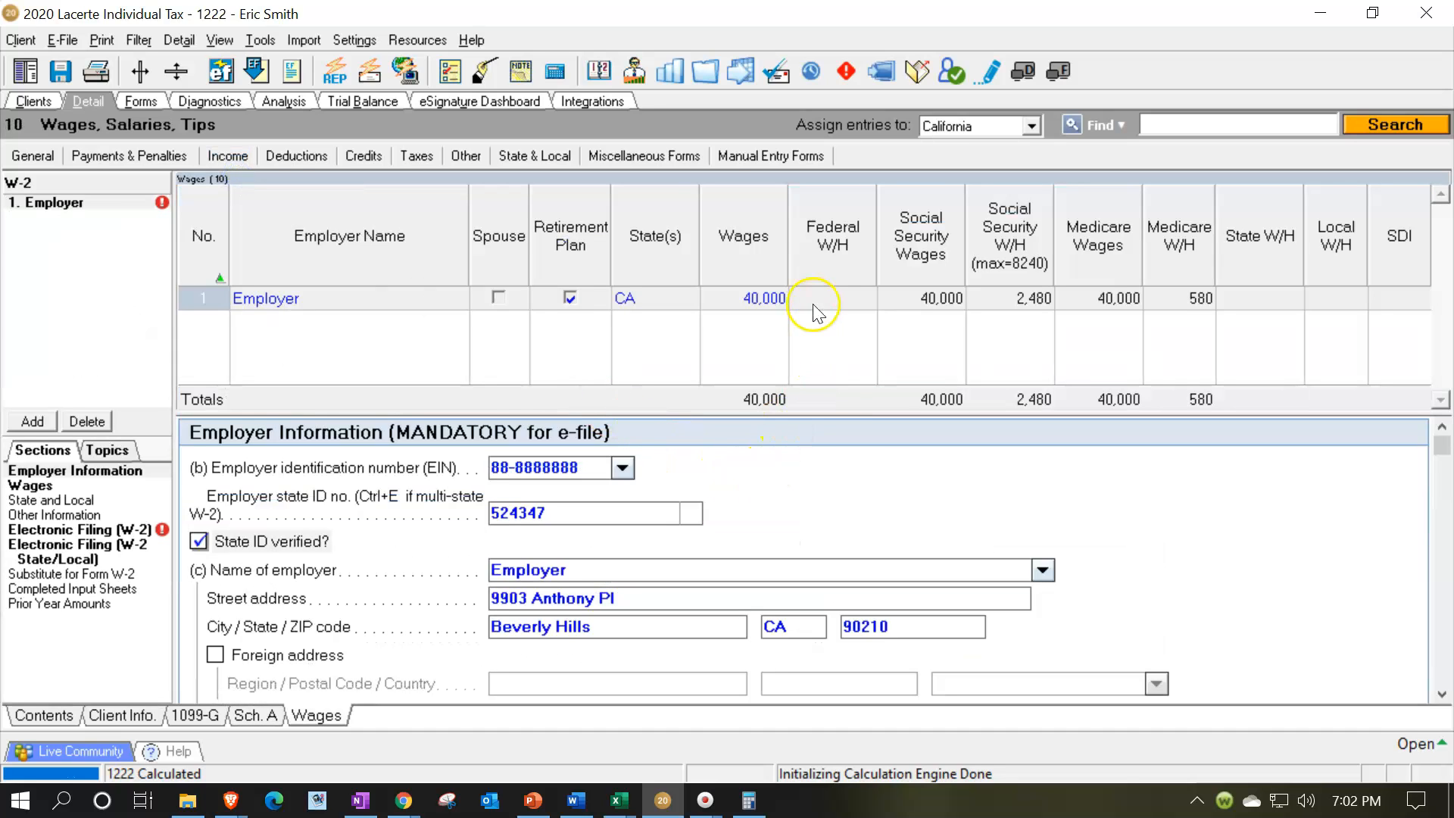
{"action": "left_click", "coordinate": [814, 306]}
{"action": "left_click", "coordinate": [619, 800]}
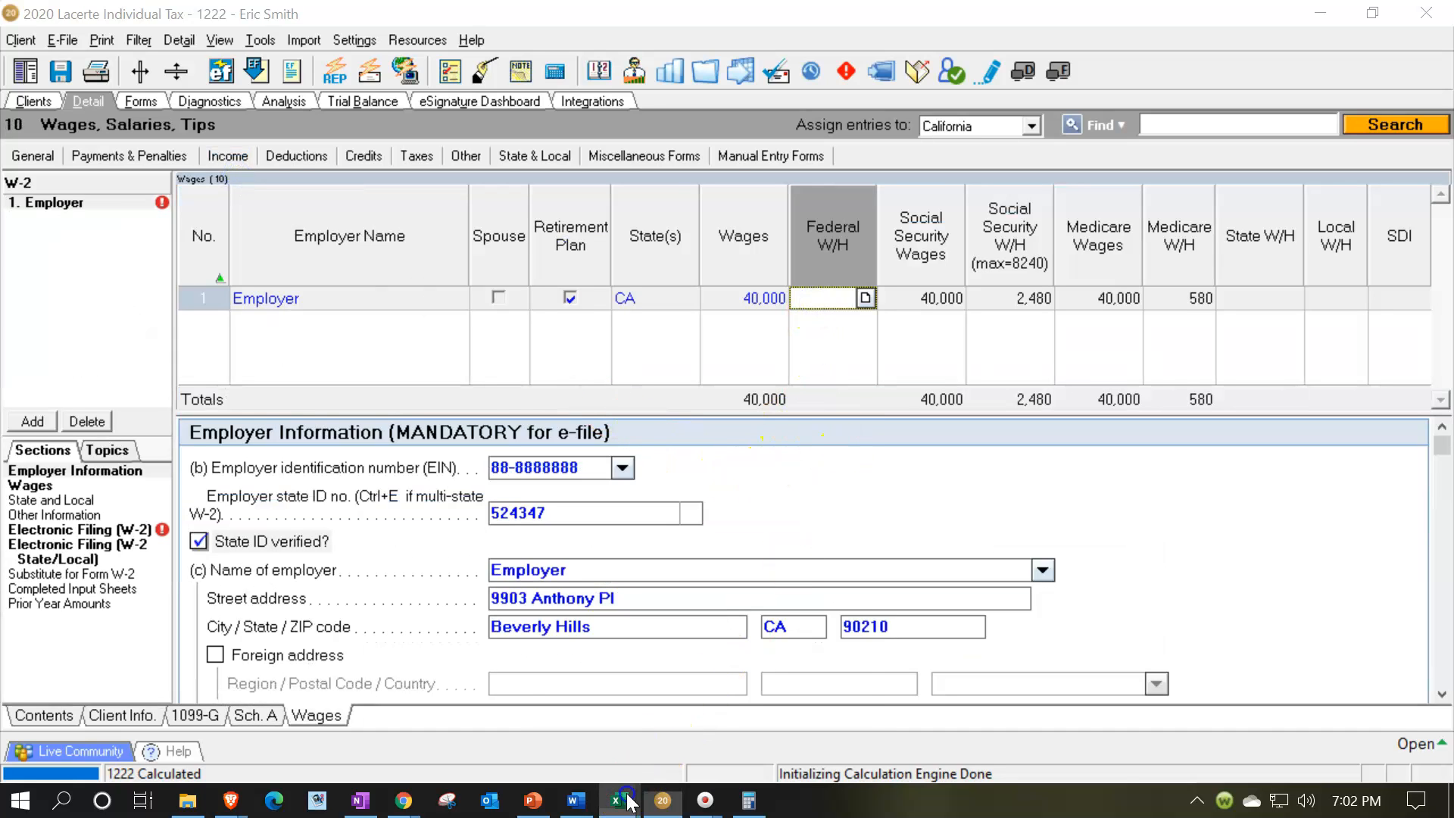
{"action": "mouse_move", "coordinate": [653, 719]}
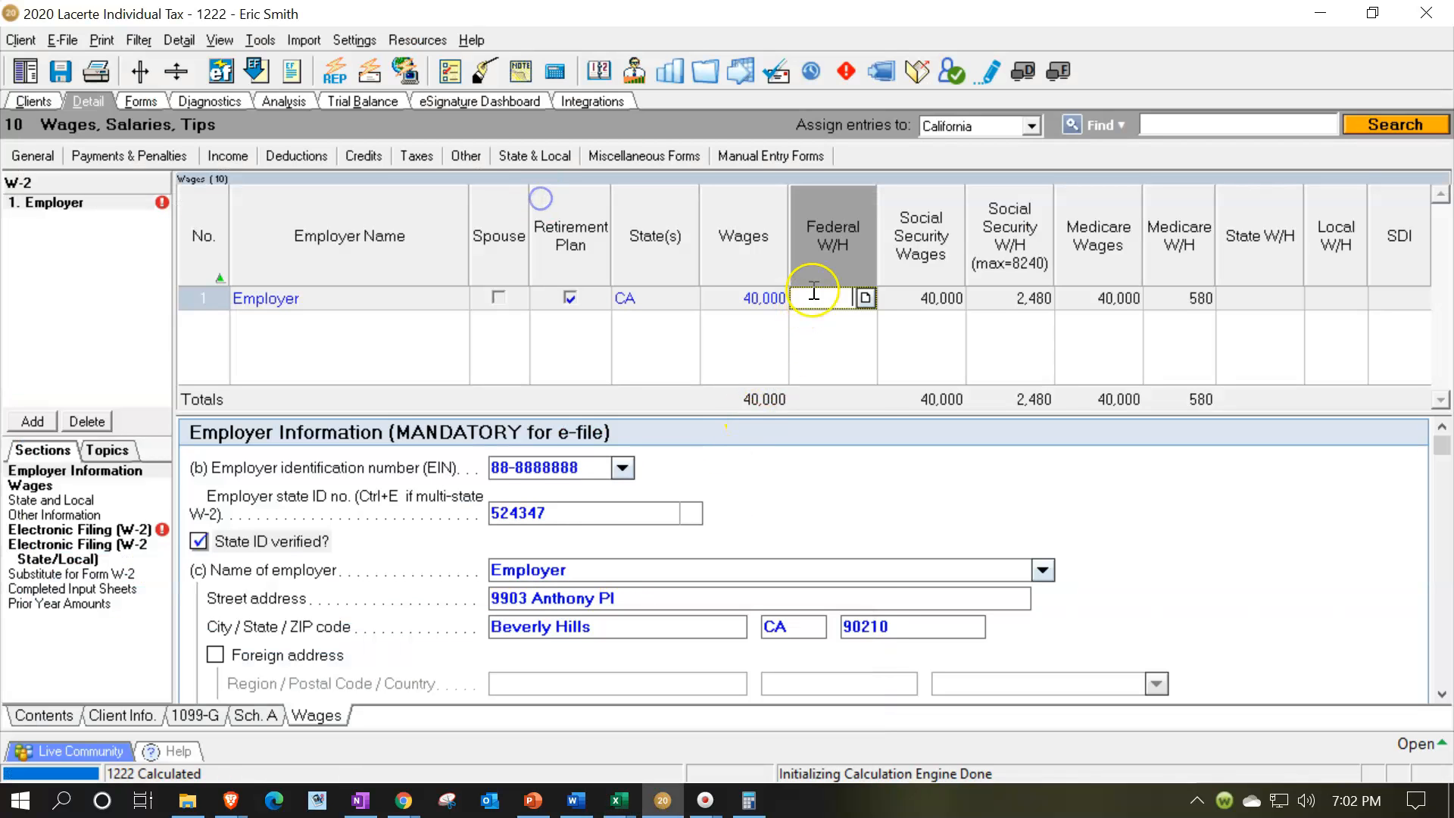
{"action": "type", "text": "4000"}
{"action": "key", "text": "Tab"}
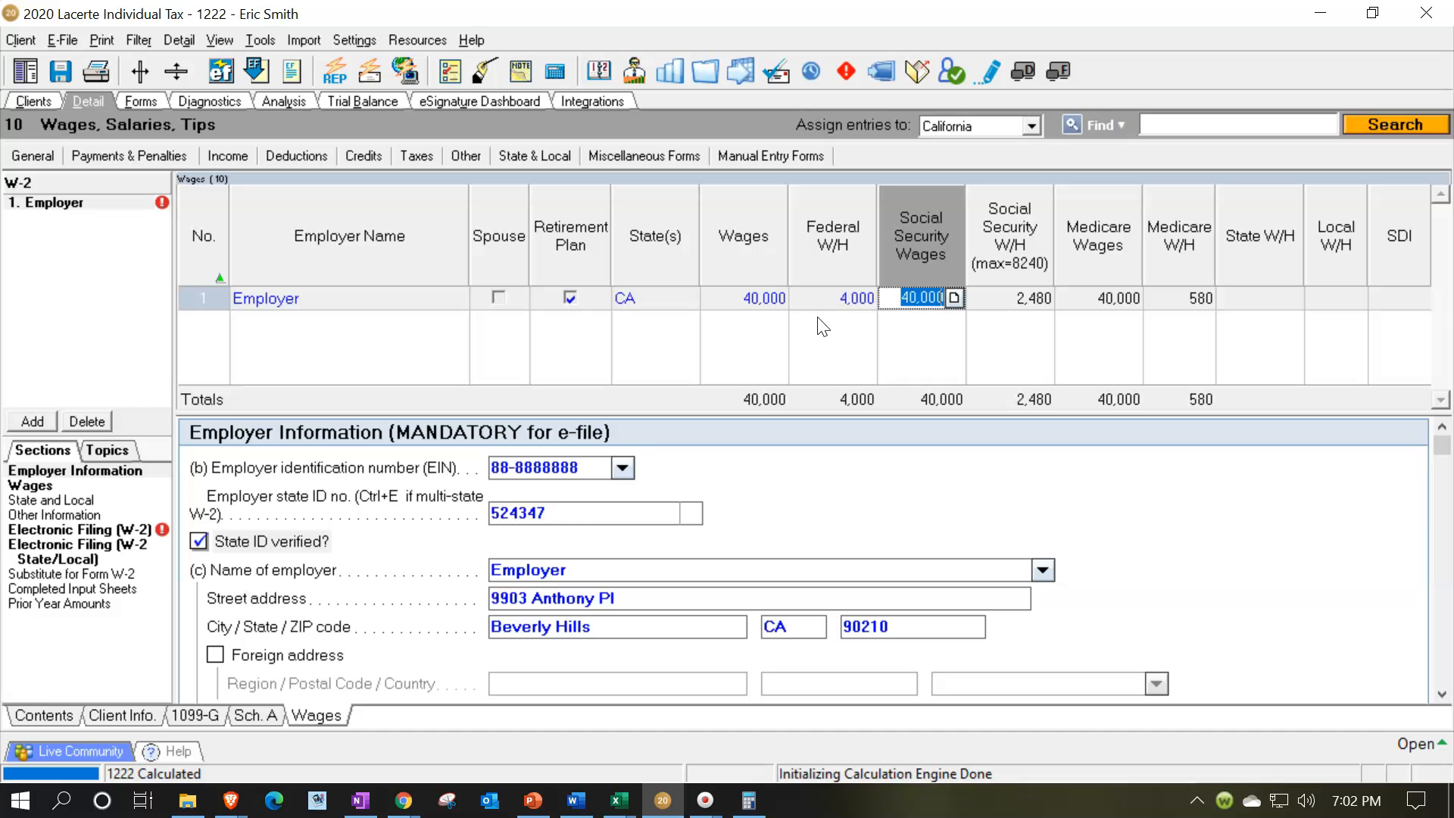
{"action": "left_click", "coordinate": [151, 102]}
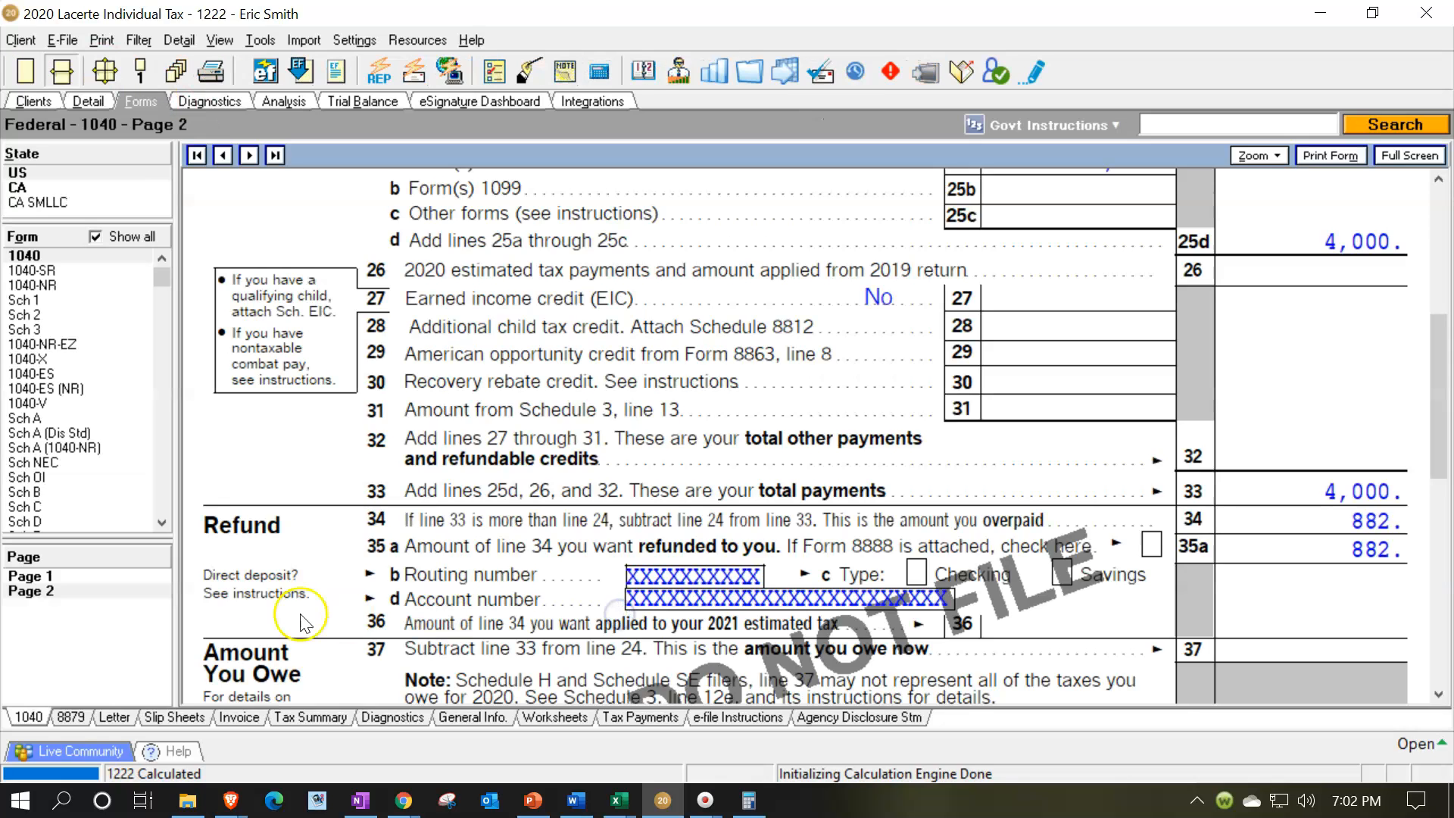
Check federal withholding on Form 1040 page 2, switch to Excel's TAX Worksheet, and enter 4000 as W-2 withholding on the Credits and Payments Worksheet
{"action": "scroll", "coordinate": [1182, 416], "scroll_direction": "up", "scroll_amount": 2}
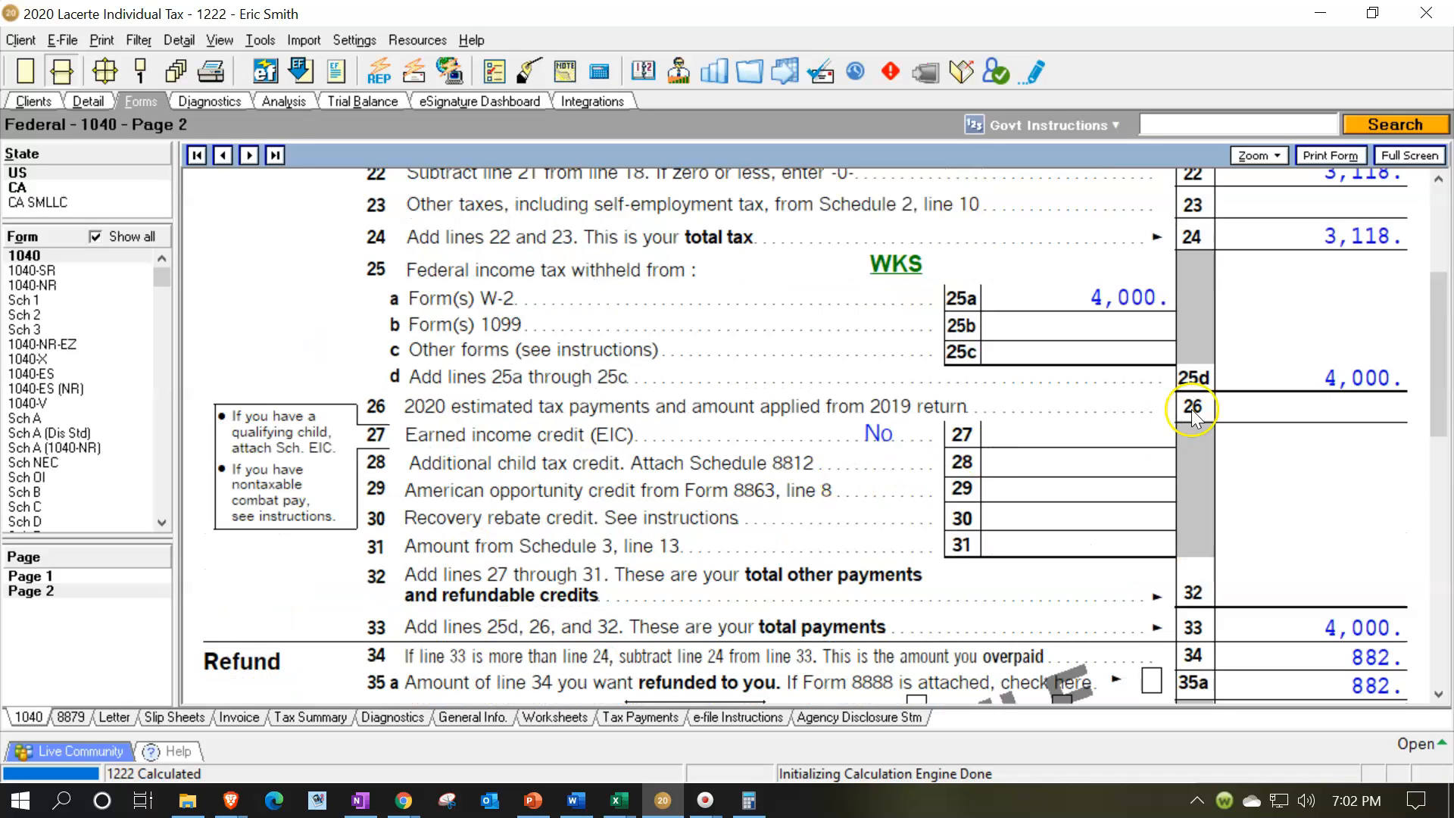
{"action": "scroll", "coordinate": [1242, 492], "scroll_direction": "down", "scroll_amount": 2}
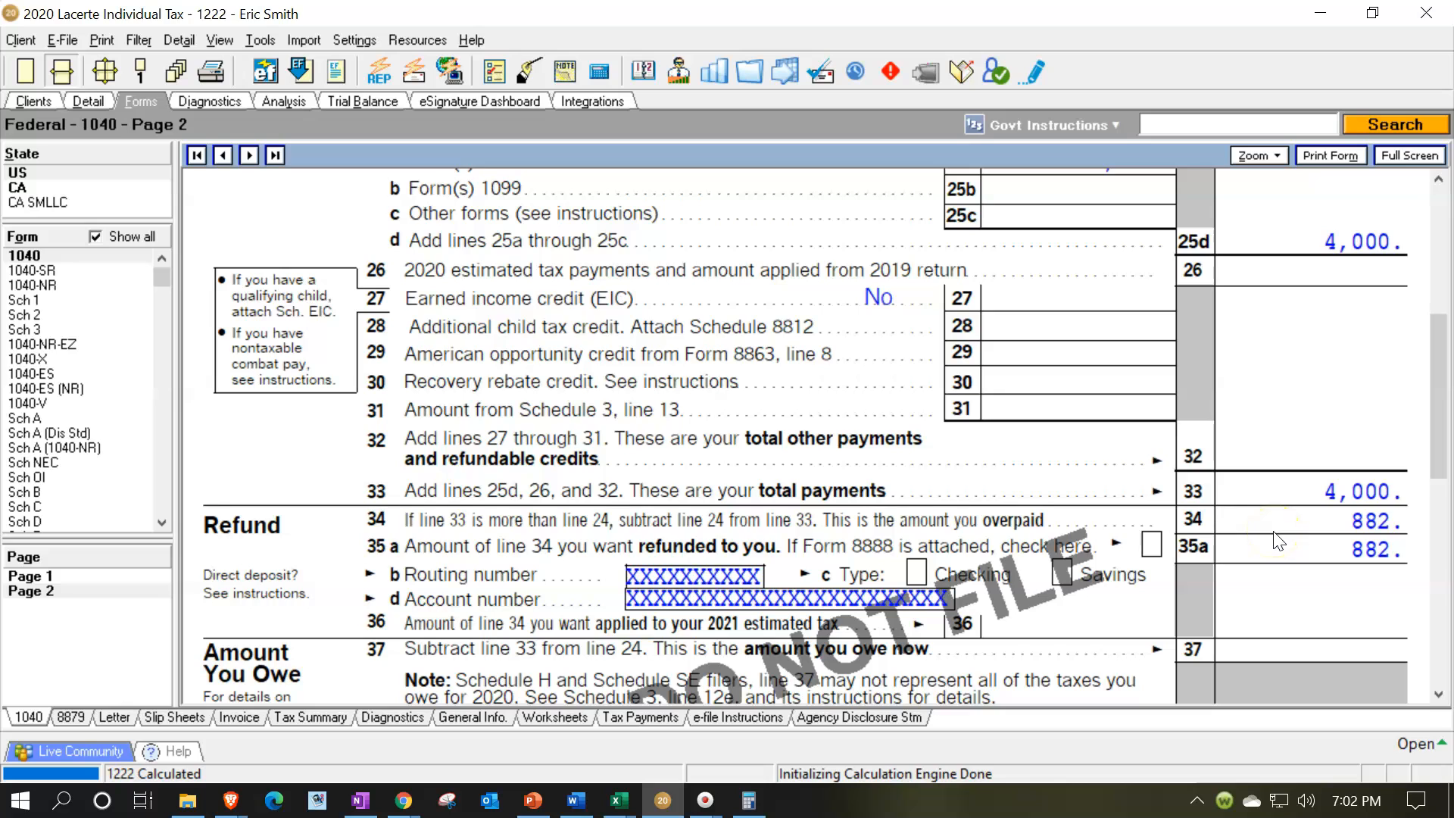
{"action": "left_click", "coordinate": [617, 803]}
{"action": "left_click", "coordinate": [510, 692]}
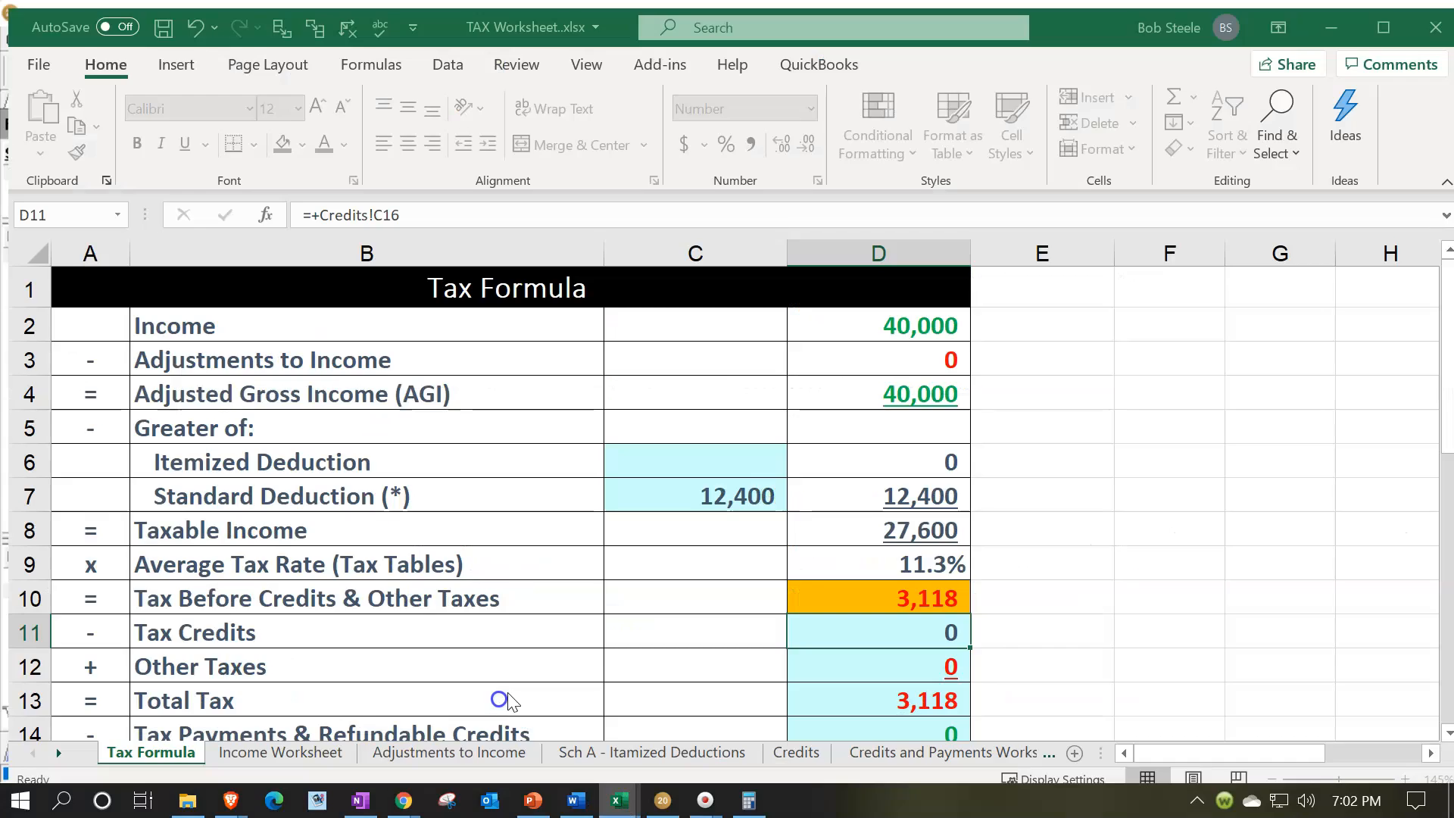
{"action": "left_click", "coordinate": [897, 744]}
{"action": "scroll", "coordinate": [470, 519], "scroll_direction": "up", "scroll_amount": 3}
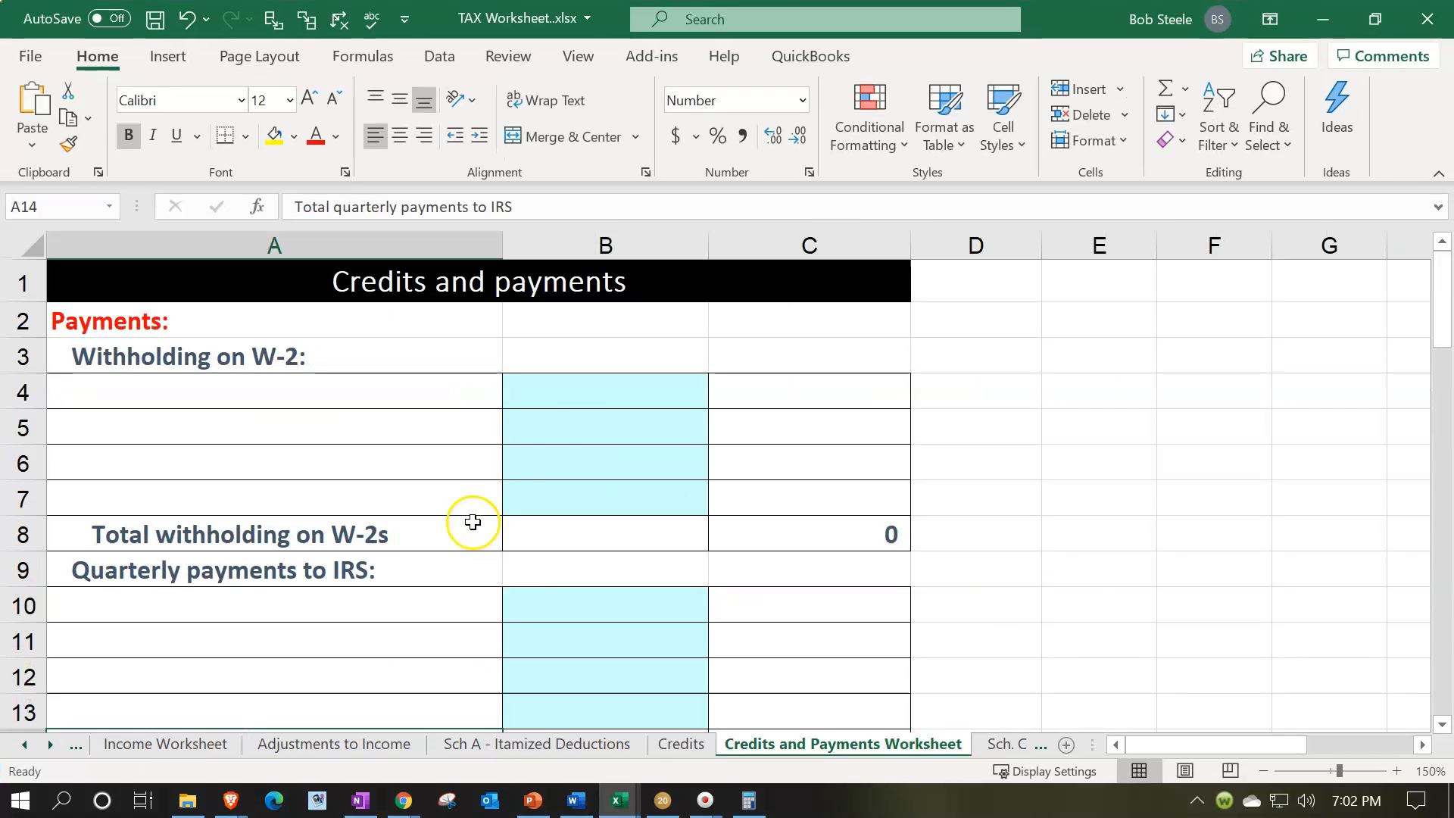
{"action": "left_click", "coordinate": [561, 391]}
{"action": "type", "text": "4000"}
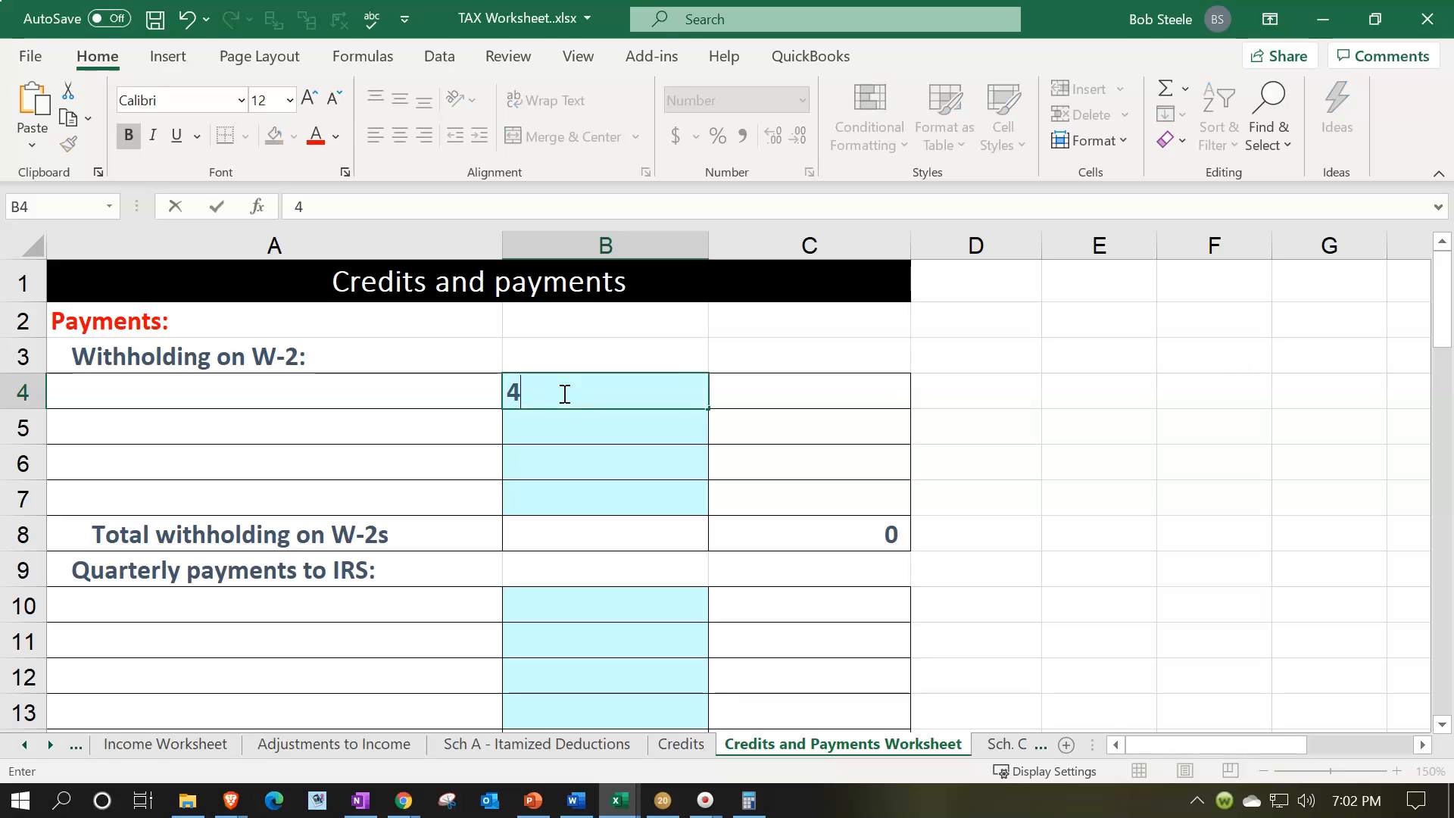
{"action": "key", "text": "ctrl+Return"}
{"action": "key", "text": "Return"}
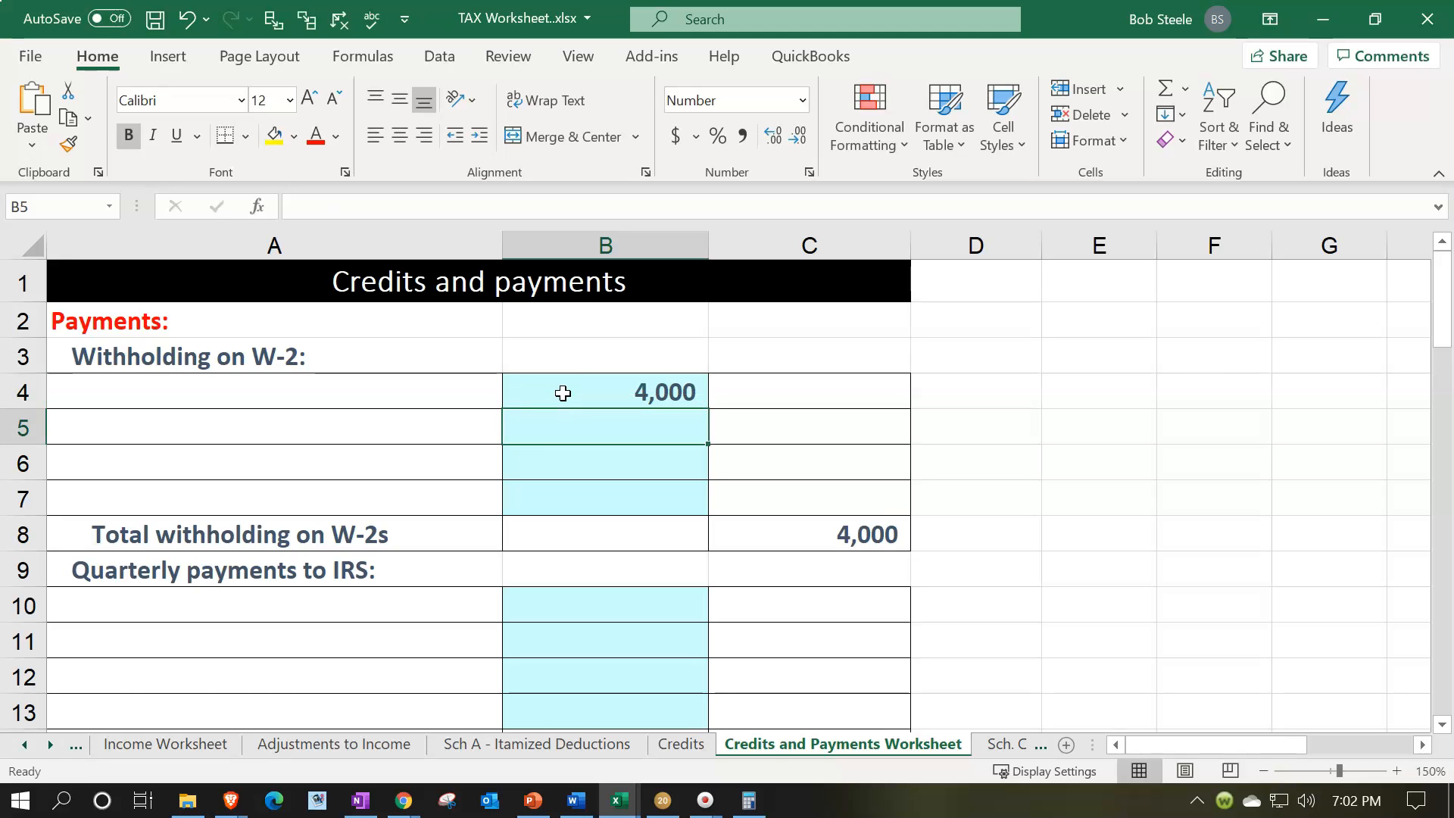
Check tax payments and Tax Due or Refund on the Tax Formula sheet, and return to Lacerte to compare the refund on Form 1040
{"action": "left_click", "coordinate": [22, 744]}
{"action": "left_click", "coordinate": [113, 744]}
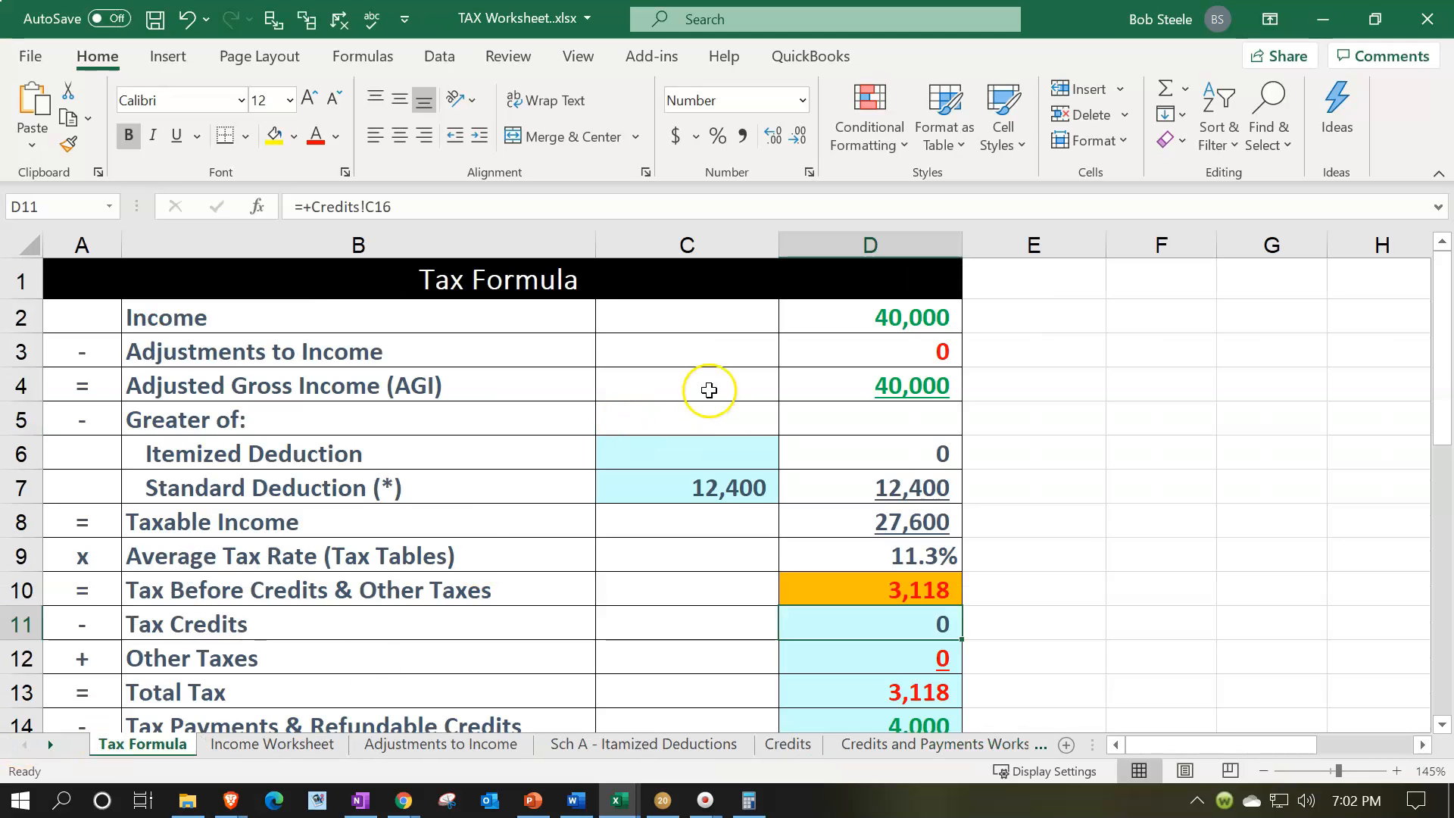
{"action": "scroll", "coordinate": [858, 523], "scroll_direction": "down", "scroll_amount": 1}
{"action": "left_click", "coordinate": [854, 469]}
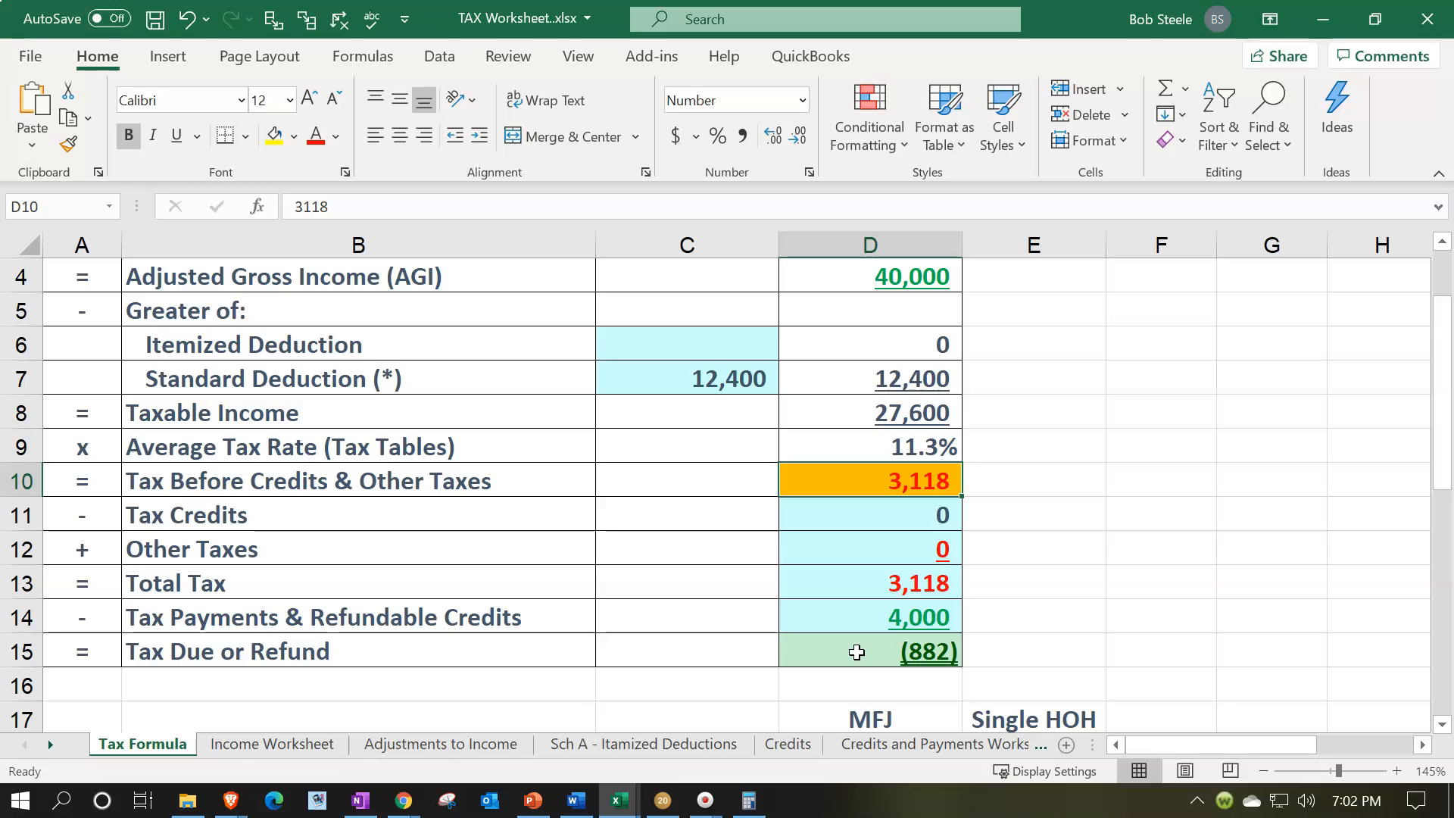
{"action": "left_click", "coordinate": [664, 801]}
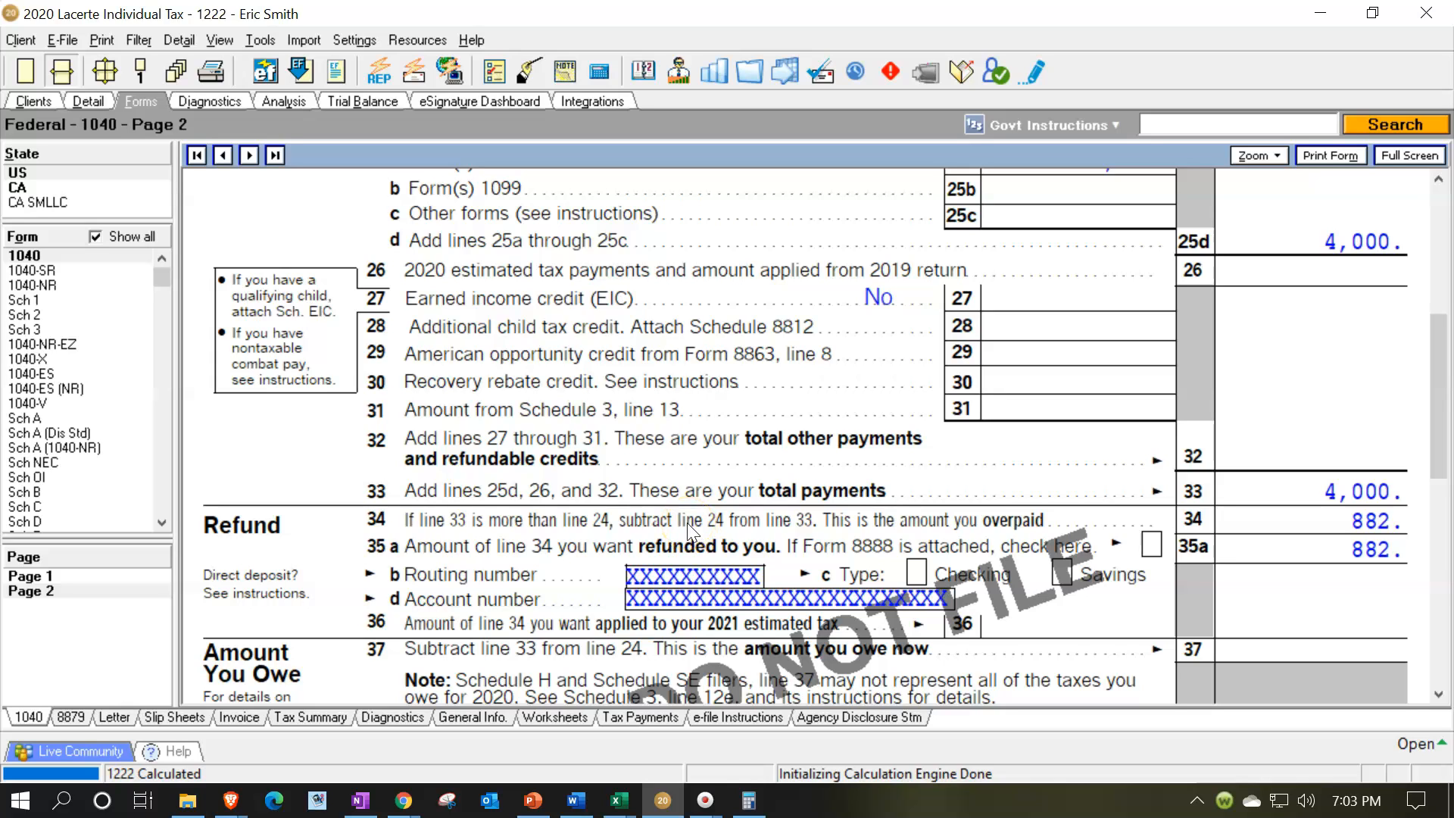
Review the Wage Schedule on the Federal Worksheets and through the WKS link for line 1 wages on Form 1040 page 1
{"action": "left_click", "coordinate": [90, 104]}
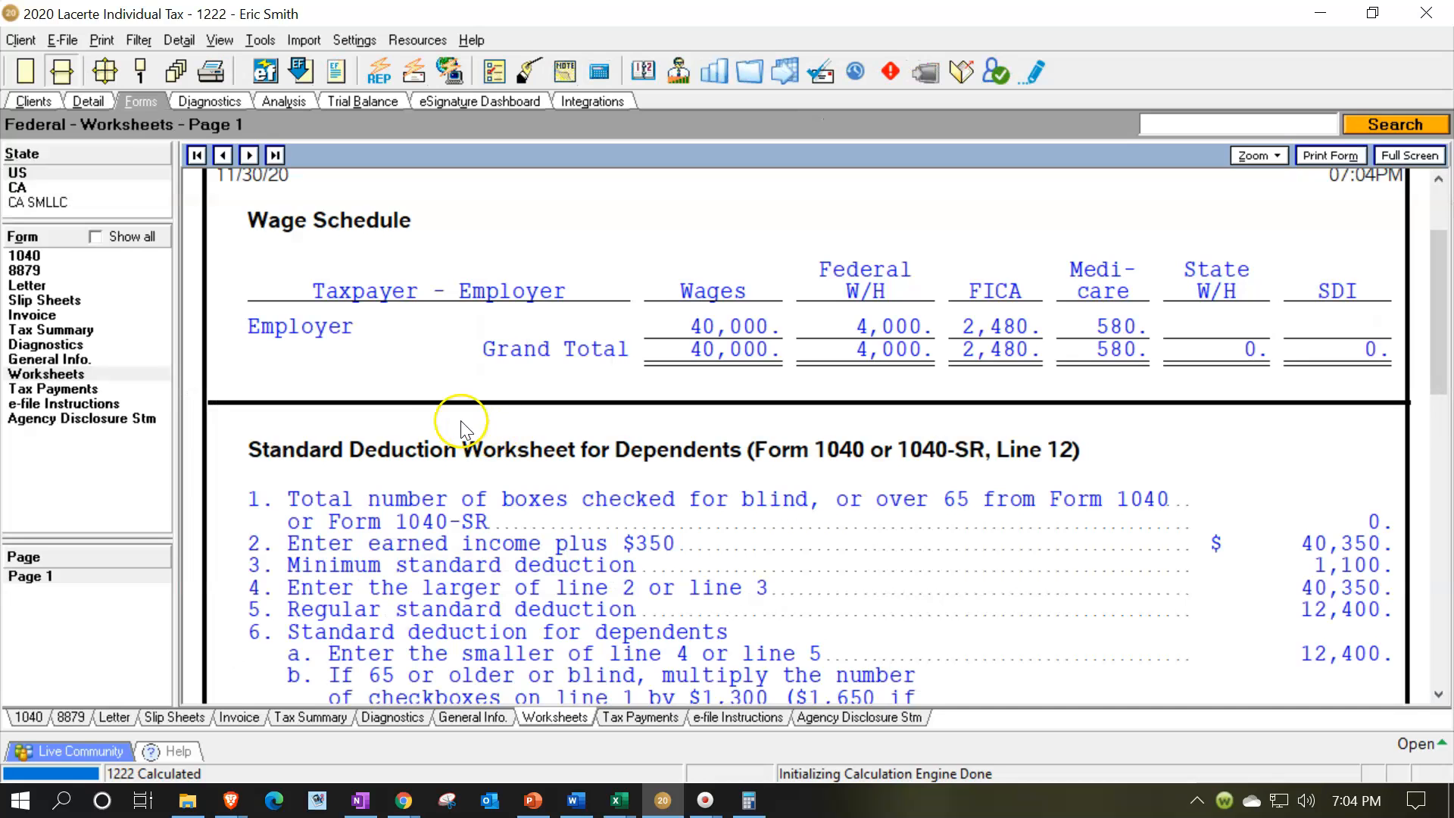
{"action": "scroll", "coordinate": [440, 403], "scroll_direction": "up", "scroll_amount": 2}
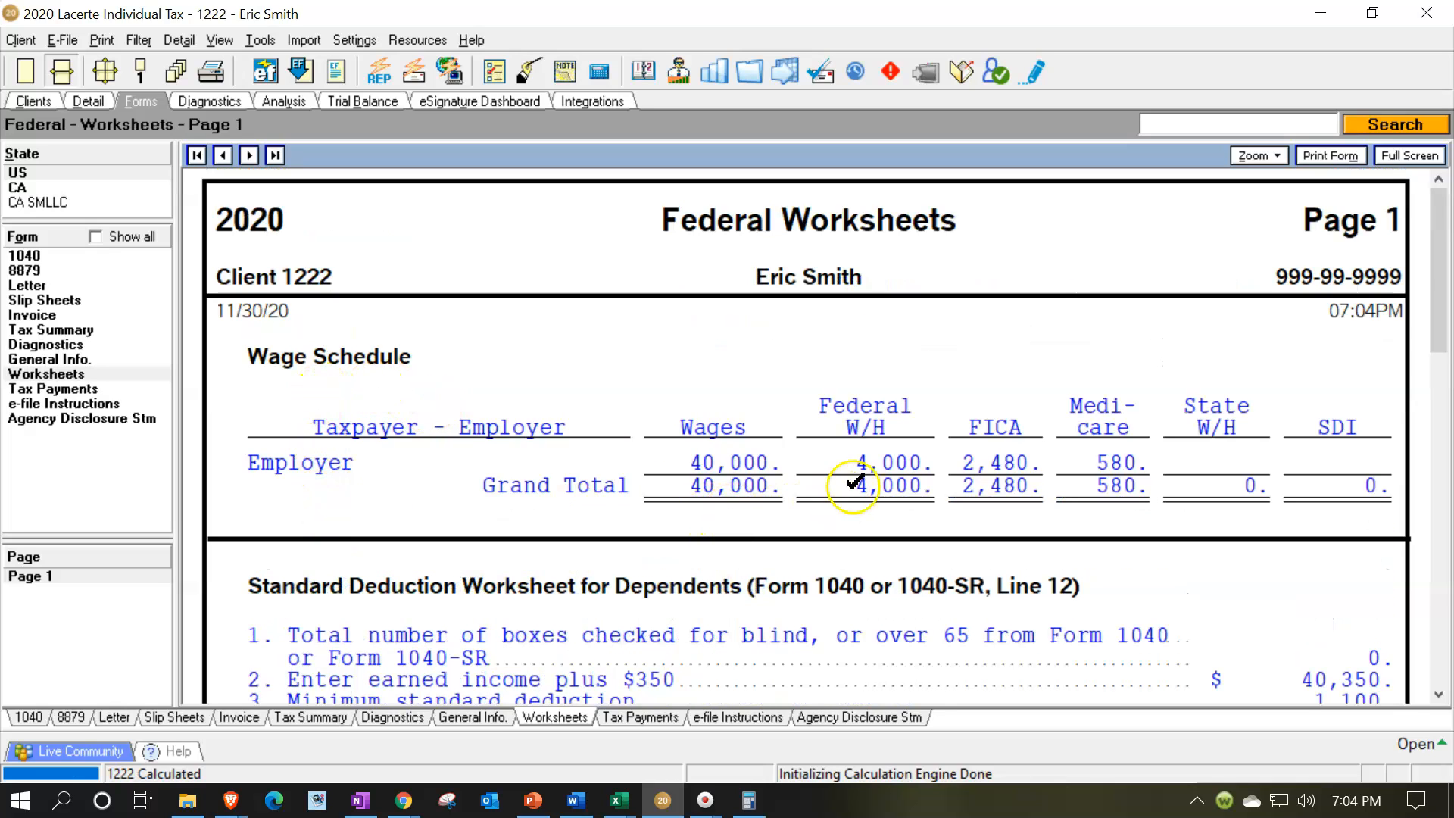
{"action": "double_click", "coordinate": [1070, 409]}
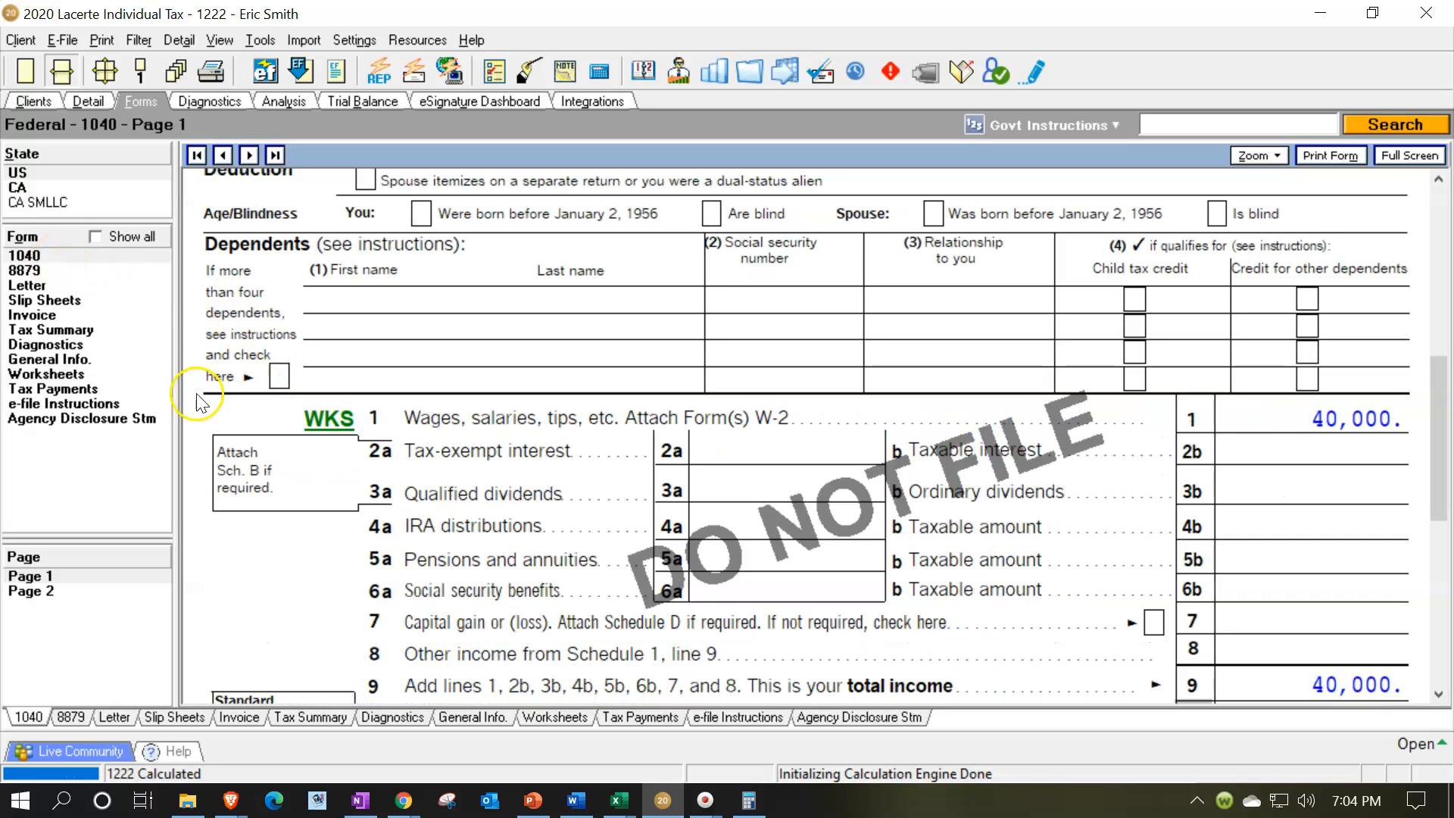
{"action": "double_click", "coordinate": [324, 416]}
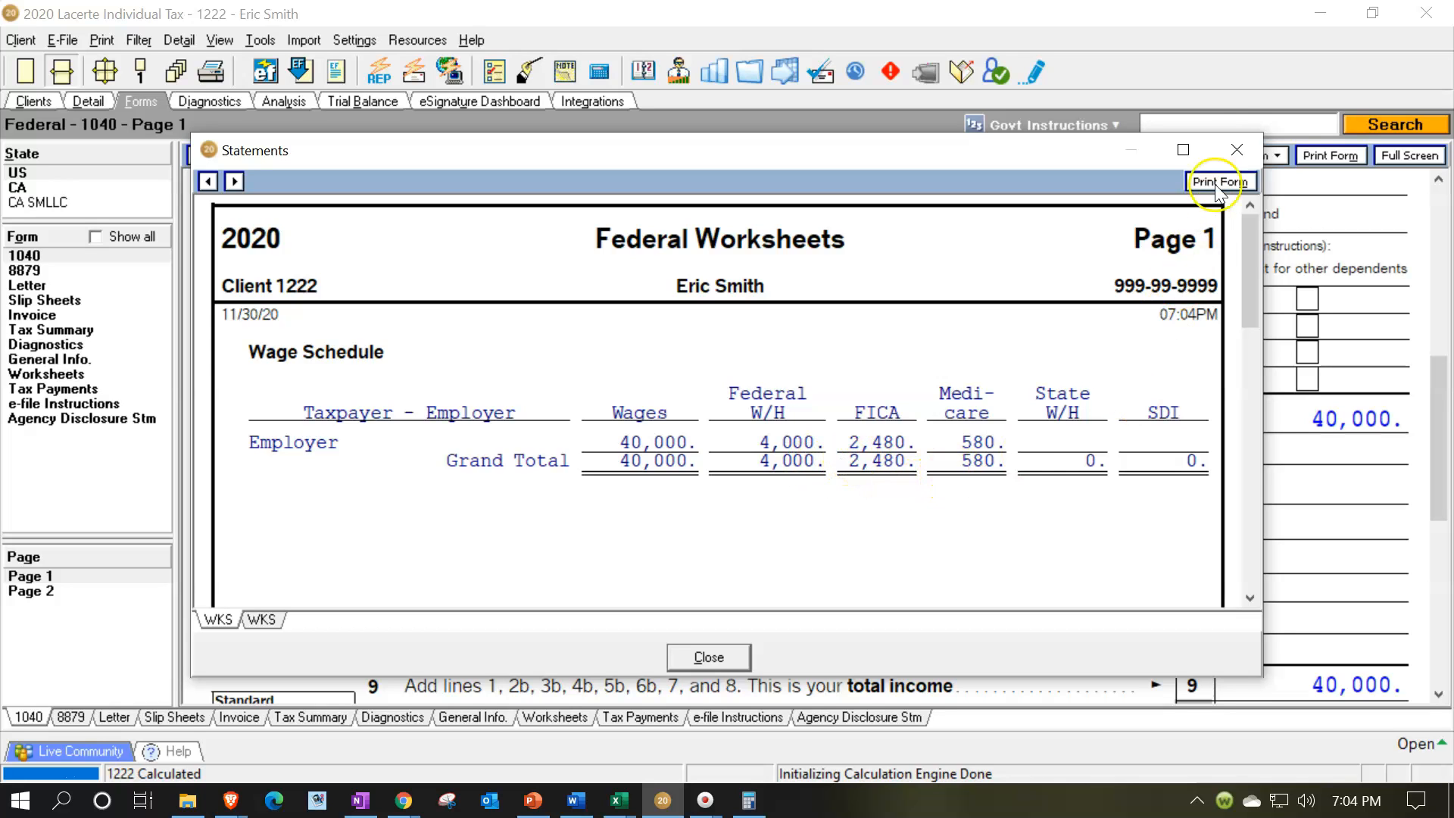
{"action": "left_click", "coordinate": [1236, 149]}
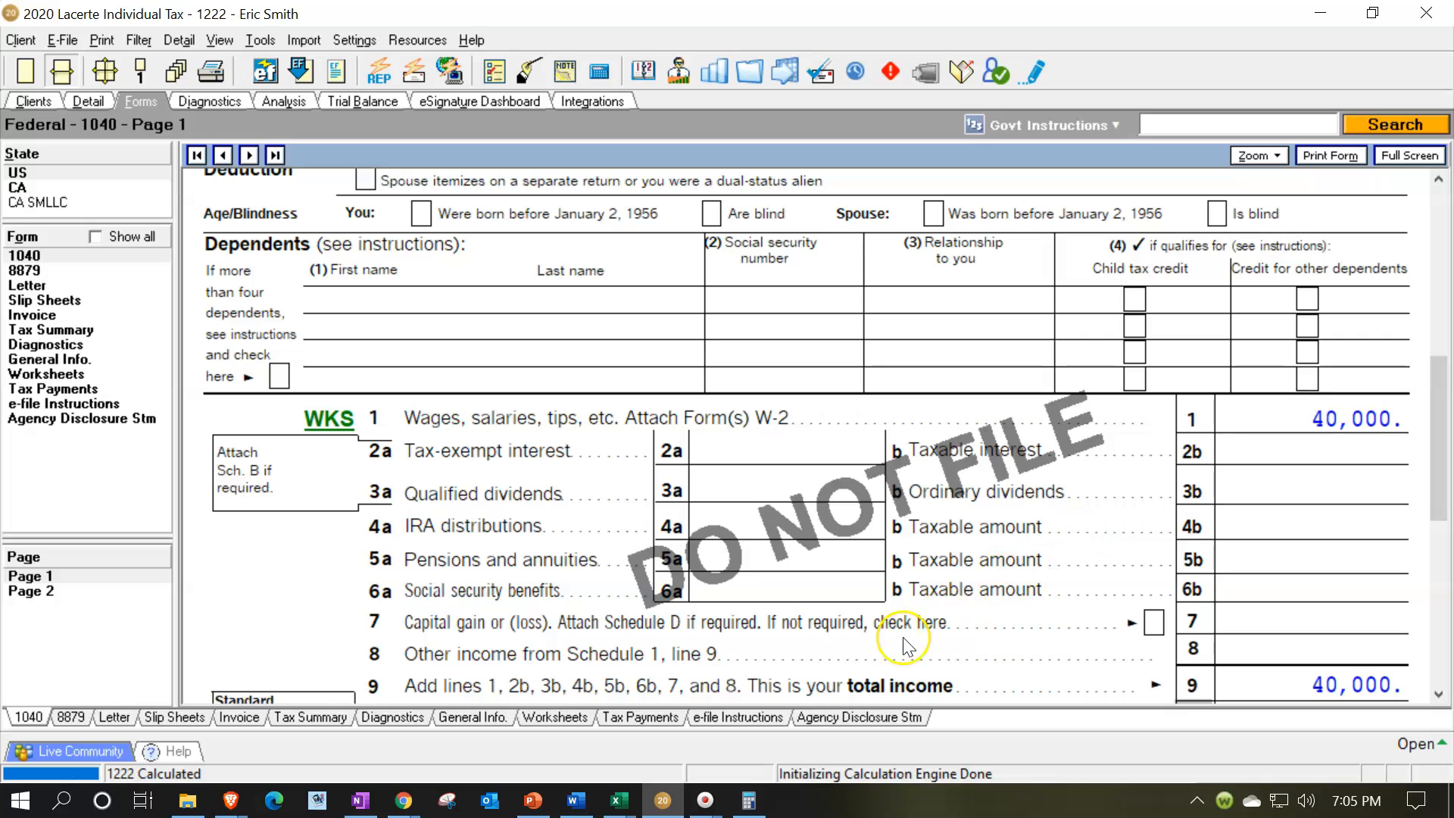
Switch to the W-2 W-3 workbook in Excel and examine the Social Security and Medicare wages on the second W-2
{"action": "left_click", "coordinate": [621, 801]}
{"action": "left_click", "coordinate": [687, 707]}
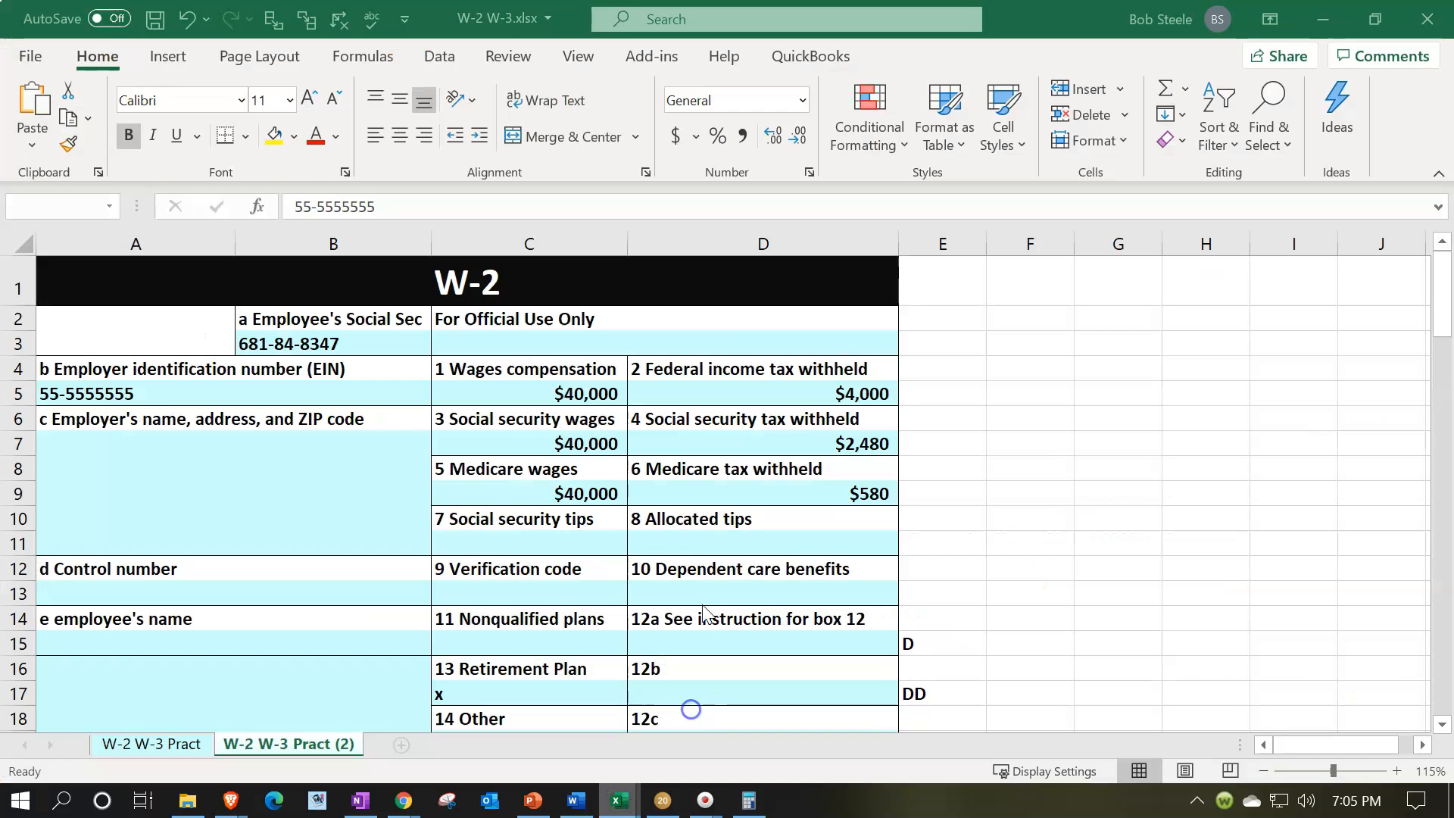
{"action": "scroll", "coordinate": [688, 704], "scroll_direction": "down", "scroll_amount": 8}
{"action": "scroll", "coordinate": [714, 555], "scroll_direction": "down", "scroll_amount": 1}
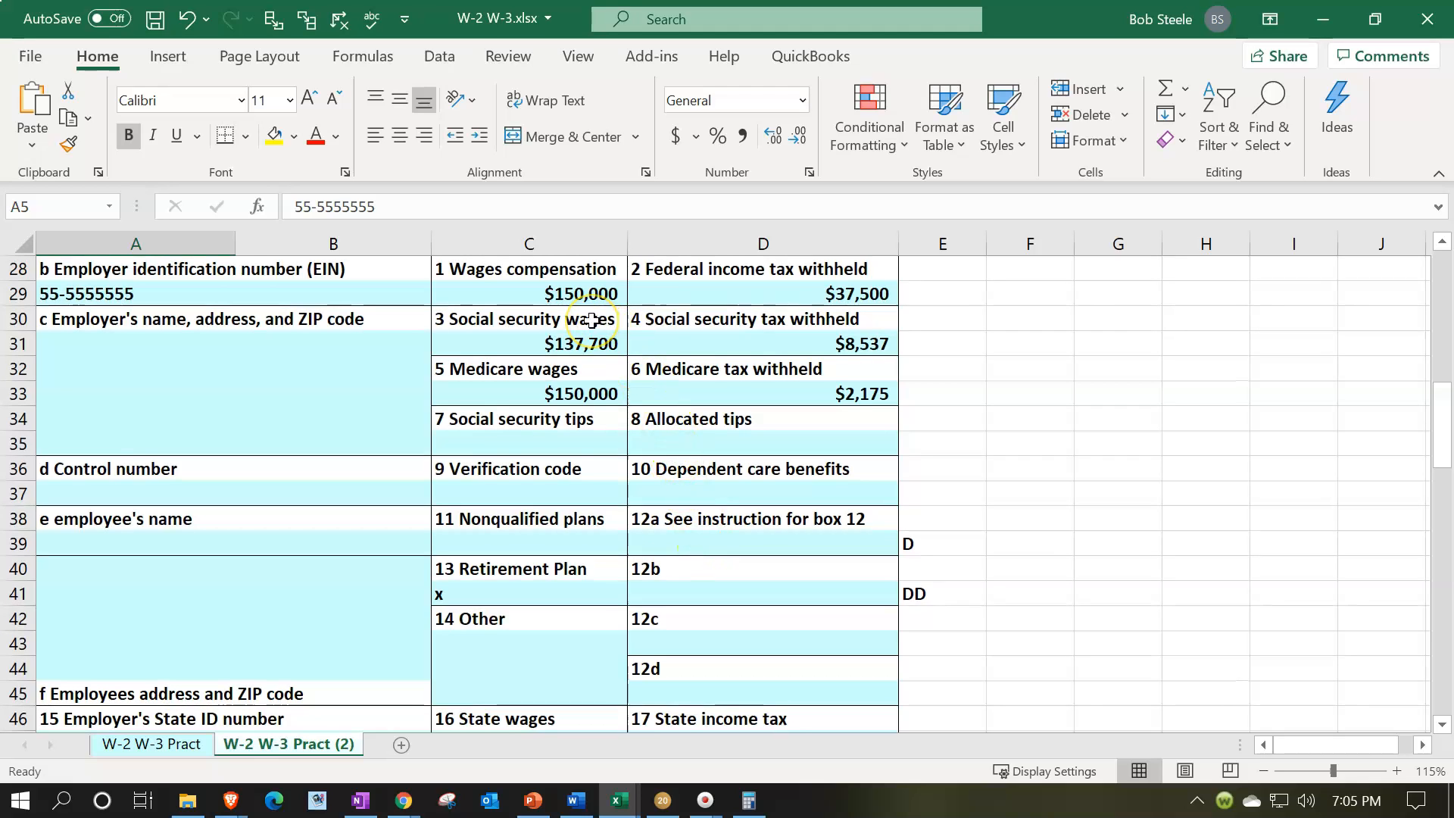
{"action": "left_click", "coordinate": [572, 343]}
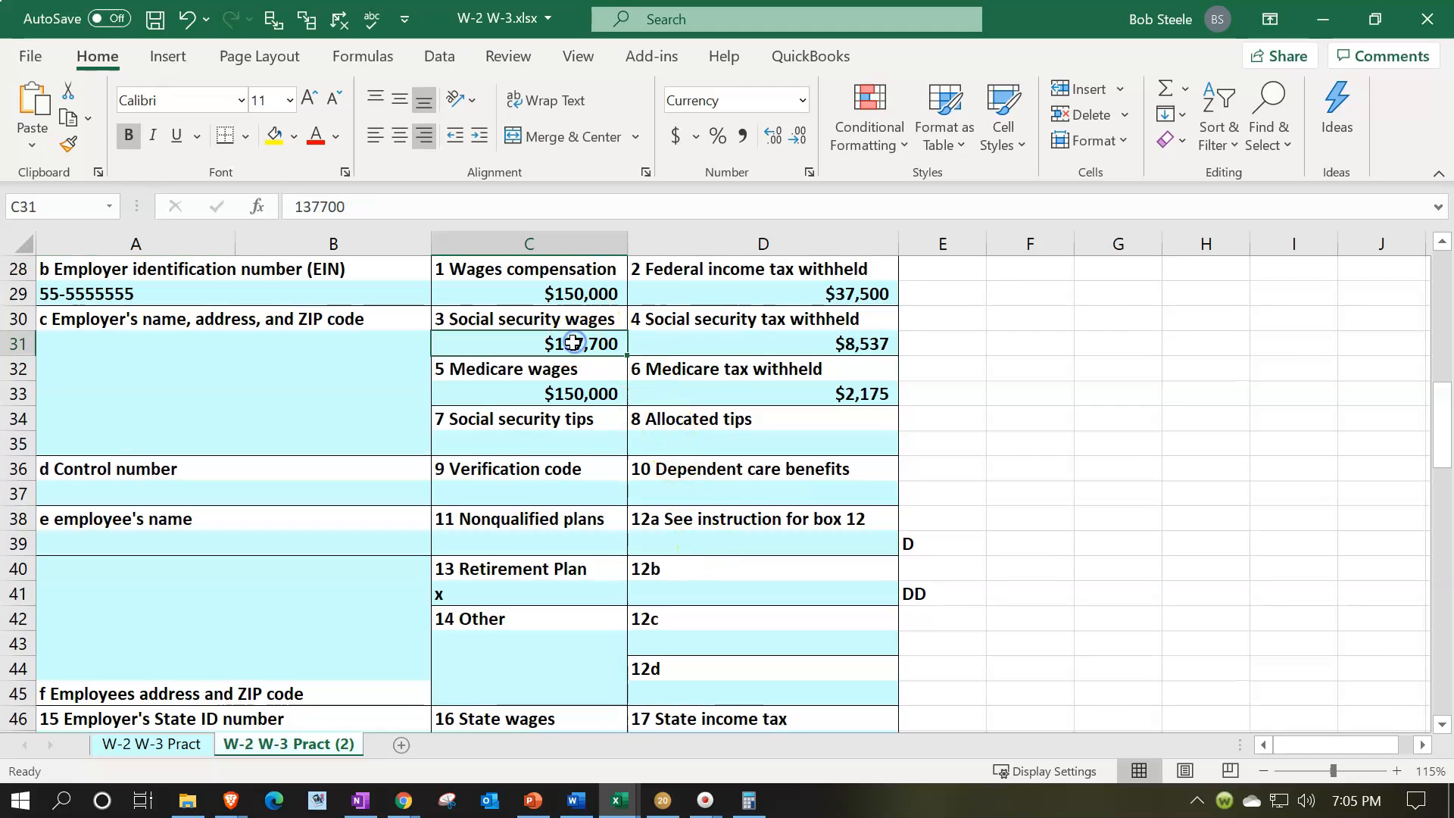
{"action": "left_click", "coordinate": [501, 388]}
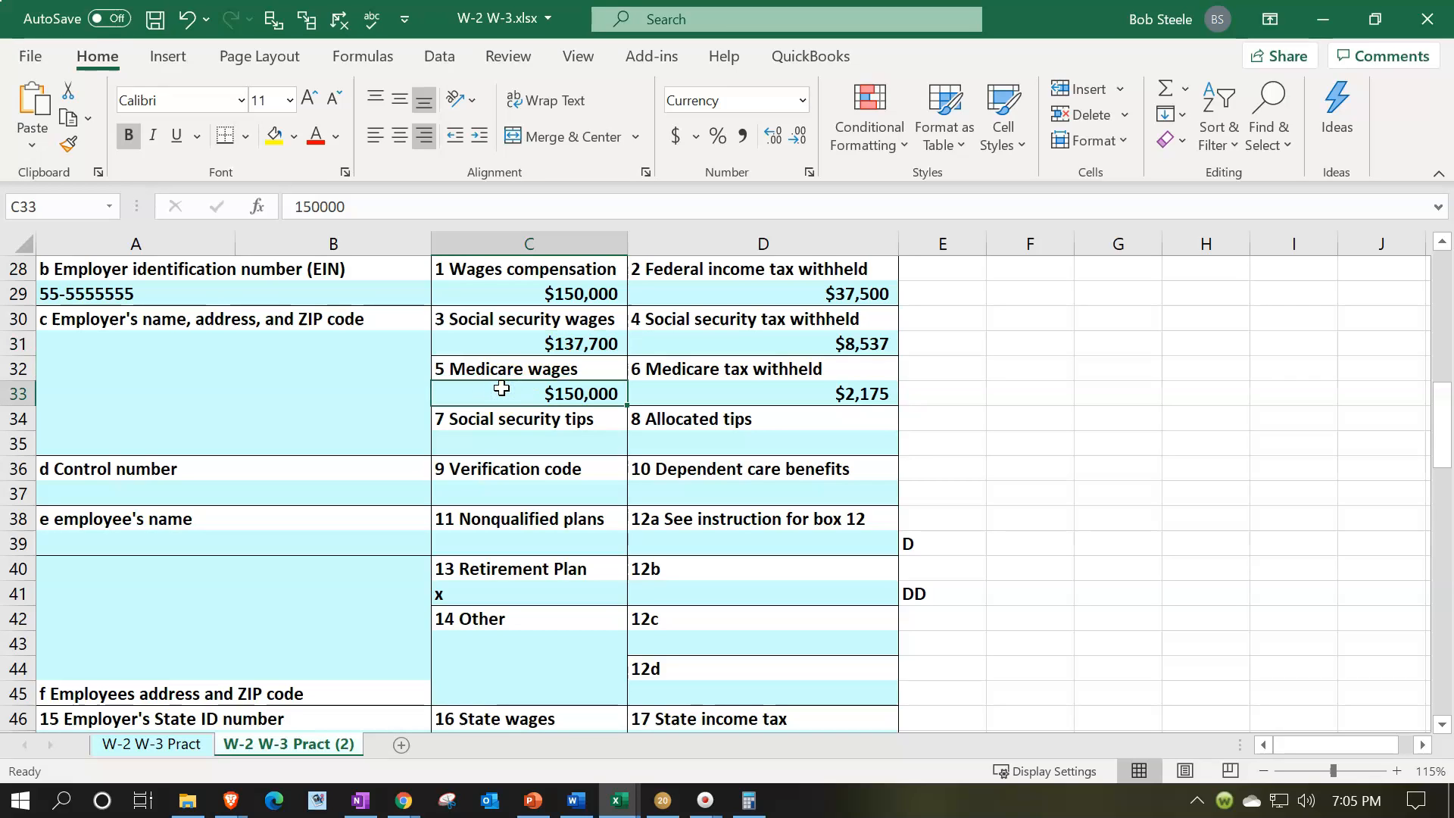
Inspect the formulas behind the federal, Social Security and Medicare tax withheld on the second W-2
{"action": "left_click", "coordinate": [702, 292]}
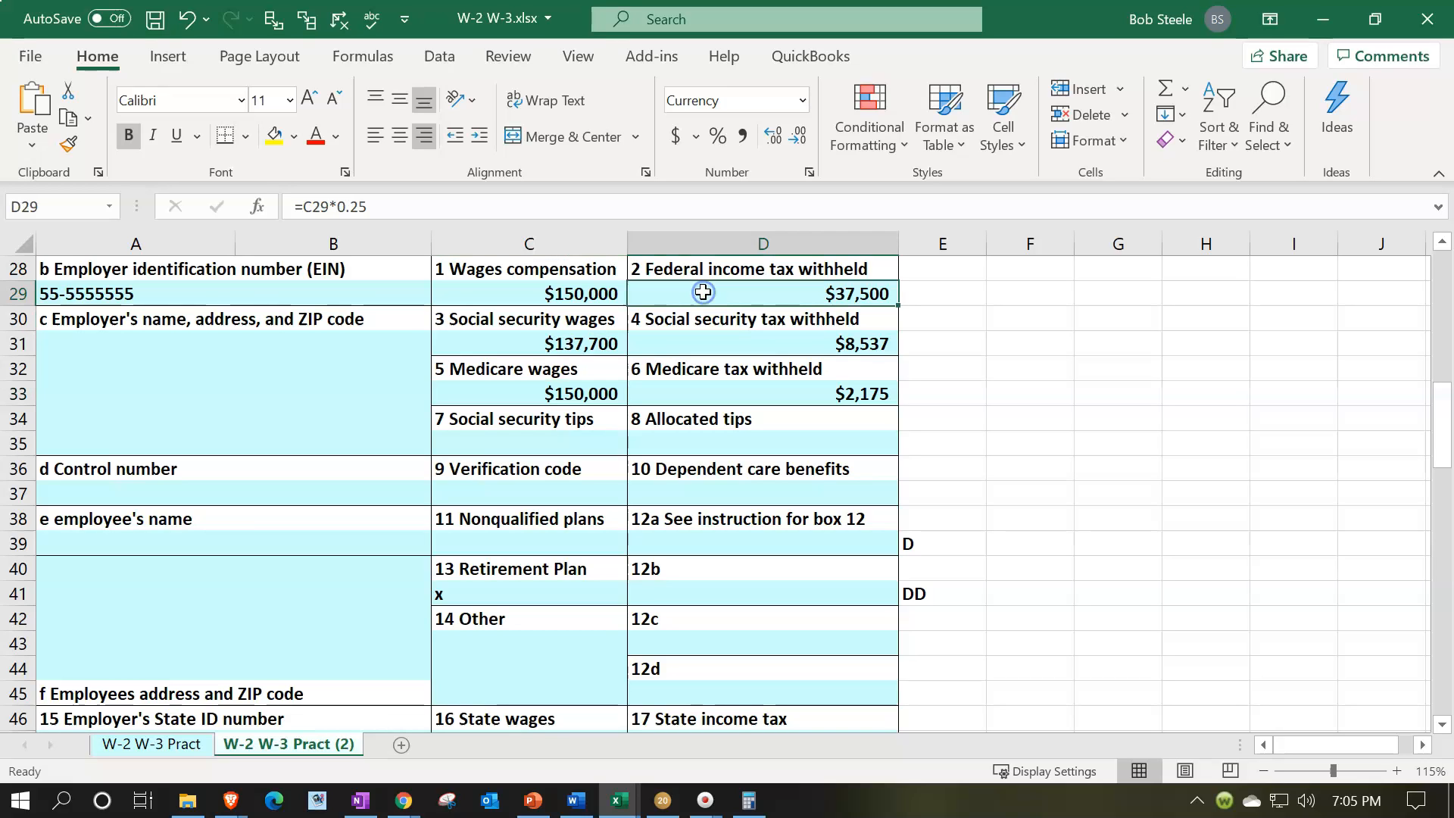
{"action": "double_click", "coordinate": [718, 344]}
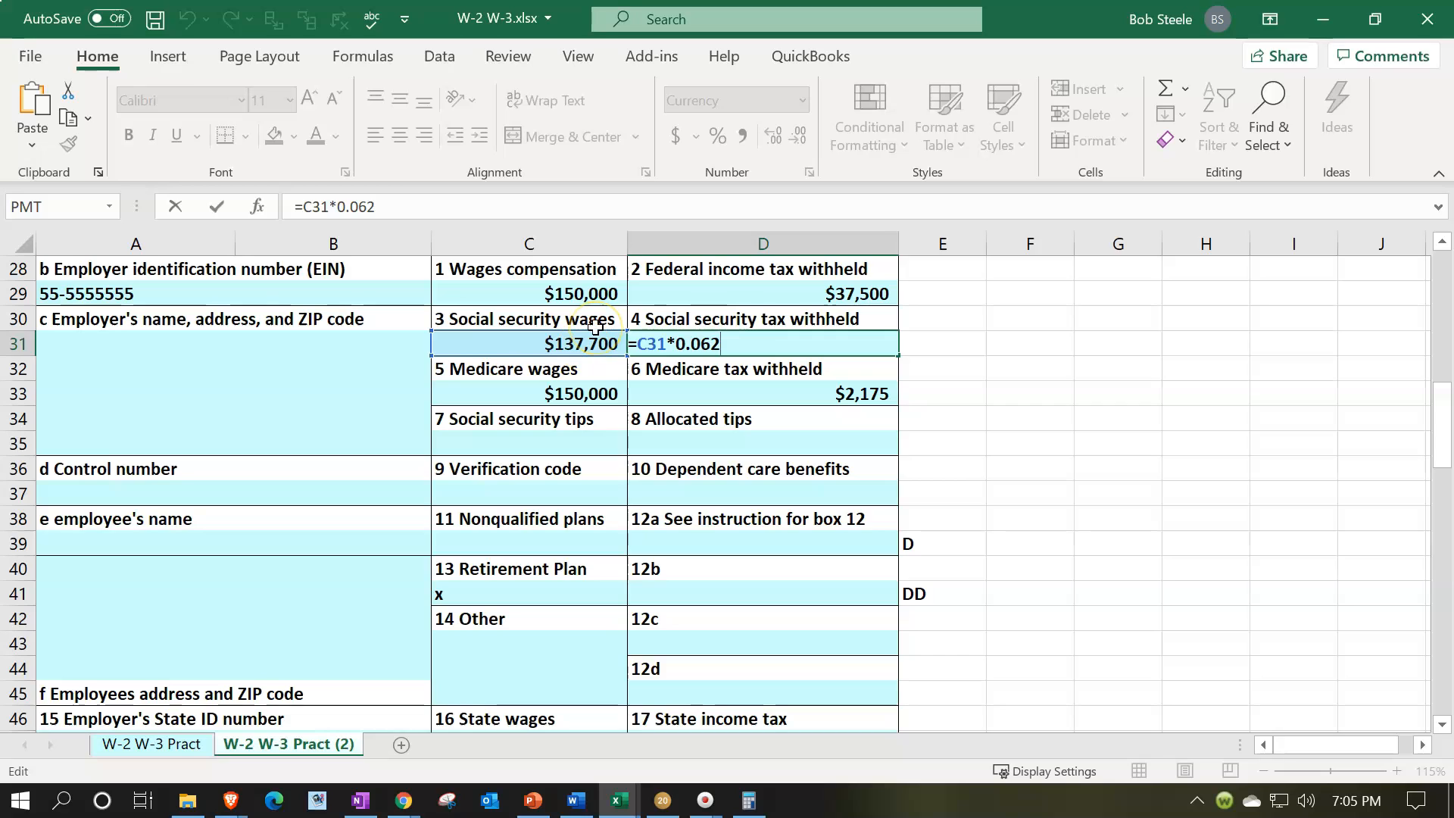
{"action": "key", "text": "Return"}
{"action": "key", "text": "Return"}
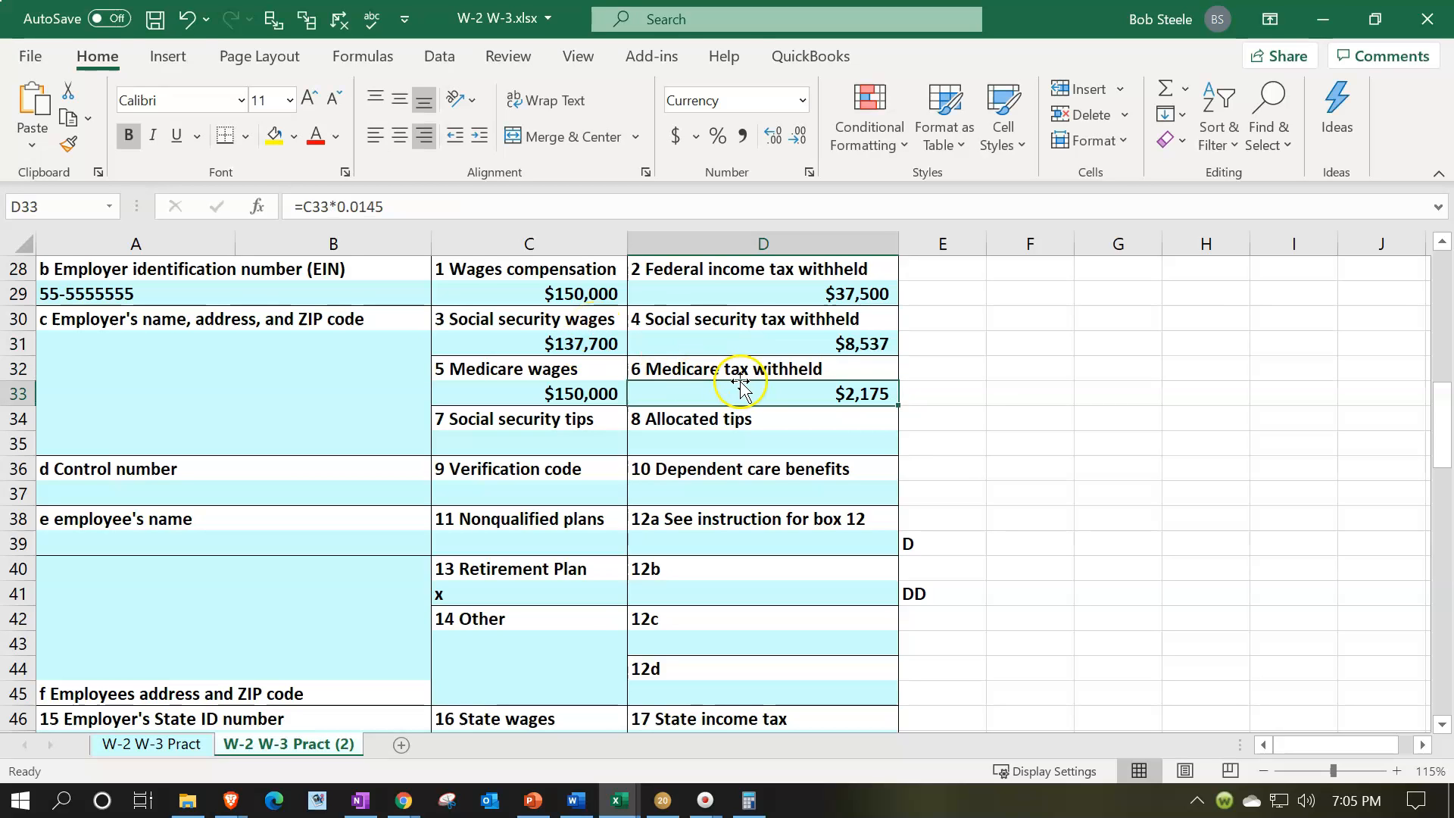
{"action": "double_click", "coordinate": [754, 392]}
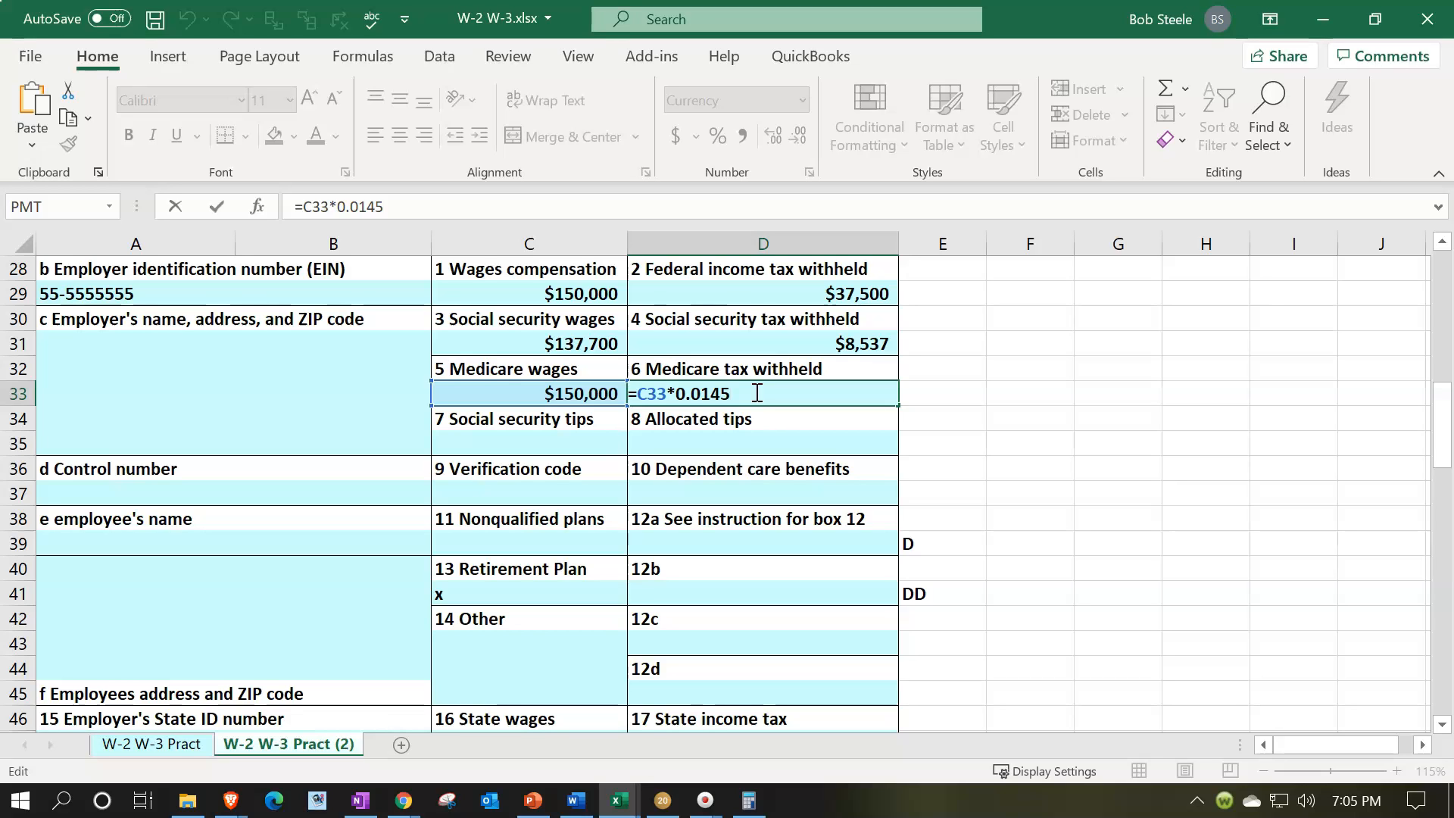
{"action": "key", "text": "Return"}
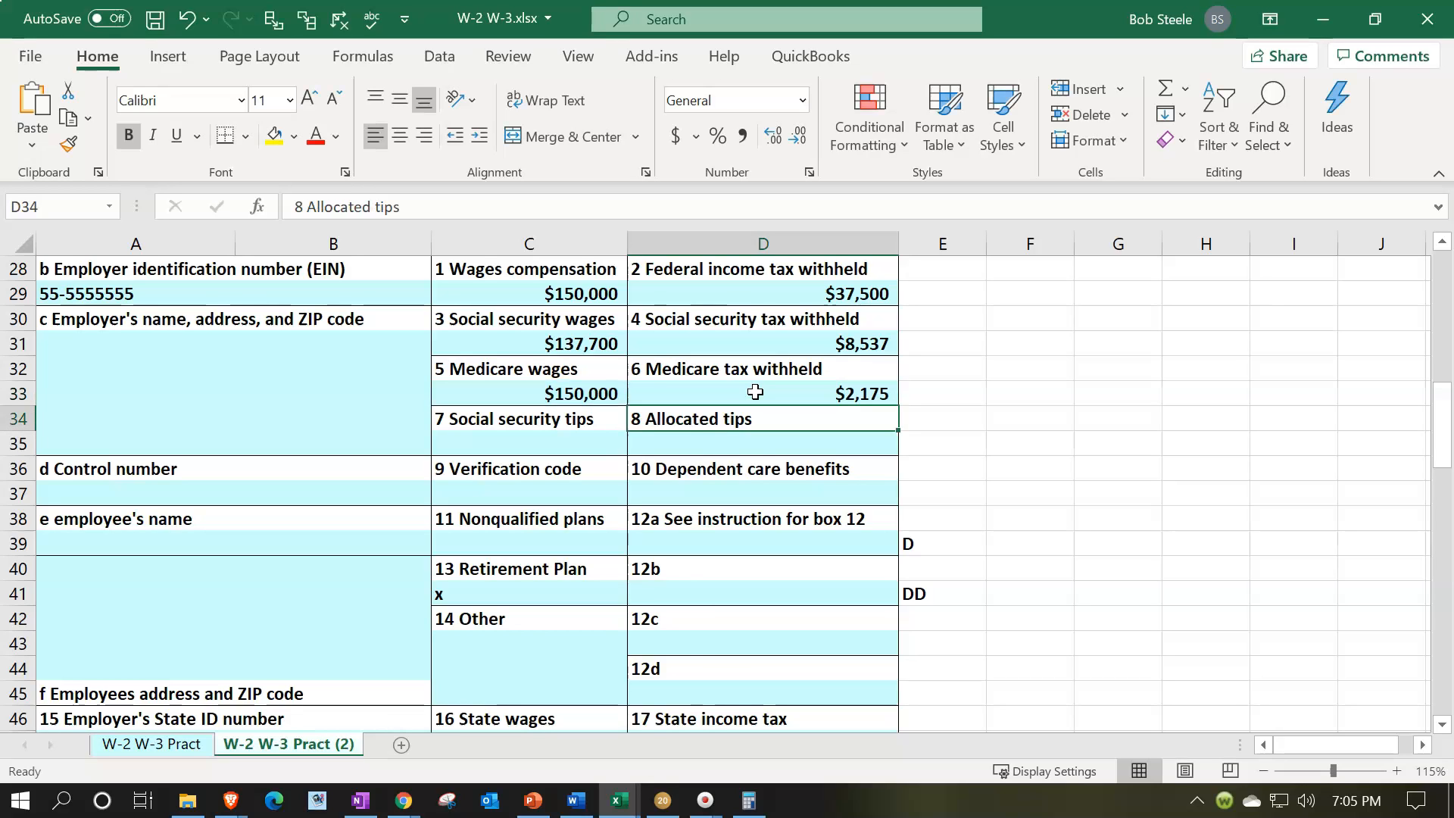
Switch to Lacerte and set Employer's wages to 150000 in the W-2 wages table
{"action": "left_click", "coordinate": [663, 801]}
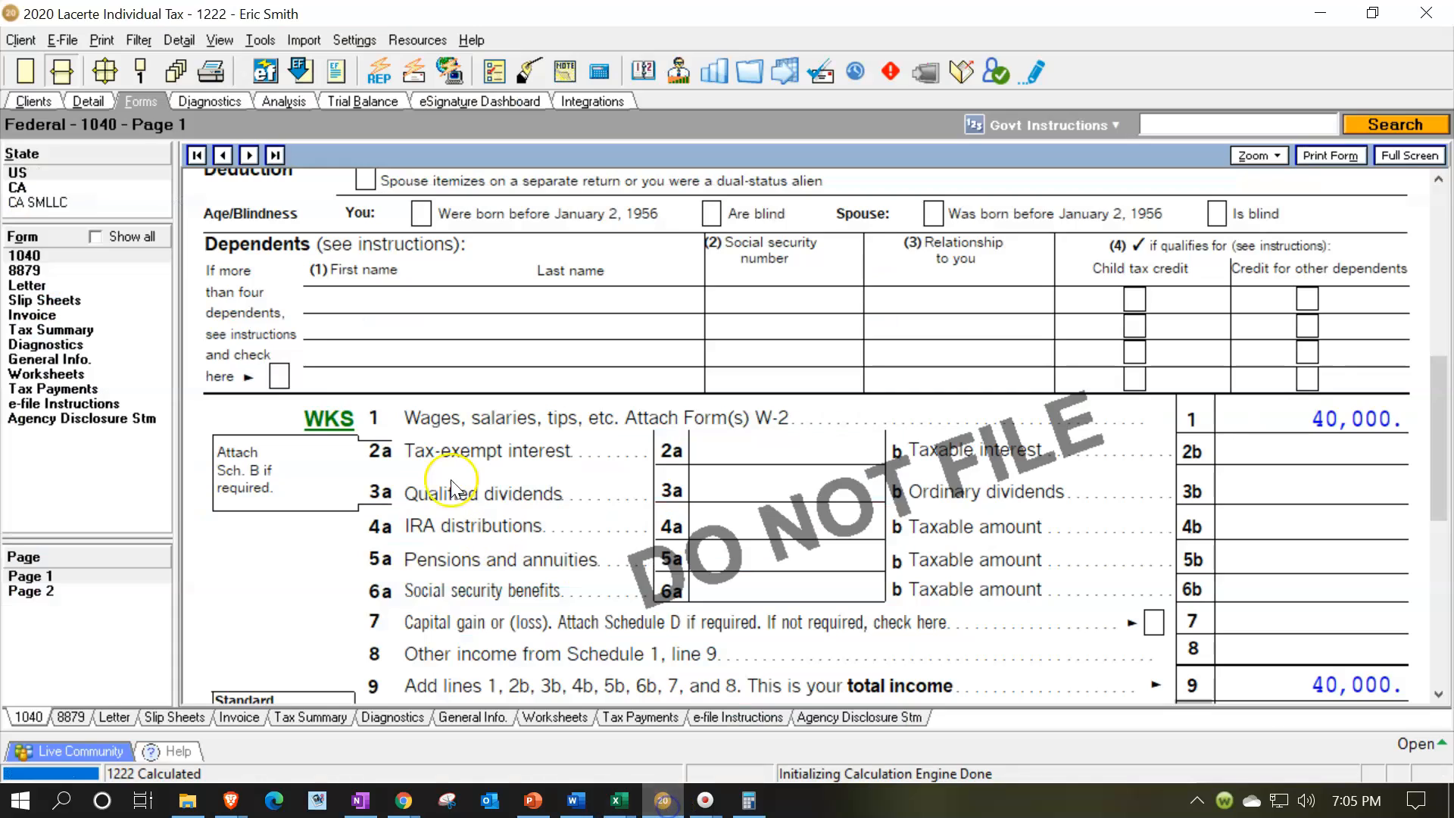
{"action": "left_click", "coordinate": [88, 100]}
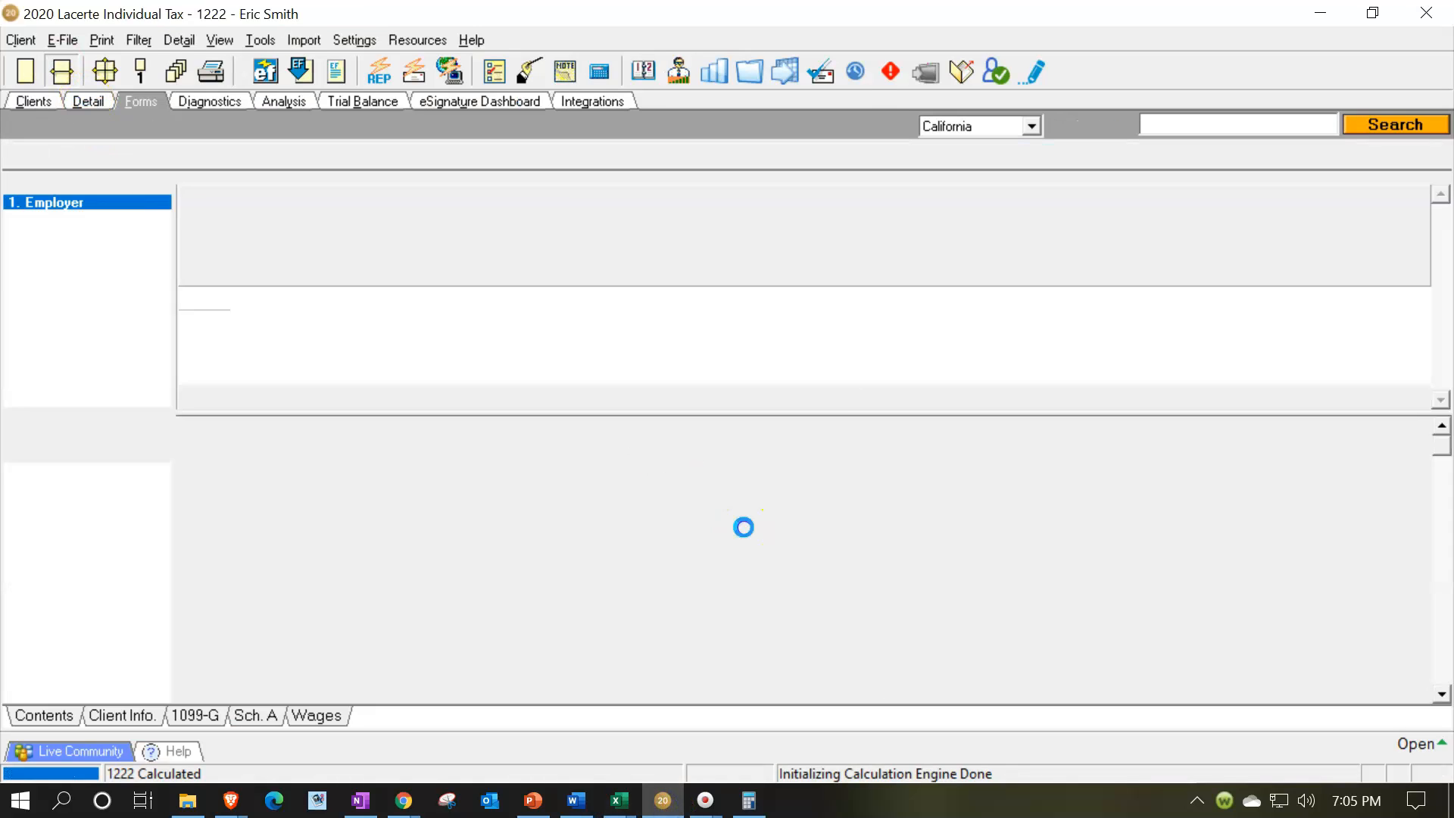
{"action": "left_click", "coordinate": [739, 297]}
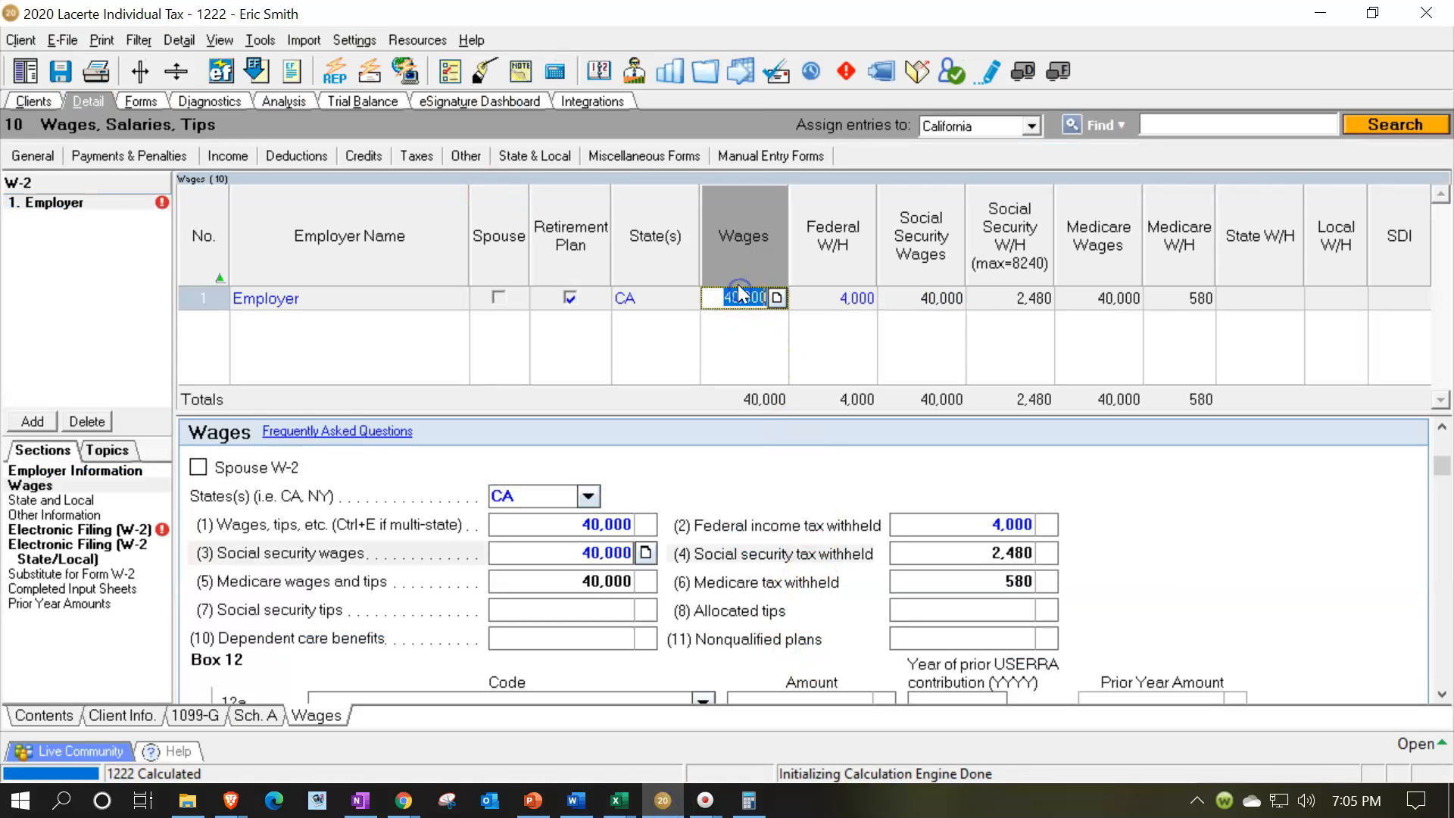
{"action": "type", "text": "150000"}
{"action": "key", "text": "Tab"}
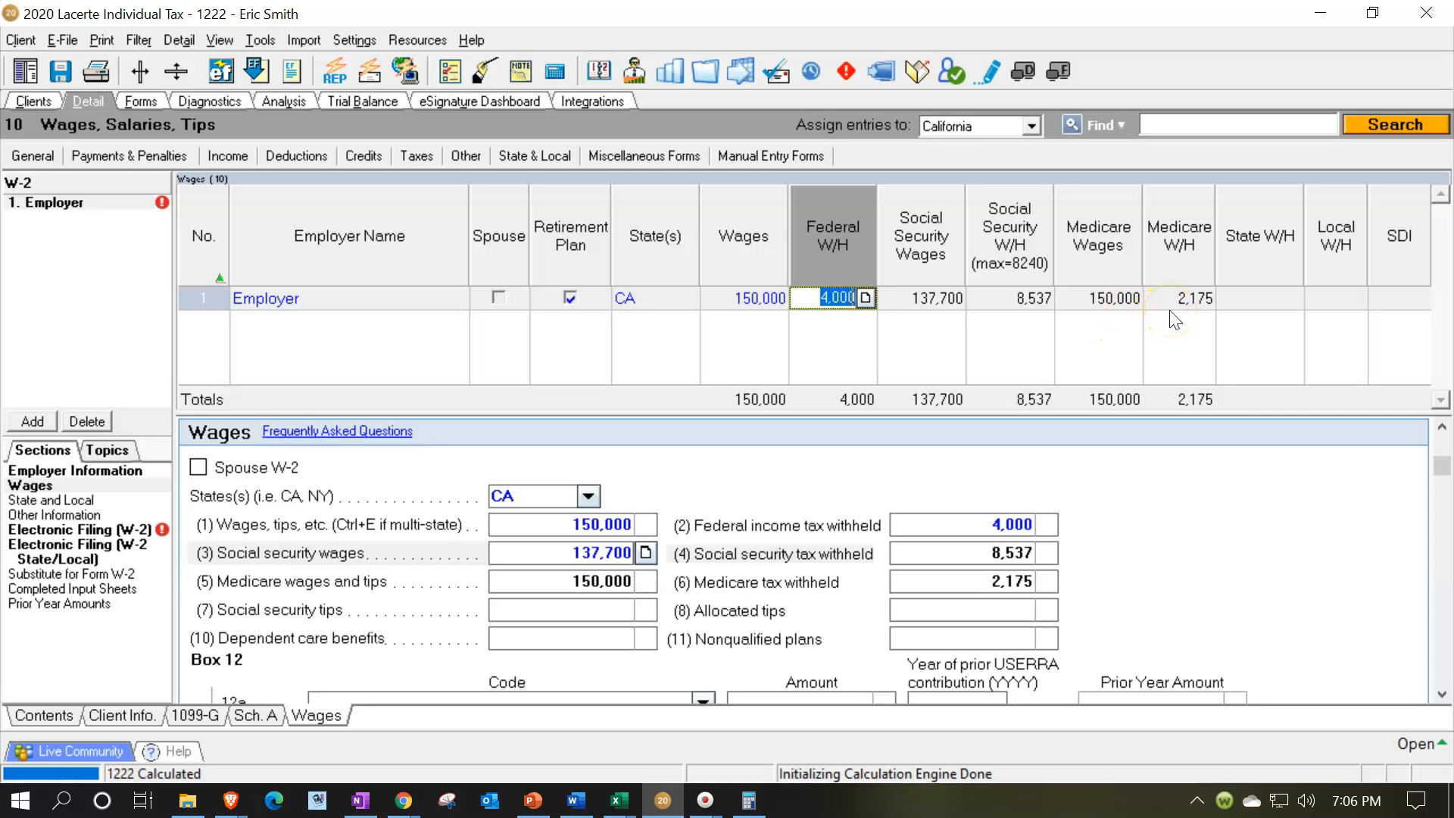
Compare Lacerte's Social Security and Medicare withholding with the second W-2 in Excel, and return to Lacerte
{"action": "left_click", "coordinate": [619, 800]}
{"action": "left_click", "coordinate": [655, 723]}
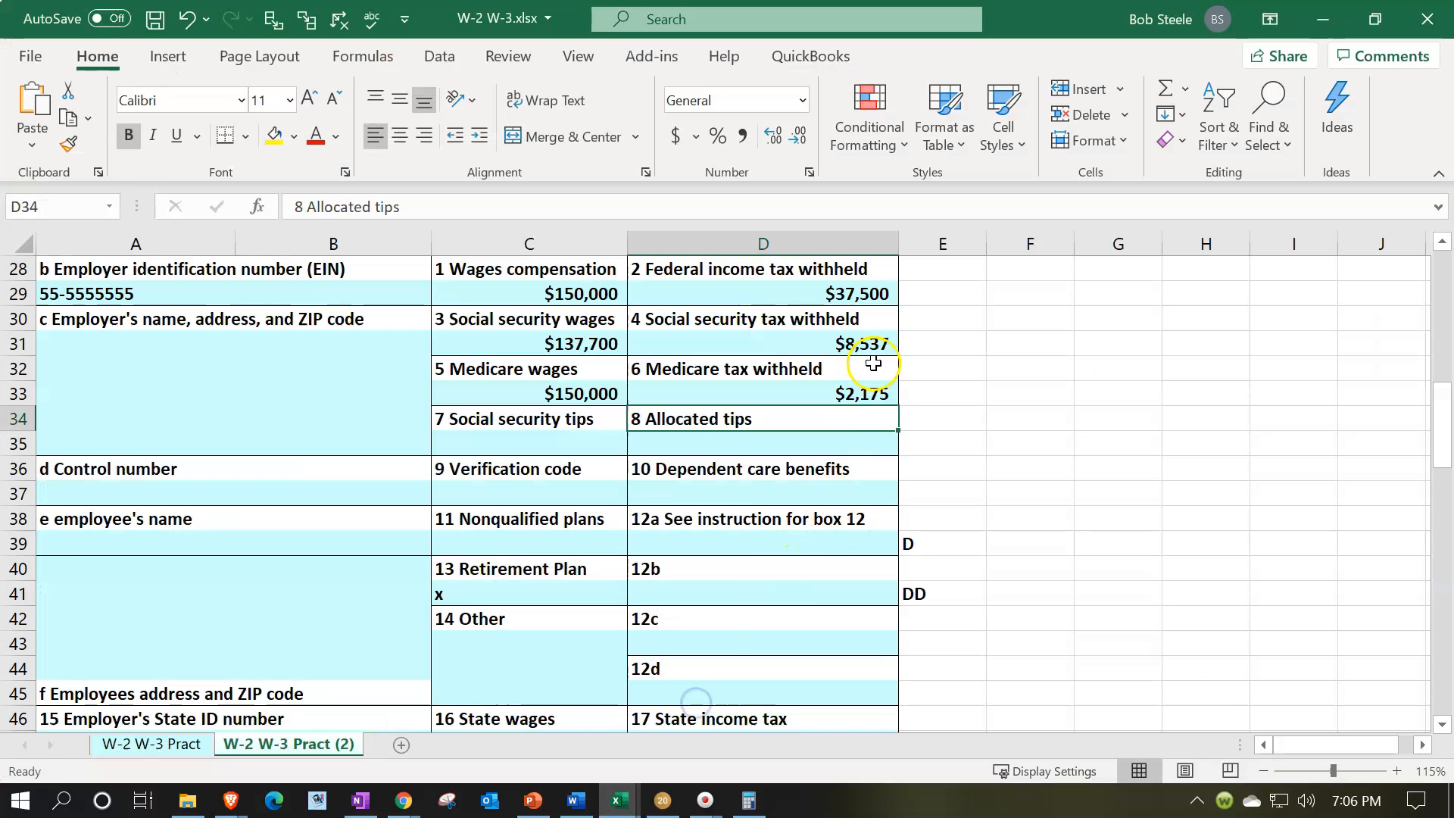
{"action": "left_click", "coordinate": [864, 393]}
{"action": "left_click", "coordinate": [858, 343]}
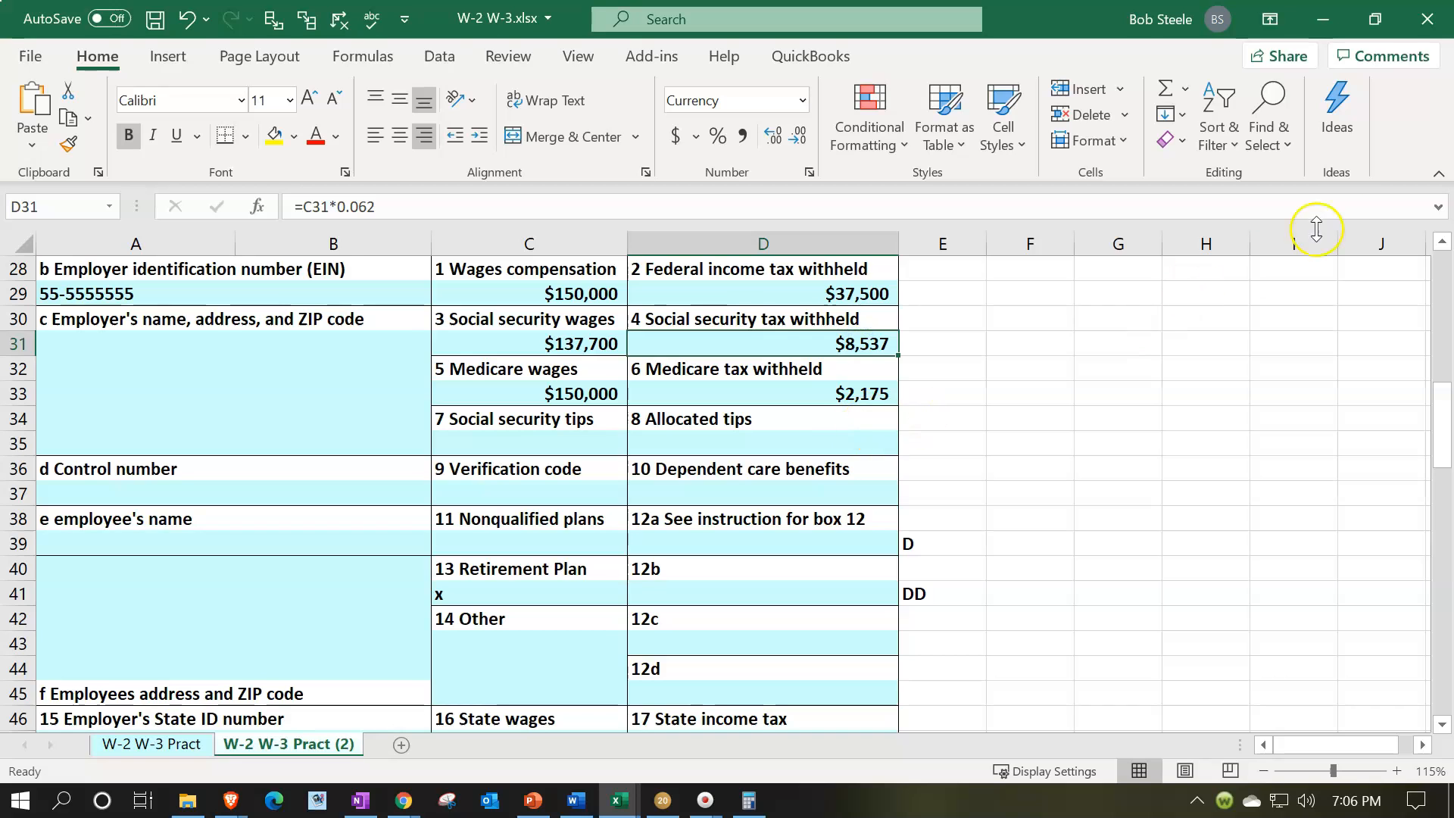
{"action": "left_click", "coordinate": [1318, 19]}
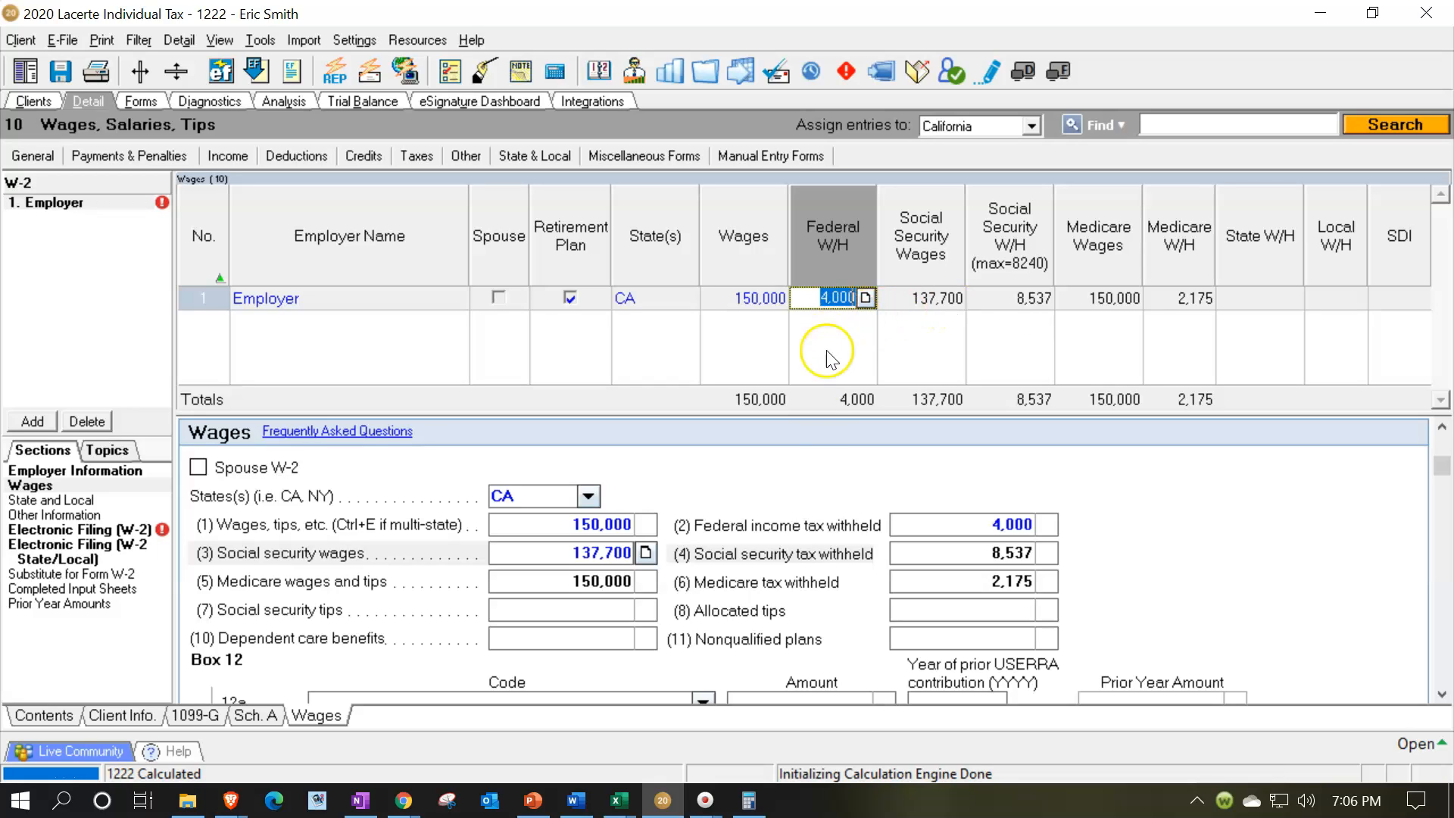
Consult federal income tax withheld on the second W-2 in Excel, and set Employer's Federal W/H in Lacerte to 37500
{"action": "mouse_move", "coordinate": [619, 796]}
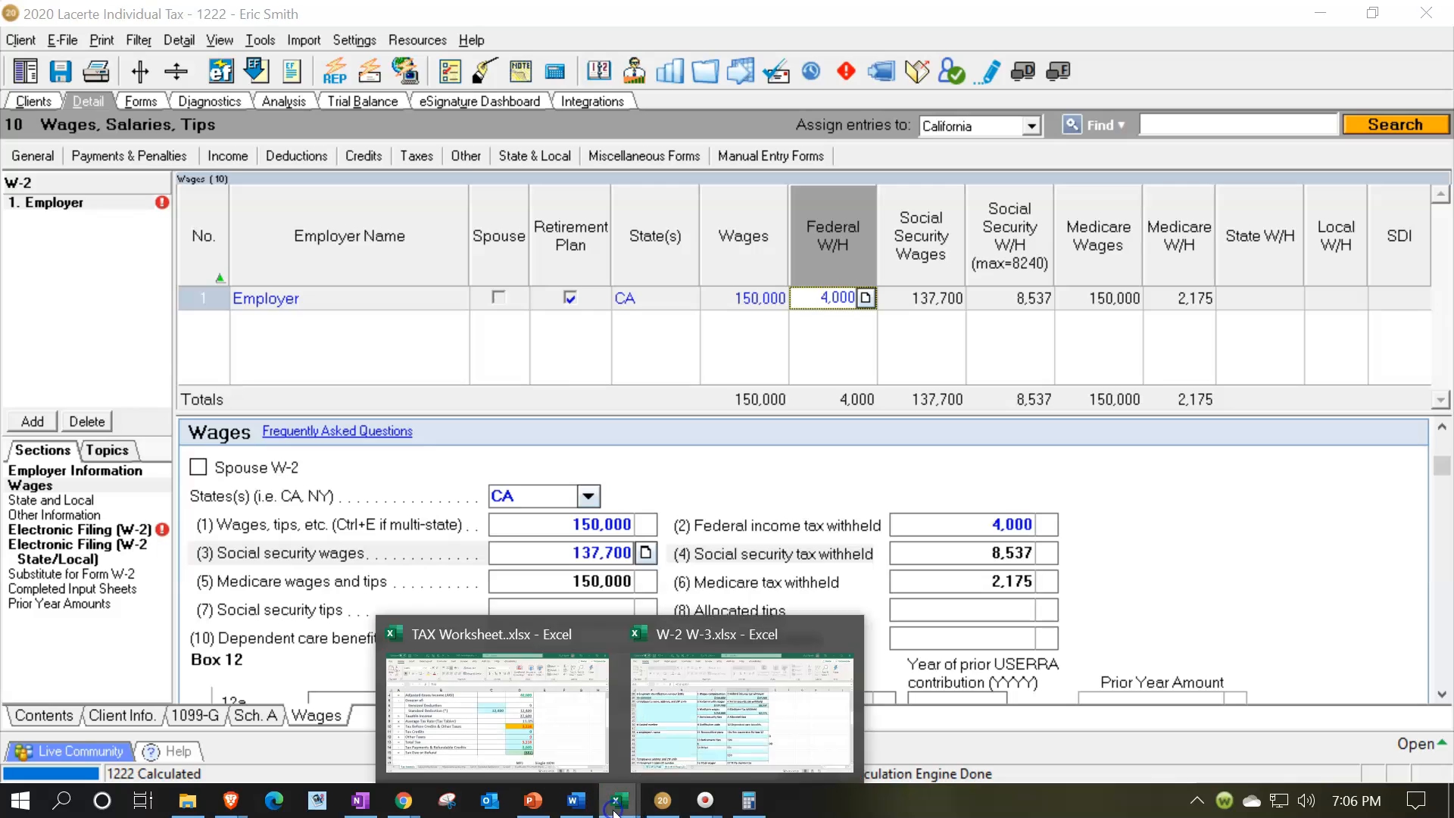
{"action": "left_click", "coordinate": [640, 749]}
{"action": "scroll", "coordinate": [876, 373], "scroll_direction": "up", "scroll_amount": 2}
{"action": "scroll", "coordinate": [875, 373], "scroll_direction": "down", "scroll_amount": 2}
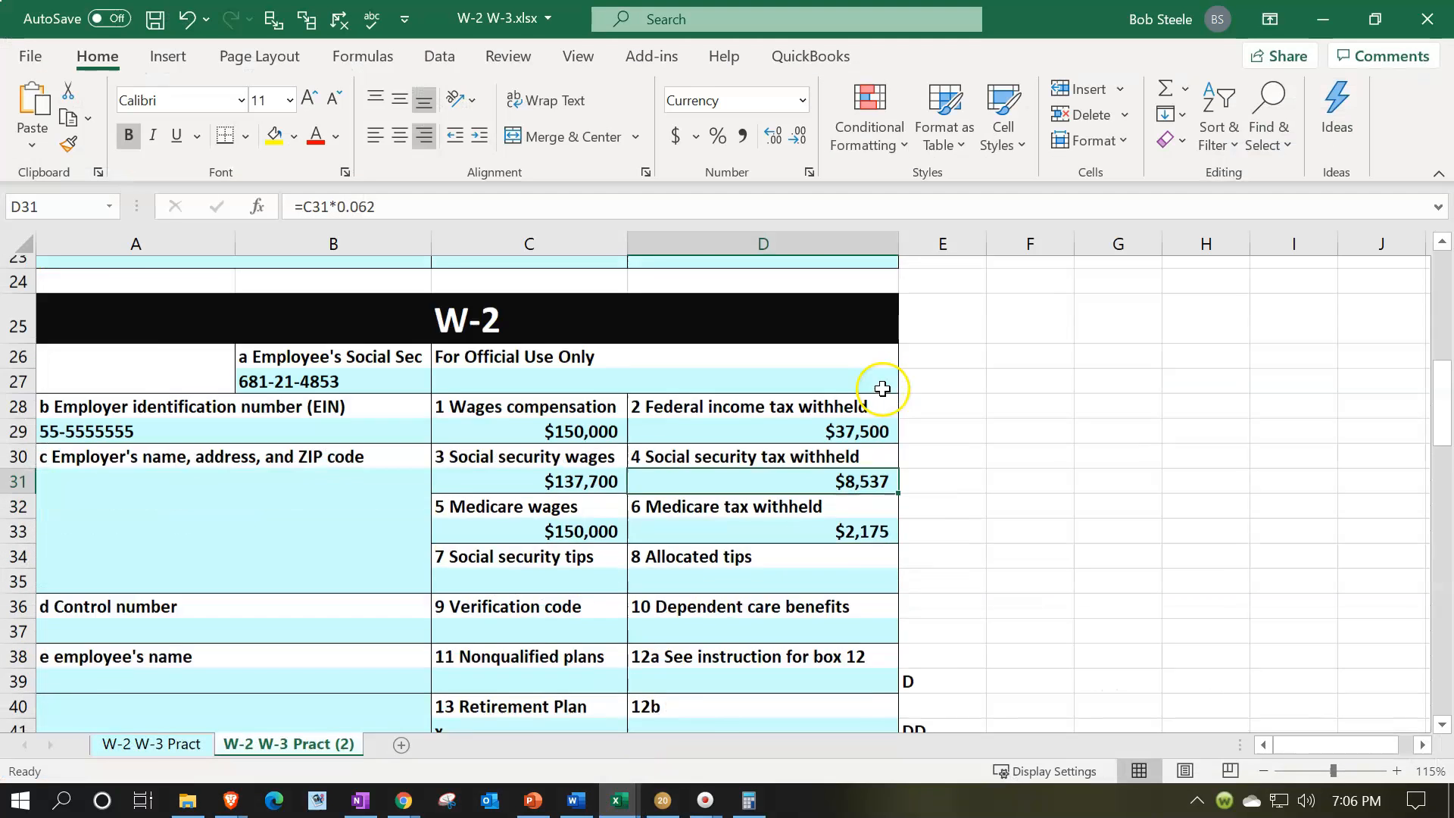
{"action": "left_click", "coordinate": [1323, 19]}
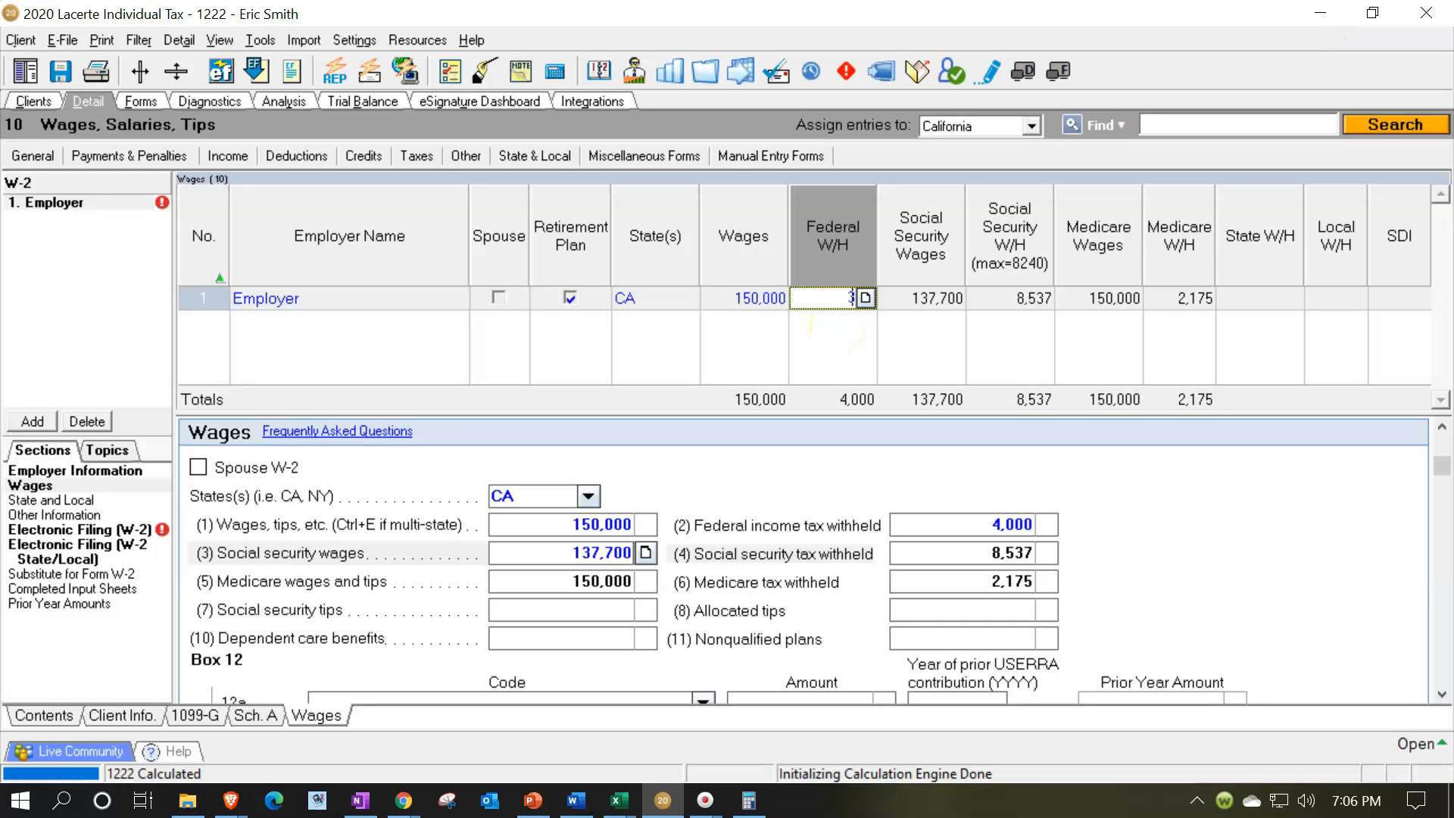
{"action": "type", "text": "37,500"}
{"action": "key", "text": "Tab"}
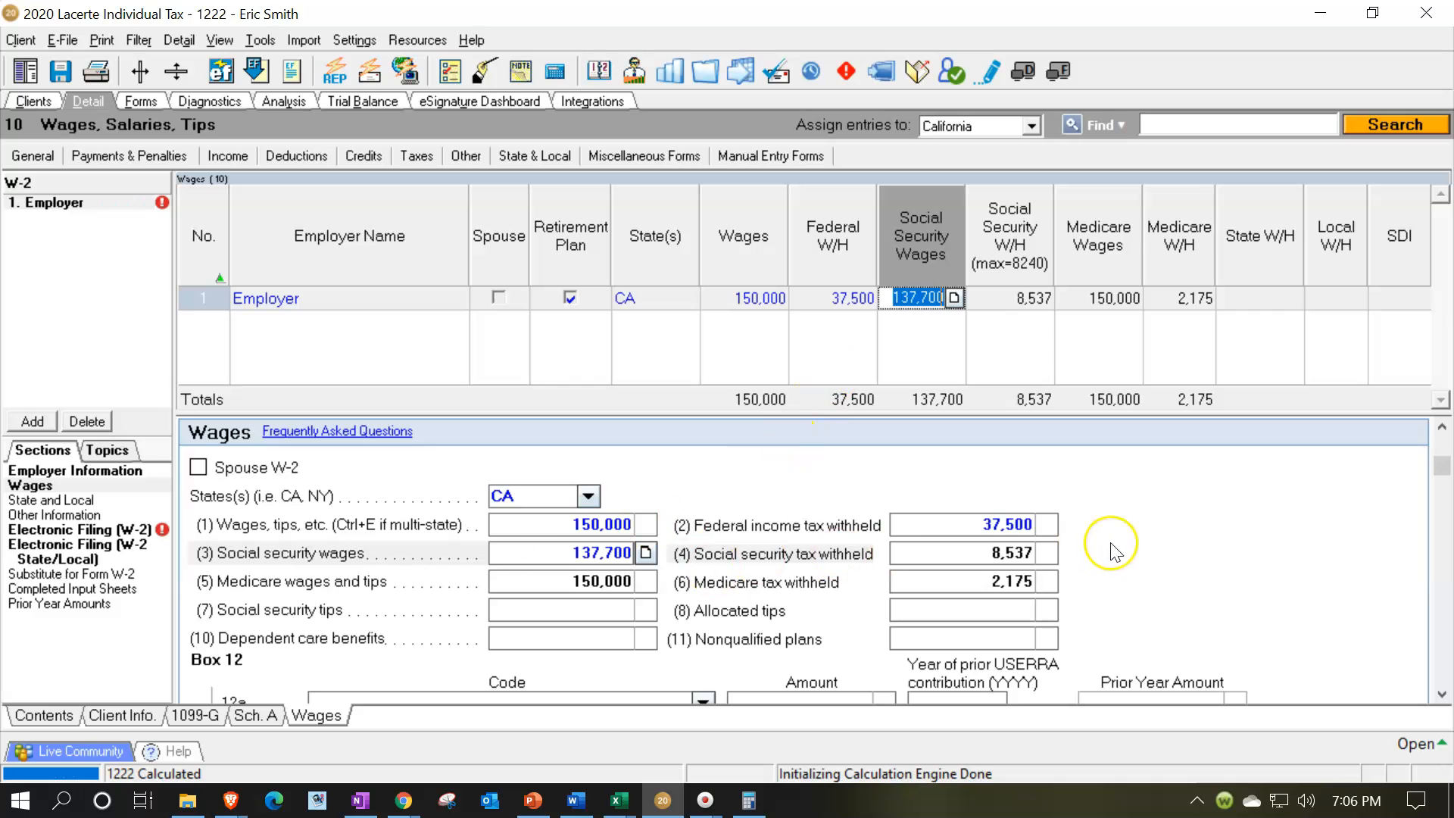
{"action": "left_click", "coordinate": [1172, 536]}
{"action": "scroll", "coordinate": [1172, 535], "scroll_direction": "up", "scroll_amount": 4}
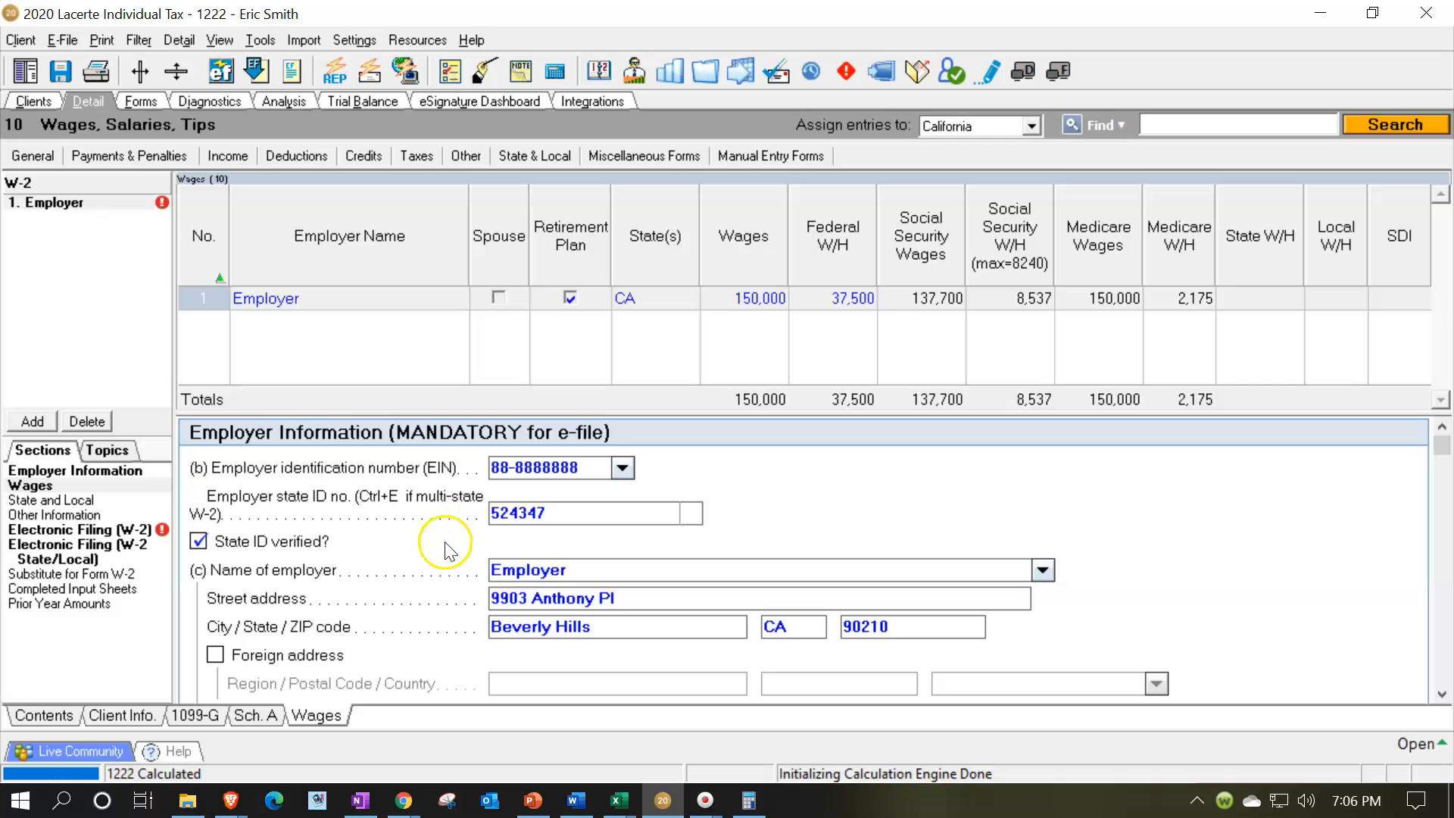
Review the wage schedule behind line 1 of Form 1040, and mark taxable income on line 15 with a green check
{"action": "left_click", "coordinate": [135, 104]}
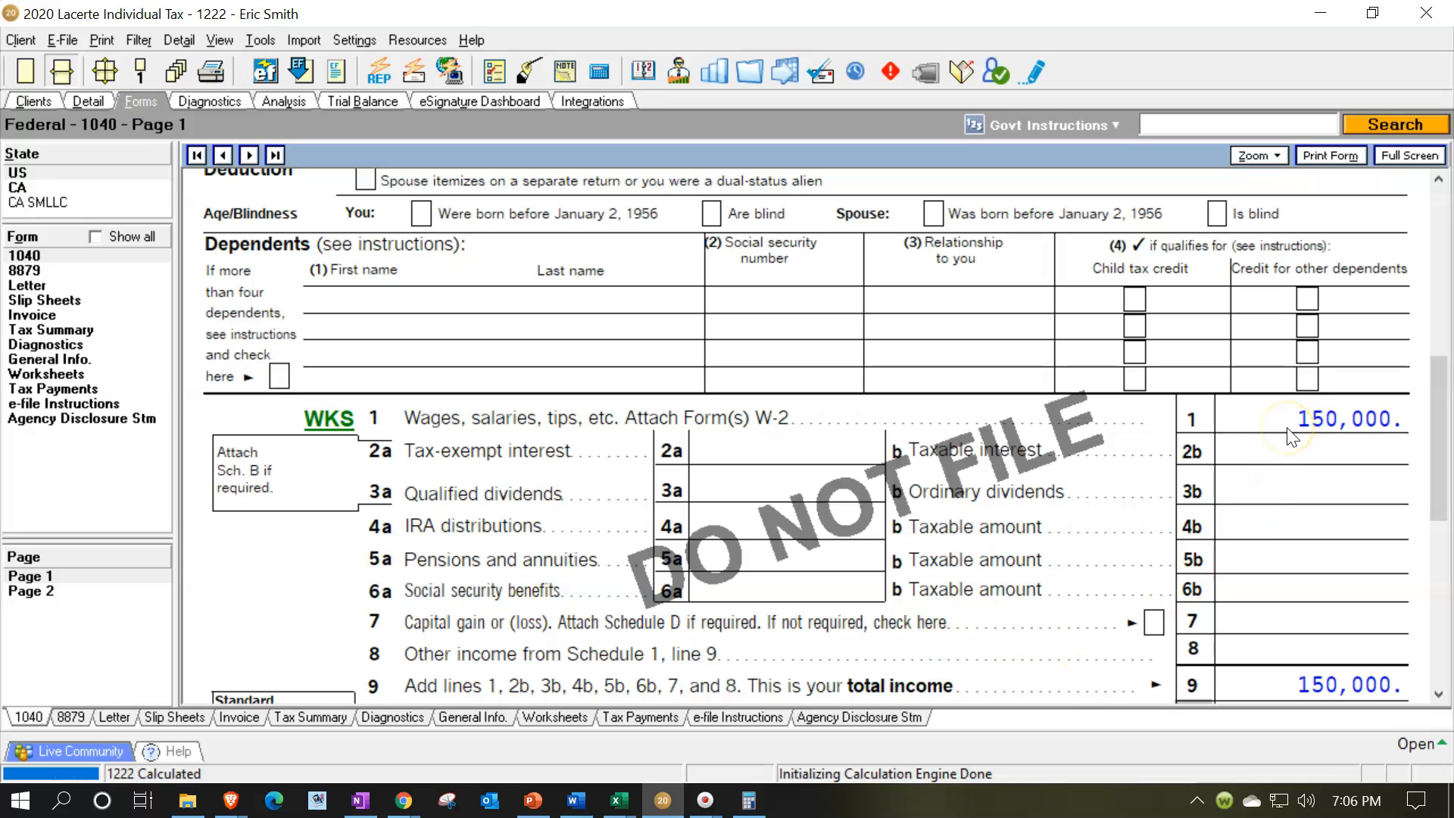
{"action": "left_click", "coordinate": [342, 432]}
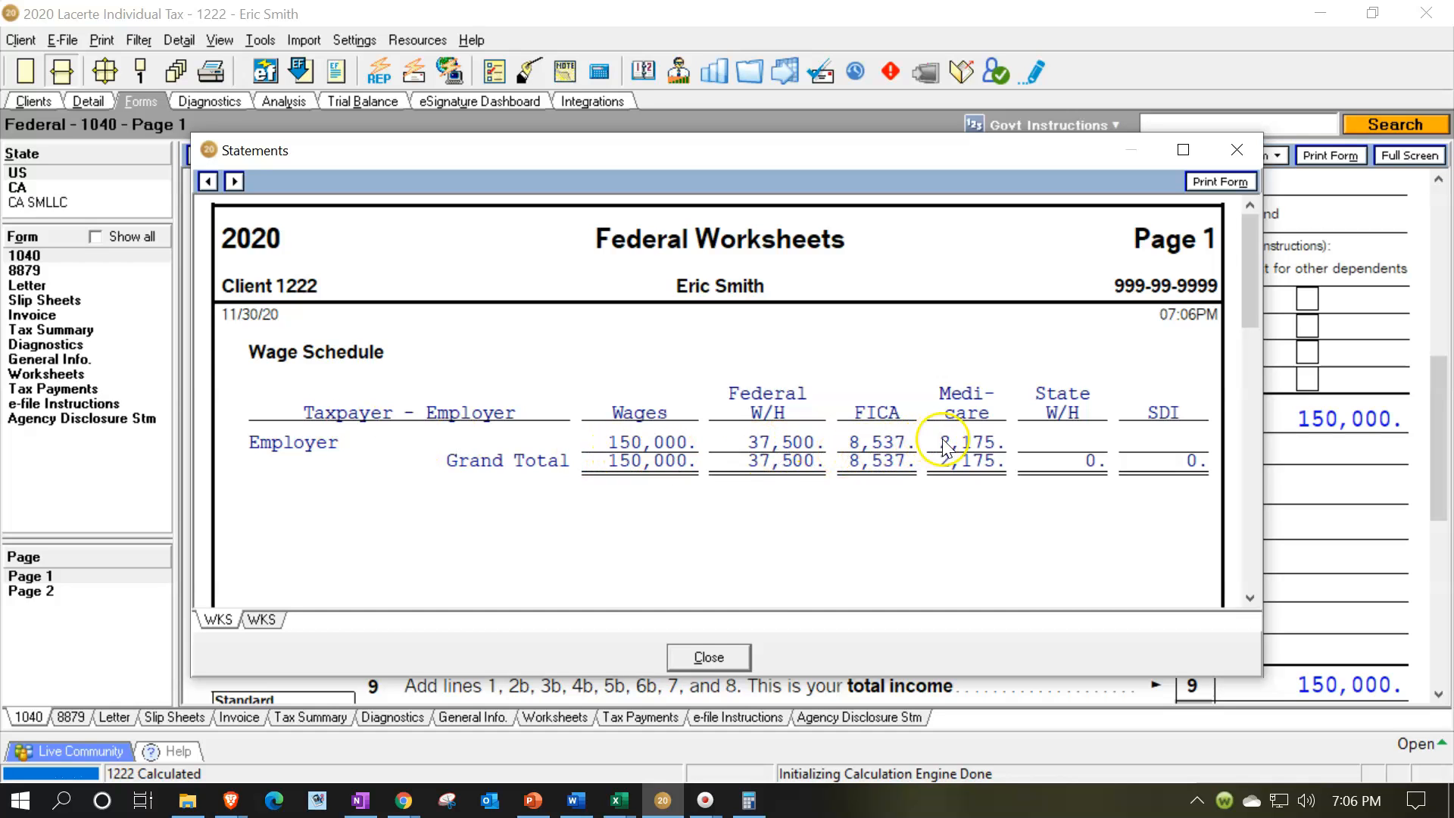
{"action": "left_click", "coordinate": [725, 656]}
{"action": "scroll", "coordinate": [738, 603], "scroll_direction": "down", "scroll_amount": 5}
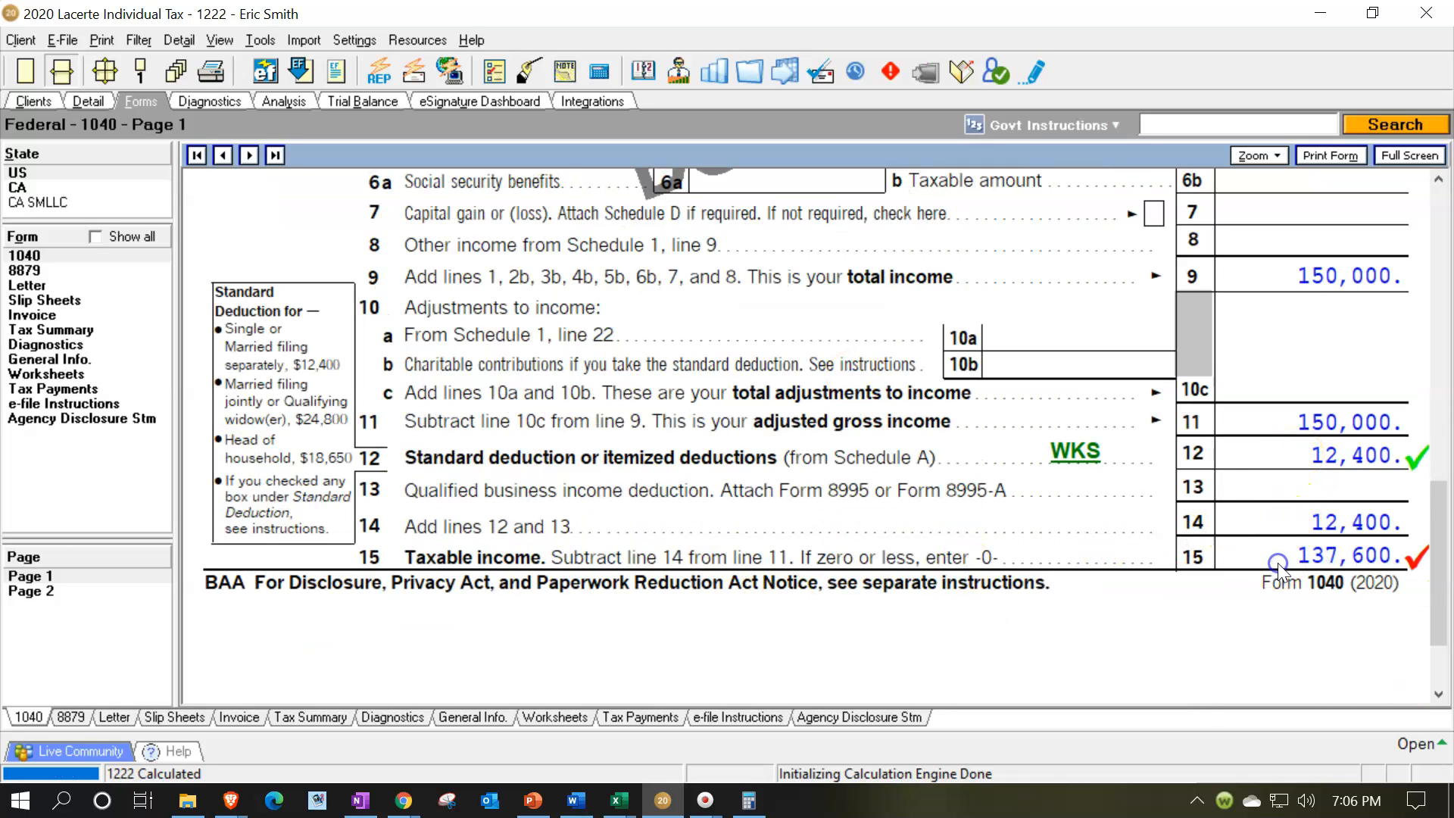
{"action": "left_click", "coordinate": [1290, 544]}
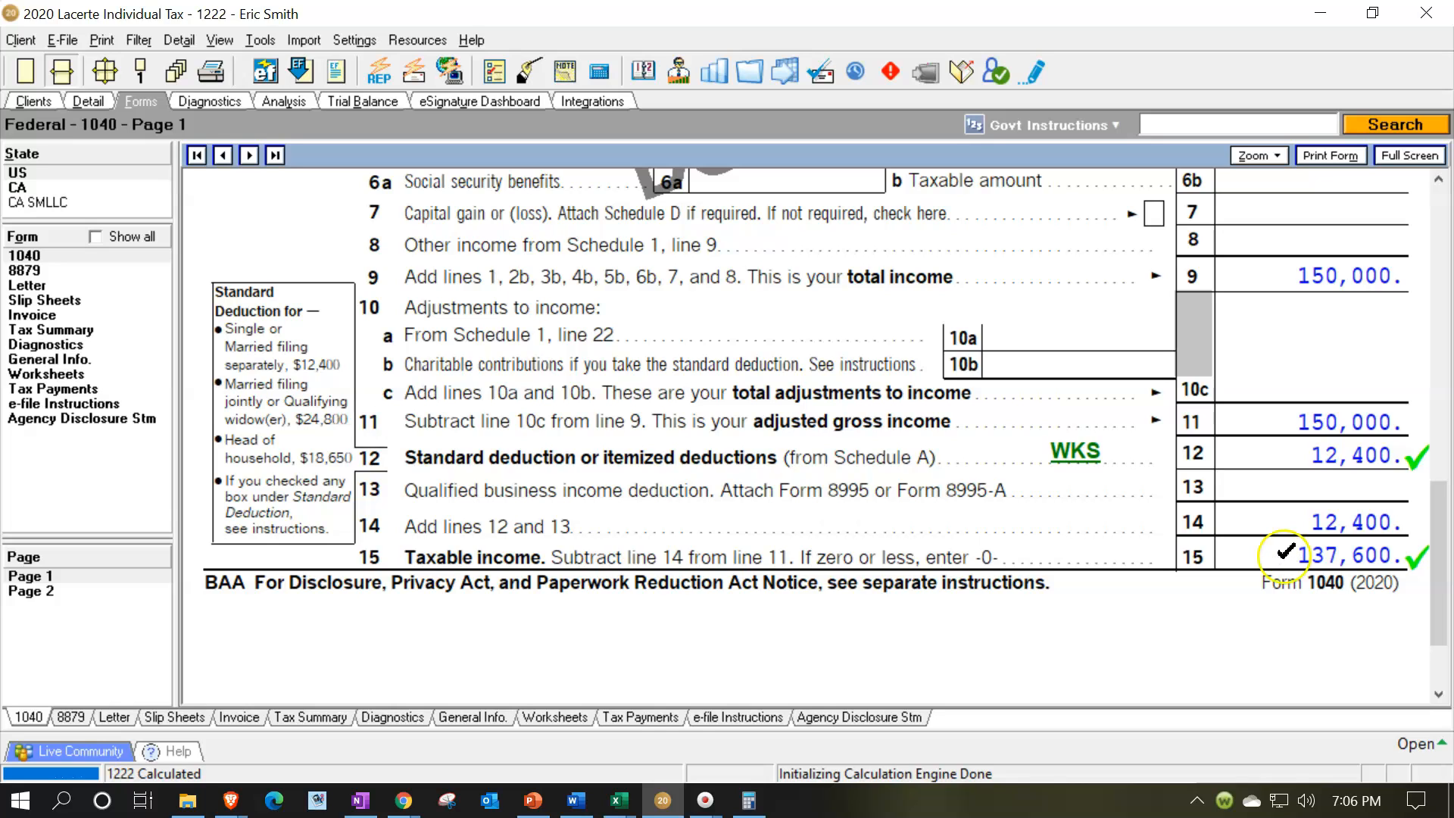
Switch to the TAX Worksheet workbook in Excel and set the W-2 income in C3 of the Income Worksheet to 150,000
{"action": "left_click", "coordinate": [621, 801]}
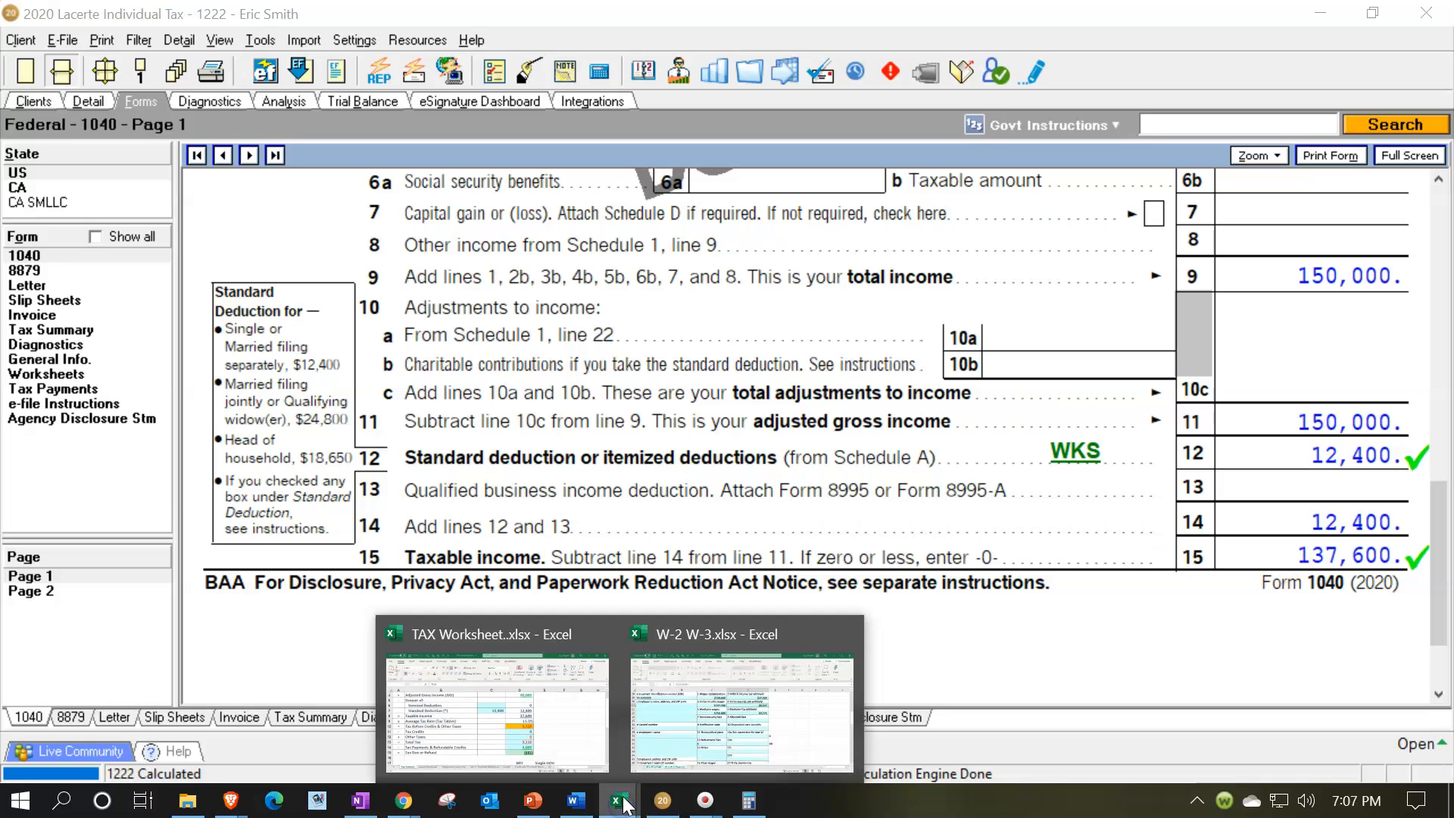
{"action": "left_click", "coordinate": [574, 726]}
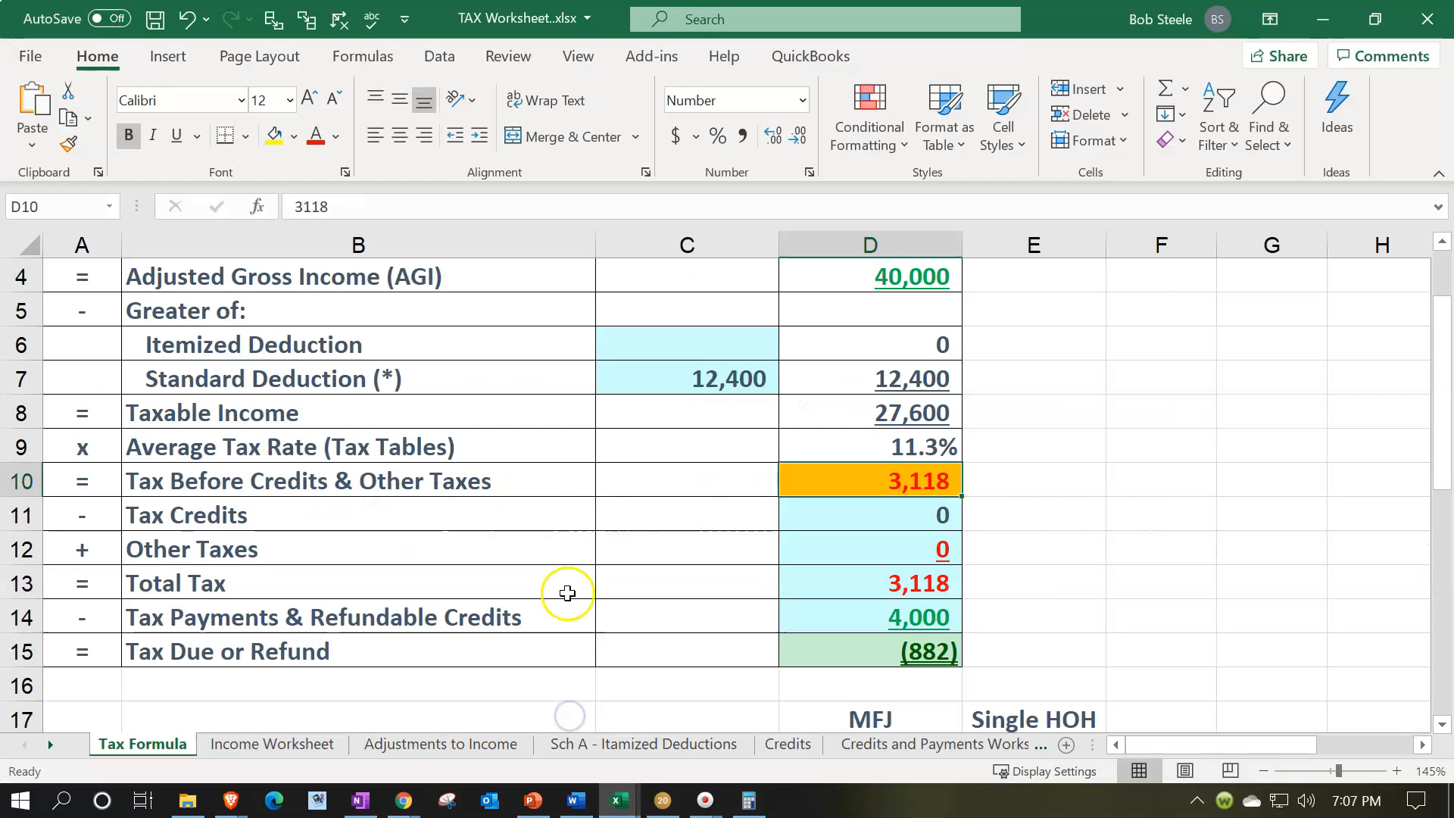
{"action": "scroll", "coordinate": [565, 594], "scroll_direction": "up", "scroll_amount": 1}
{"action": "left_click", "coordinate": [288, 742]}
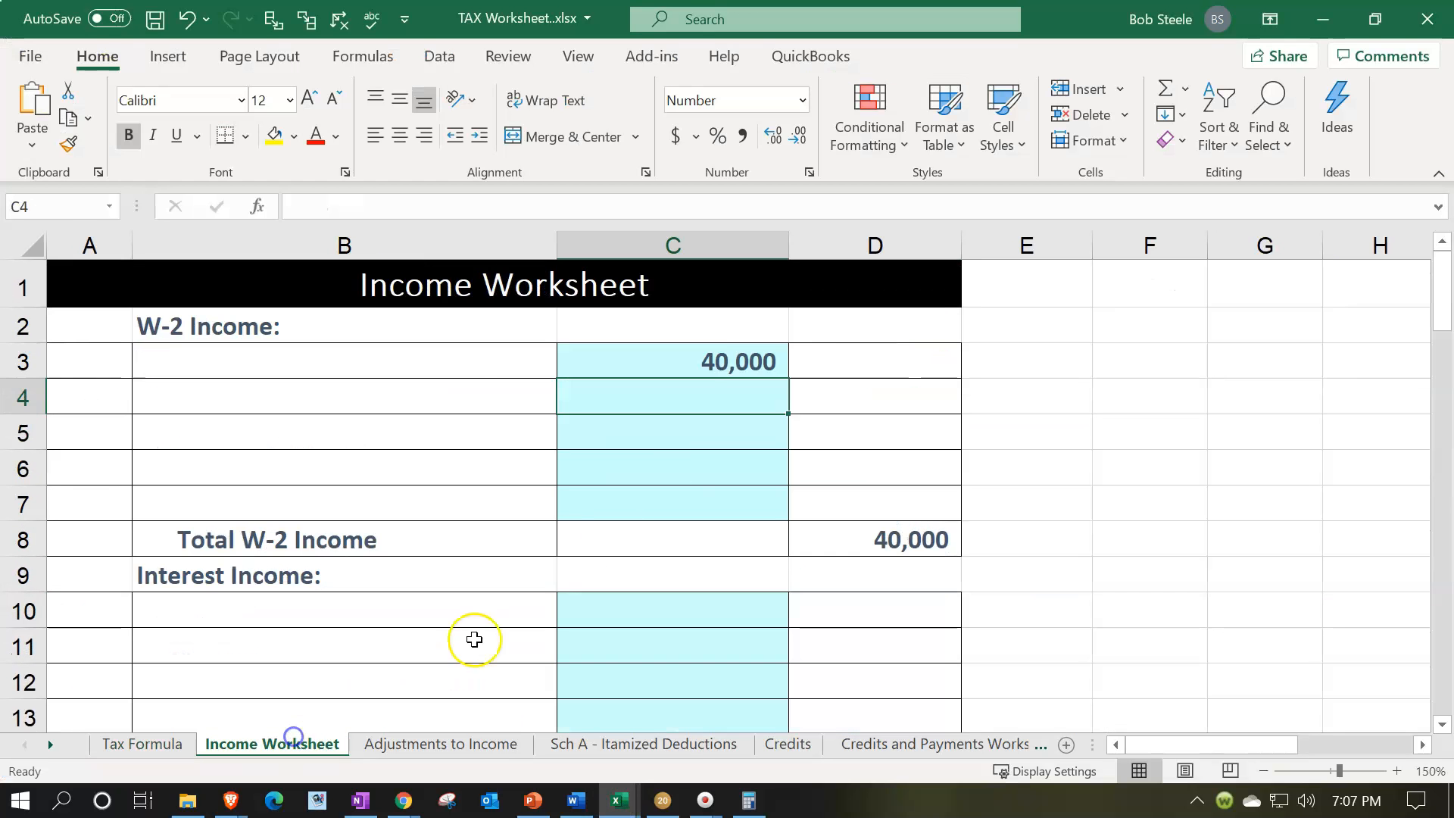
{"action": "left_click", "coordinate": [708, 361]}
{"action": "type", "text": "15"}
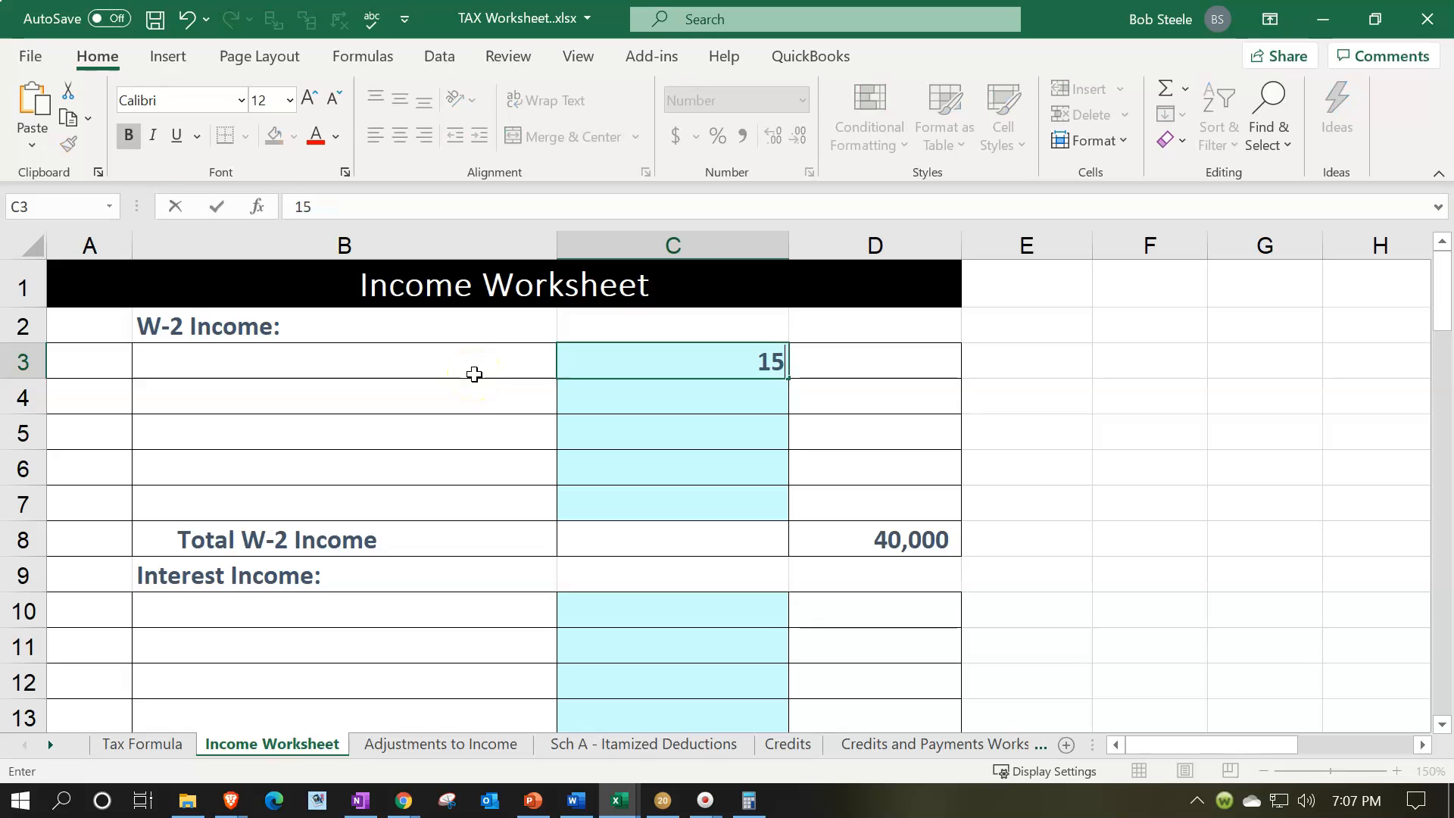
{"action": "key", "text": "Return"}
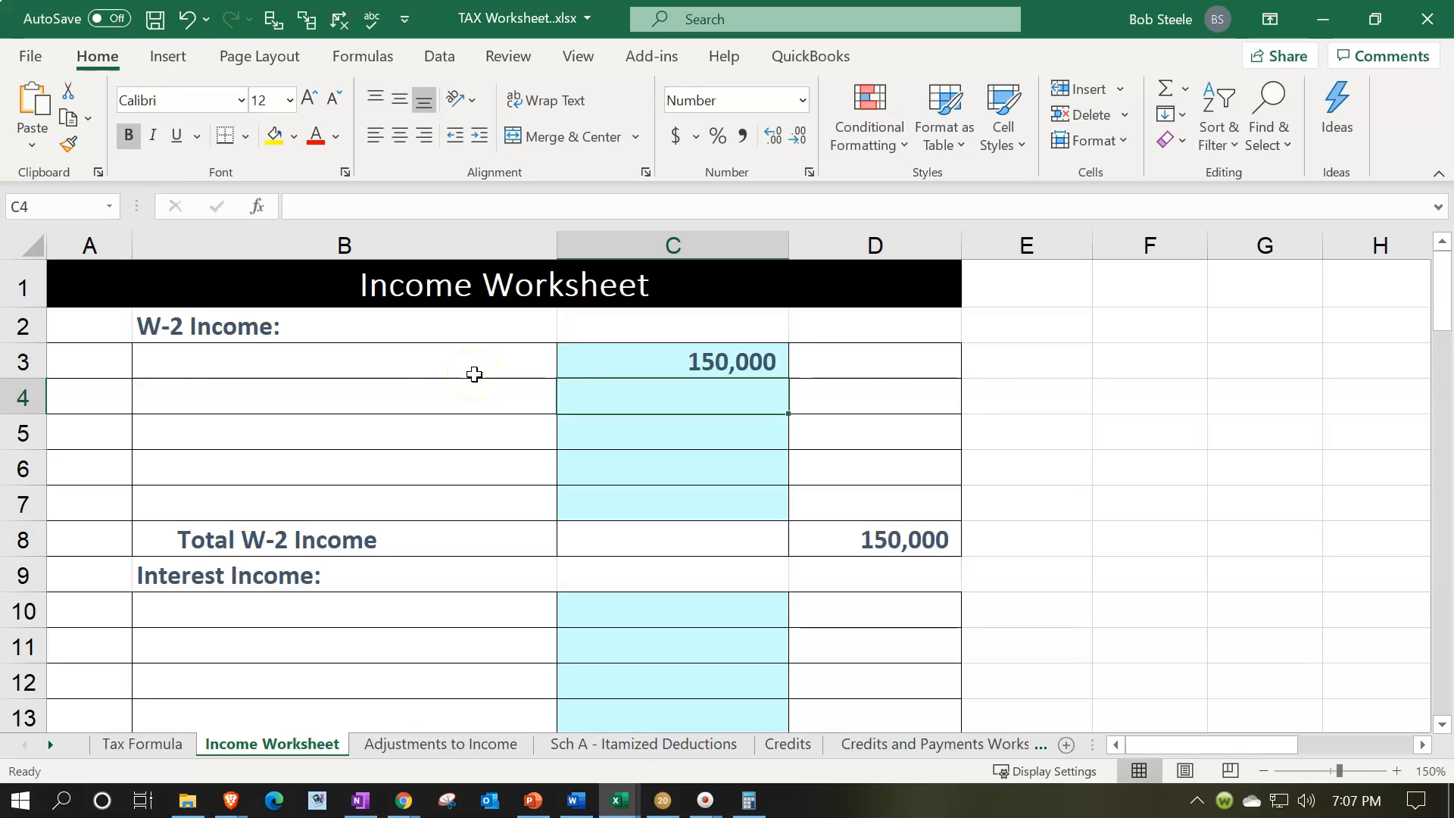
Check taxable income on the Tax Formula sheet, and consult federal income tax withheld on the second W-2 in the W-2 W-3 workbook
{"action": "left_click", "coordinate": [142, 744]}
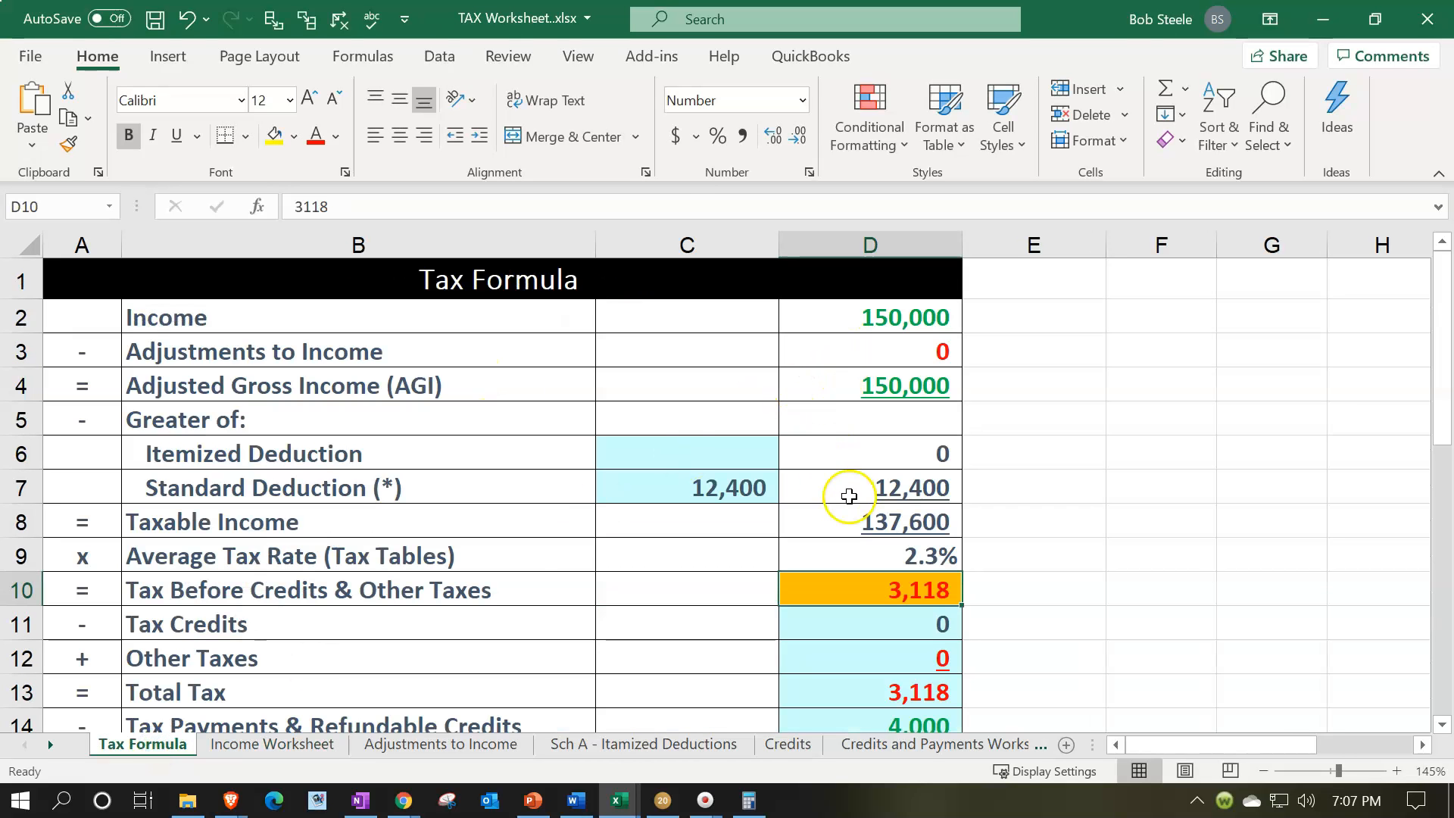
{"action": "left_click", "coordinate": [870, 523]}
{"action": "left_click", "coordinate": [662, 800]}
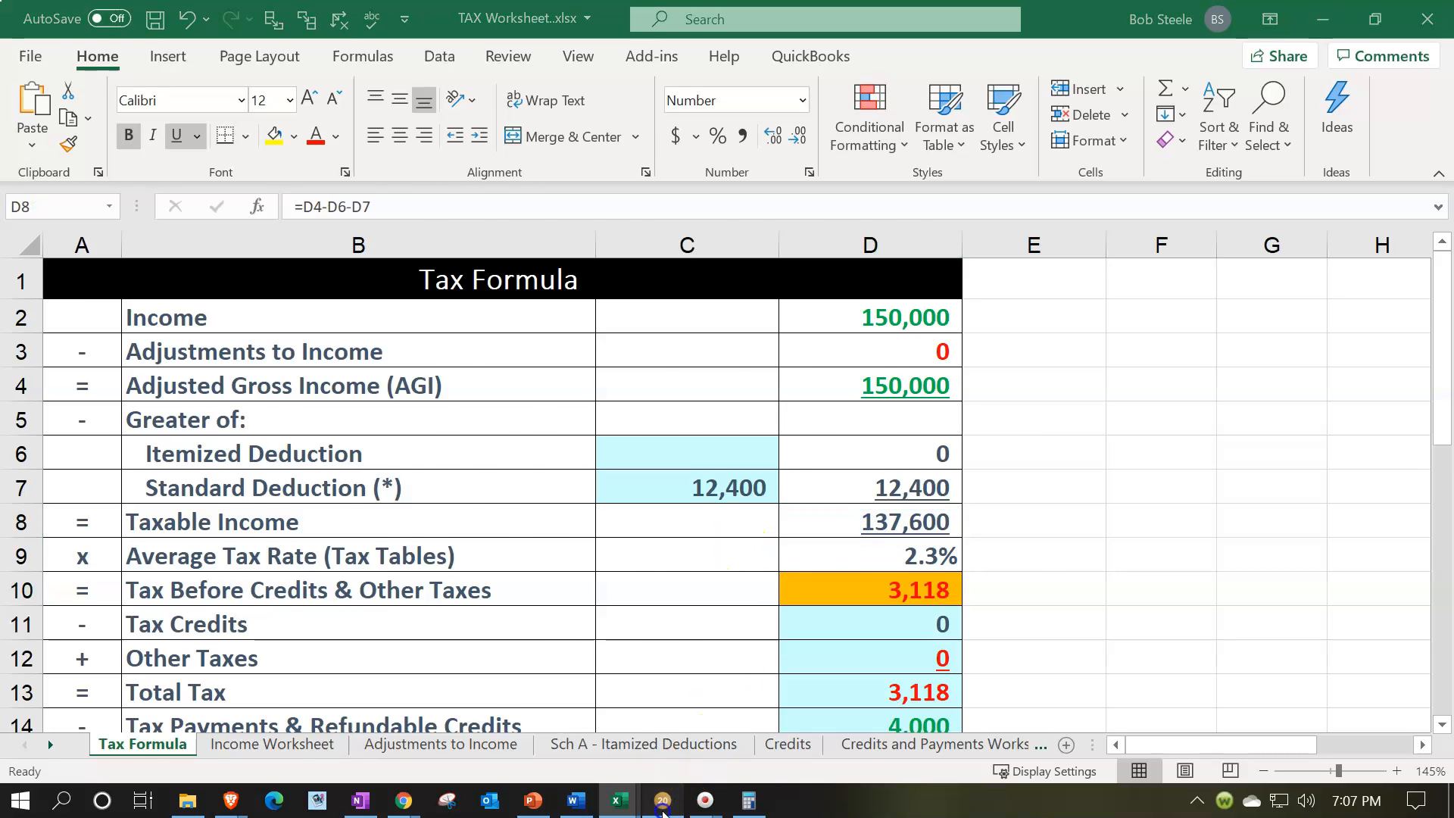
{"action": "left_click", "coordinate": [619, 800]}
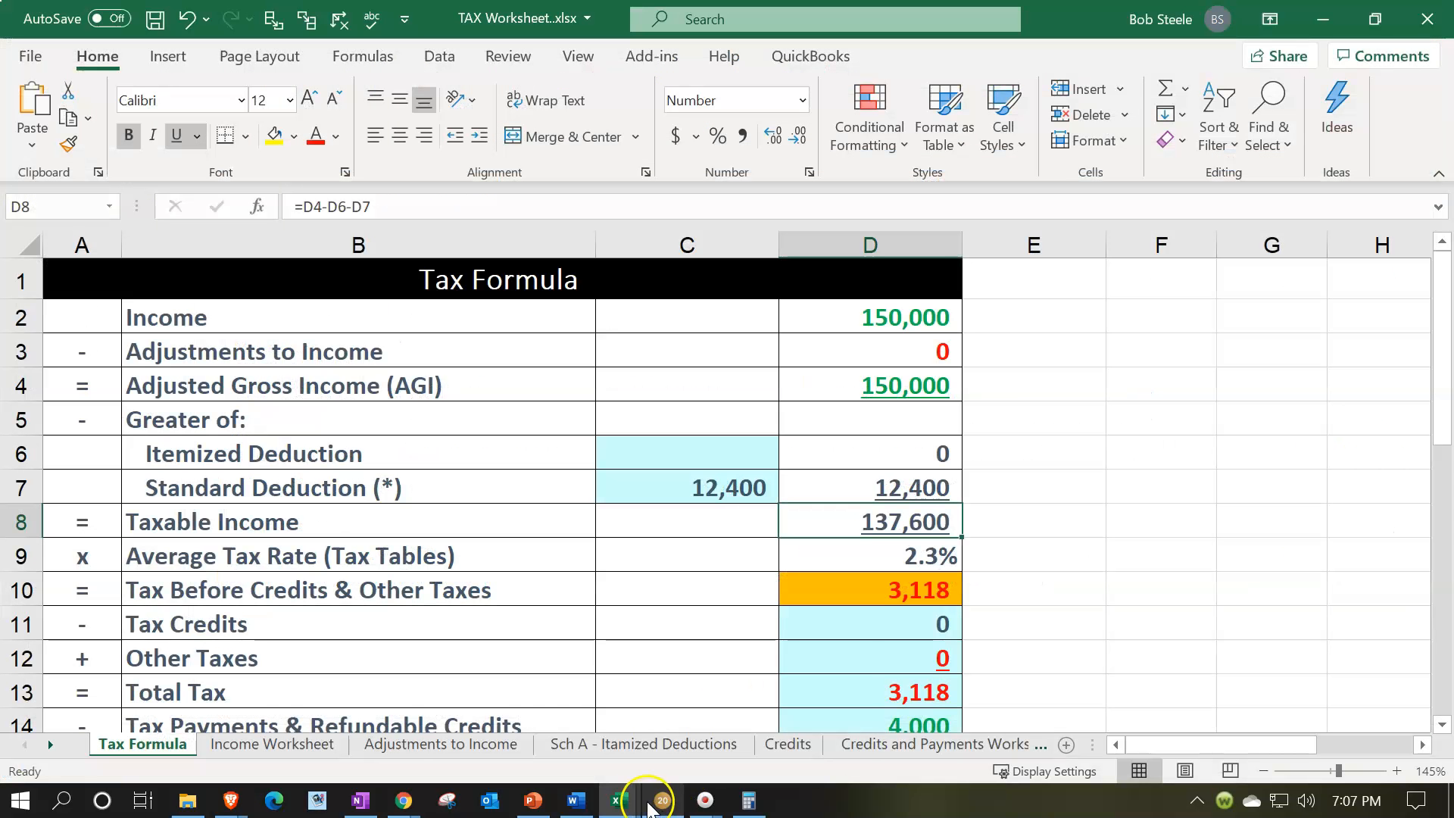
{"action": "mouse_move", "coordinate": [620, 800]}
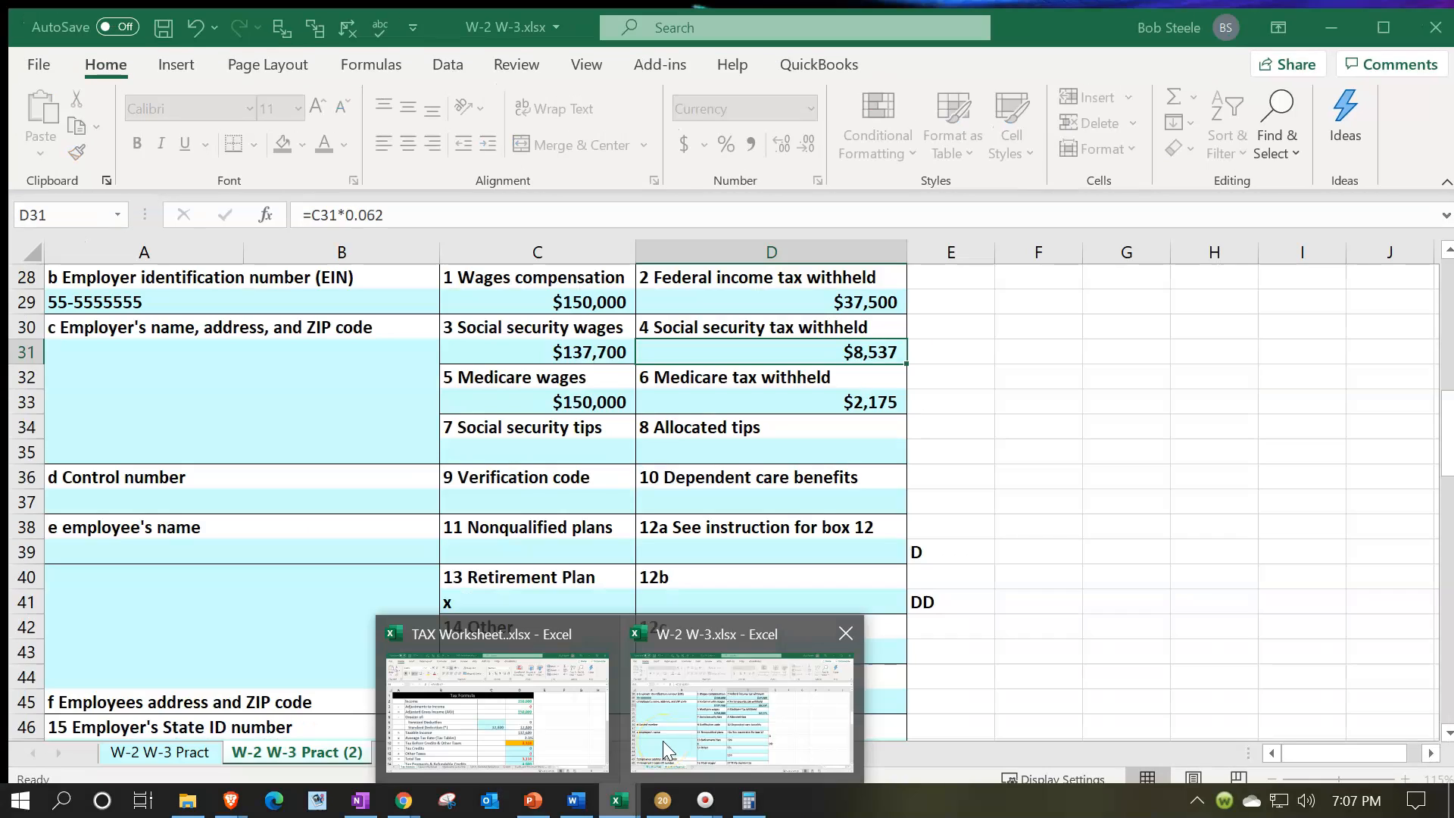
{"action": "left_click", "coordinate": [662, 740]}
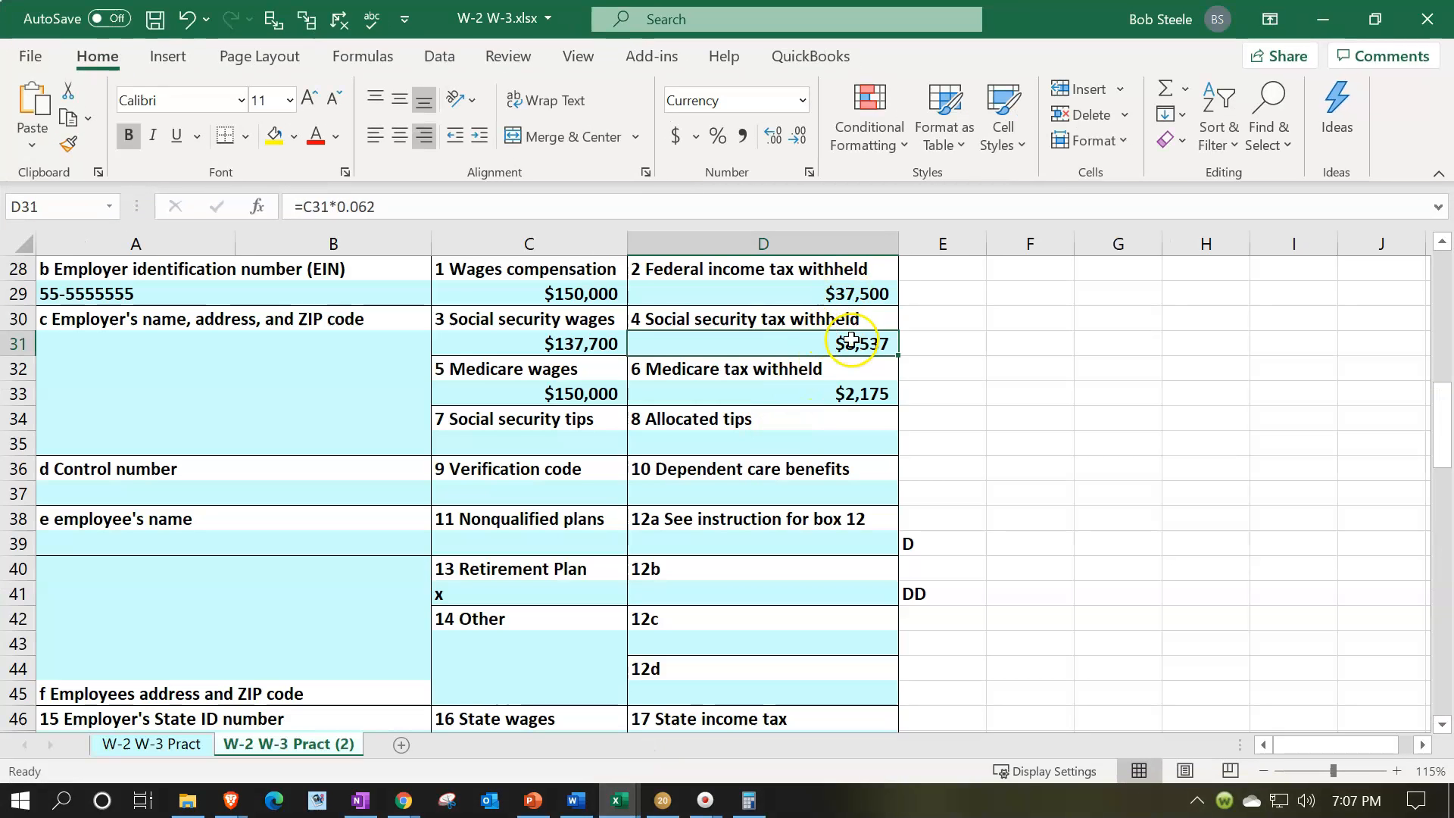
Set the W-2 withholding in B4 of the Credits and Payments Worksheet in the TAX Worksheet workbook to 37,500
{"action": "mouse_move", "coordinate": [633, 791]}
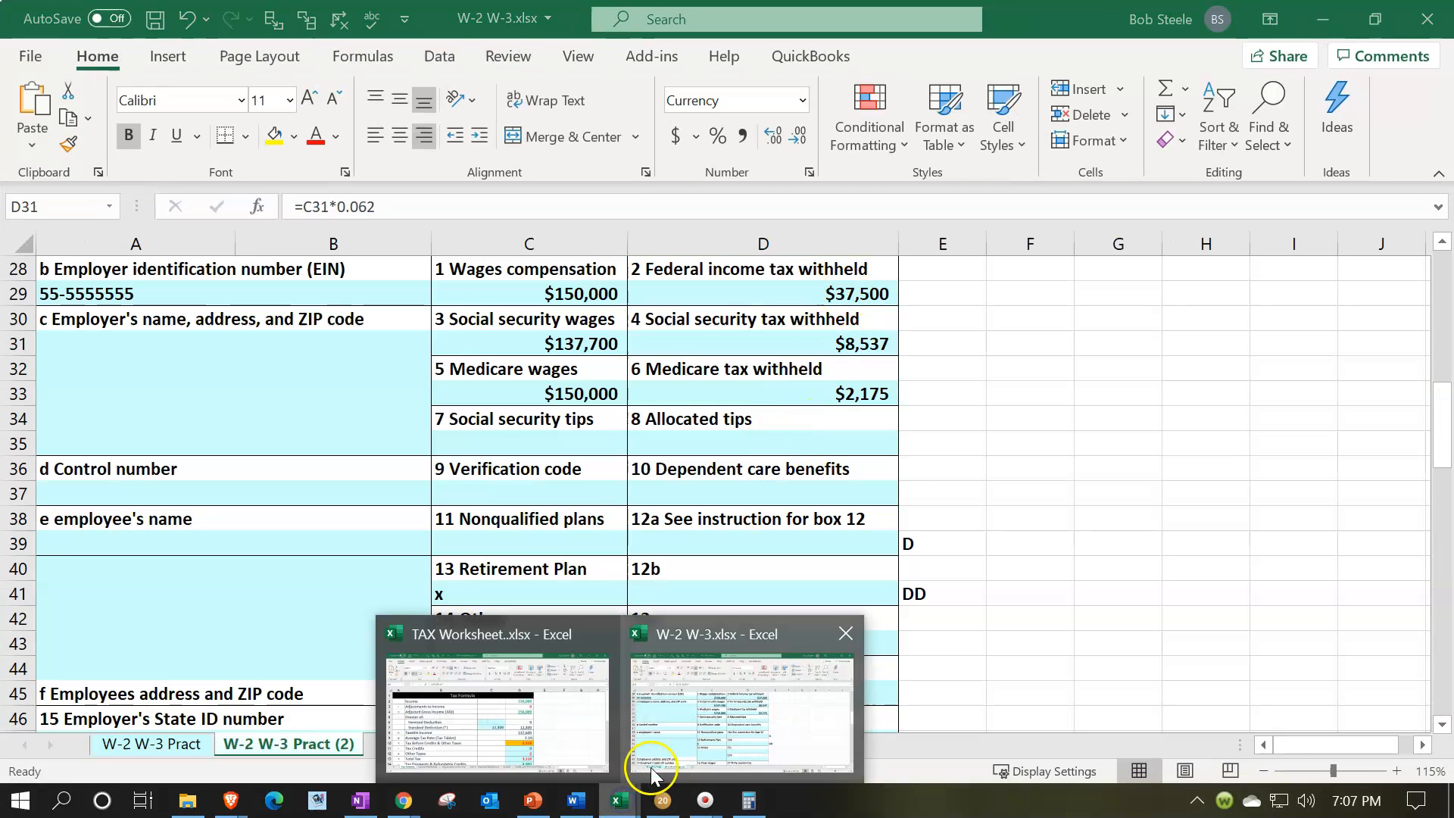
{"action": "left_click", "coordinate": [559, 718]}
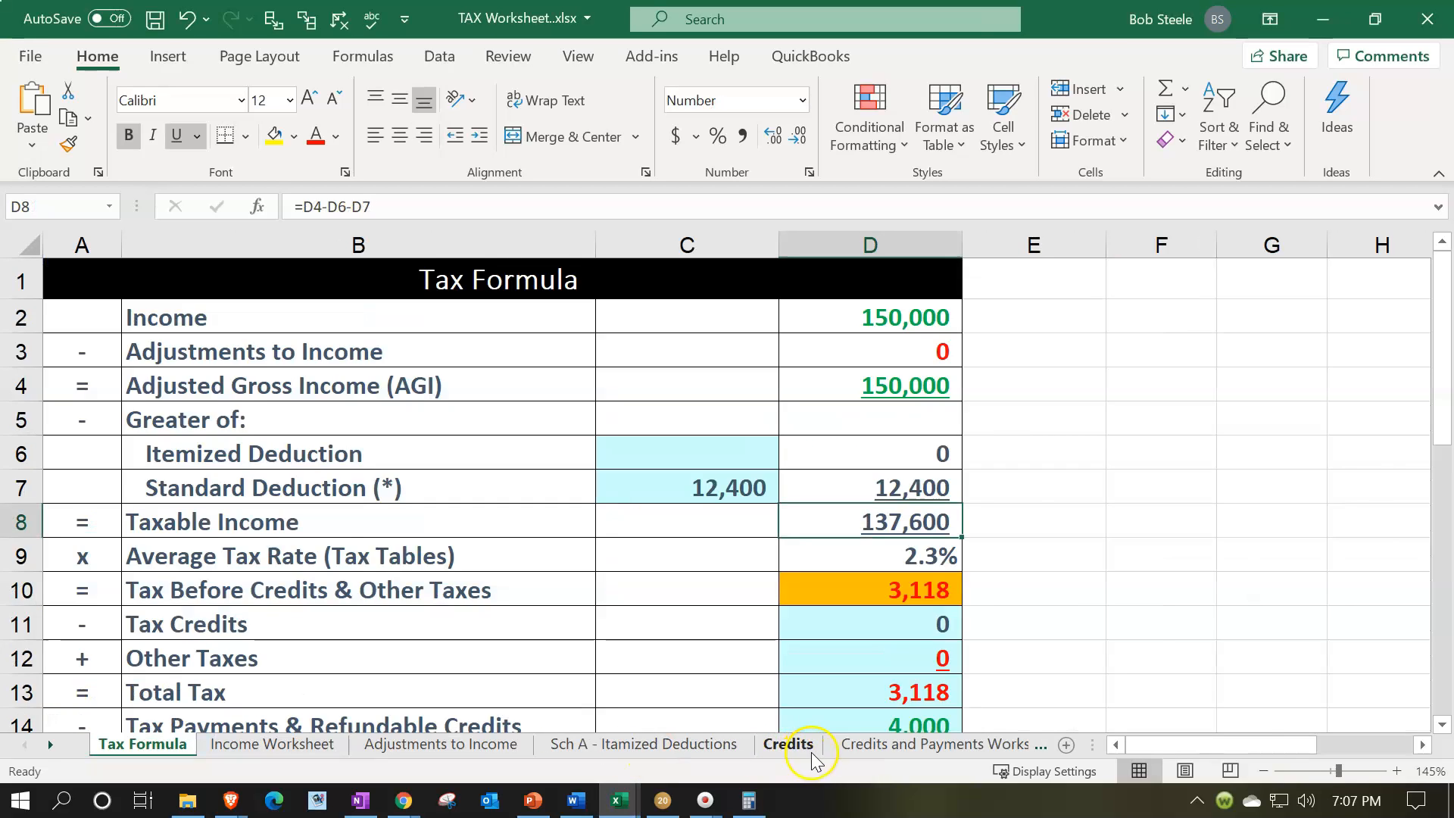
{"action": "left_click", "coordinate": [852, 742]}
{"action": "left_click", "coordinate": [630, 382]}
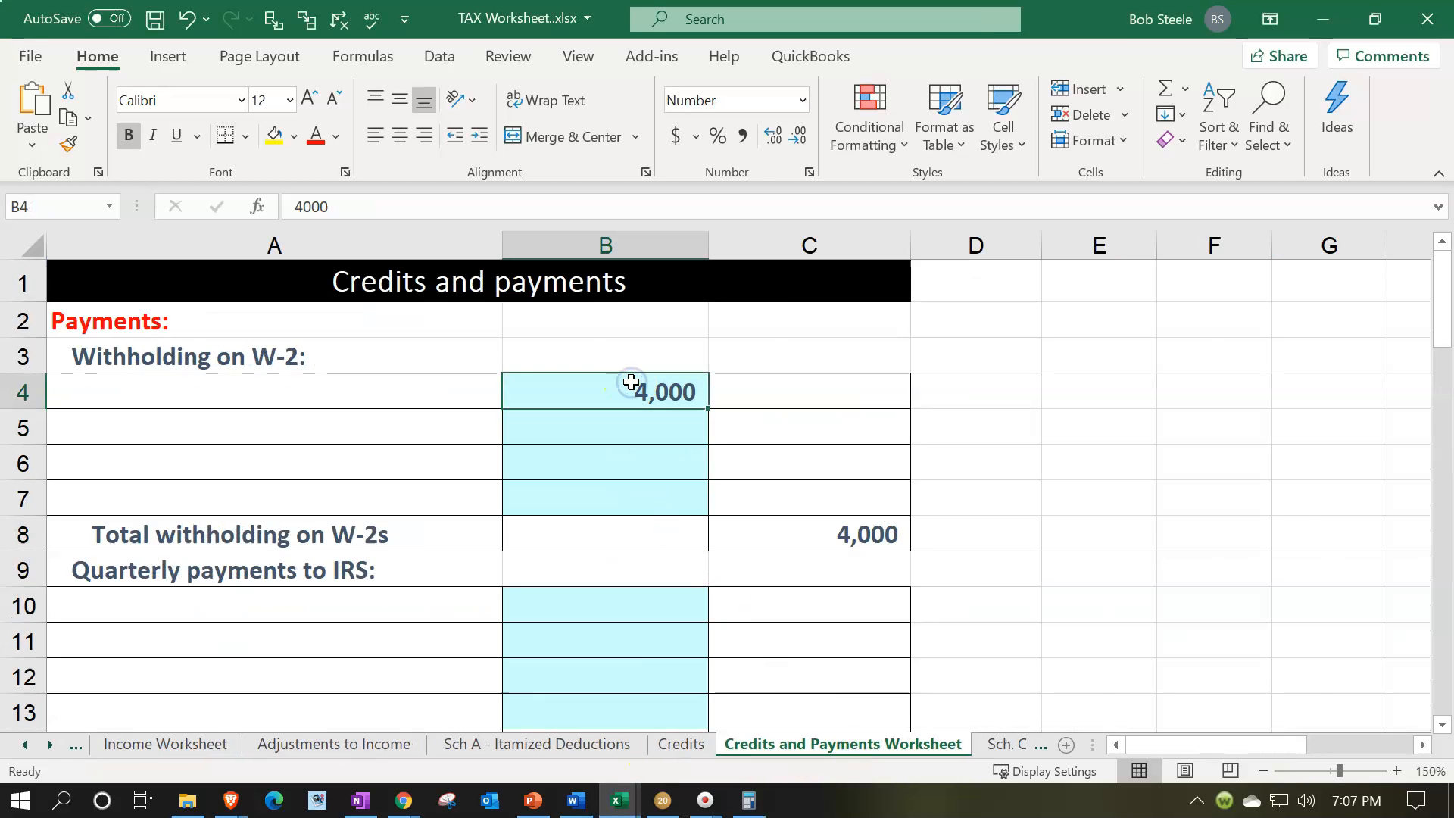
{"action": "type", "text": "37,500"}
{"action": "key", "text": "Return"}
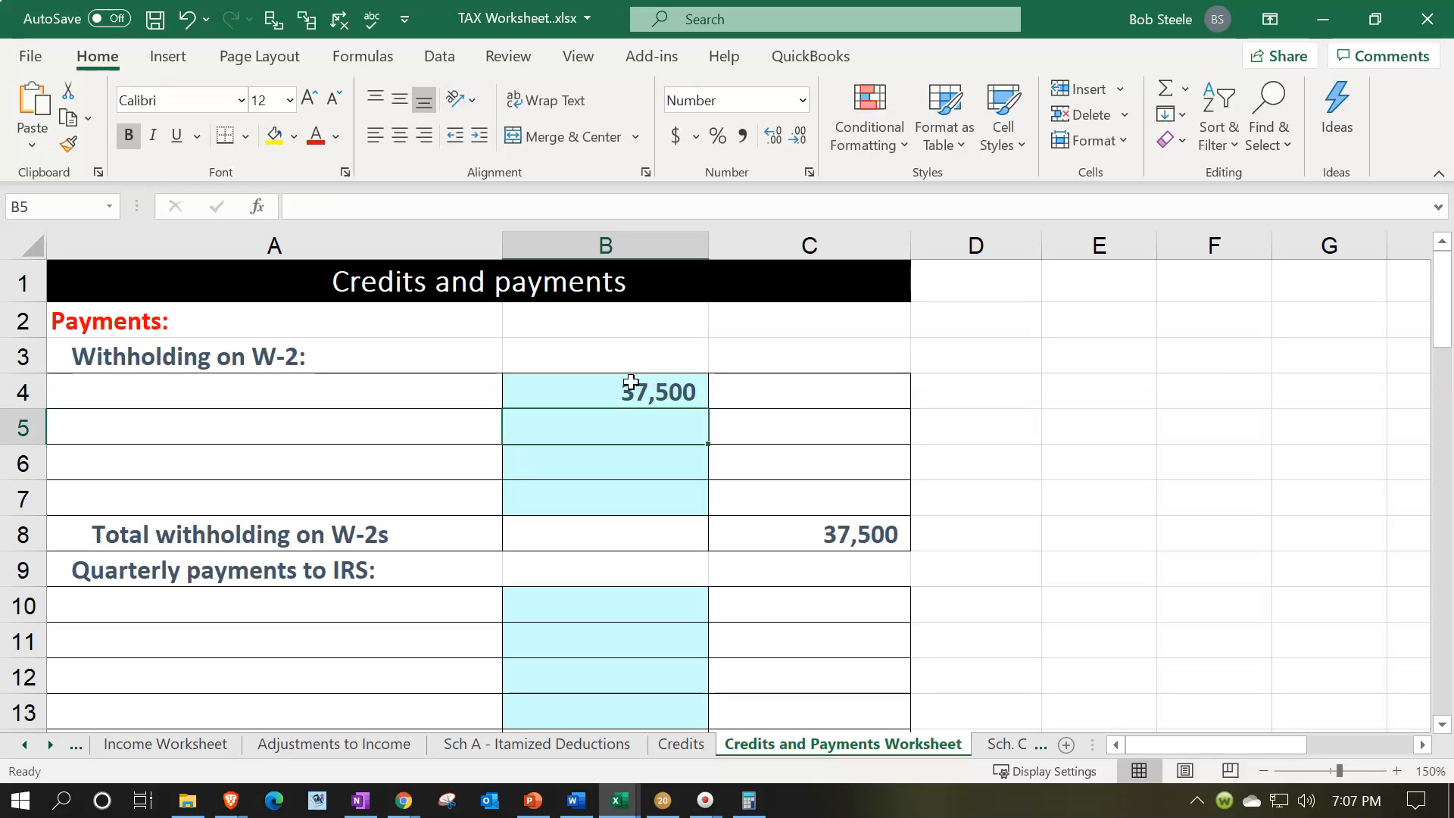
Return to the Tax Formula sheet and review the tax payments and the tax due or refund
{"action": "left_click", "coordinate": [28, 744]}
{"action": "left_click", "coordinate": [114, 748]}
{"action": "scroll", "coordinate": [580, 560], "scroll_direction": "down", "scroll_amount": 1}
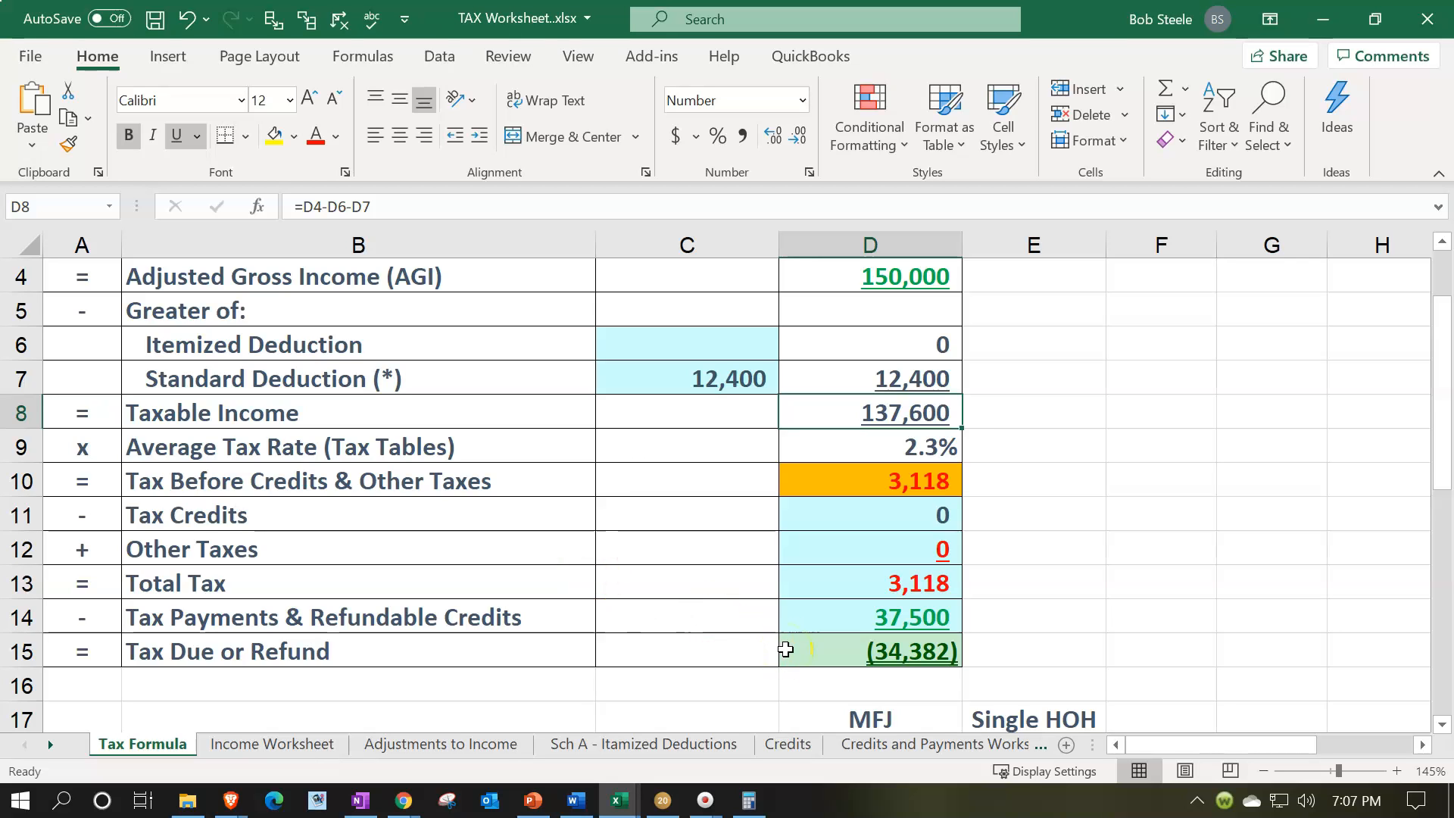
Consult the tax on page 2 of Form 1040 in Lacerte, and set Tax Before Credits & Other Taxes in Excel's Tax Formula sheet to 27,104
{"action": "left_click", "coordinate": [663, 800]}
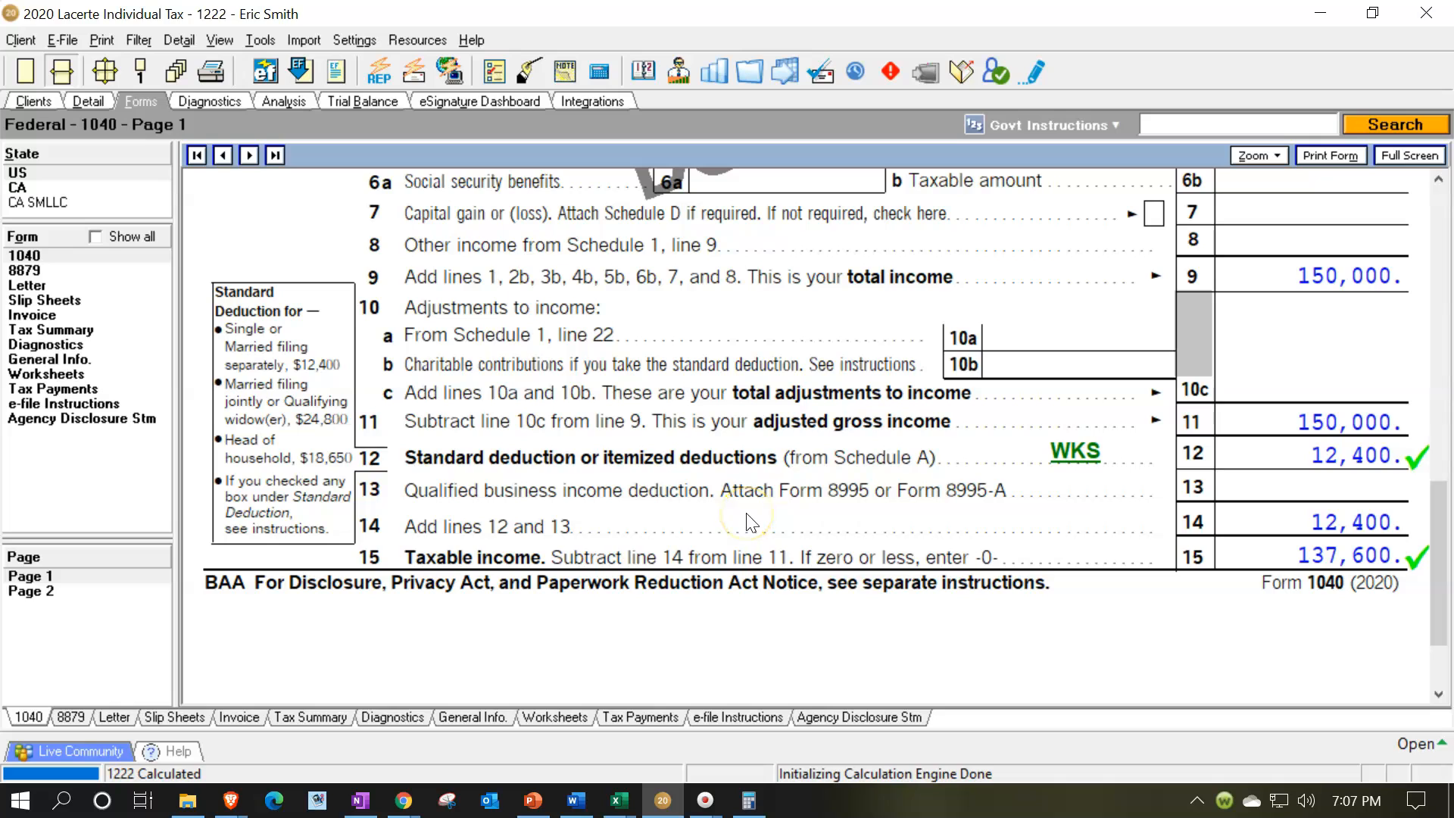
{"action": "left_click", "coordinate": [102, 591]}
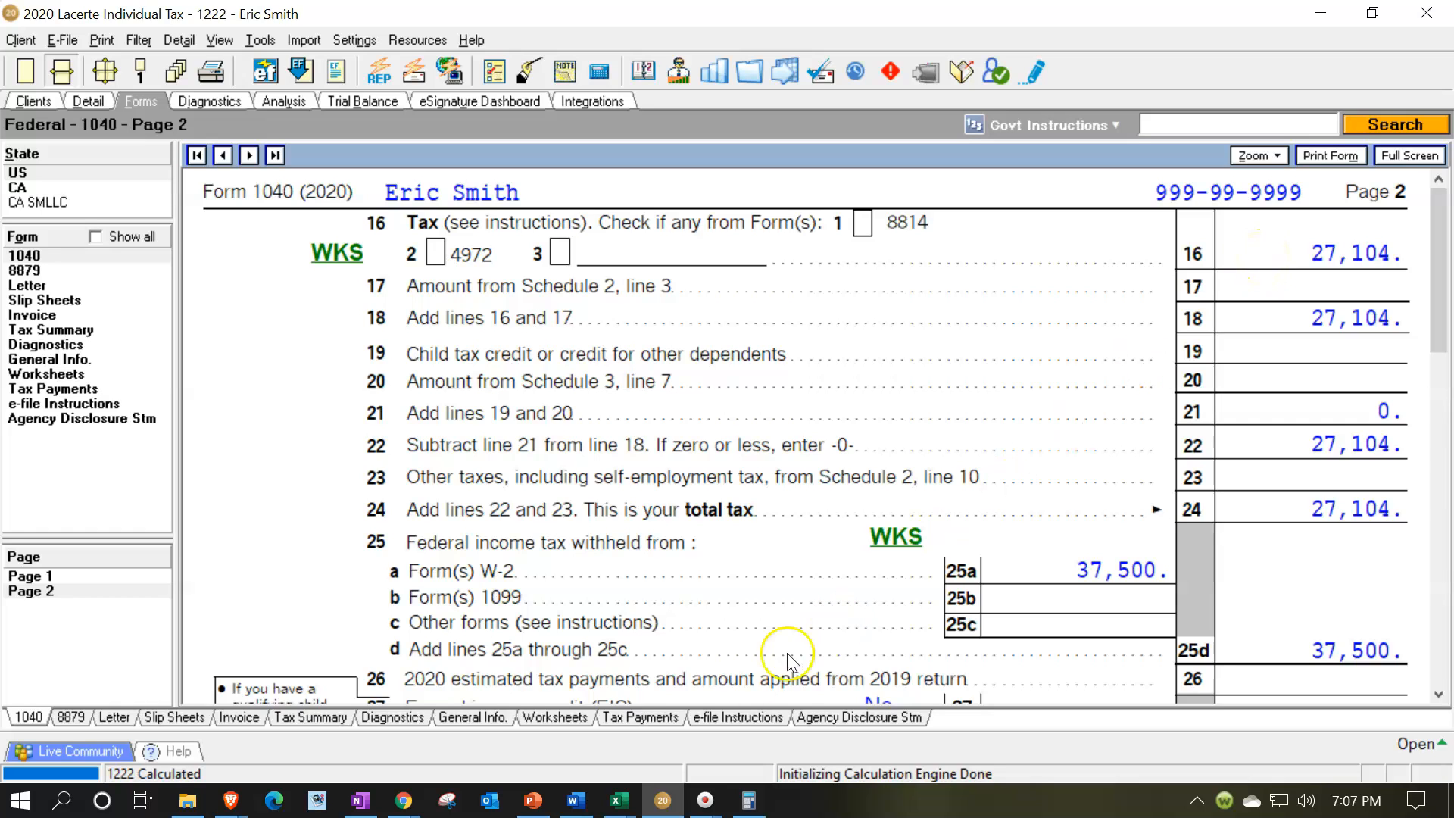
{"action": "mouse_move", "coordinate": [627, 807]}
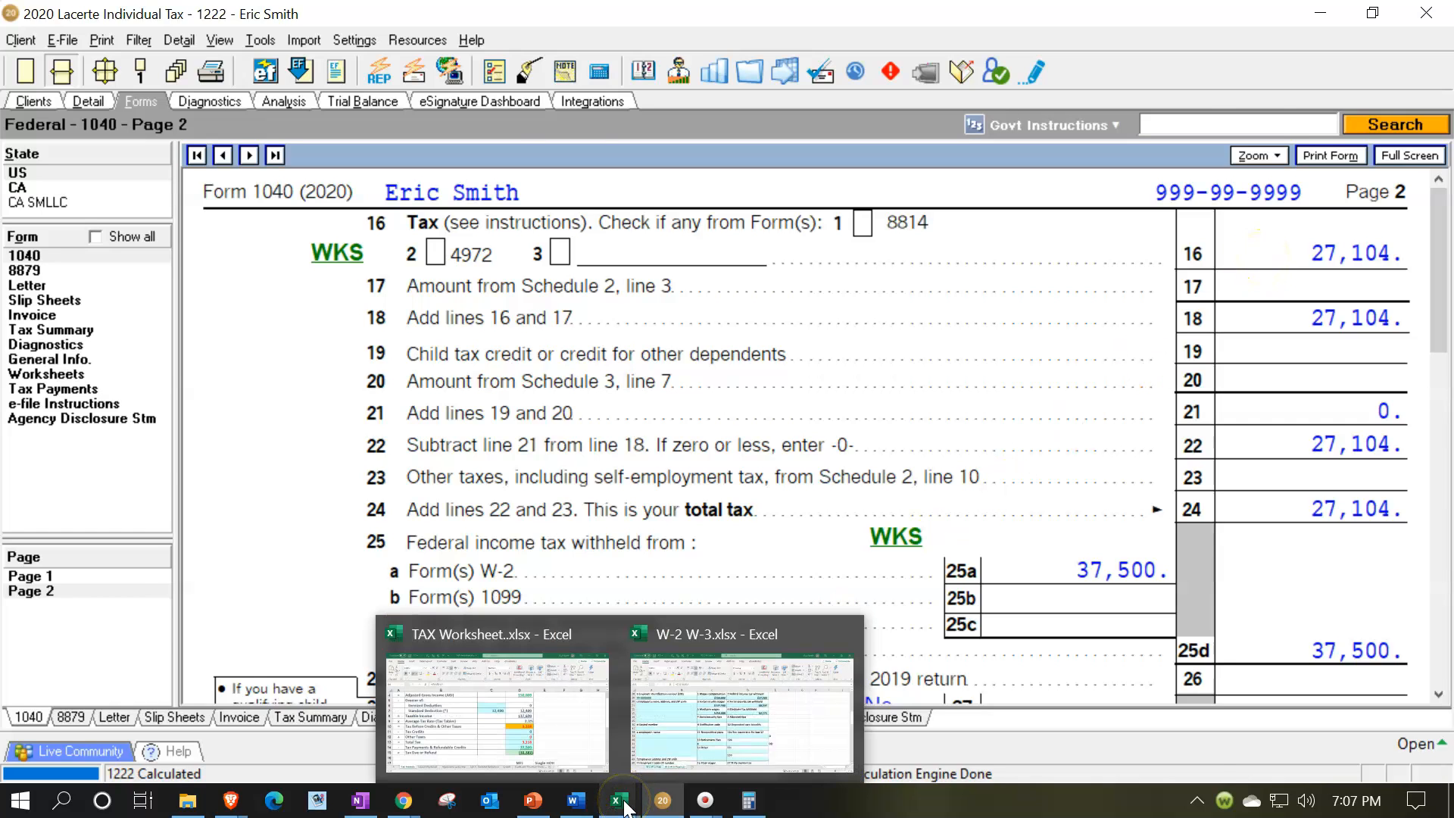
{"action": "left_click", "coordinate": [558, 714]}
{"action": "left_click", "coordinate": [850, 476]}
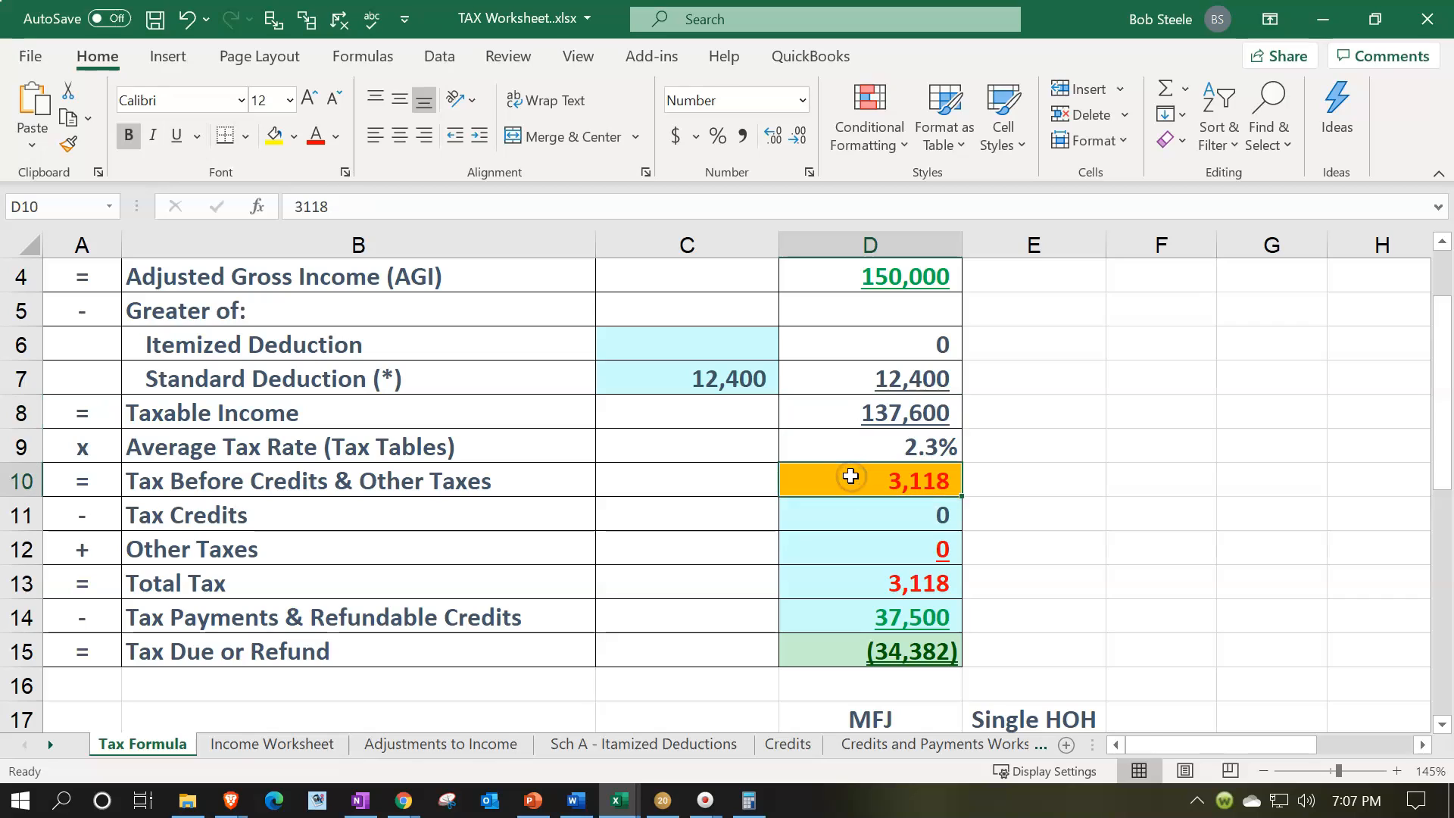
{"action": "type", "text": "27,104"}
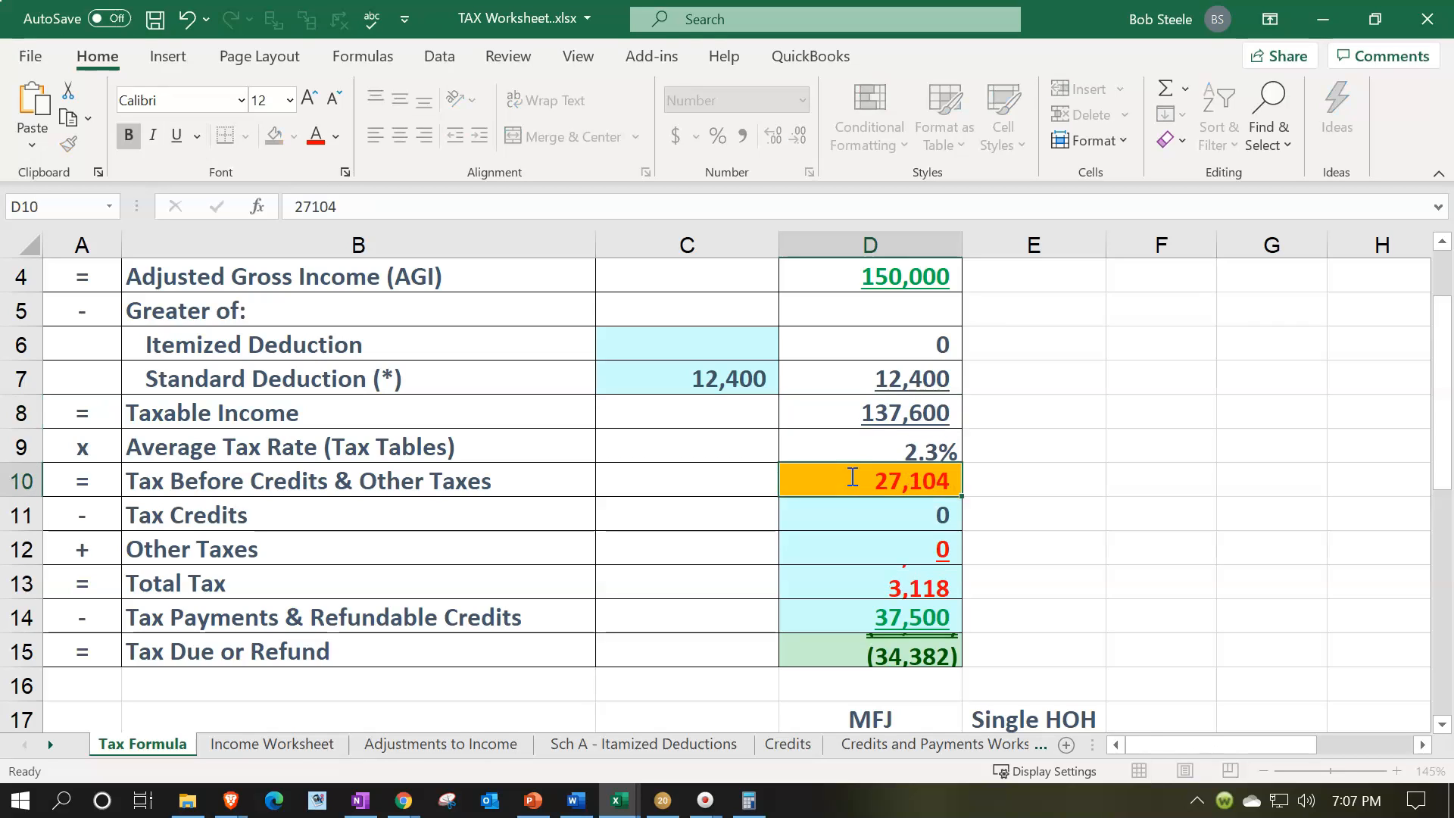
{"action": "key", "text": "Return"}
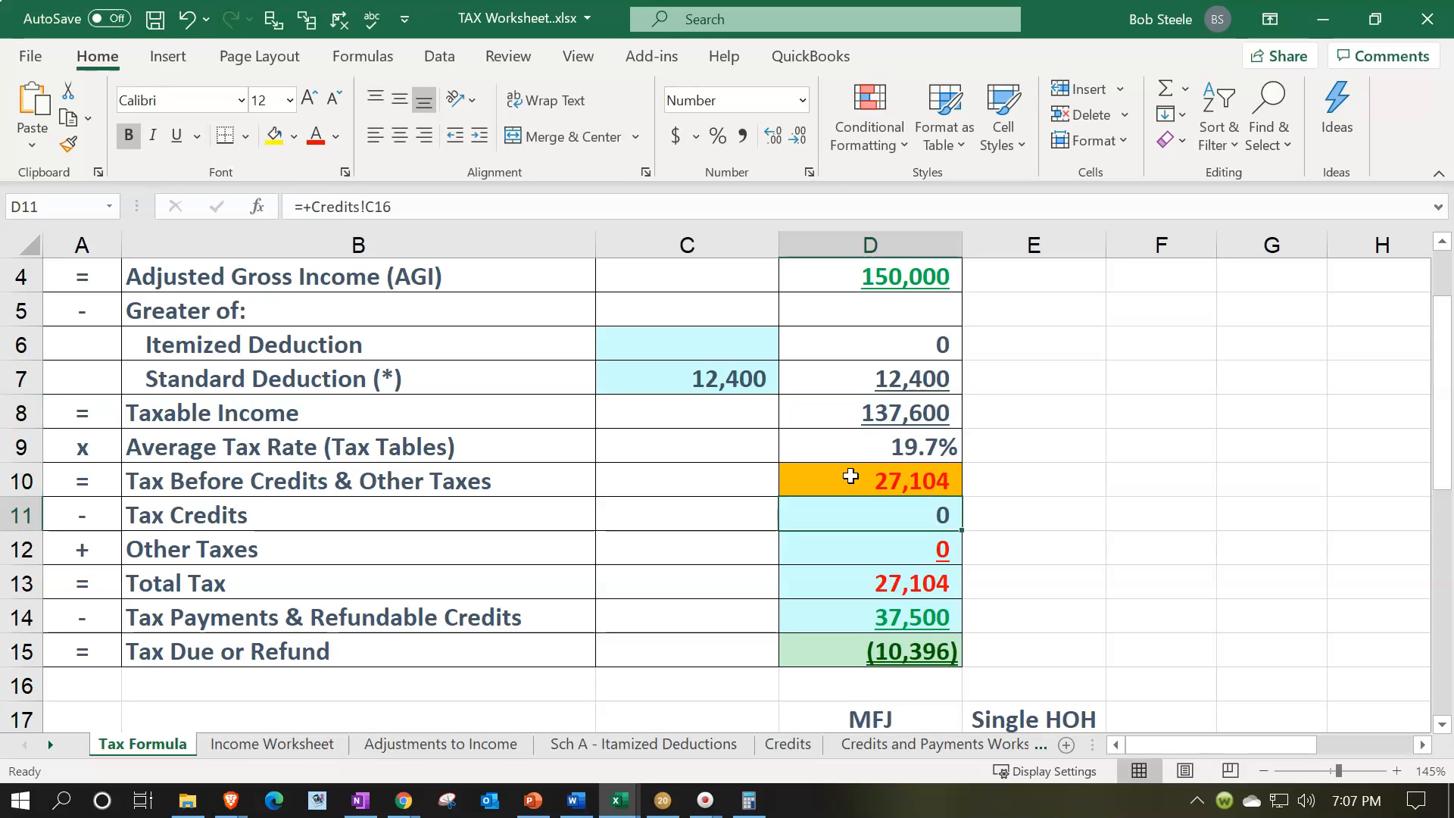
Review taxable income, tax, payments and refund on the Tax Formula sheet, and compare them with the payment and refund lines of Form 1040 in Lacerte
{"action": "left_click", "coordinate": [847, 415]}
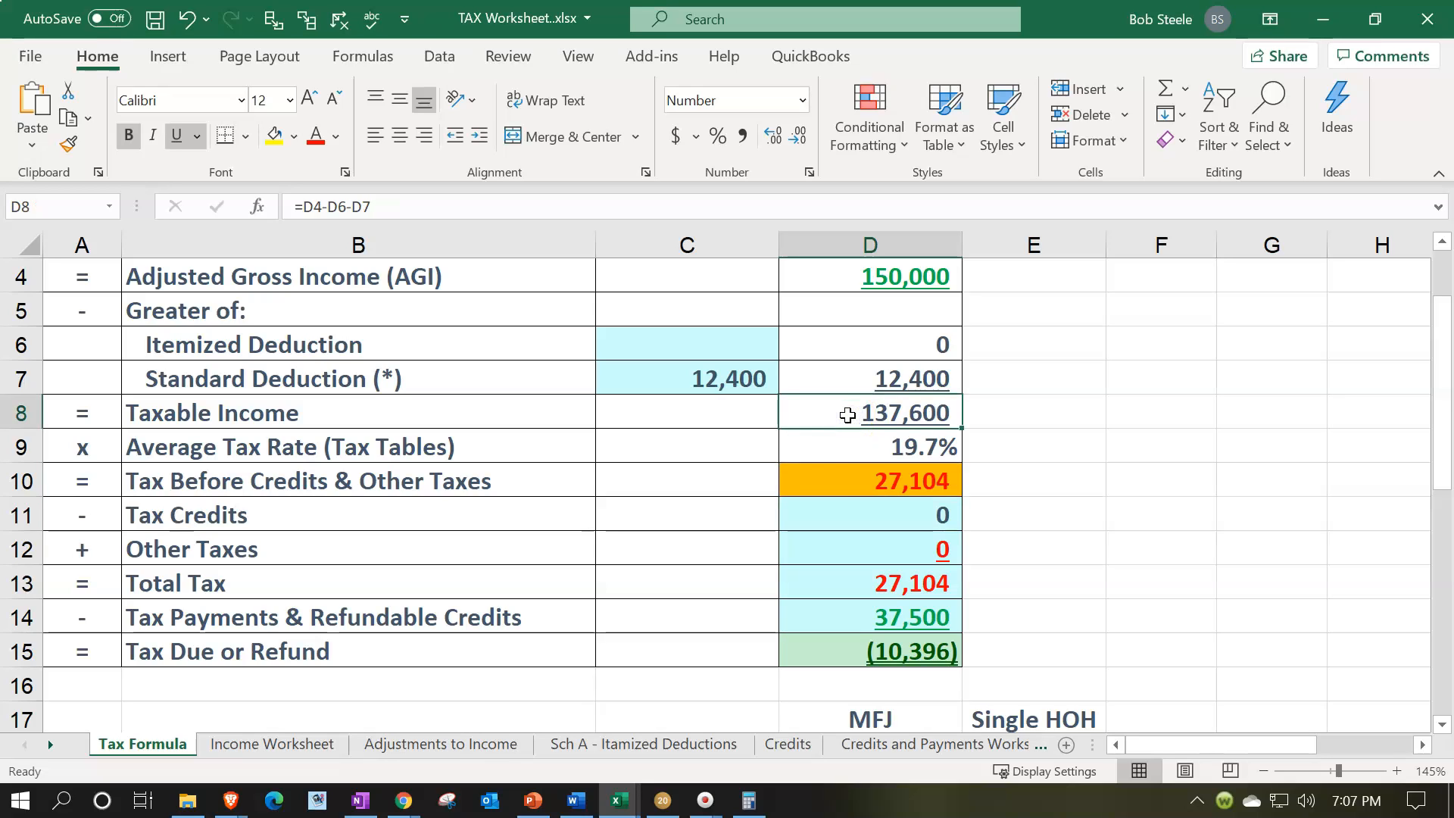
{"action": "left_click", "coordinate": [835, 479]}
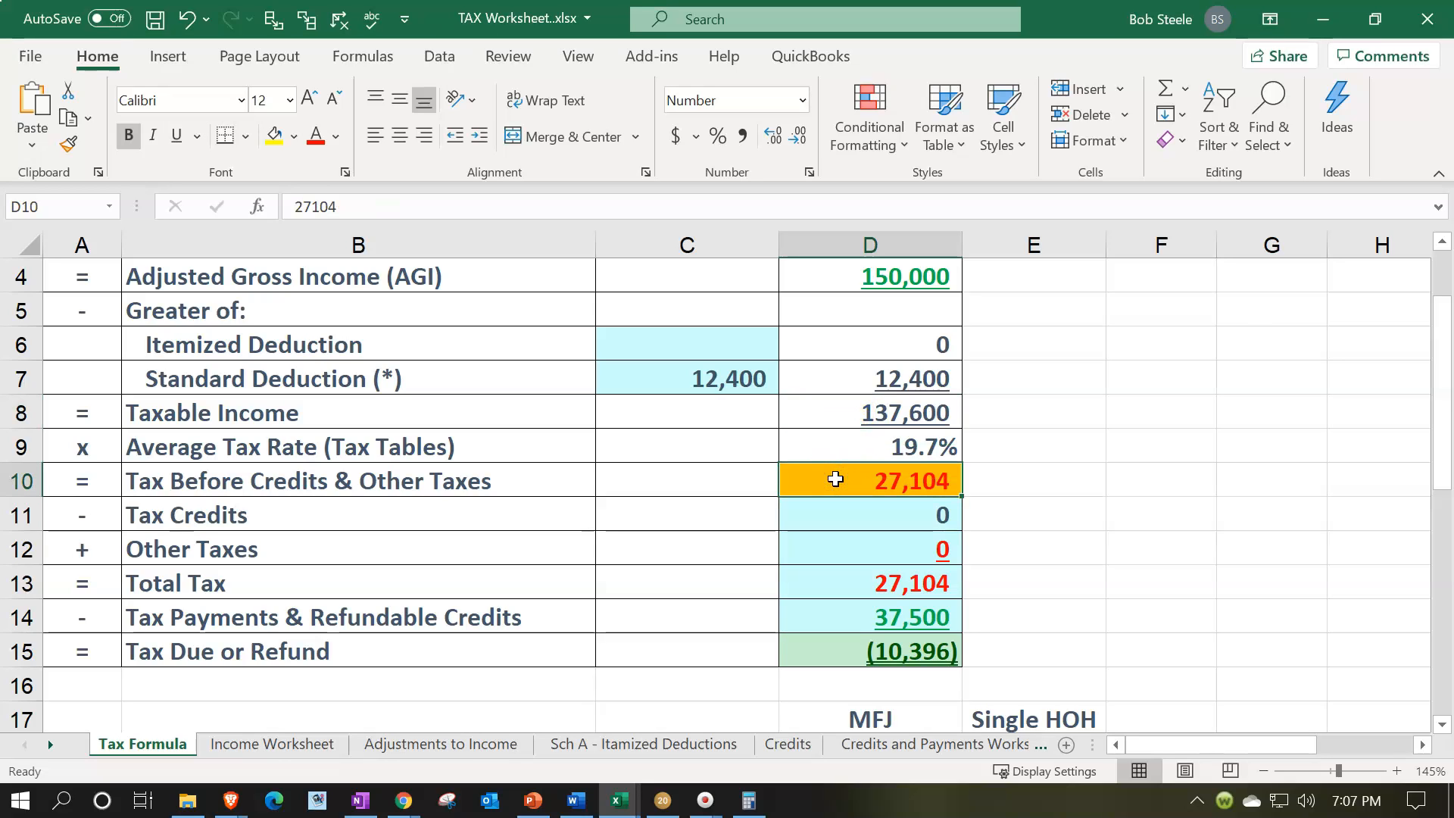
{"action": "left_click", "coordinate": [833, 568]}
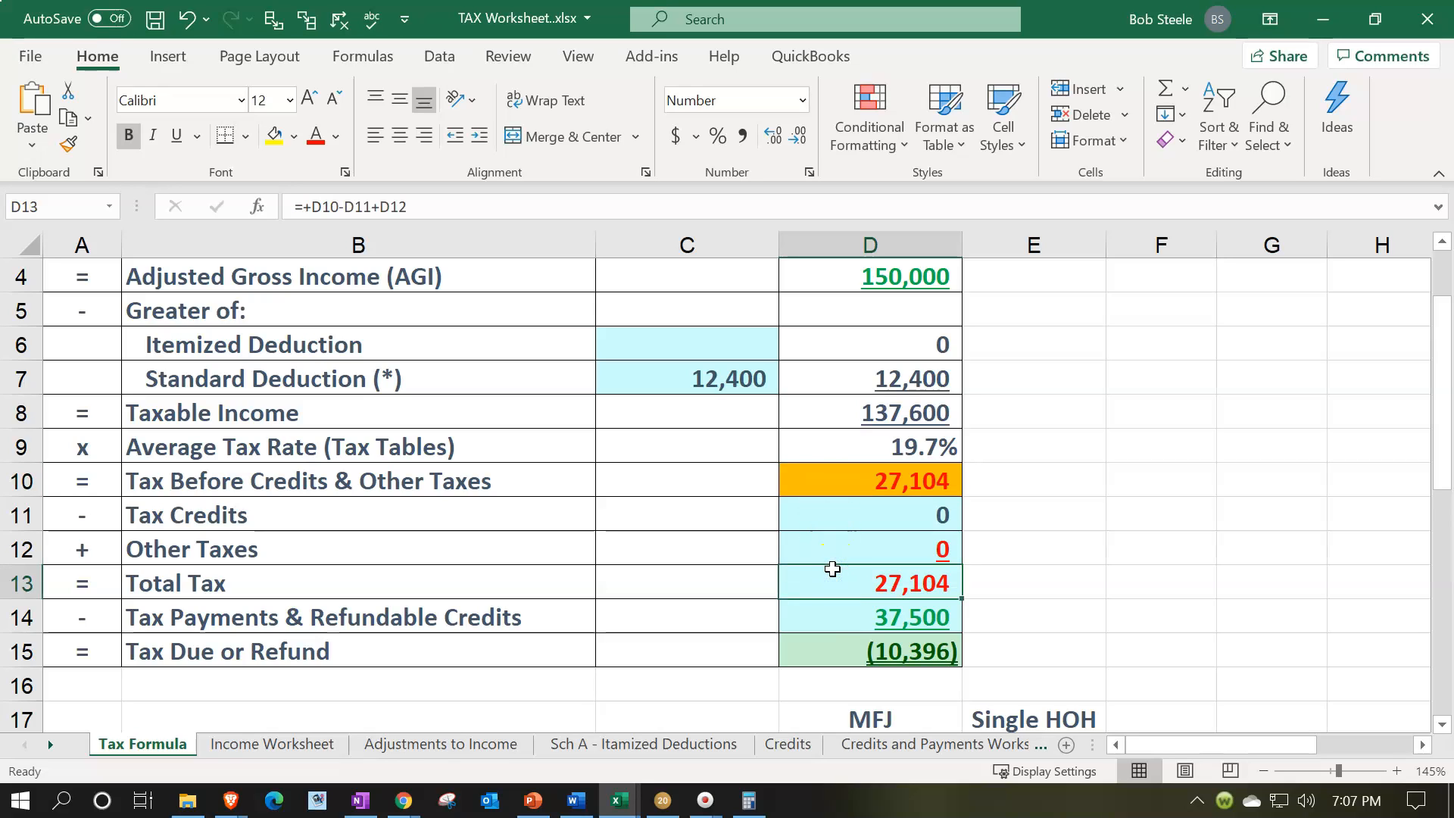
{"action": "left_click", "coordinate": [831, 605]}
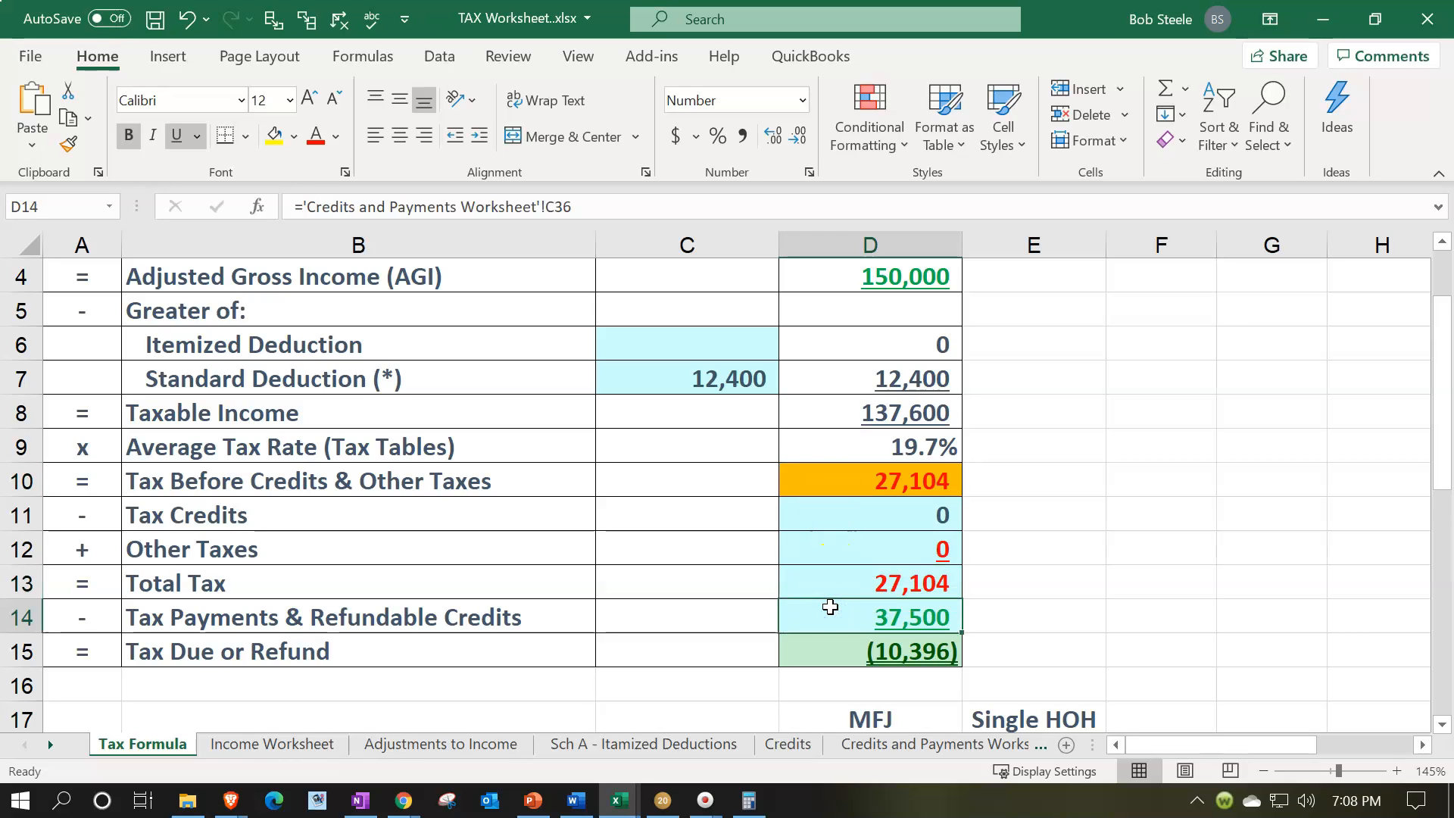
{"action": "left_click", "coordinate": [826, 645]}
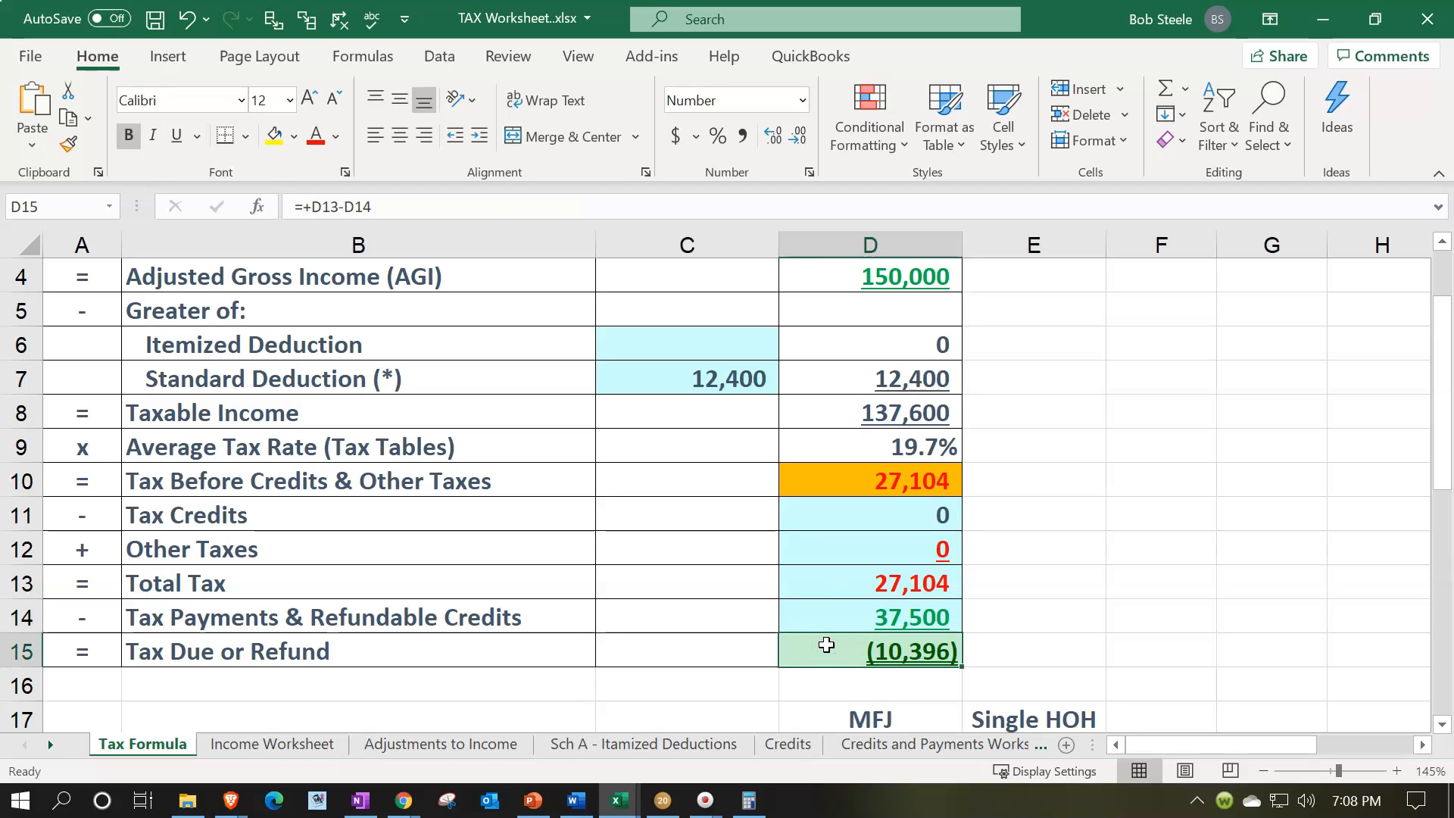
{"action": "left_click", "coordinate": [665, 801]}
{"action": "scroll", "coordinate": [788, 651], "scroll_direction": "down", "scroll_amount": 5}
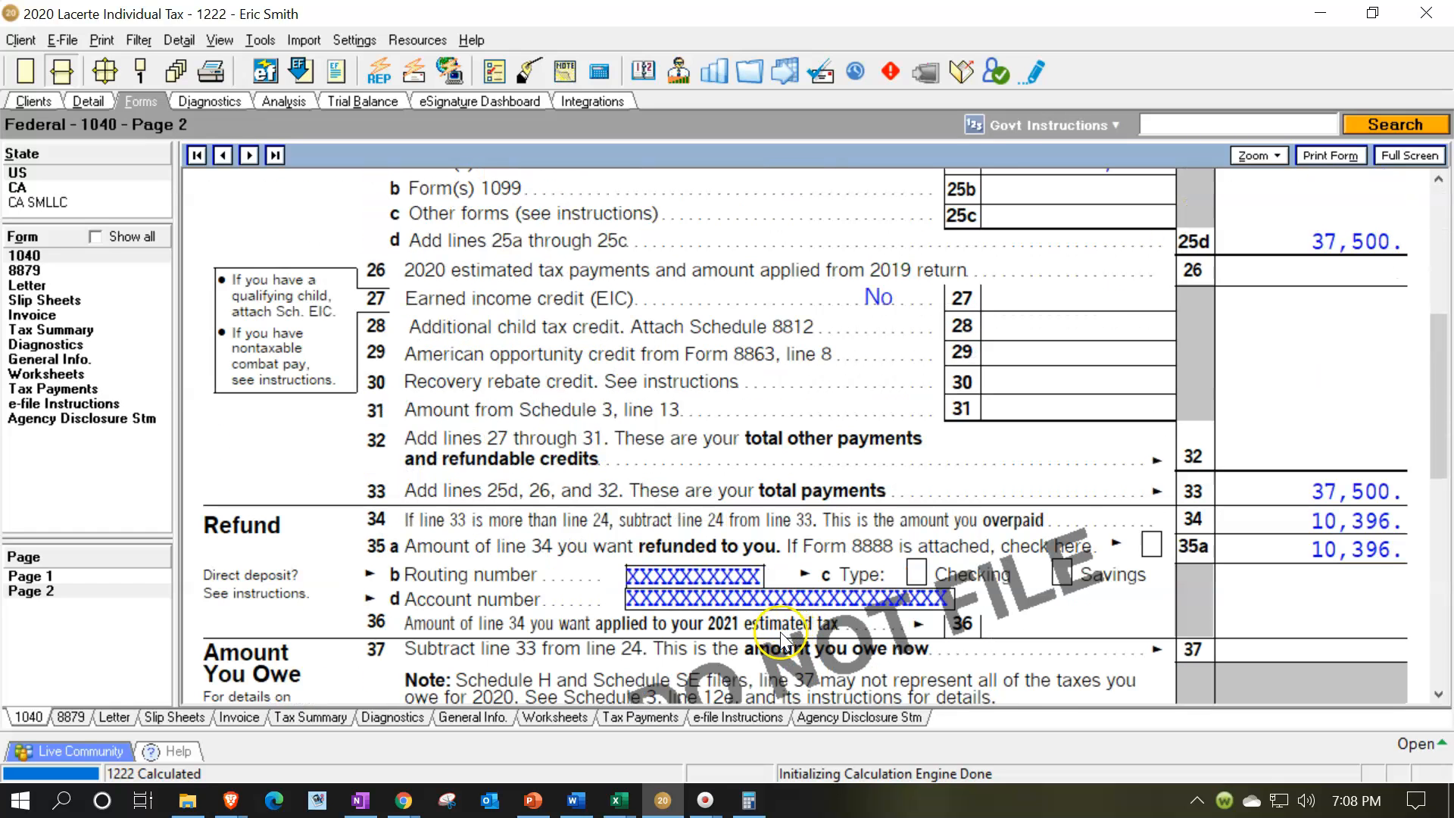
Minimize both Excel workbooks and open the Tax Summary form in Lacerte
{"action": "mouse_move", "coordinate": [619, 799]}
{"action": "left_click", "coordinate": [682, 723]}
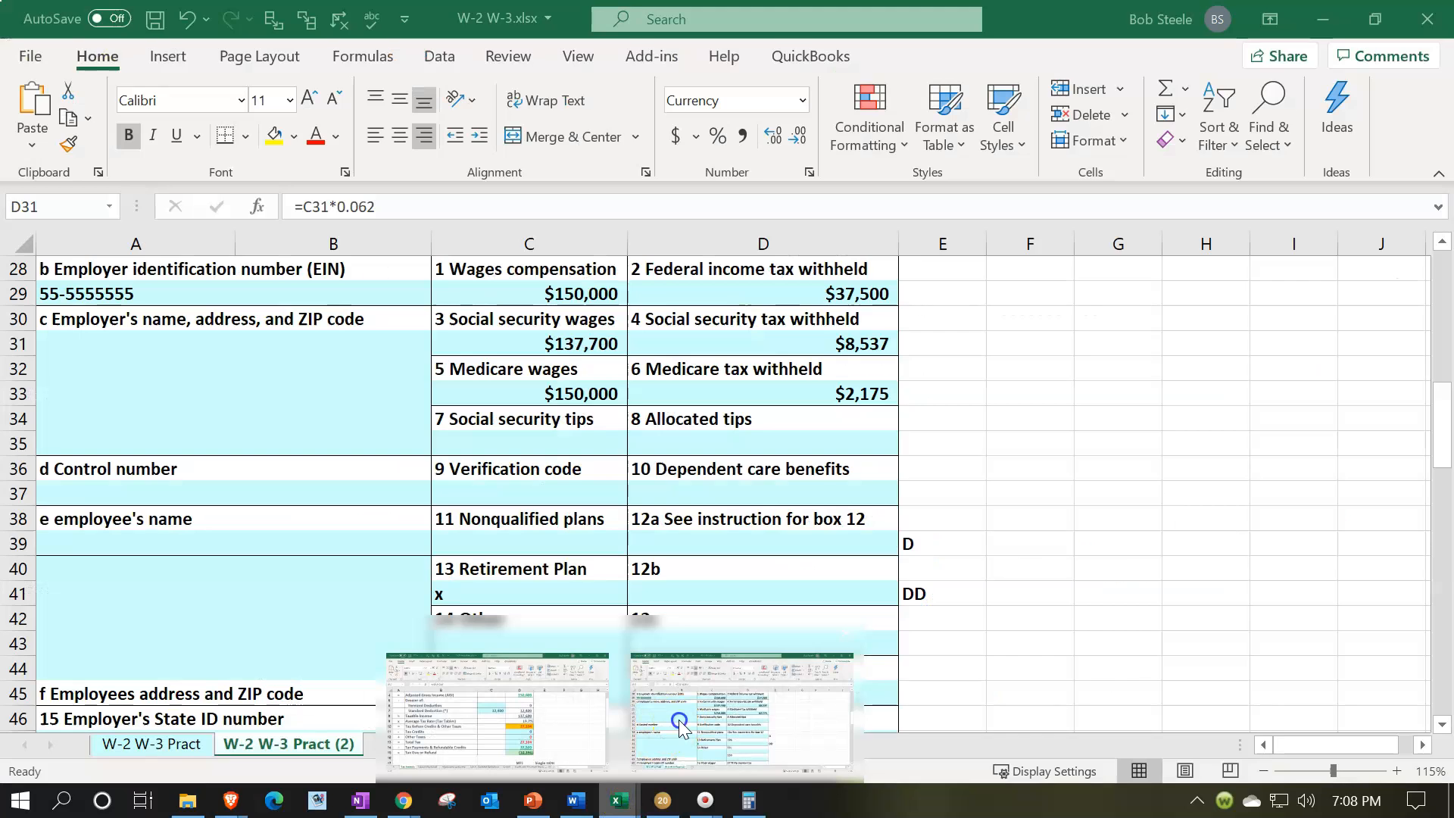
{"action": "left_click", "coordinate": [569, 728]}
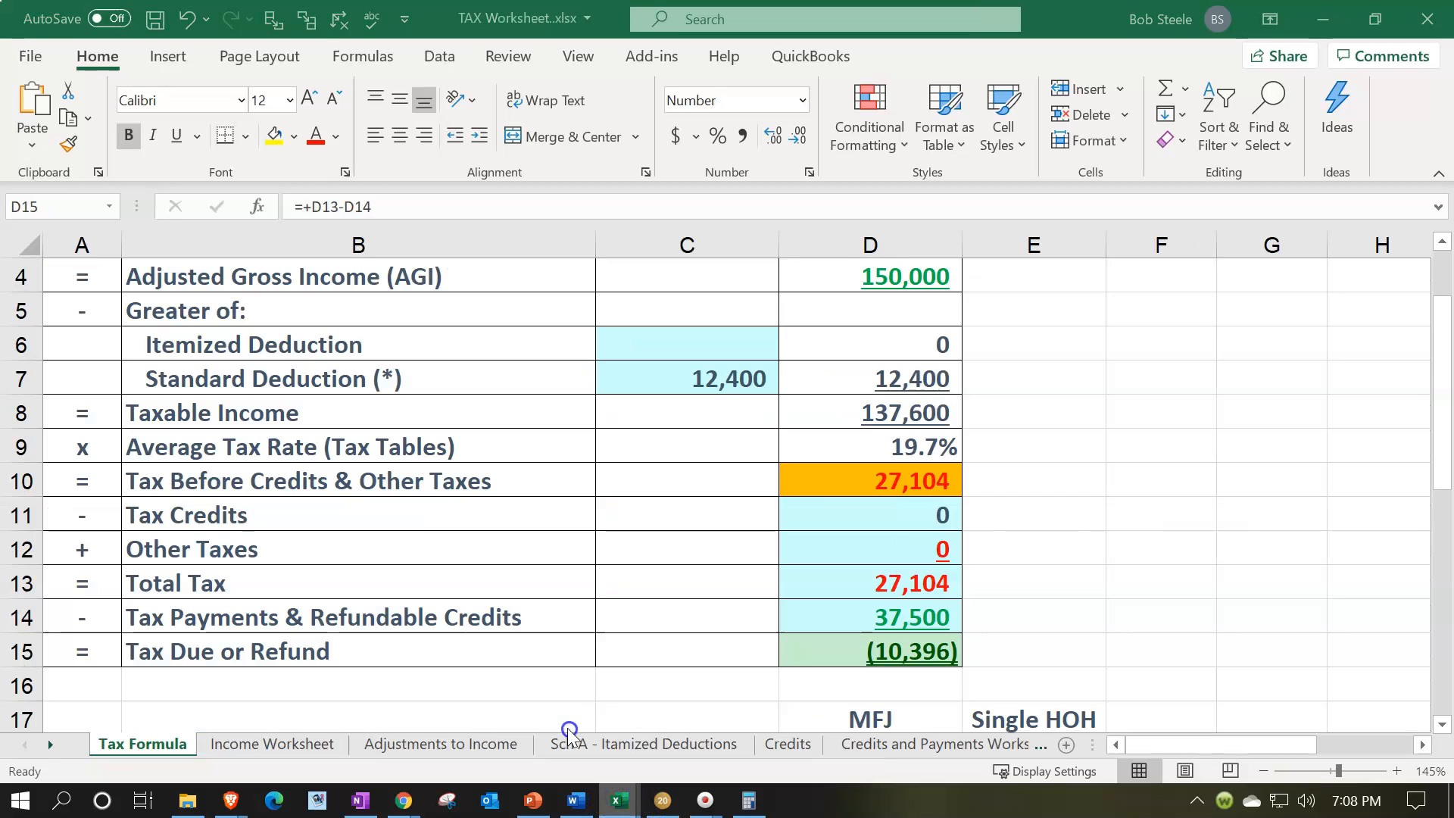
{"action": "left_click", "coordinate": [1324, 20]}
{"action": "left_click", "coordinate": [1323, 20]}
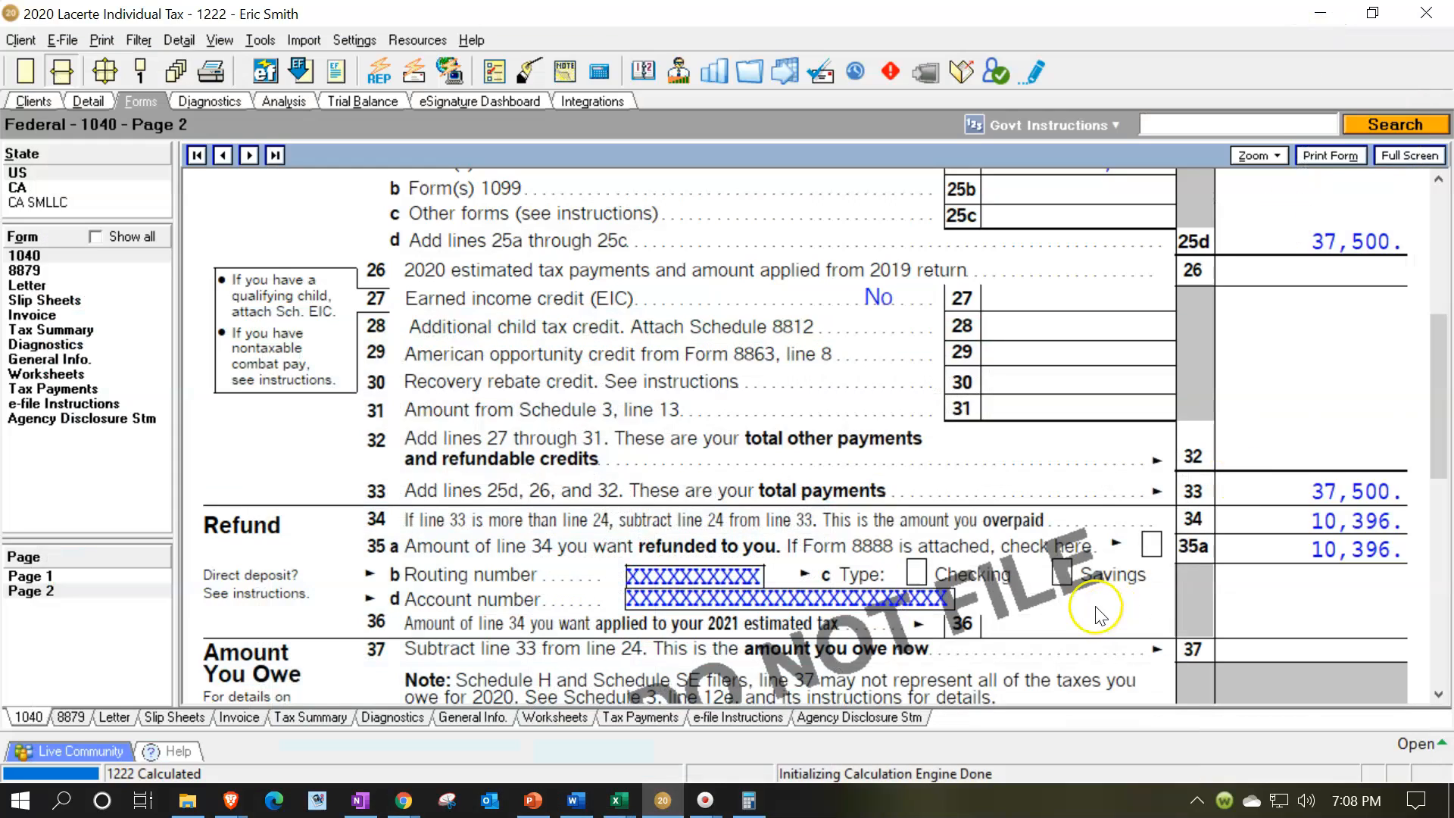
{"action": "left_click", "coordinate": [90, 329]}
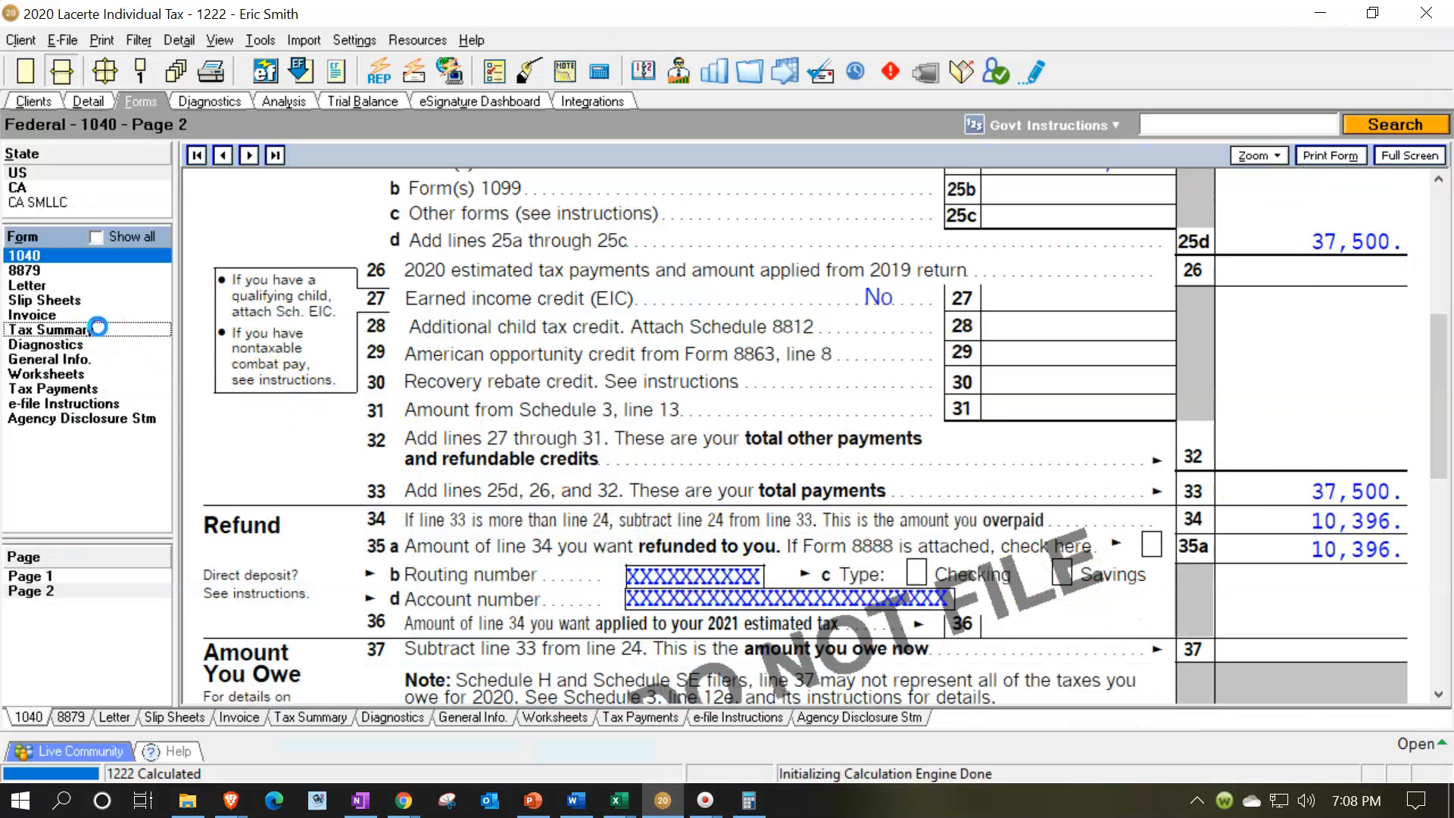
Compare income, tax computation, payments and refund on Lacerte's Tax Summary with the Tax Formula sheet of the Excel tax worksheet
{"action": "scroll", "coordinate": [550, 443], "scroll_direction": "down", "scroll_amount": 3}
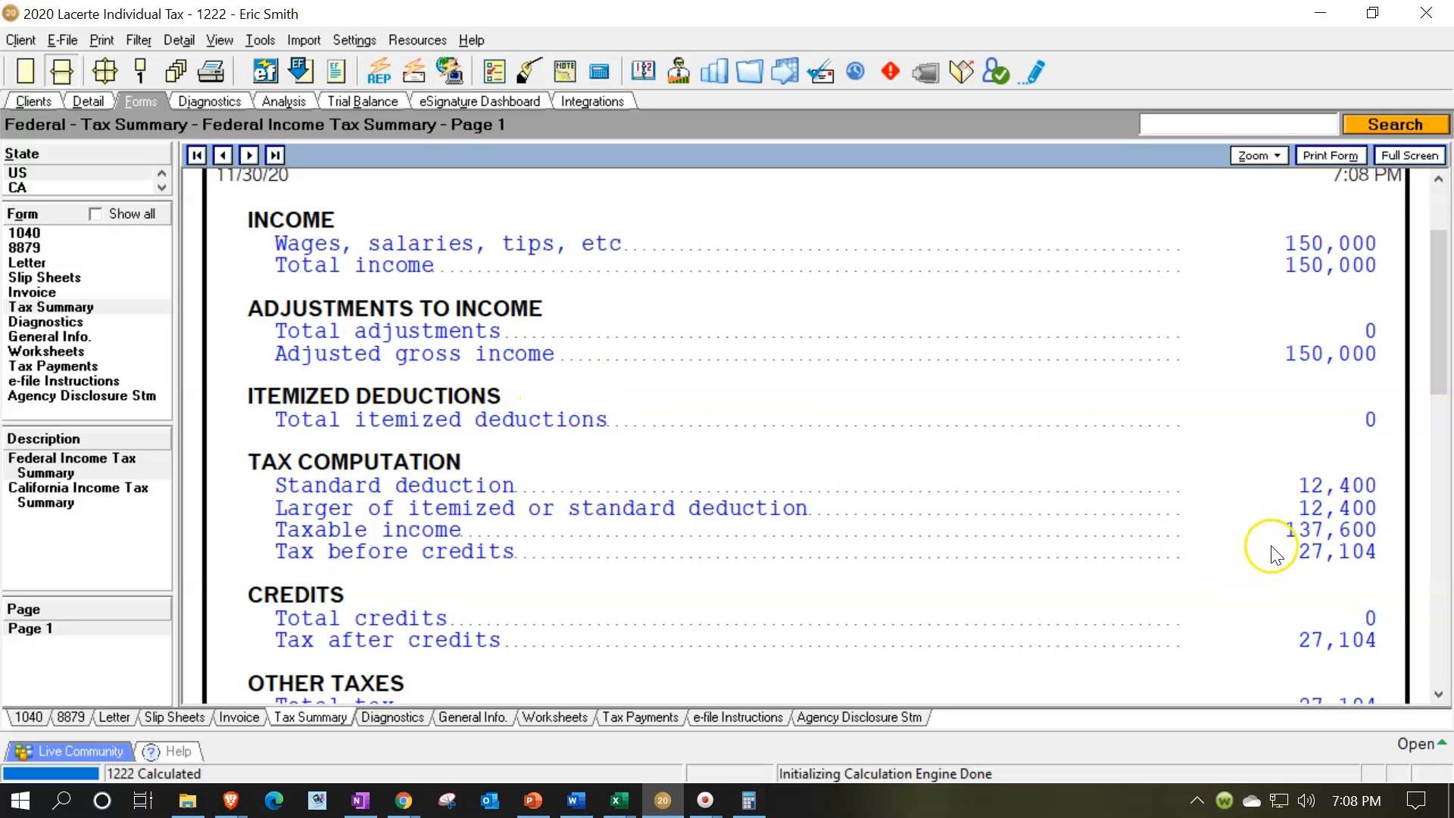
{"action": "mouse_move", "coordinate": [617, 795]}
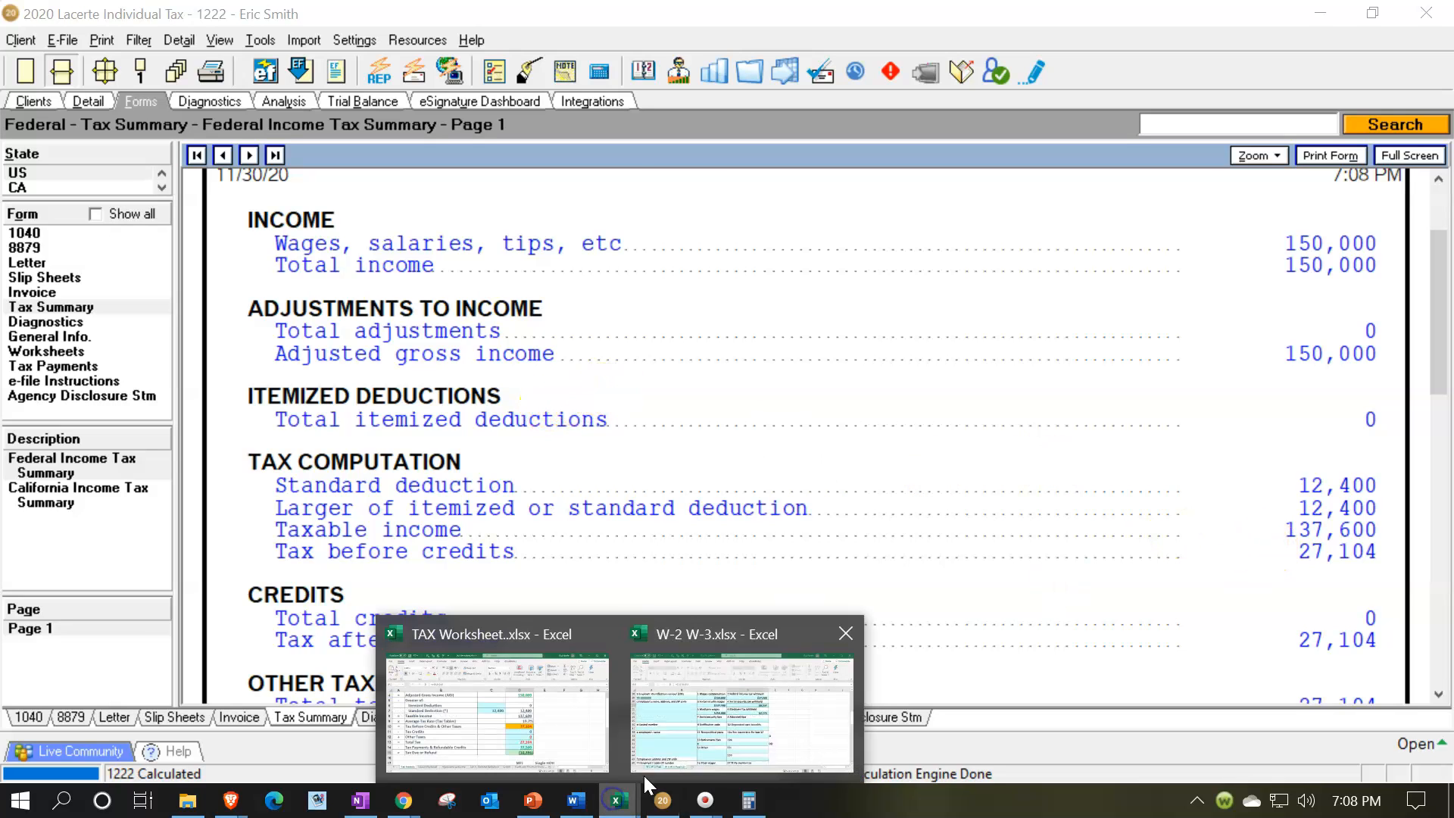
{"action": "left_click", "coordinate": [497, 712]}
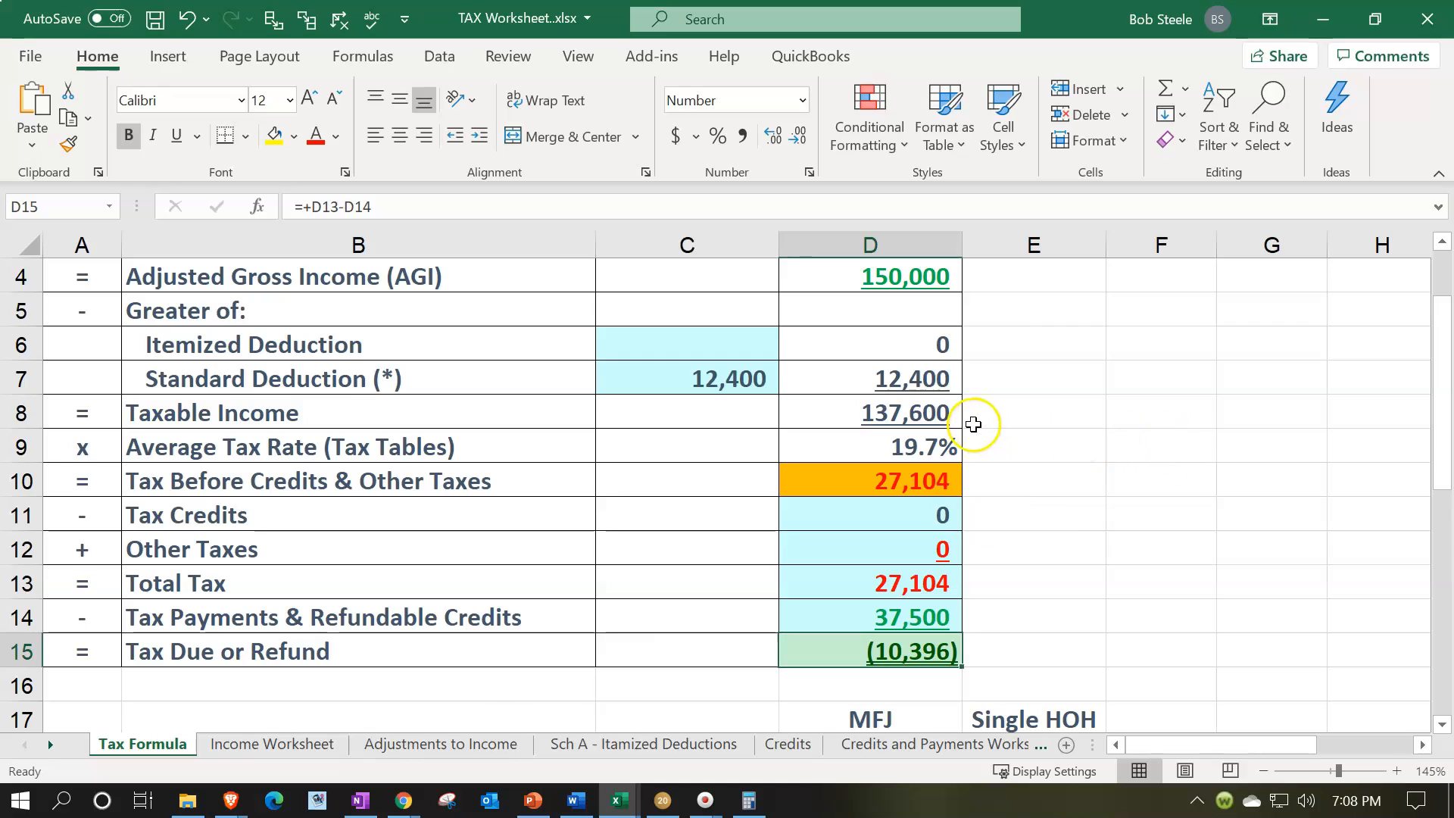
{"action": "left_click", "coordinate": [838, 489]}
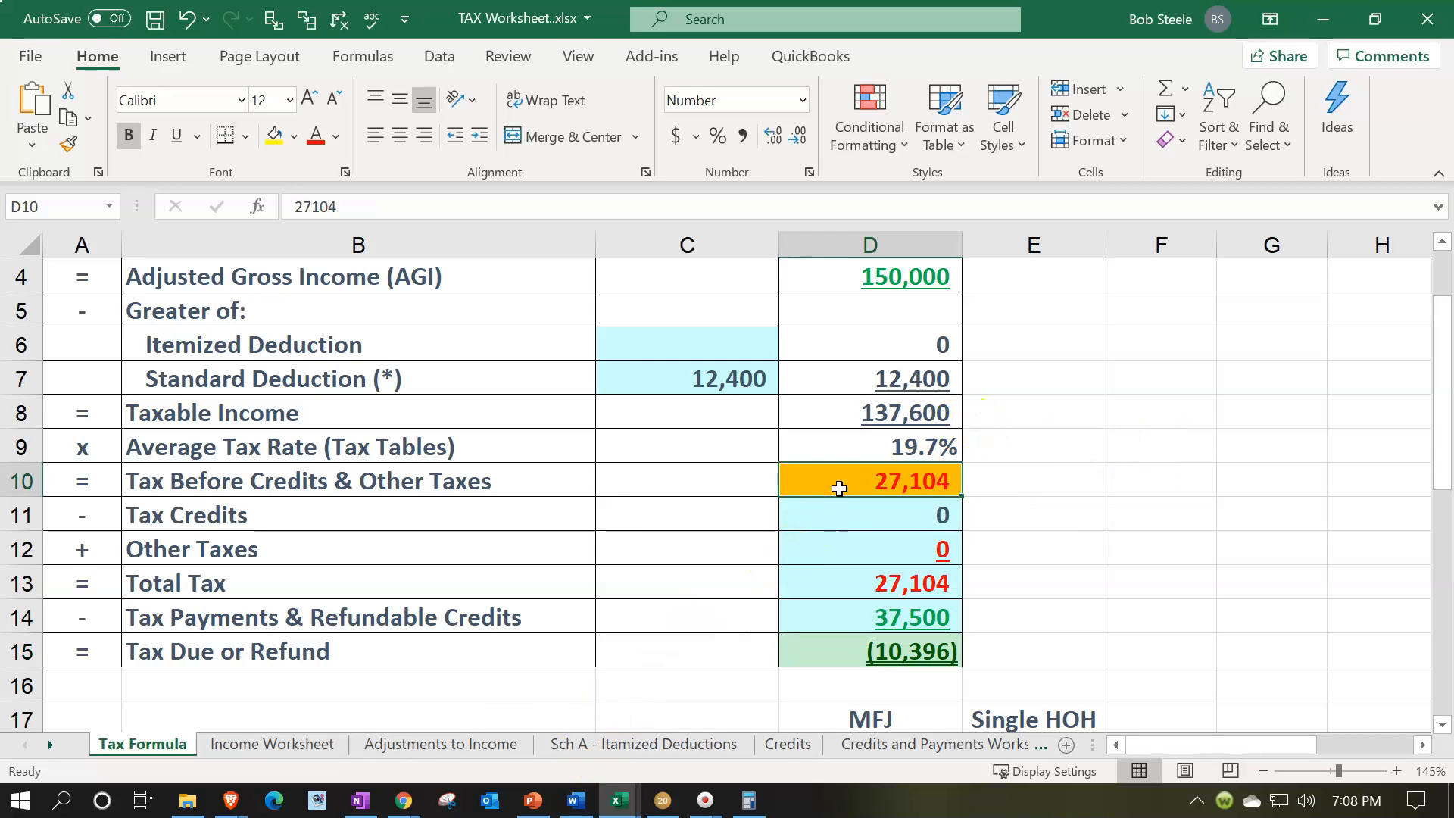
{"action": "left_click", "coordinate": [846, 614]}
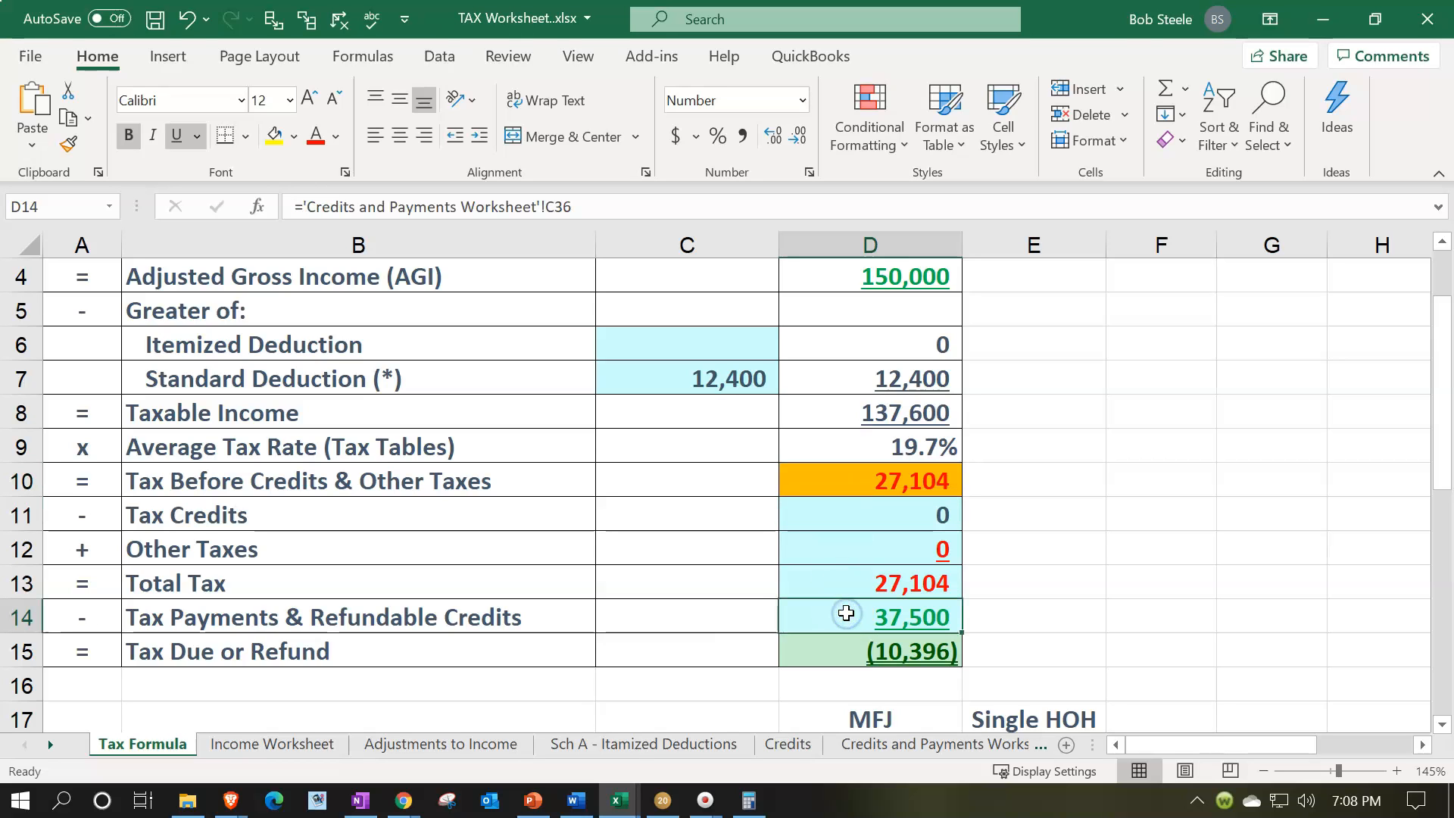
{"action": "left_click", "coordinate": [660, 801]}
{"action": "scroll", "coordinate": [848, 610], "scroll_direction": "down", "scroll_amount": 4}
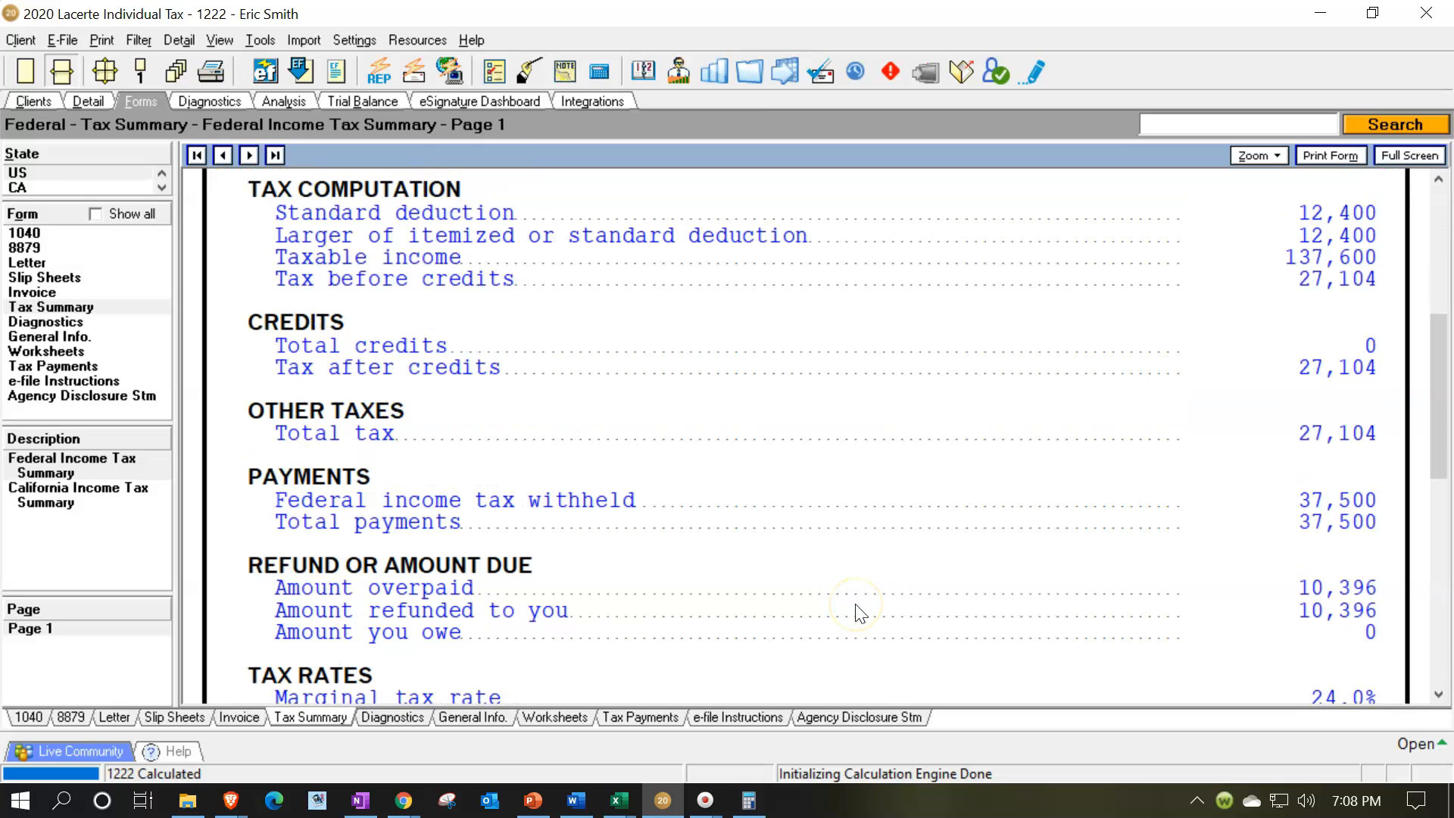
{"action": "scroll", "coordinate": [858, 611], "scroll_direction": "up", "scroll_amount": 6}
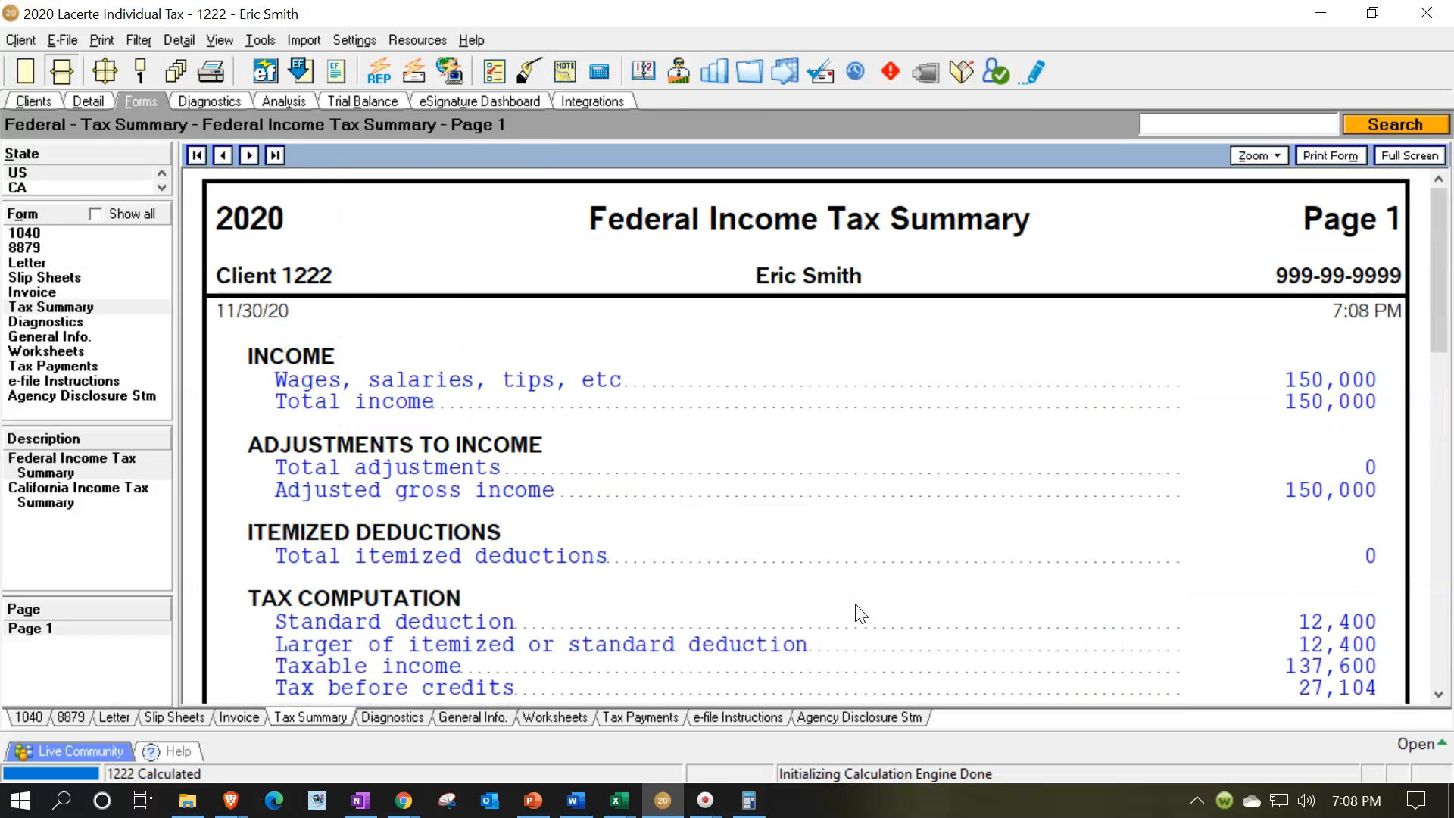
Return to the Wages detail in Lacerte, and examine boxes 1 and 2 of the lower W-2 in Excel's W-2 W-3 workbook
{"action": "left_click", "coordinate": [88, 101]}
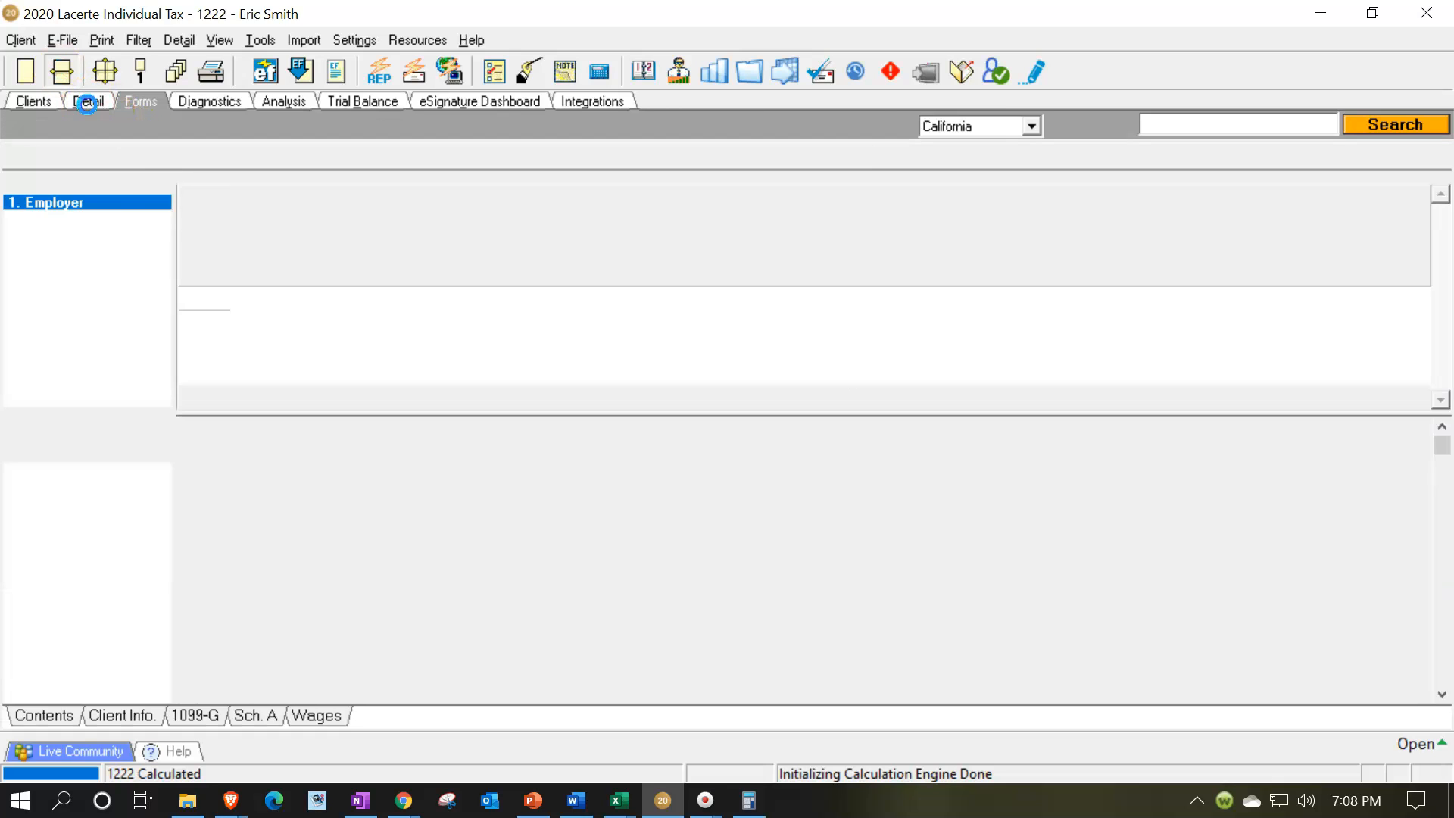
{"action": "mouse_move", "coordinate": [620, 799]}
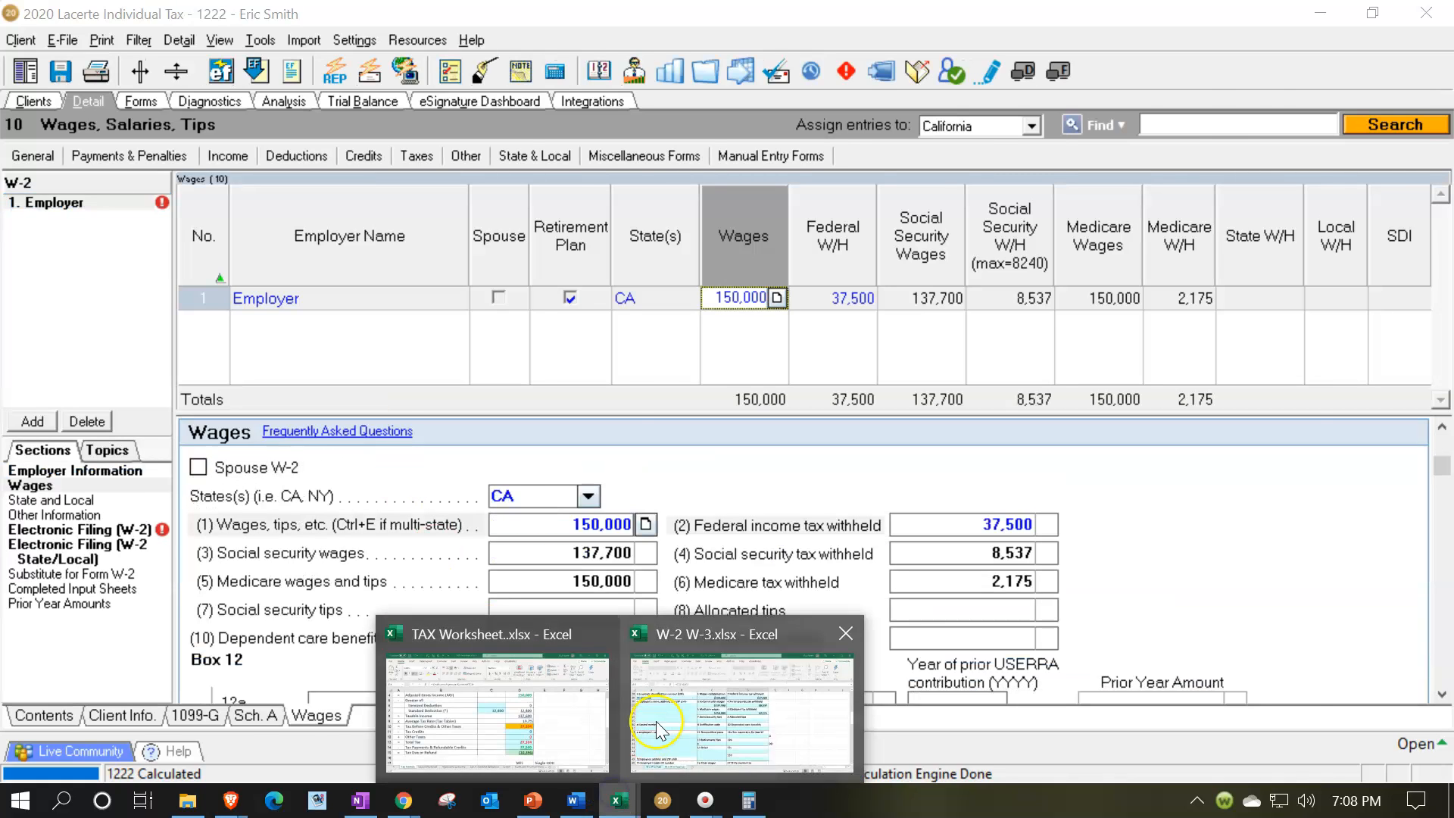
{"action": "left_click", "coordinate": [656, 721]}
{"action": "scroll", "coordinate": [712, 546], "scroll_direction": "down", "scroll_amount": 7}
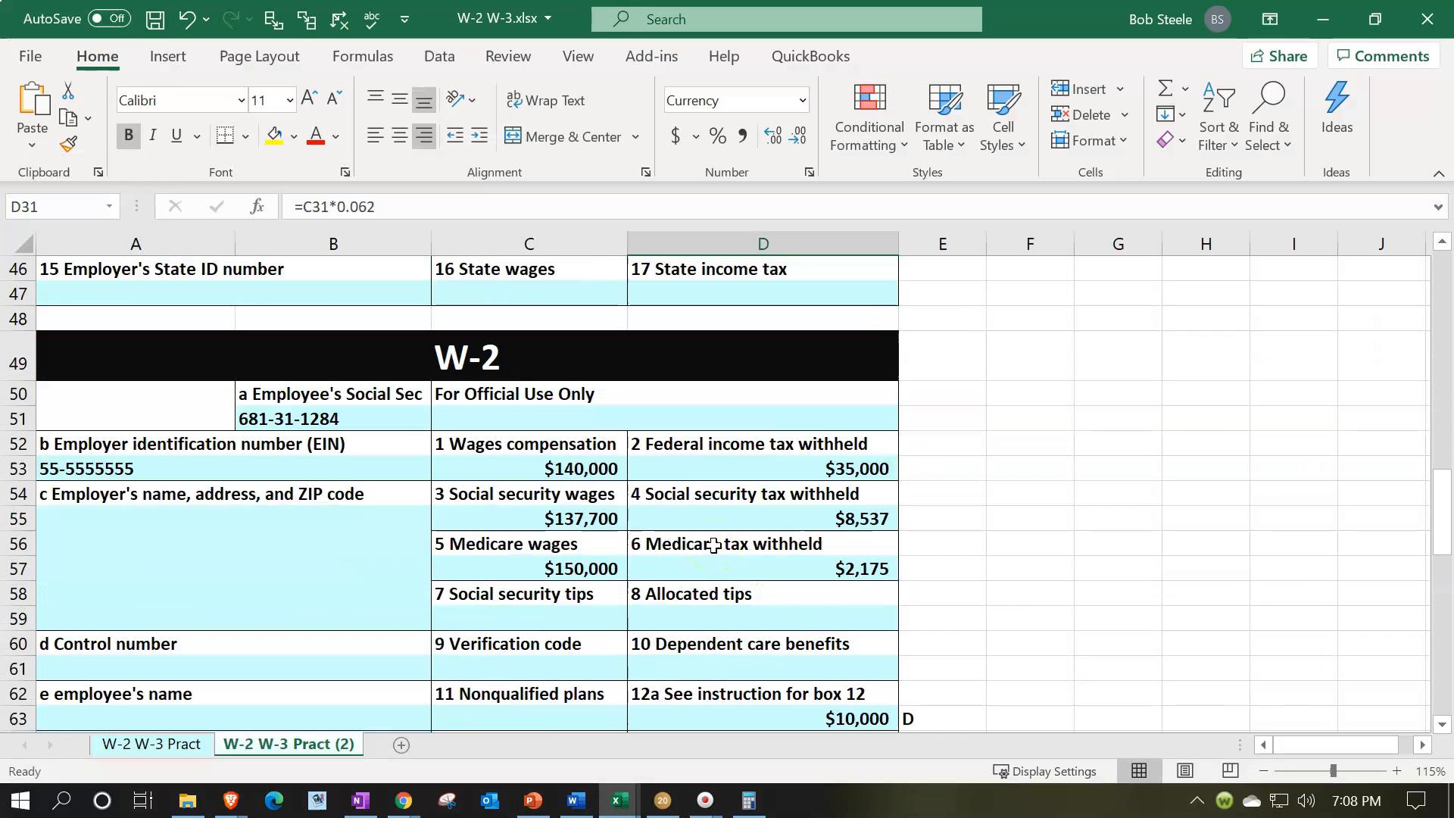
{"action": "left_click", "coordinate": [548, 395]}
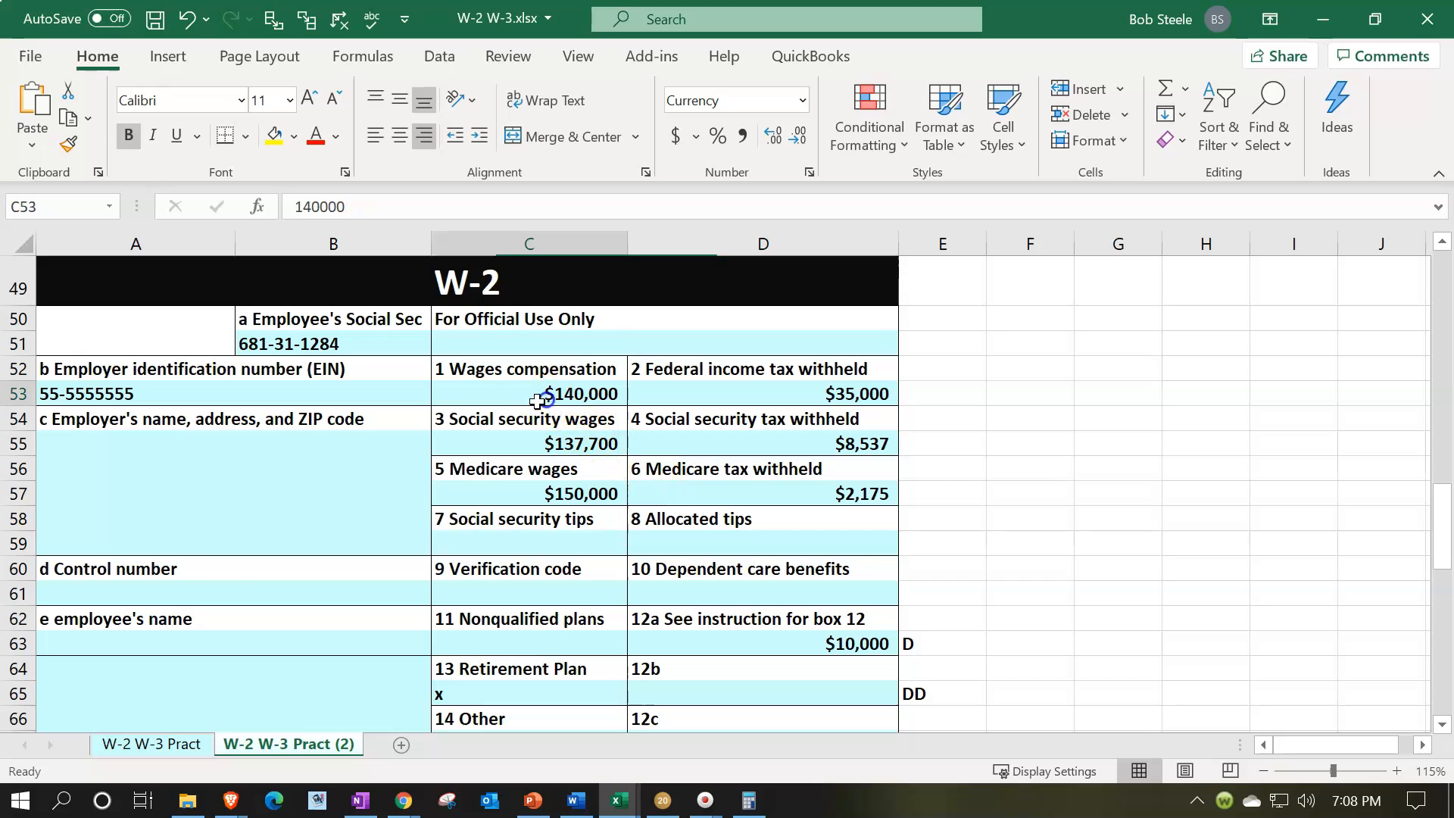
{"action": "key", "text": "Right"}
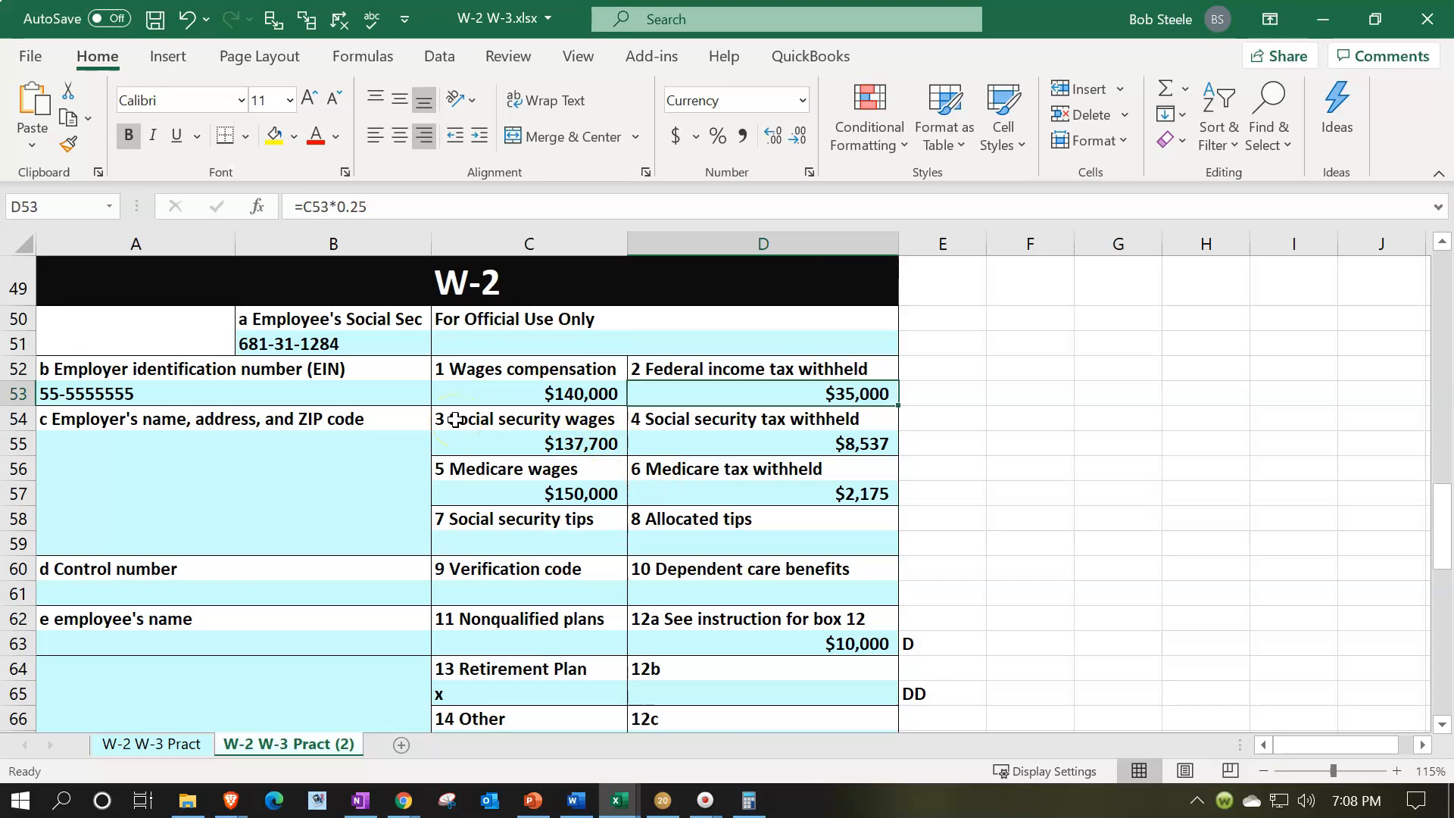
Review the Social Security and Medicare wages and withholding in boxes 3 to 6 of the lower W-2
{"action": "key", "text": "Down"}
{"action": "key", "text": "Left"}
{"action": "key", "text": "Down"}
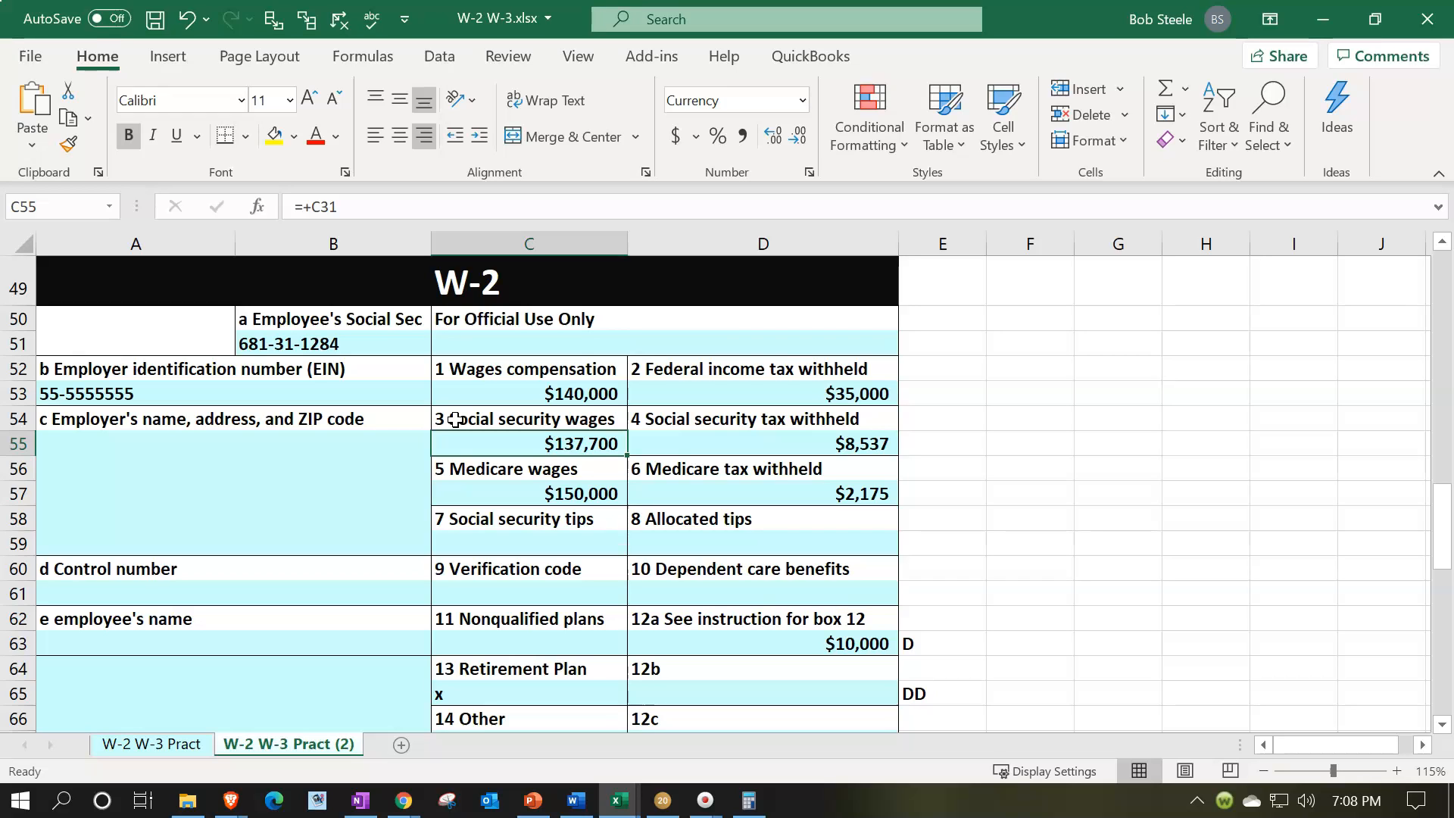
{"action": "key", "text": "Right"}
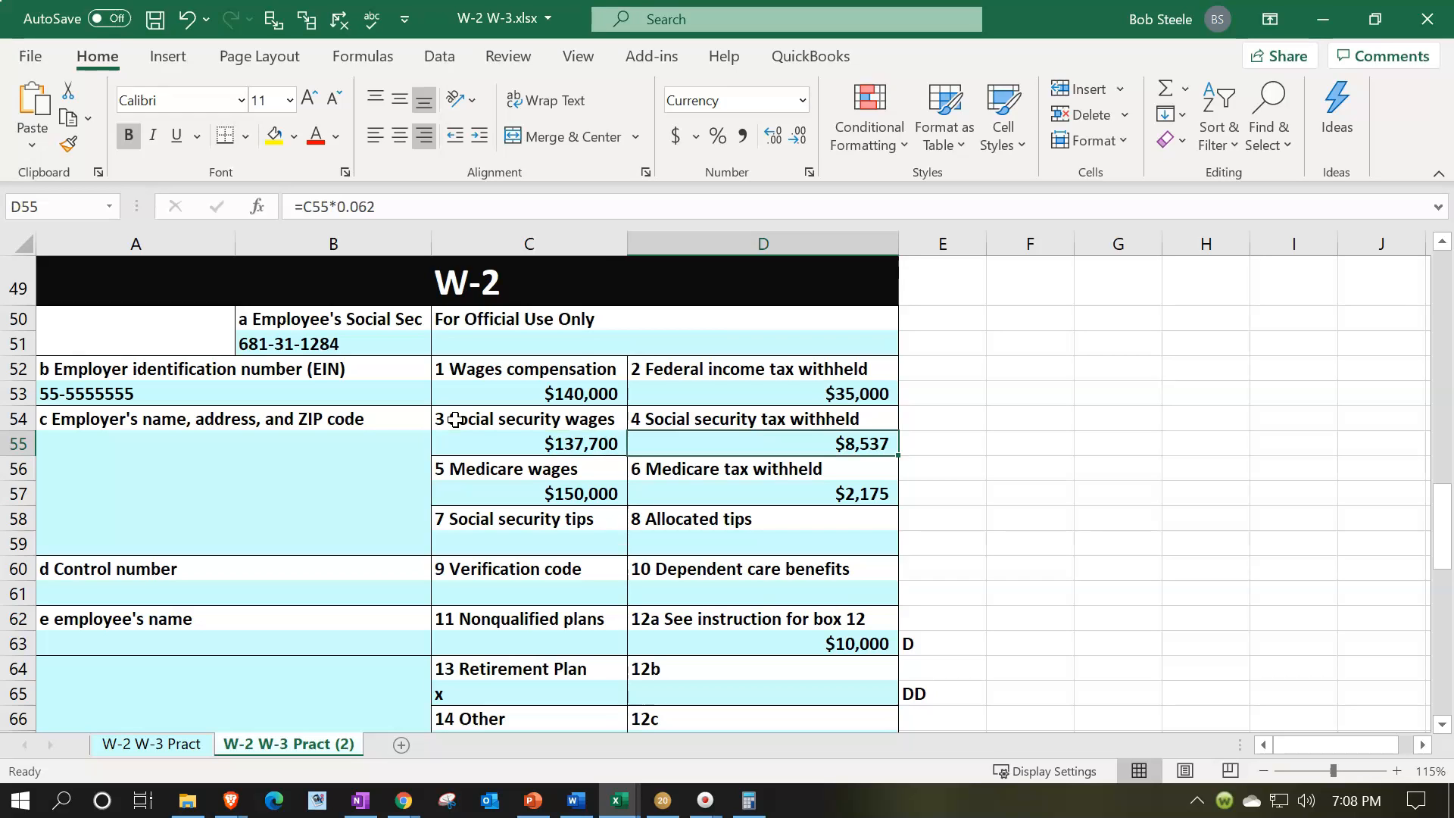
{"action": "key", "text": "Down"}
{"action": "key", "text": "Down"}
{"action": "key", "text": "Left"}
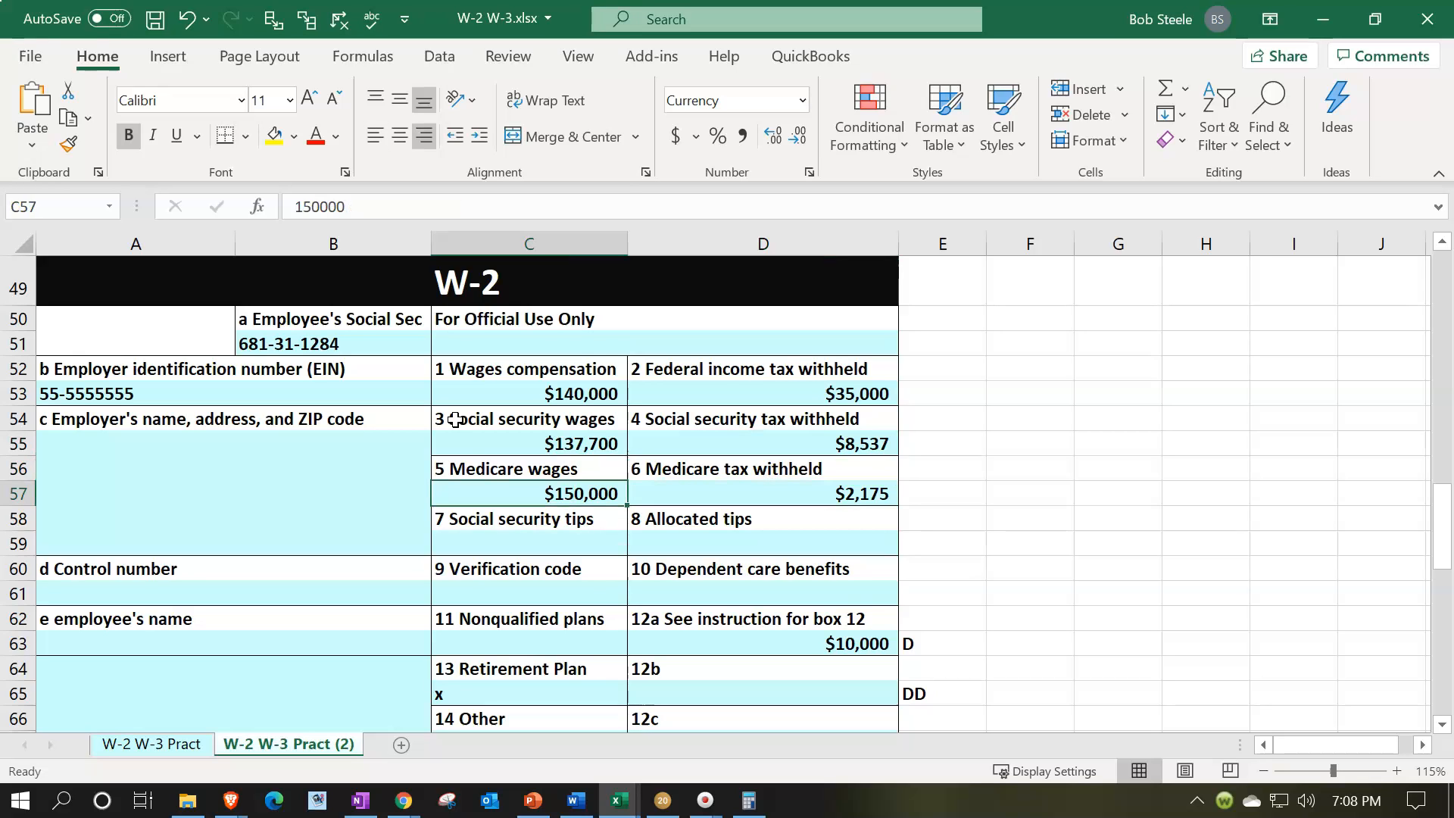
{"action": "key", "text": "Right"}
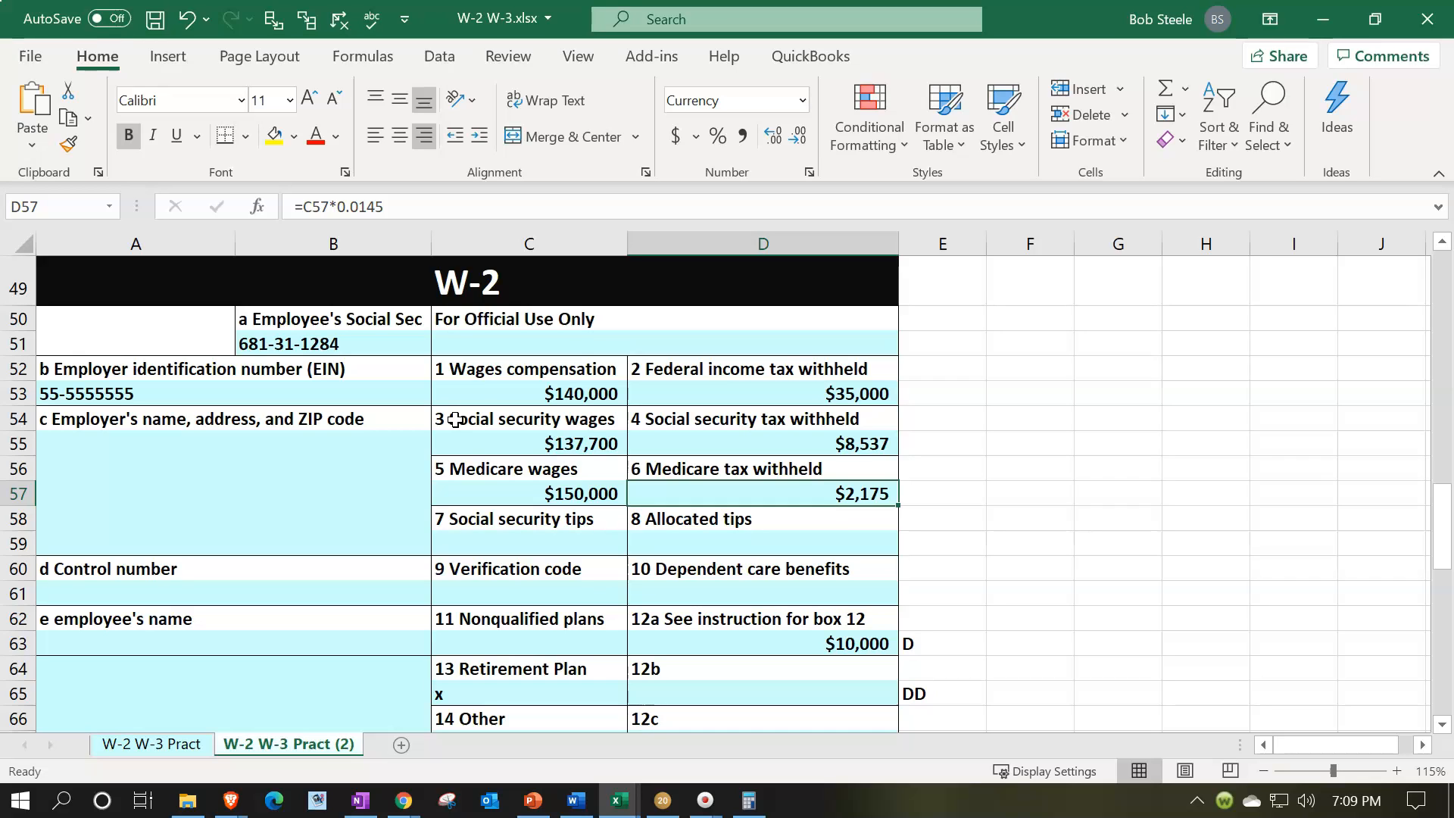
Compare Medicare wages with box 1 wages on the lower W-2, and examine the box 12a amount and its code
{"action": "left_click", "coordinate": [468, 493]}
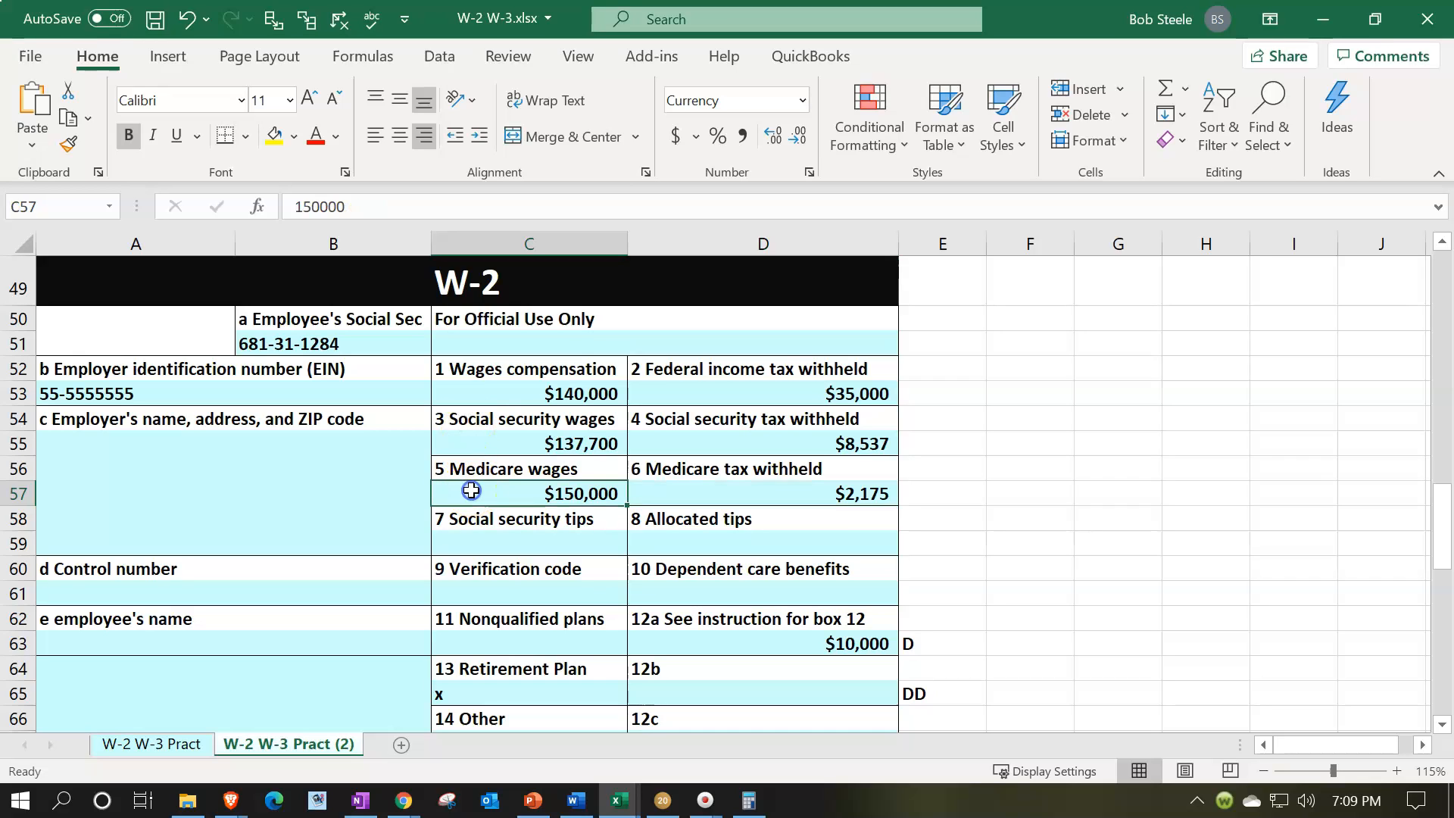
{"action": "left_click", "coordinate": [486, 395]}
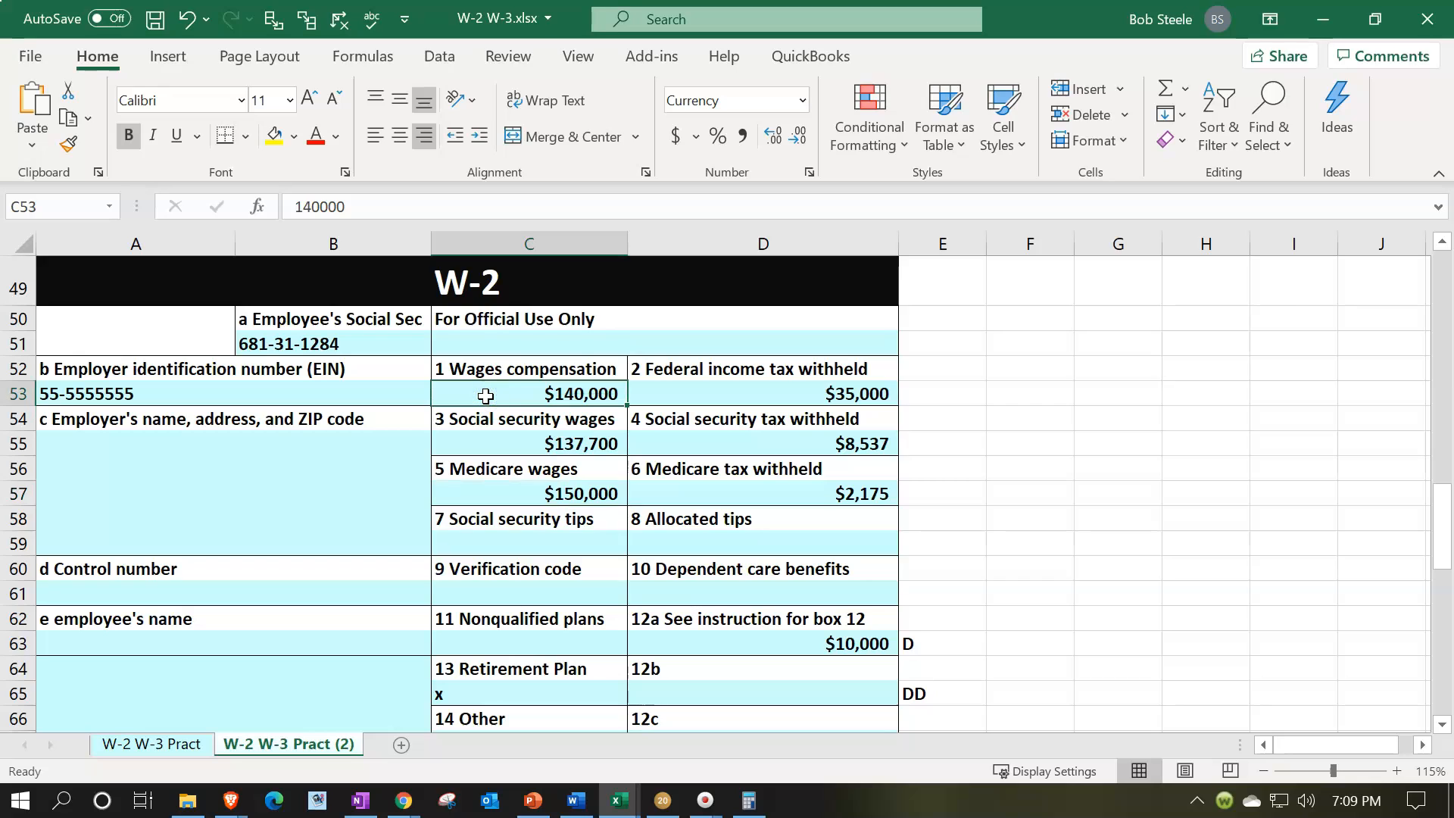
{"action": "left_click", "coordinate": [767, 641]}
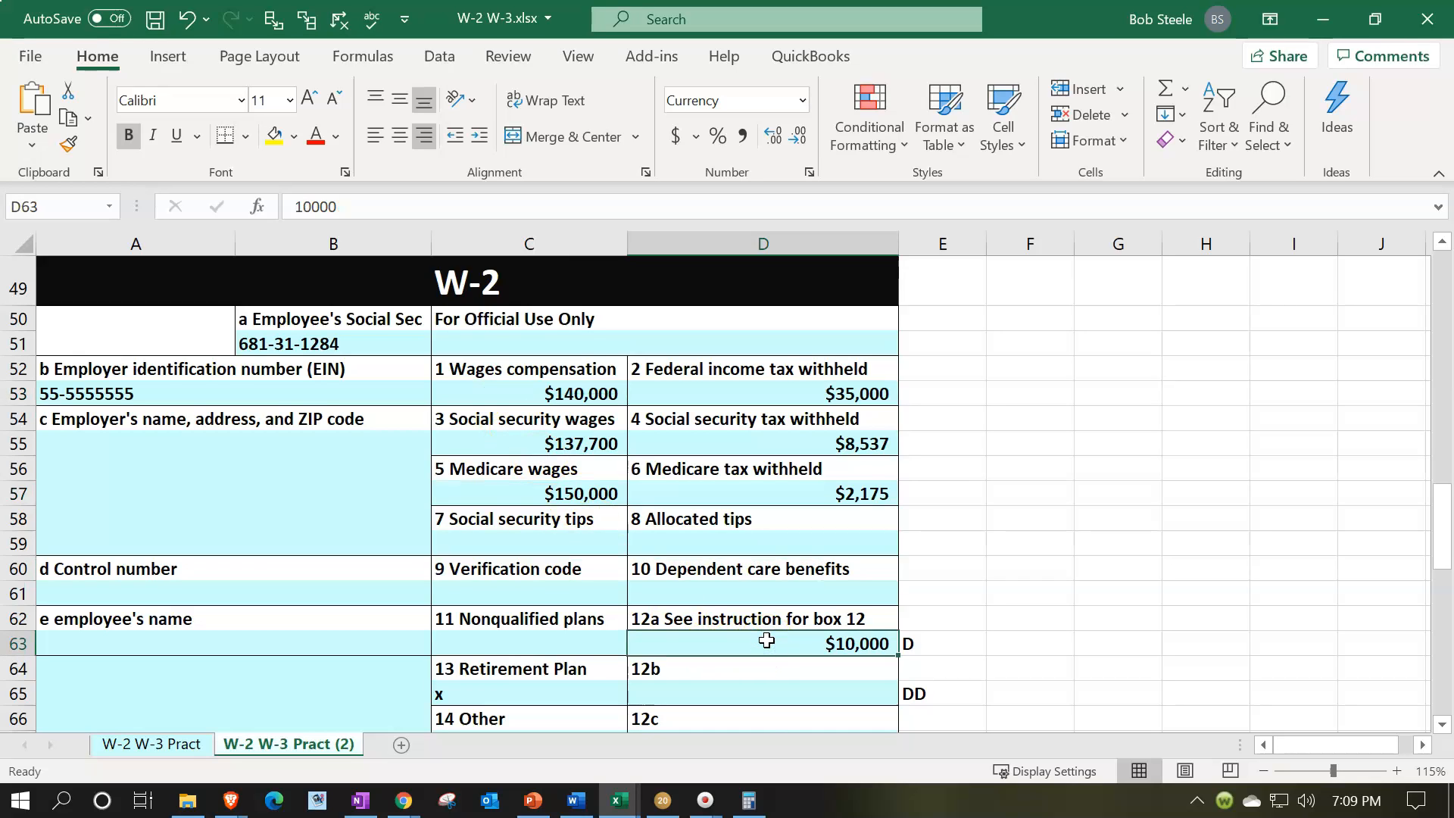
{"action": "scroll", "coordinate": [767, 640], "scroll_direction": "down", "scroll_amount": 2}
{"action": "left_click", "coordinate": [761, 542]}
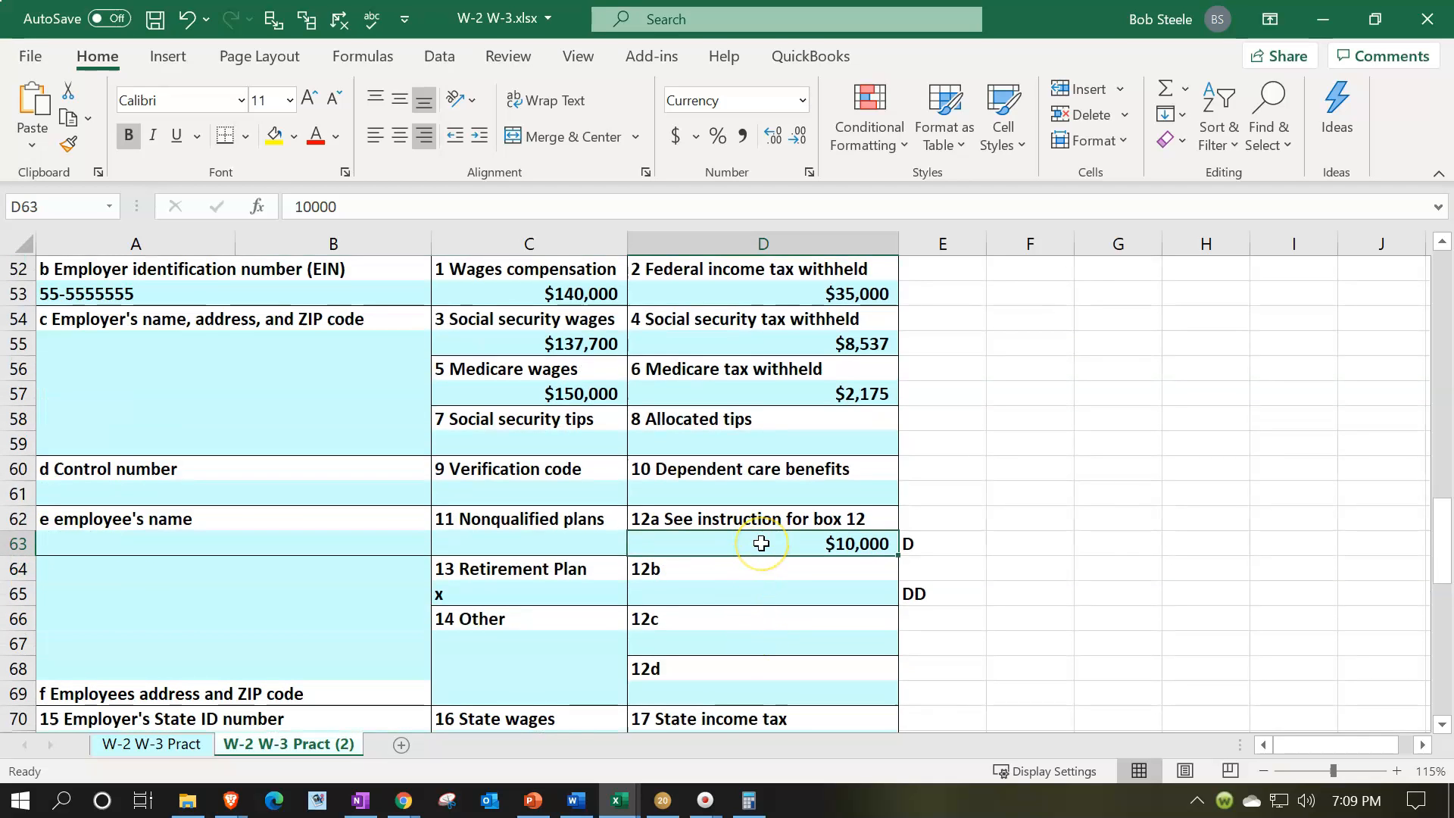
{"action": "left_click", "coordinate": [923, 539]}
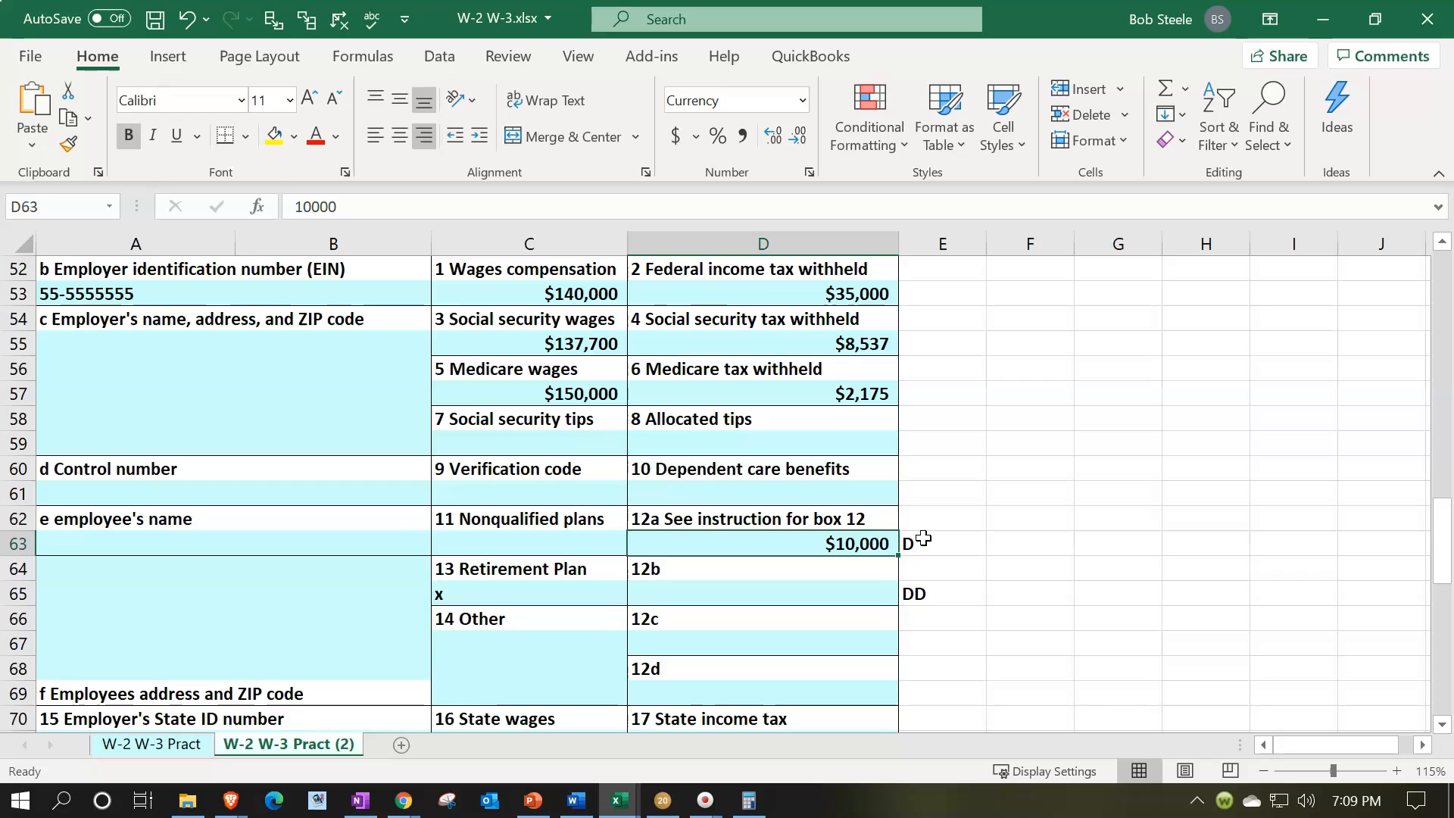
{"action": "left_click", "coordinate": [922, 538]}
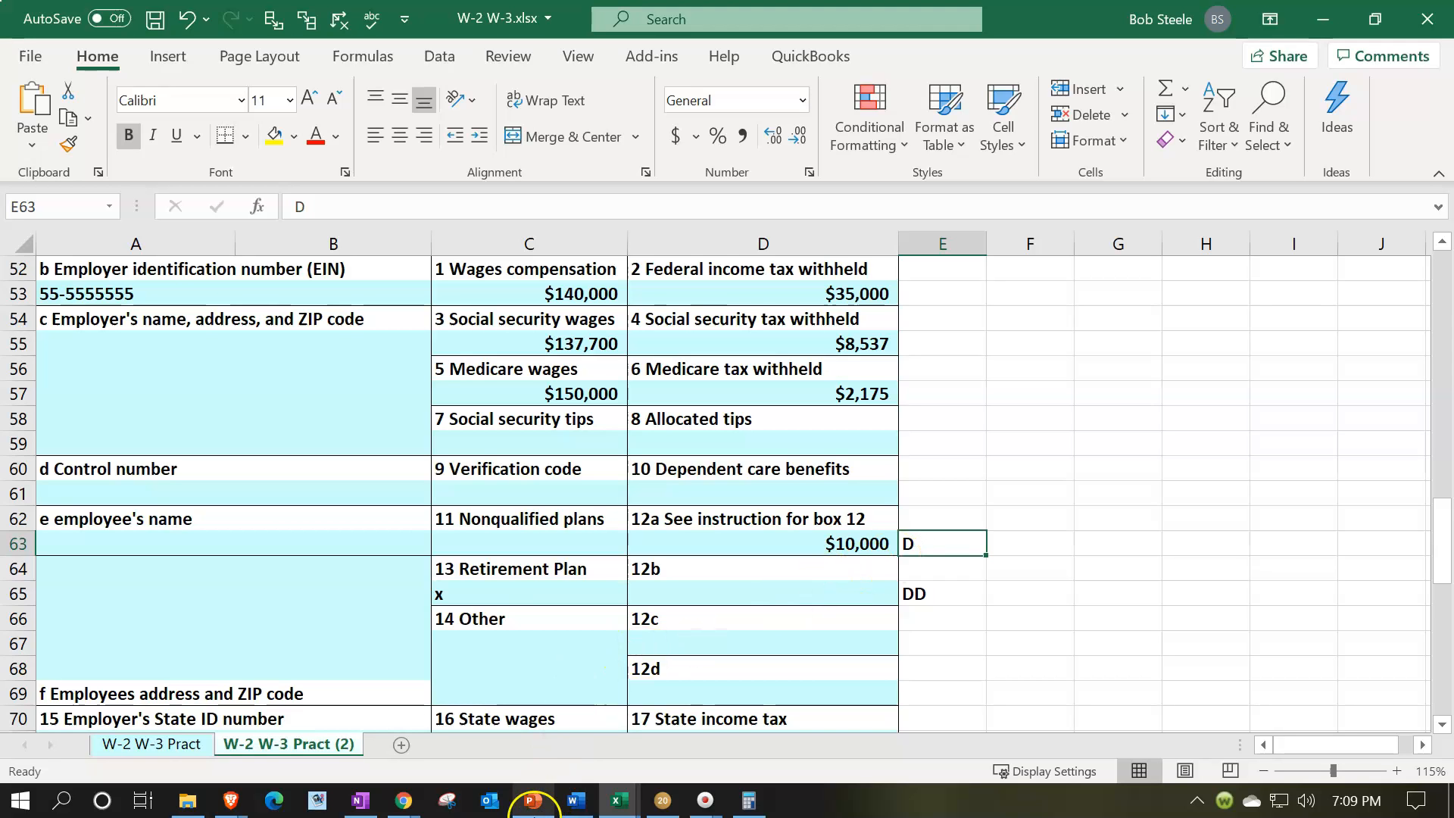
Switch to PowerPoint and consult the box 12 code descriptions in the Instructions for Employee on slides 3 and 4
{"action": "left_click", "coordinate": [533, 800]}
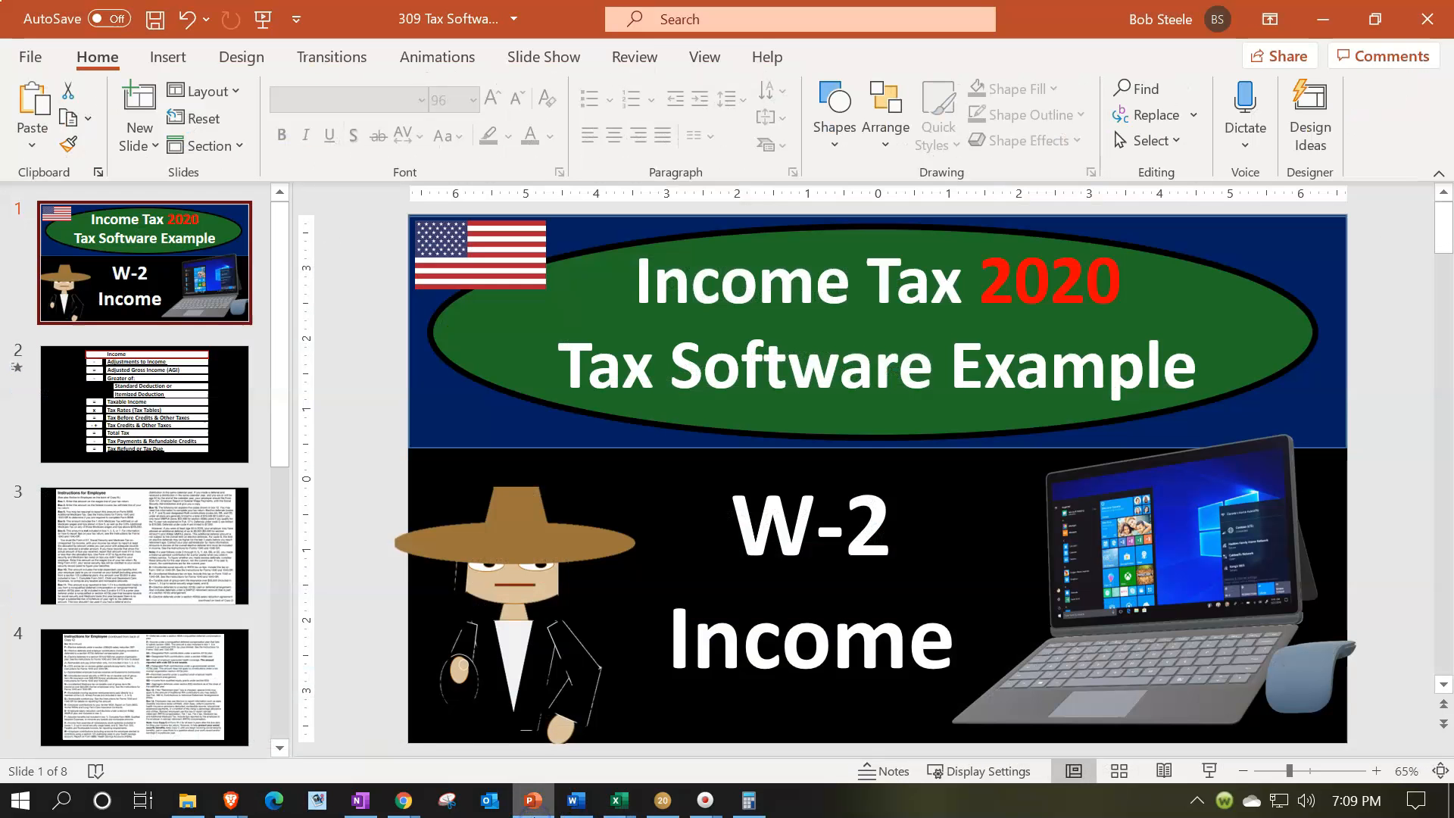
{"action": "left_click", "coordinate": [165, 497]}
{"action": "left_click", "coordinate": [546, 325]}
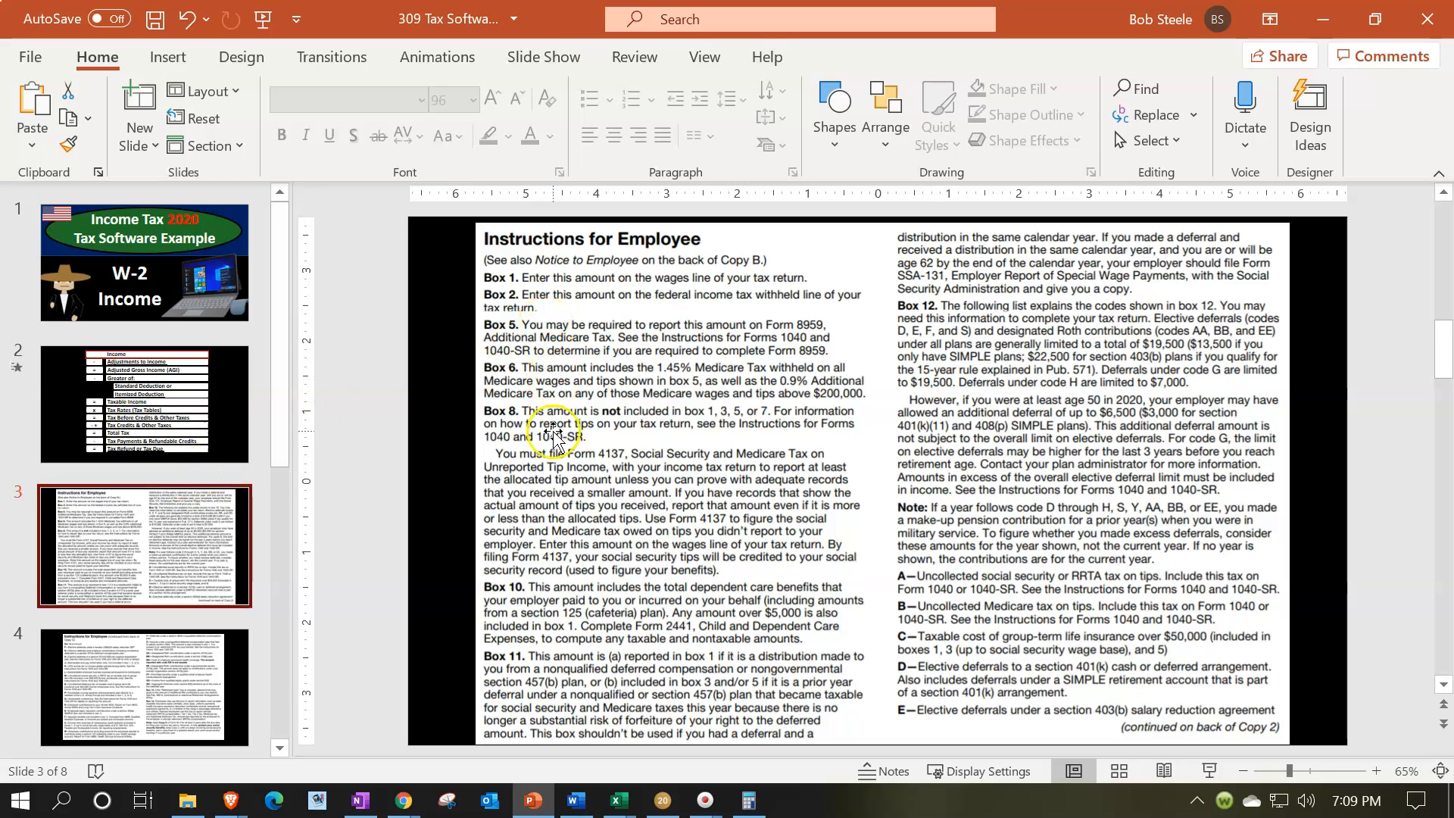
{"action": "left_click", "coordinate": [882, 561]}
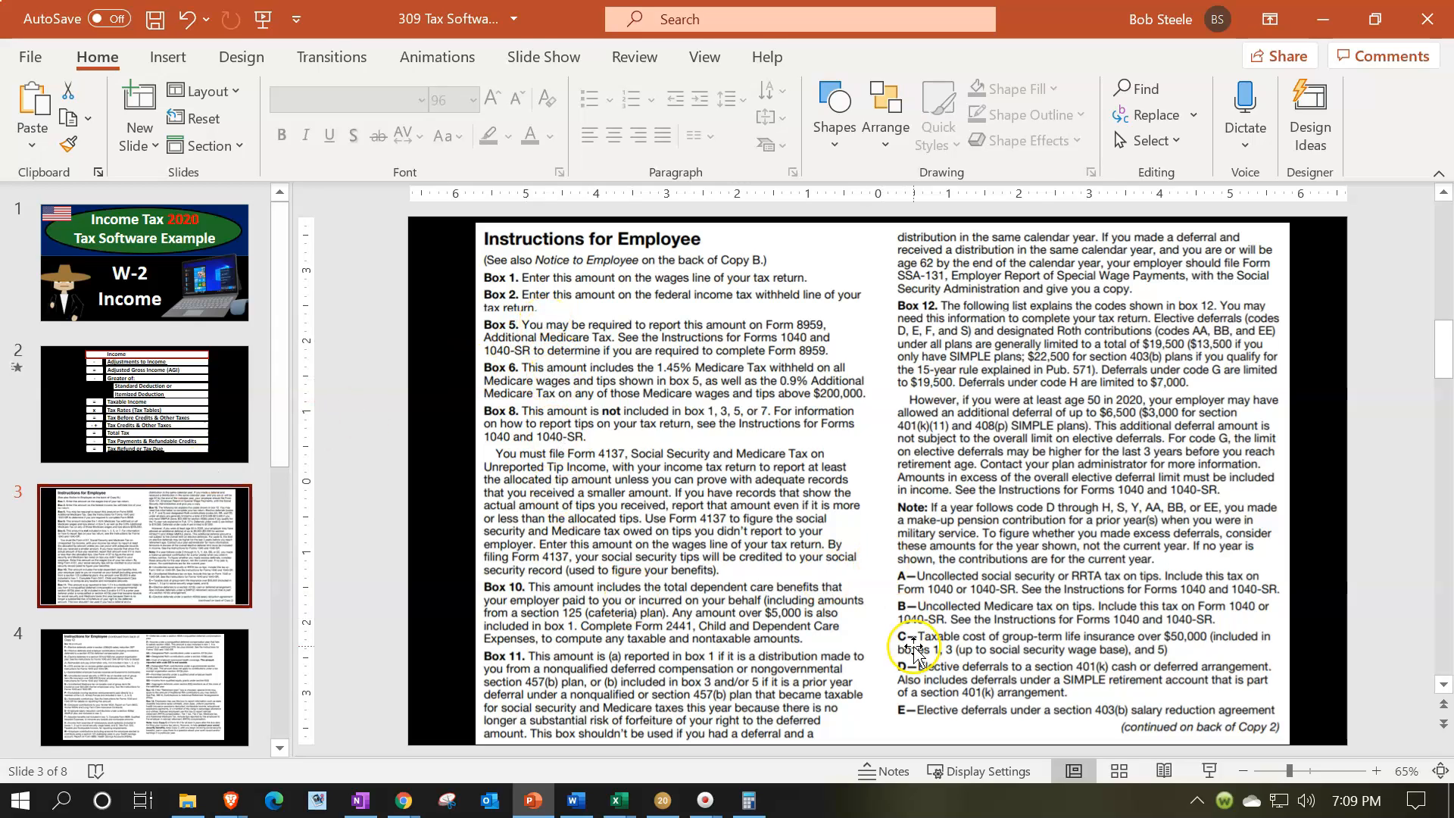
{"action": "left_click", "coordinate": [187, 691]}
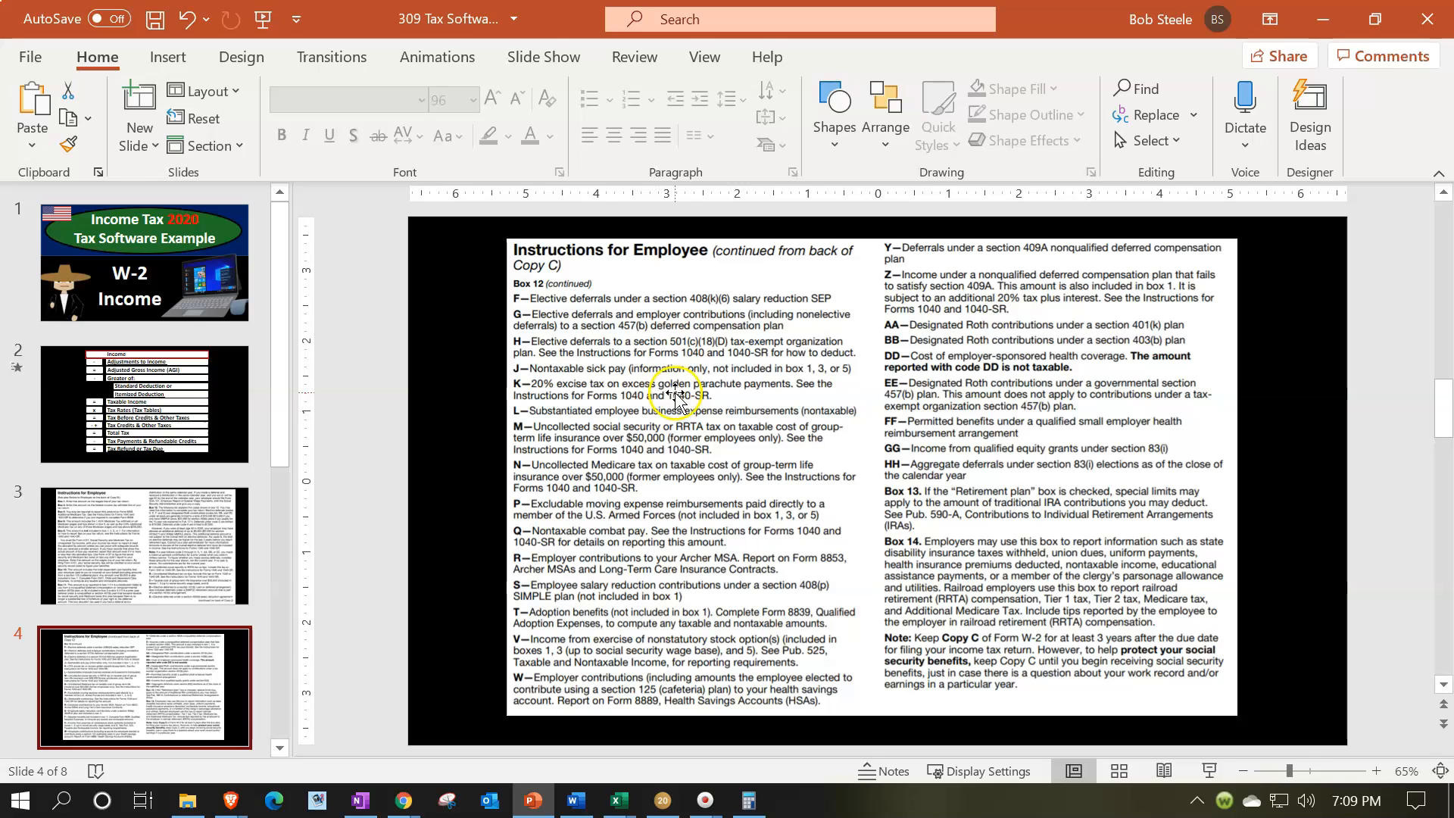
{"action": "key", "text": "Page_Up"}
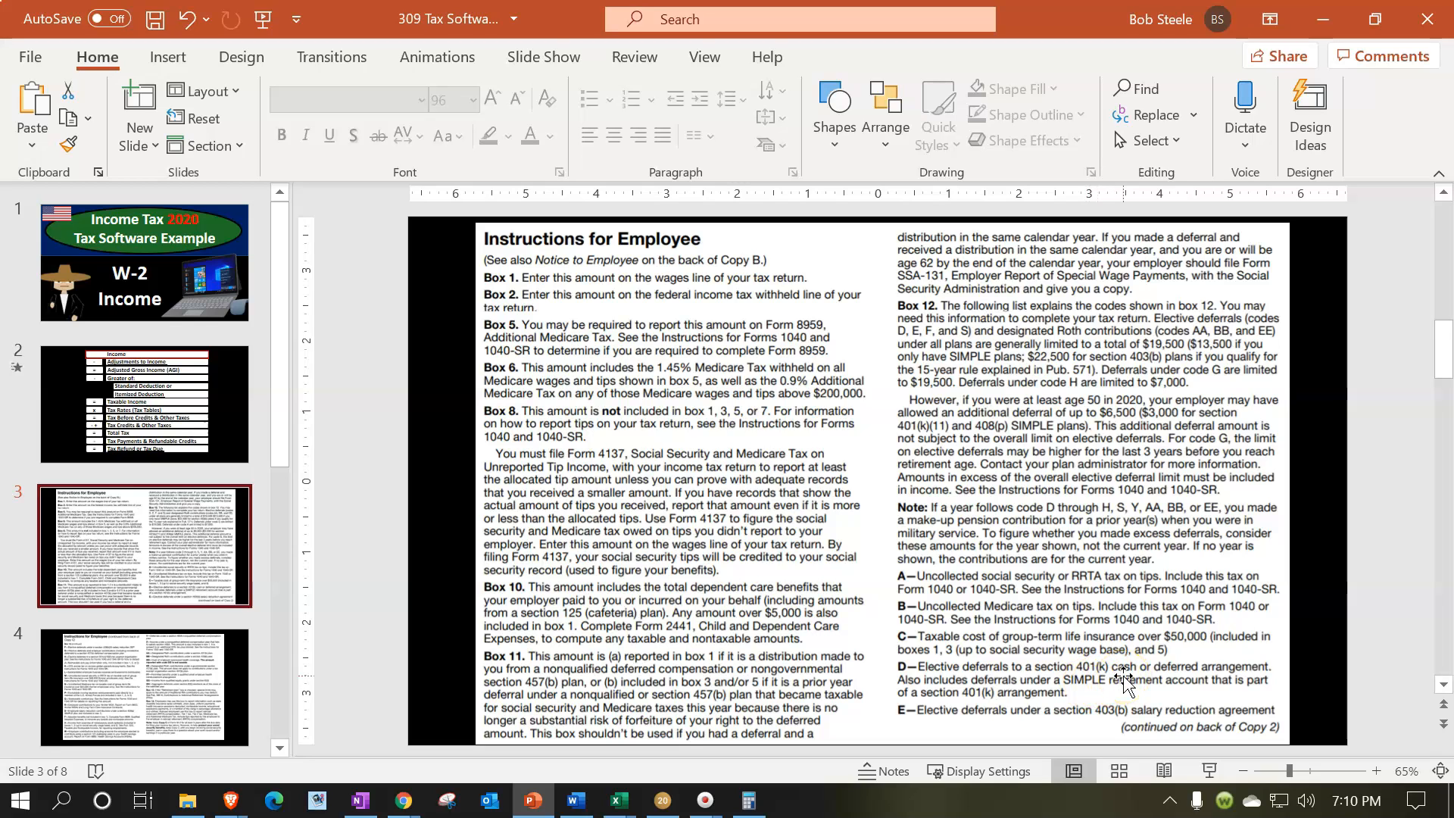
{"action": "left_click", "coordinate": [148, 703]}
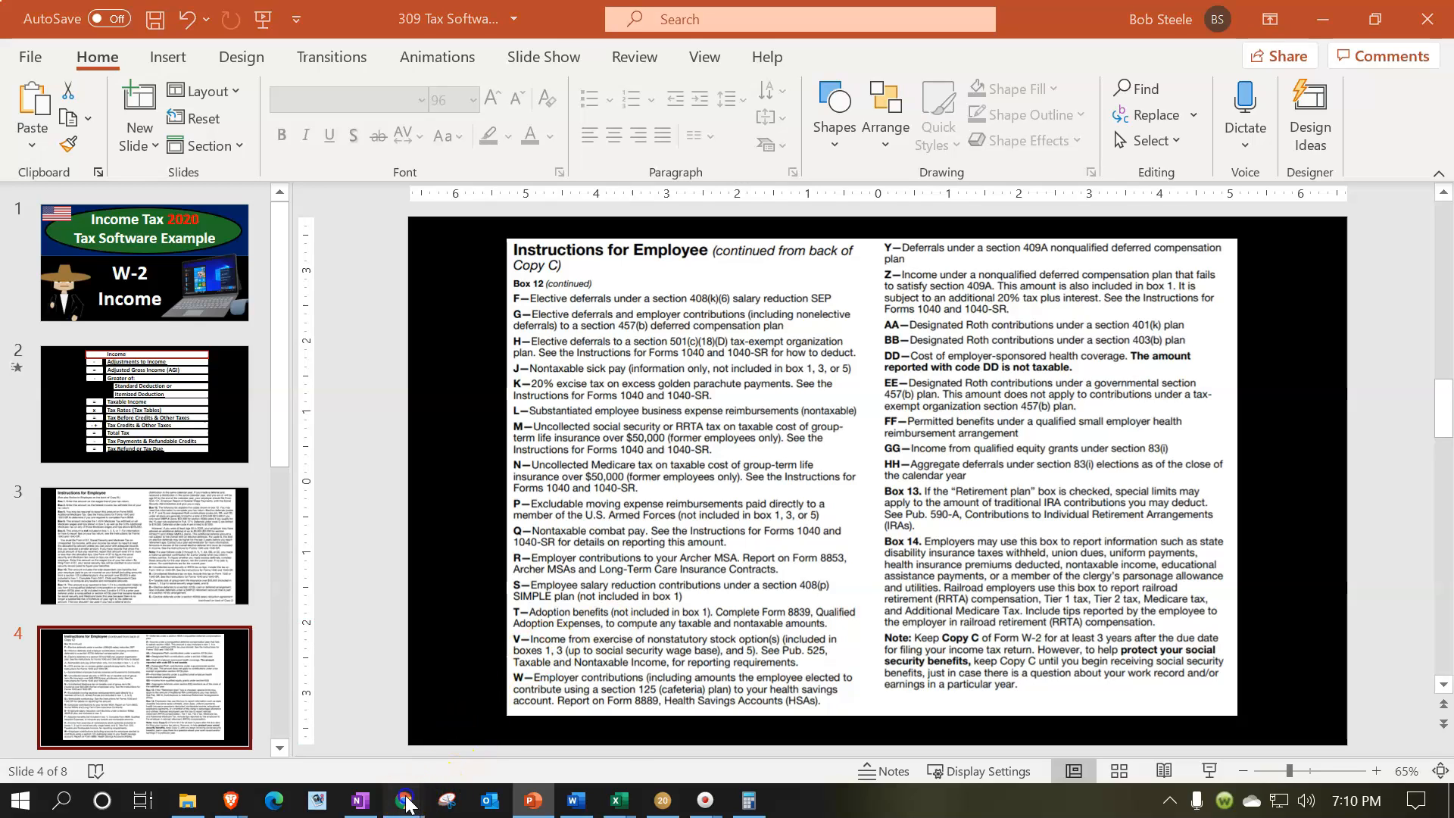
Switch to the 2020 Form W-2 PDF in Chrome and find the employee's blank W-2 form showing boxes 1 to 12
{"action": "mouse_move", "coordinate": [407, 803]}
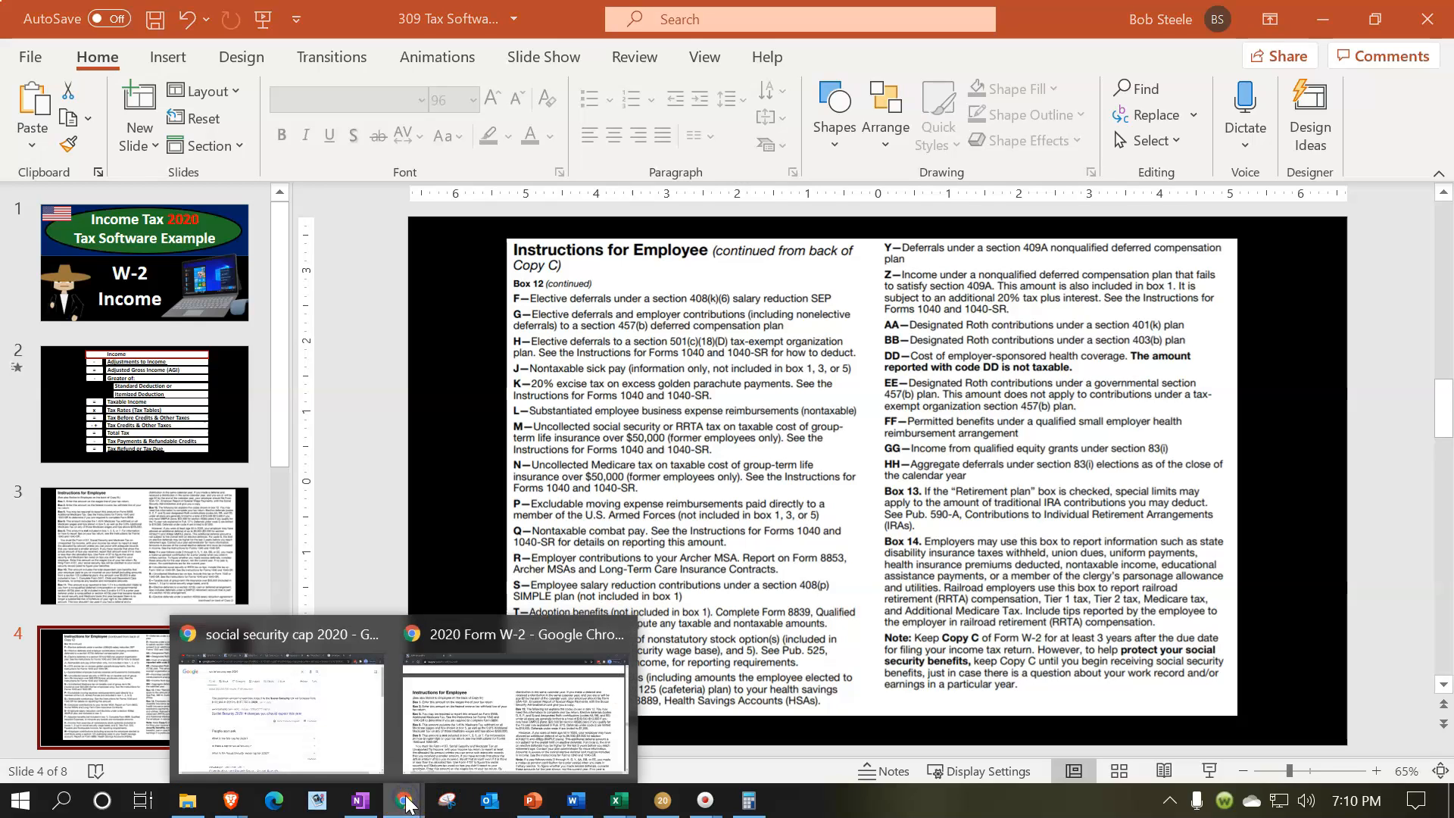
{"action": "left_click", "coordinate": [450, 731]}
{"action": "scroll", "coordinate": [449, 427], "scroll_direction": "up", "scroll_amount": 15}
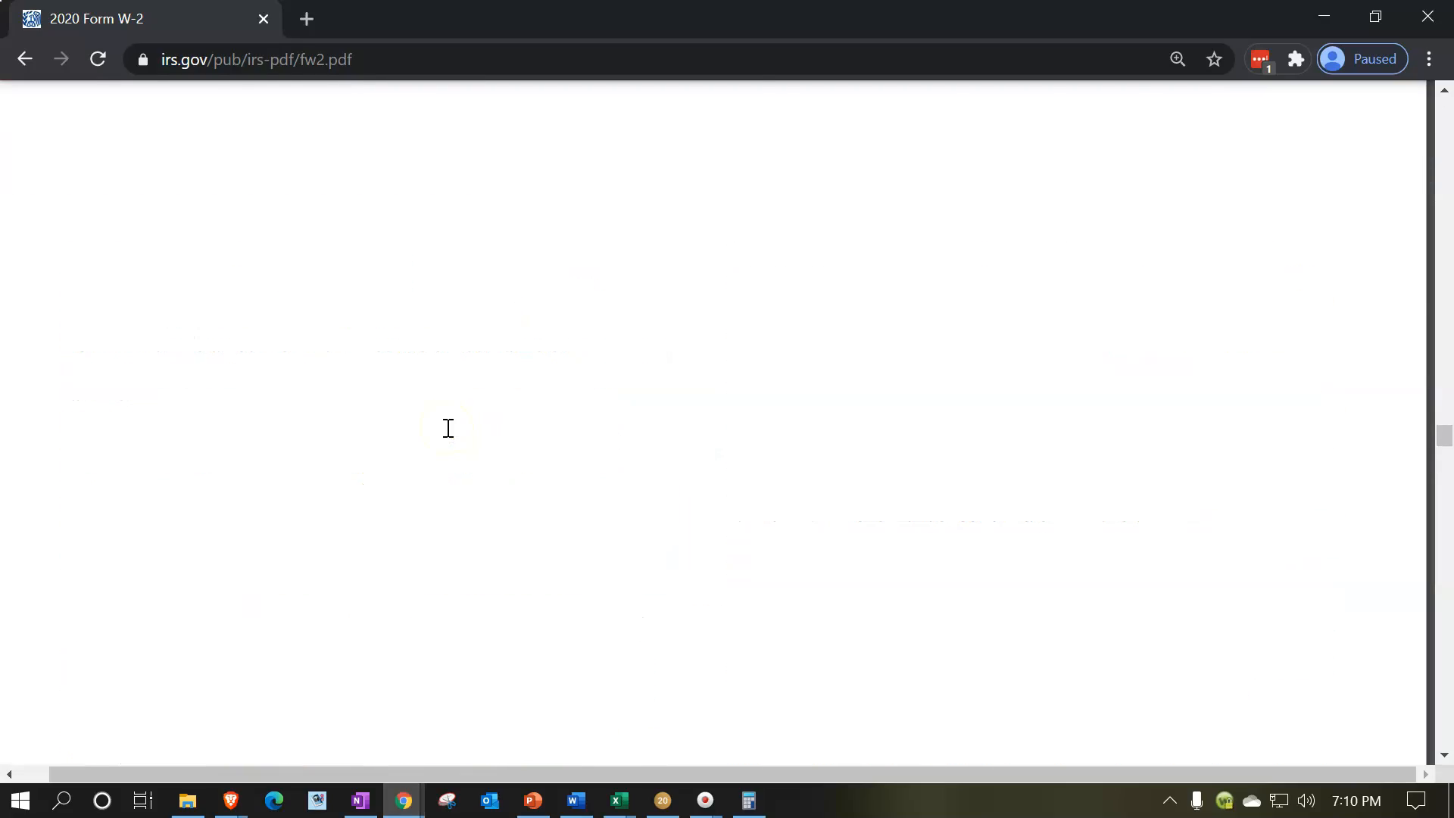
{"action": "scroll", "coordinate": [452, 378], "scroll_direction": "up", "scroll_amount": 12}
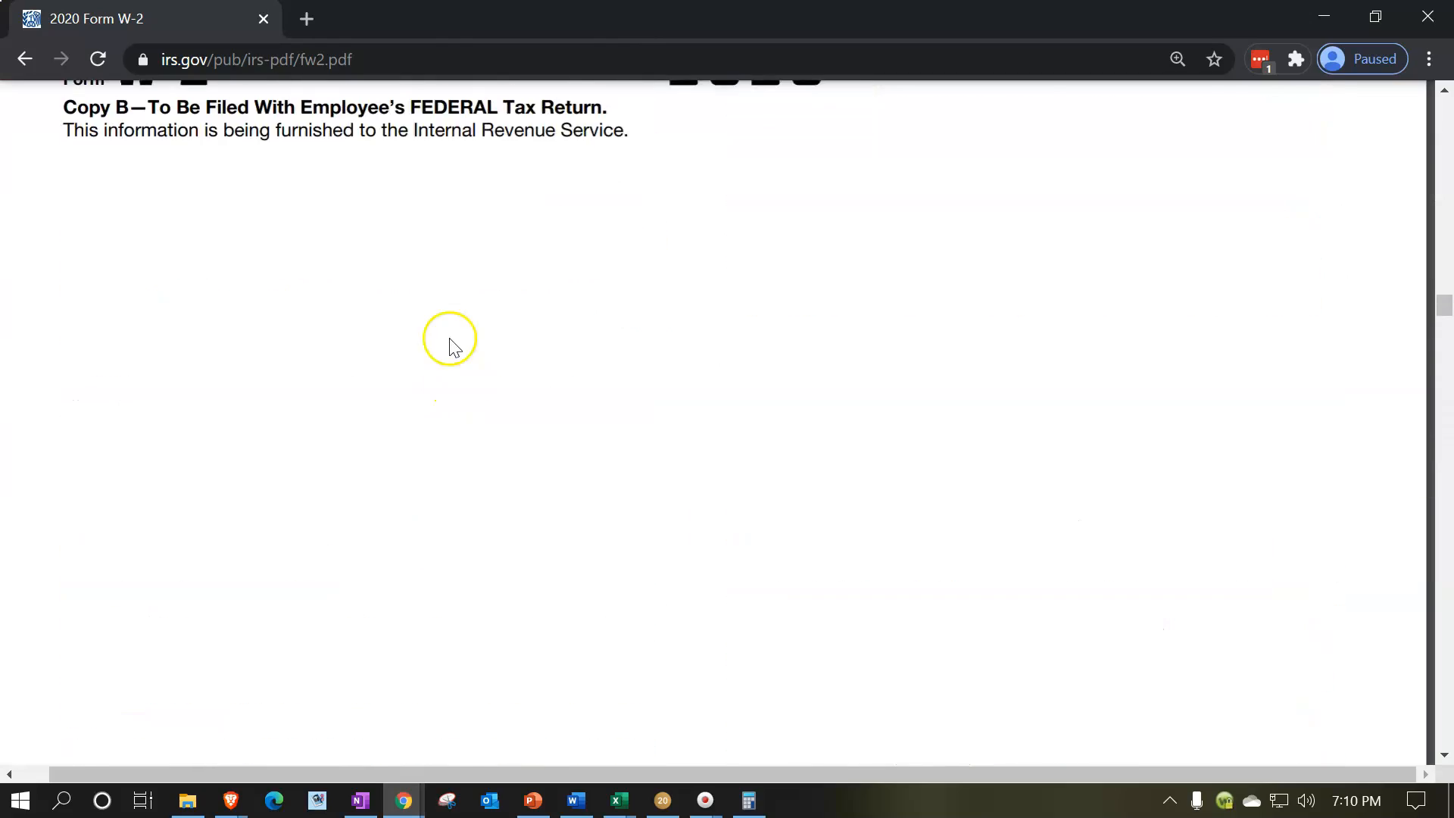
{"action": "scroll", "coordinate": [443, 261], "scroll_direction": "up", "scroll_amount": 8}
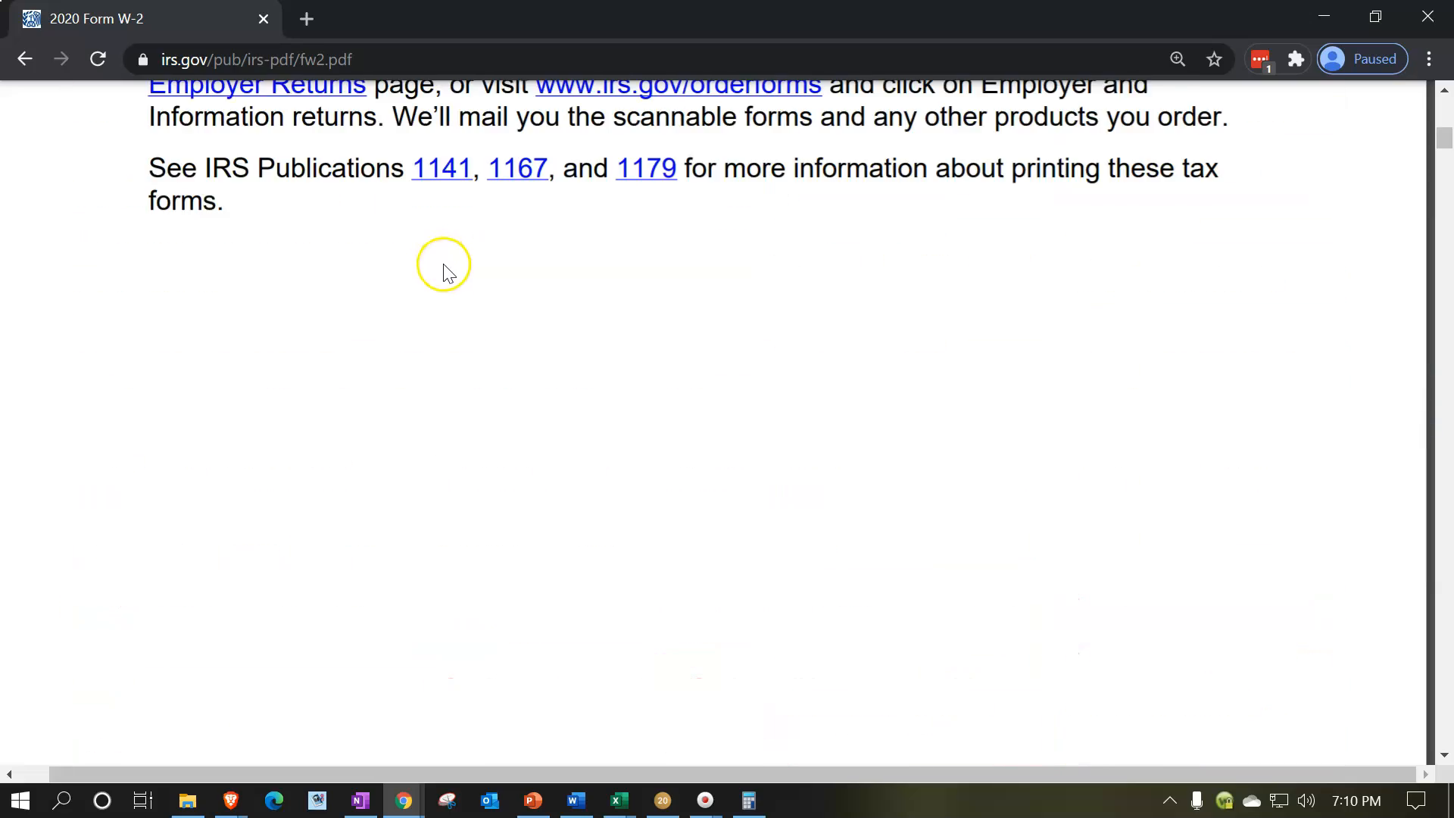
{"action": "scroll", "coordinate": [443, 306], "scroll_direction": "down", "scroll_amount": 10}
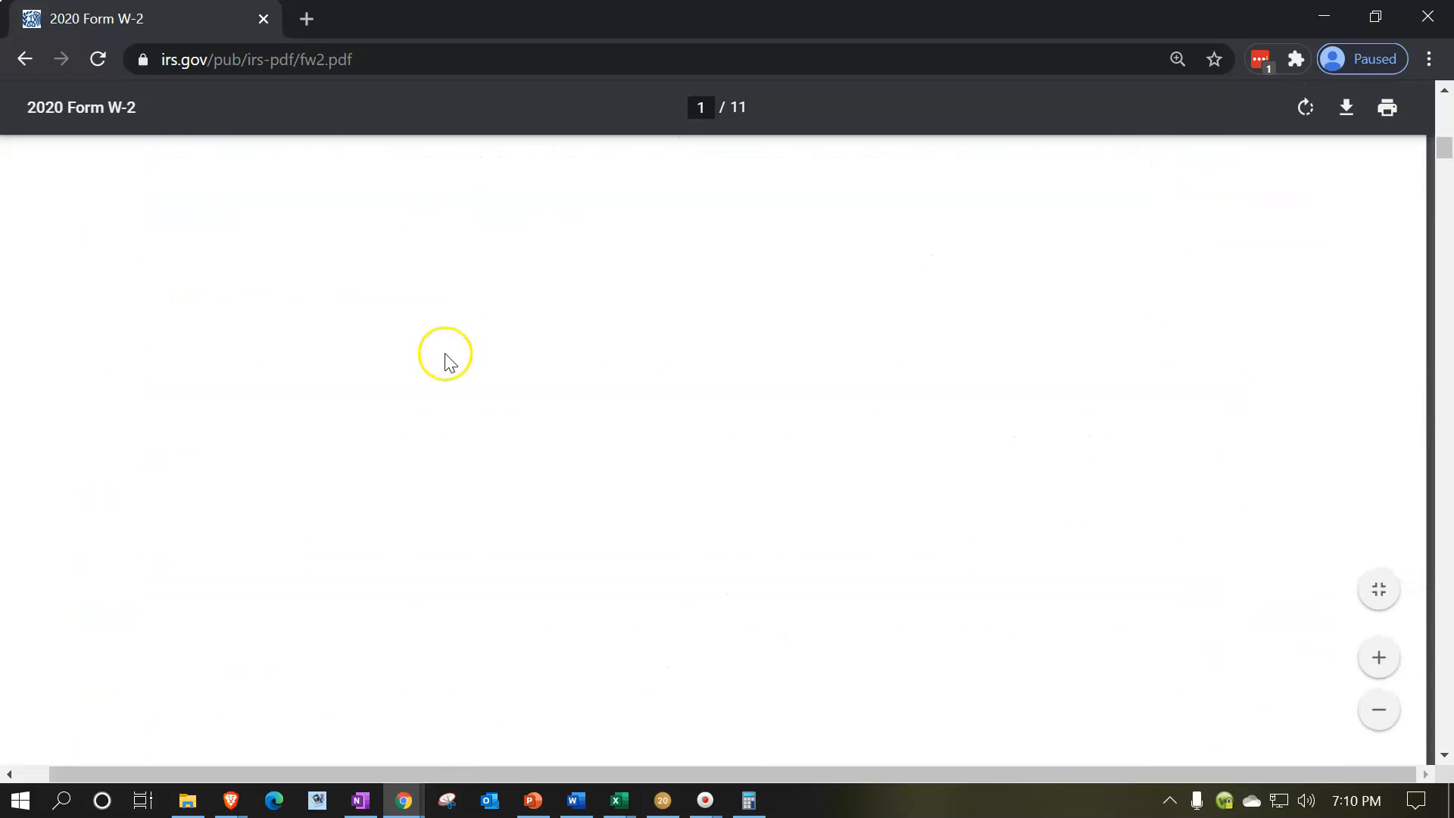
{"action": "scroll", "coordinate": [492, 477], "scroll_direction": "down", "scroll_amount": 10}
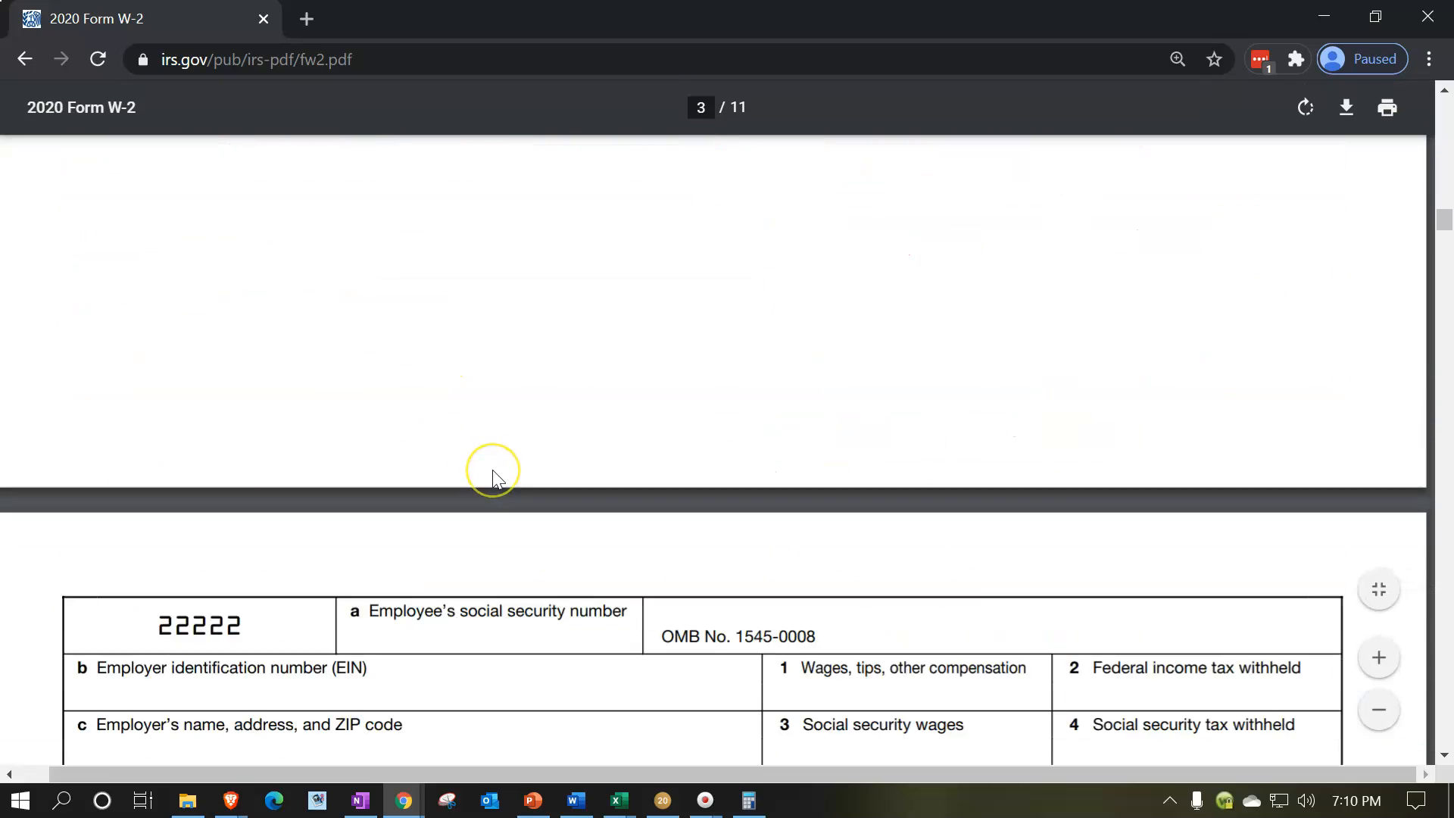
{"action": "scroll", "coordinate": [498, 479], "scroll_direction": "down", "scroll_amount": 10}
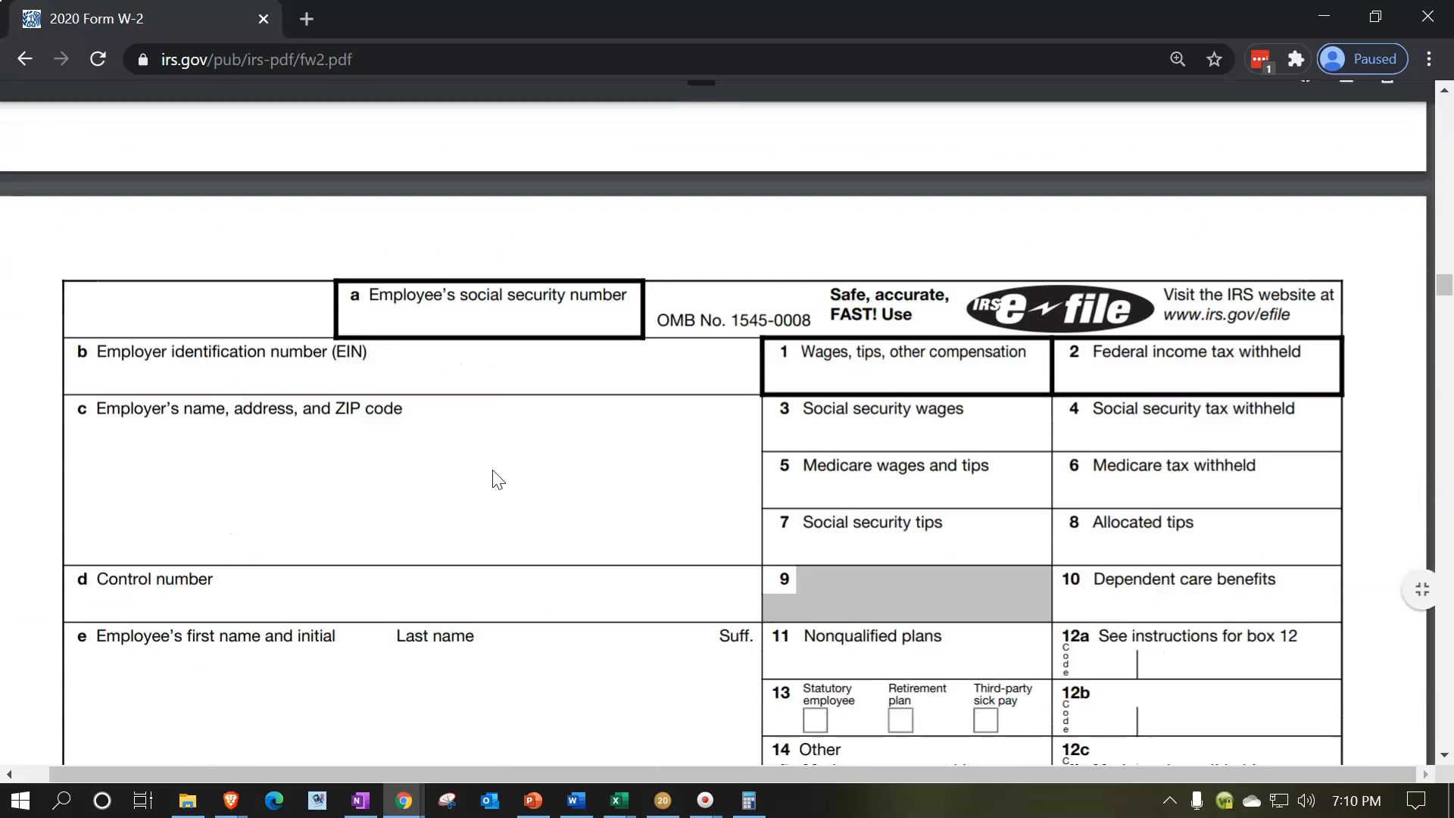
Examine the W-2 PDF's Notice to Employee and the Instructions for Employee covering the box 12 codes
{"action": "scroll", "coordinate": [497, 478], "scroll_direction": "down", "scroll_amount": 5}
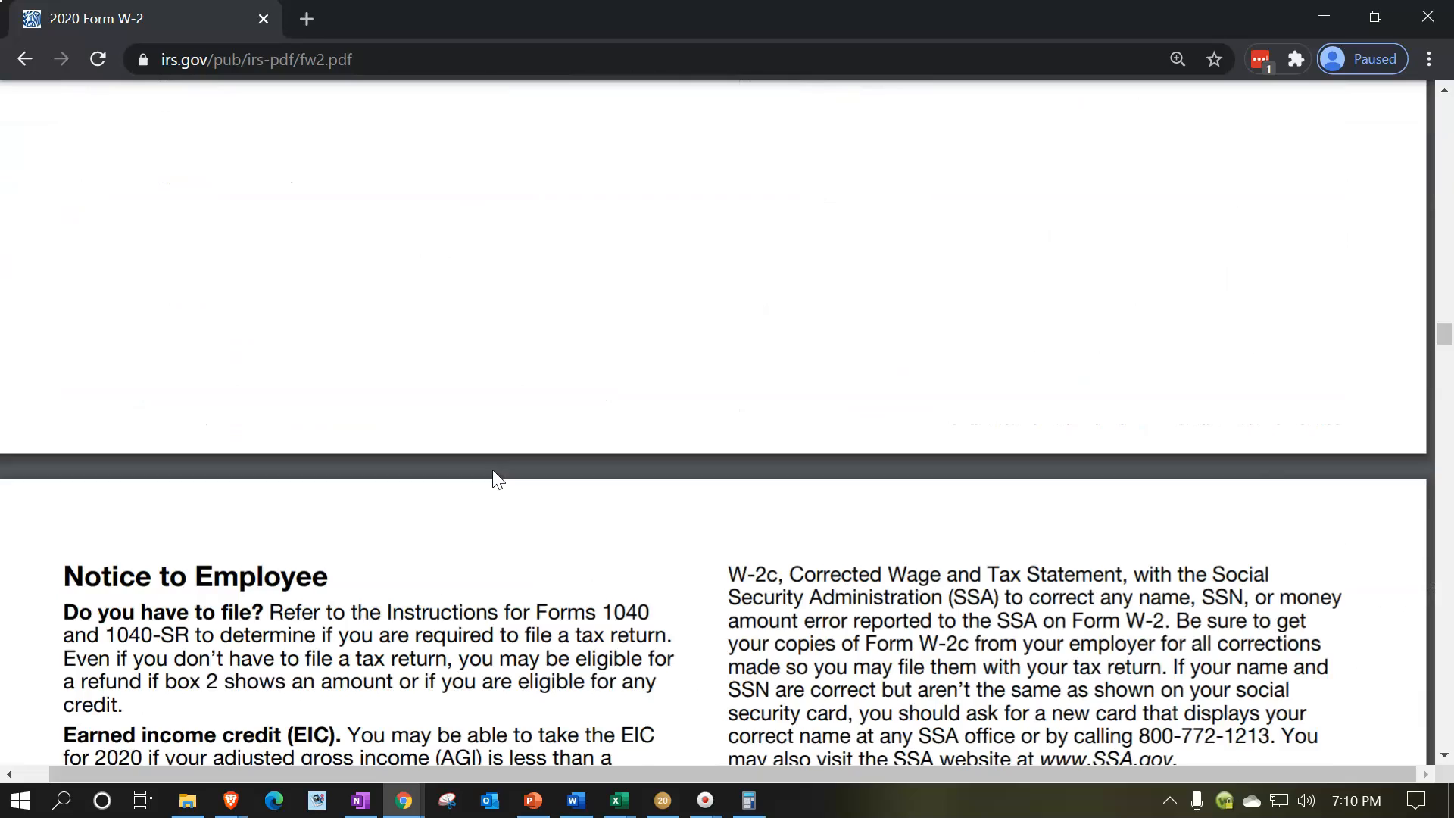
{"action": "scroll", "coordinate": [220, 284], "scroll_direction": "down", "scroll_amount": 3}
{"action": "scroll", "coordinate": [220, 285], "scroll_direction": "down", "scroll_amount": 15}
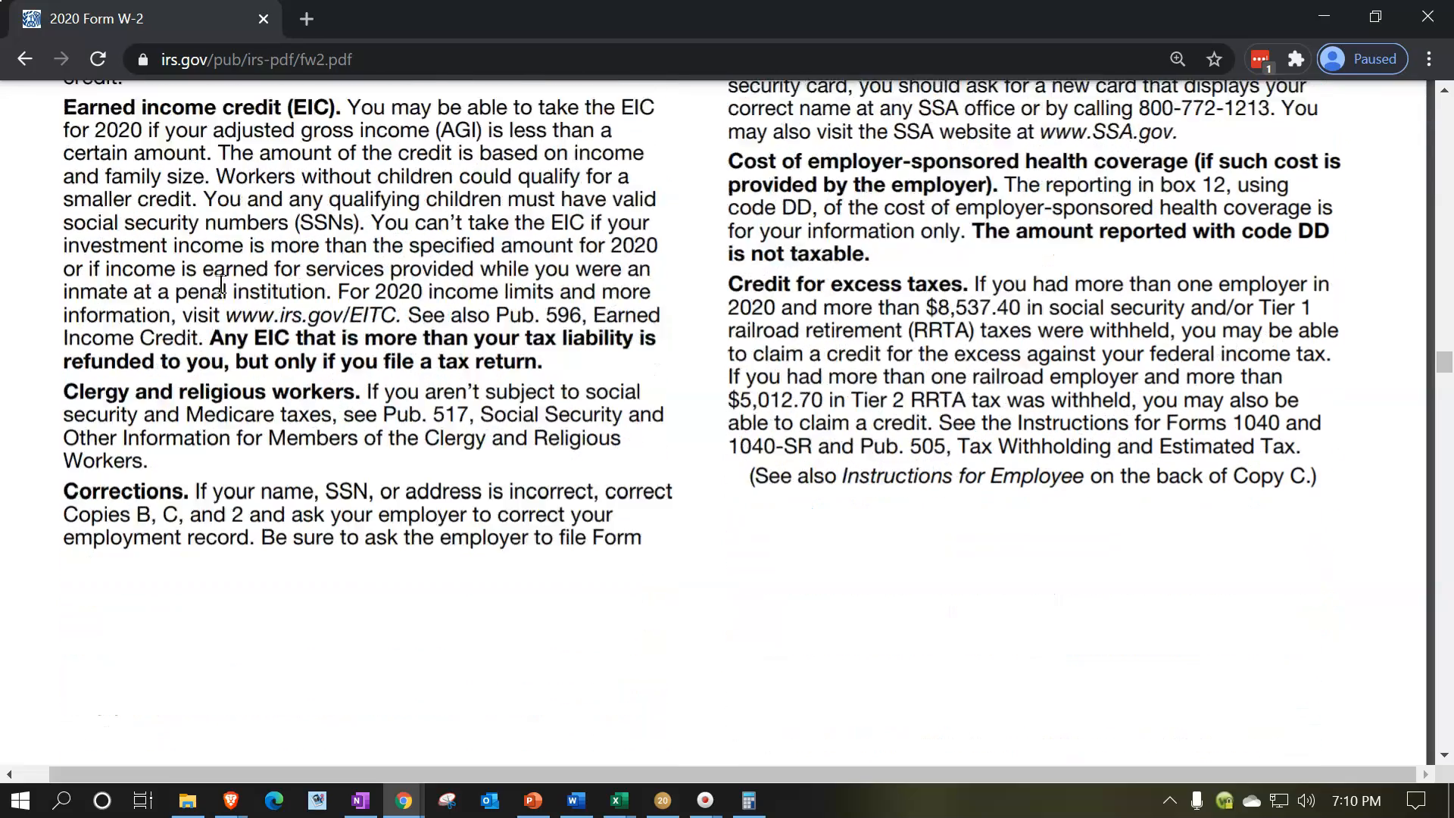
{"action": "scroll", "coordinate": [220, 285], "scroll_direction": "down", "scroll_amount": 9}
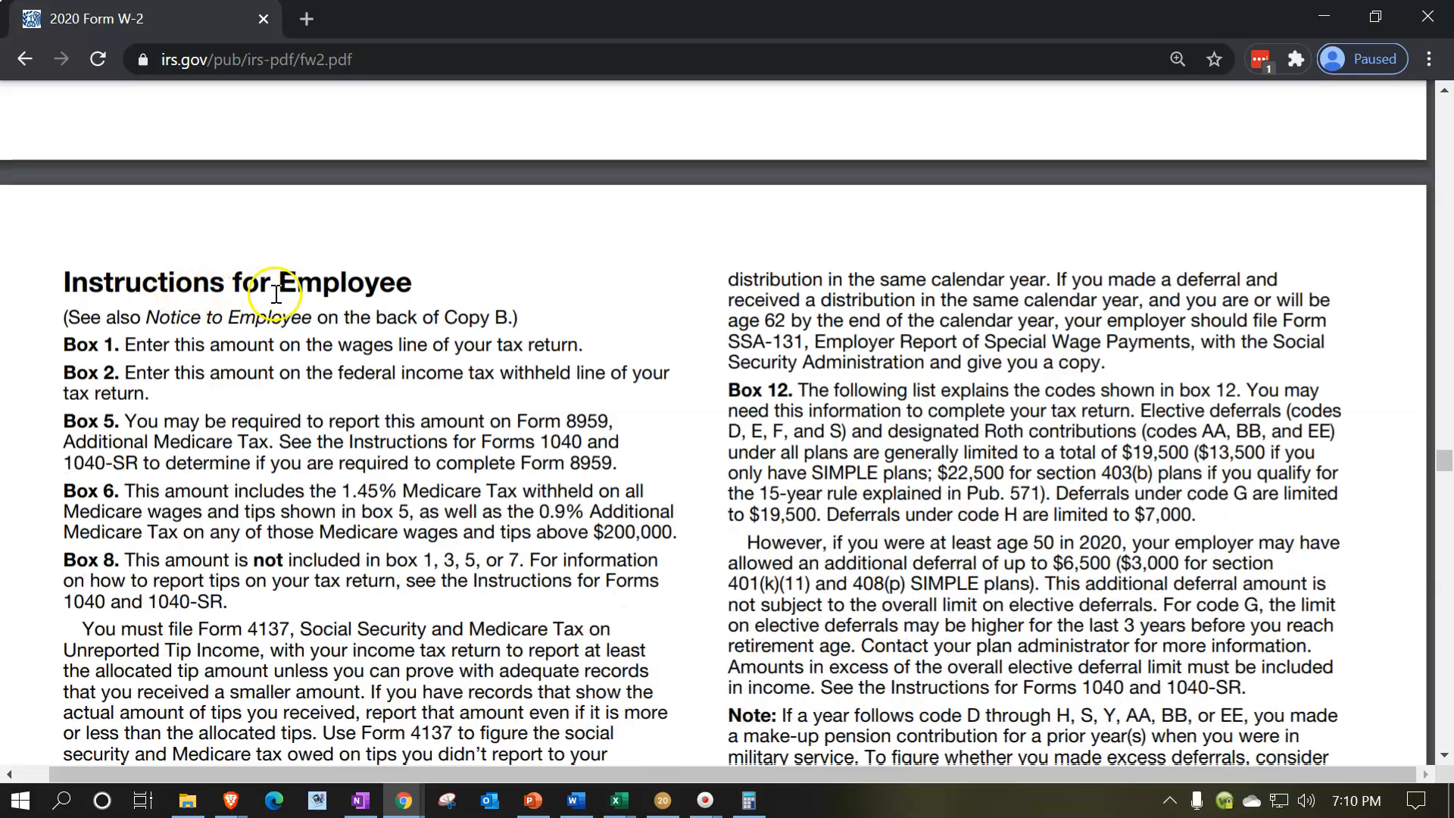
{"action": "scroll", "coordinate": [713, 334], "scroll_direction": "down", "scroll_amount": 2}
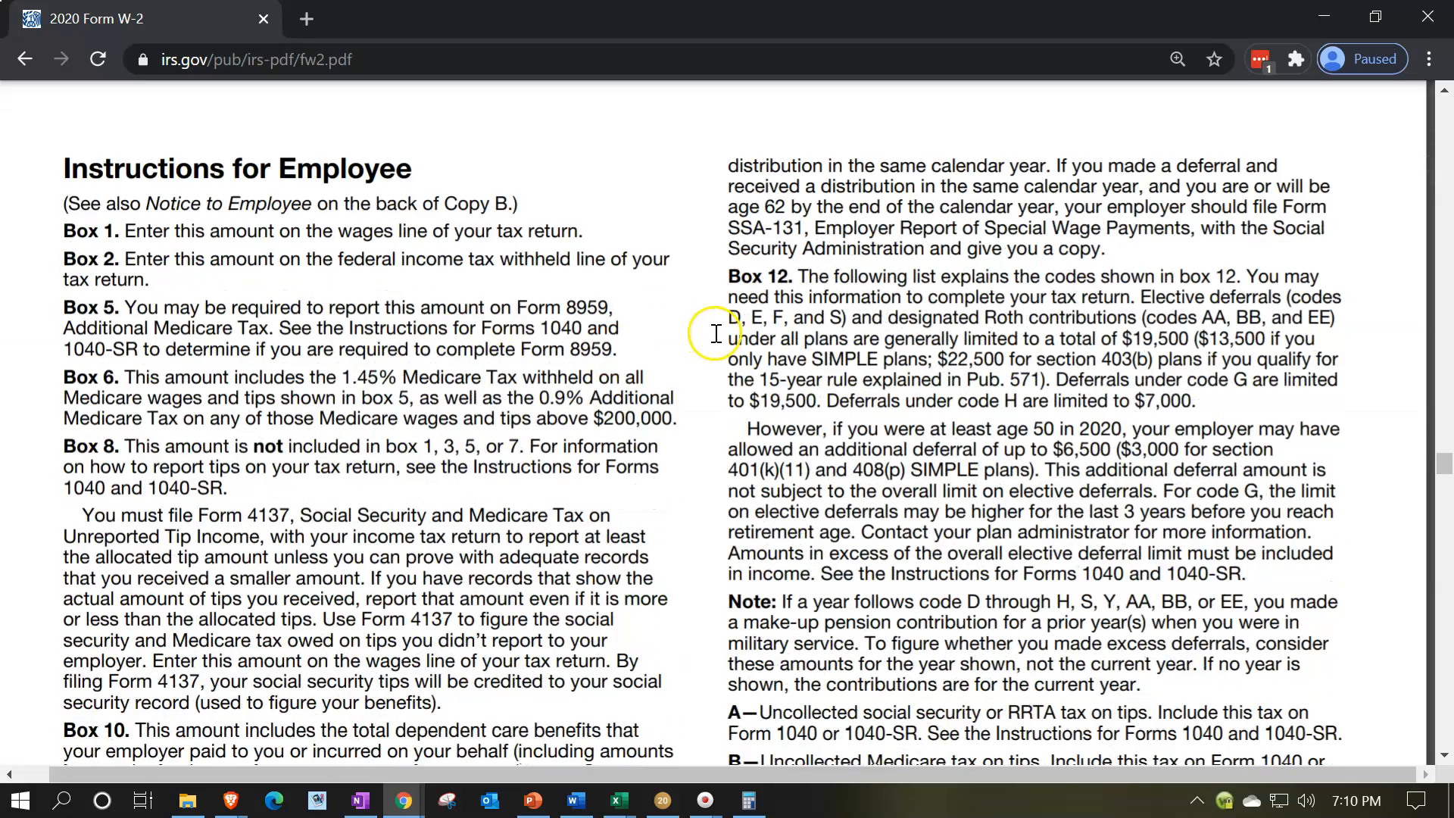
{"action": "scroll", "coordinate": [715, 334], "scroll_direction": "down", "scroll_amount": 20}
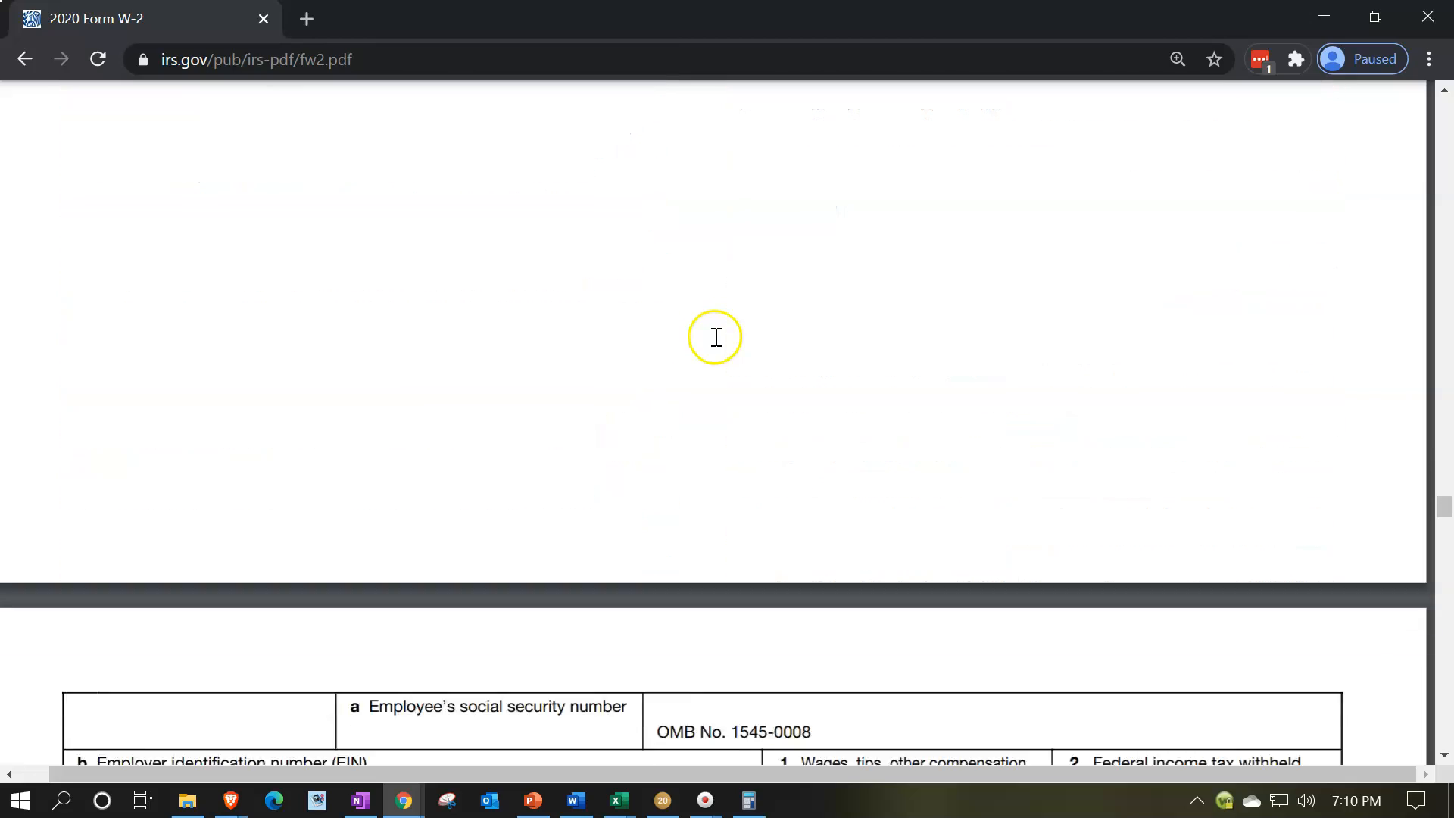
{"action": "scroll", "coordinate": [715, 348], "scroll_direction": "down", "scroll_amount": 10}
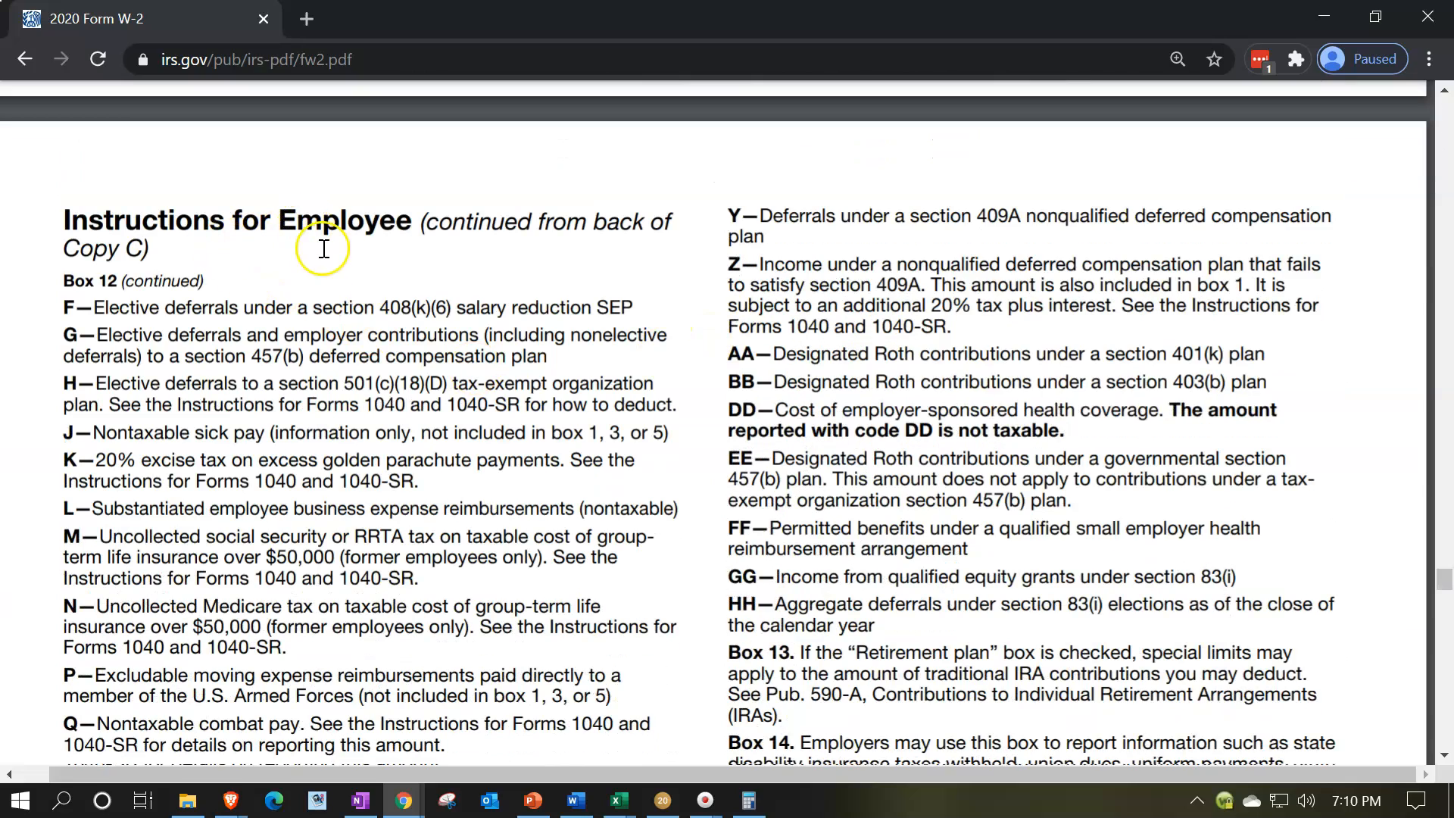
{"action": "scroll", "coordinate": [363, 341], "scroll_direction": "down", "scroll_amount": 2}
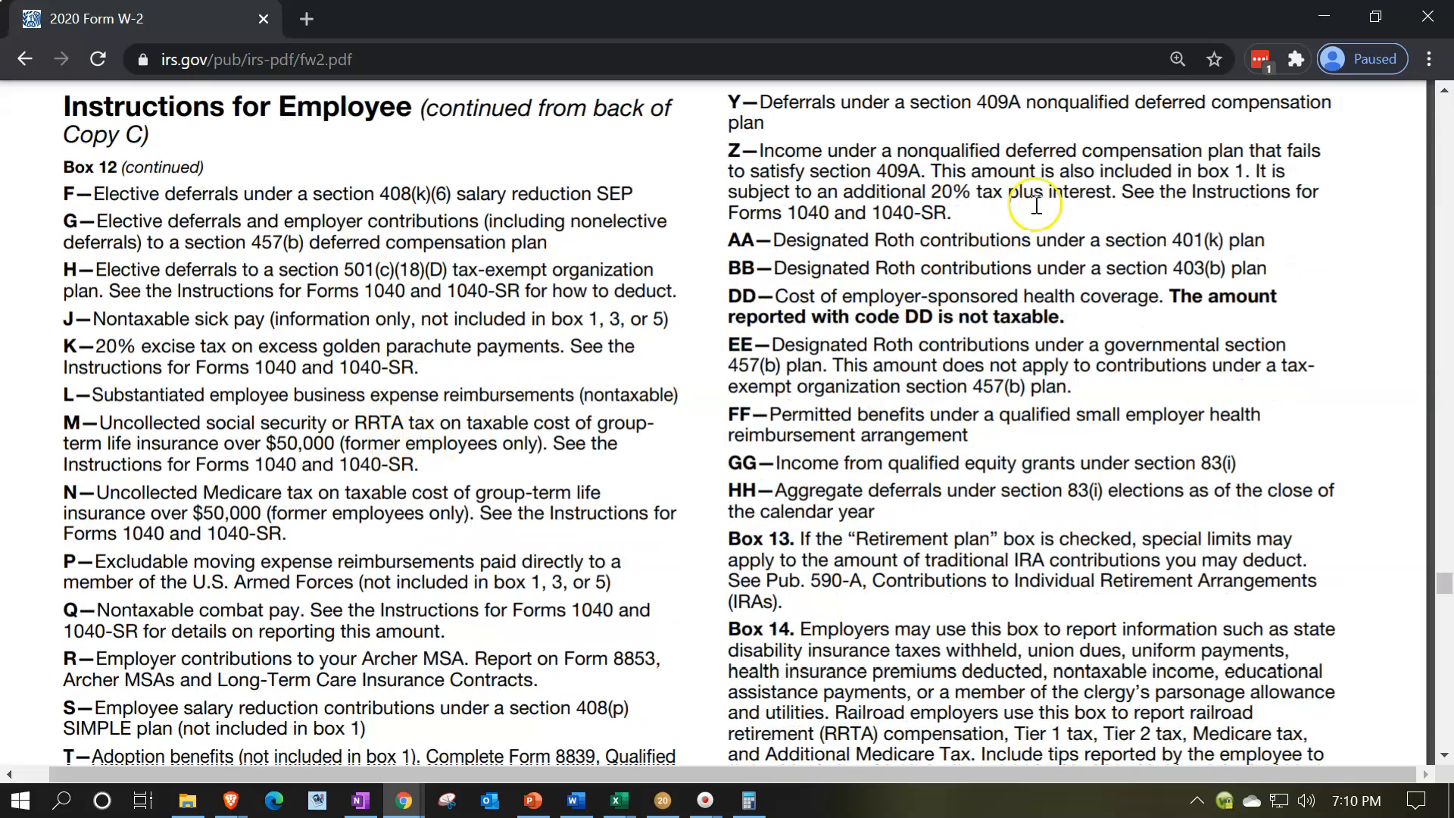
Switch to Lacerte and set the employer's box 1 wages to 140,000
{"action": "left_click", "coordinate": [1322, 16]}
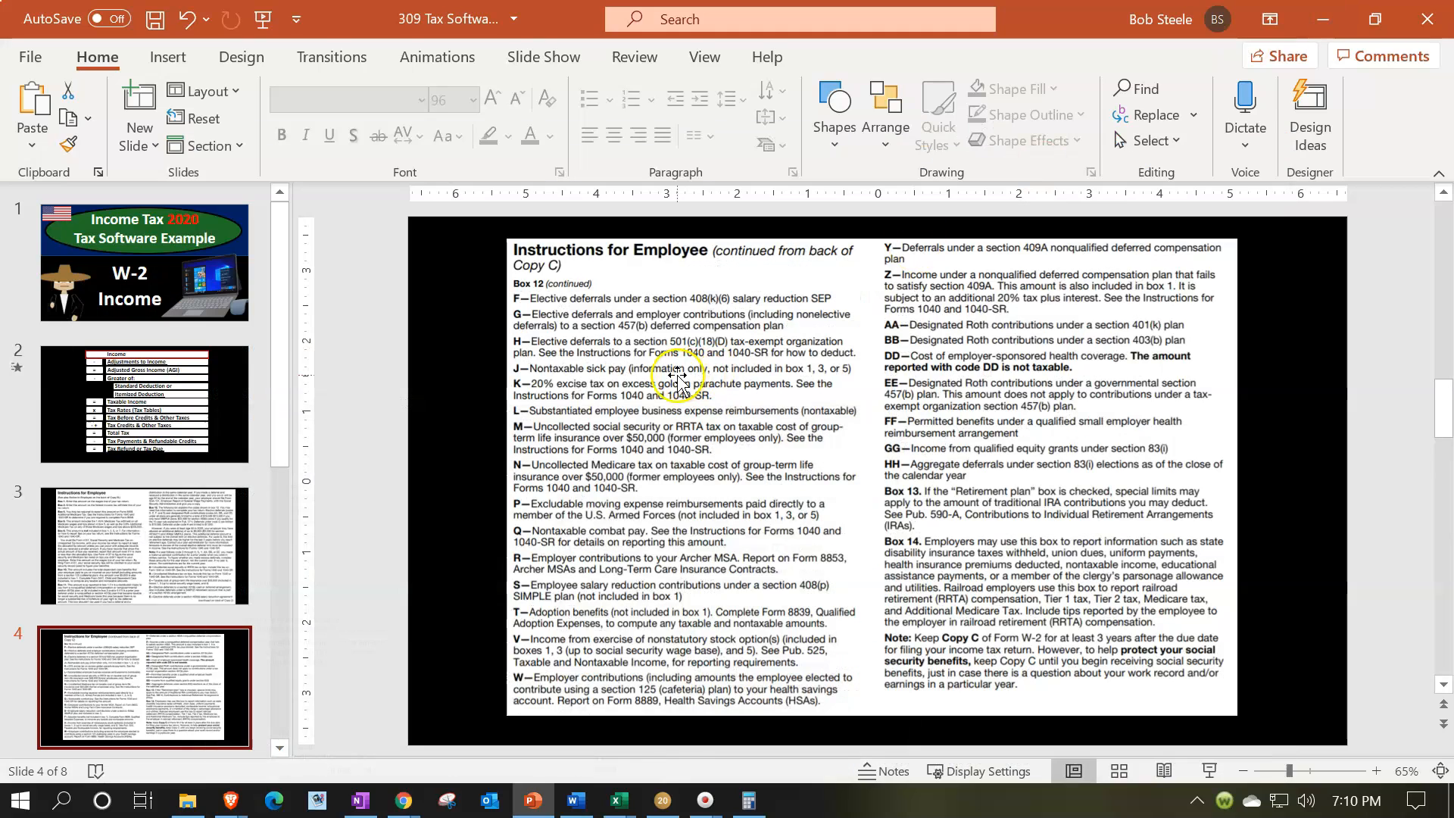
{"action": "left_click", "coordinate": [662, 801]}
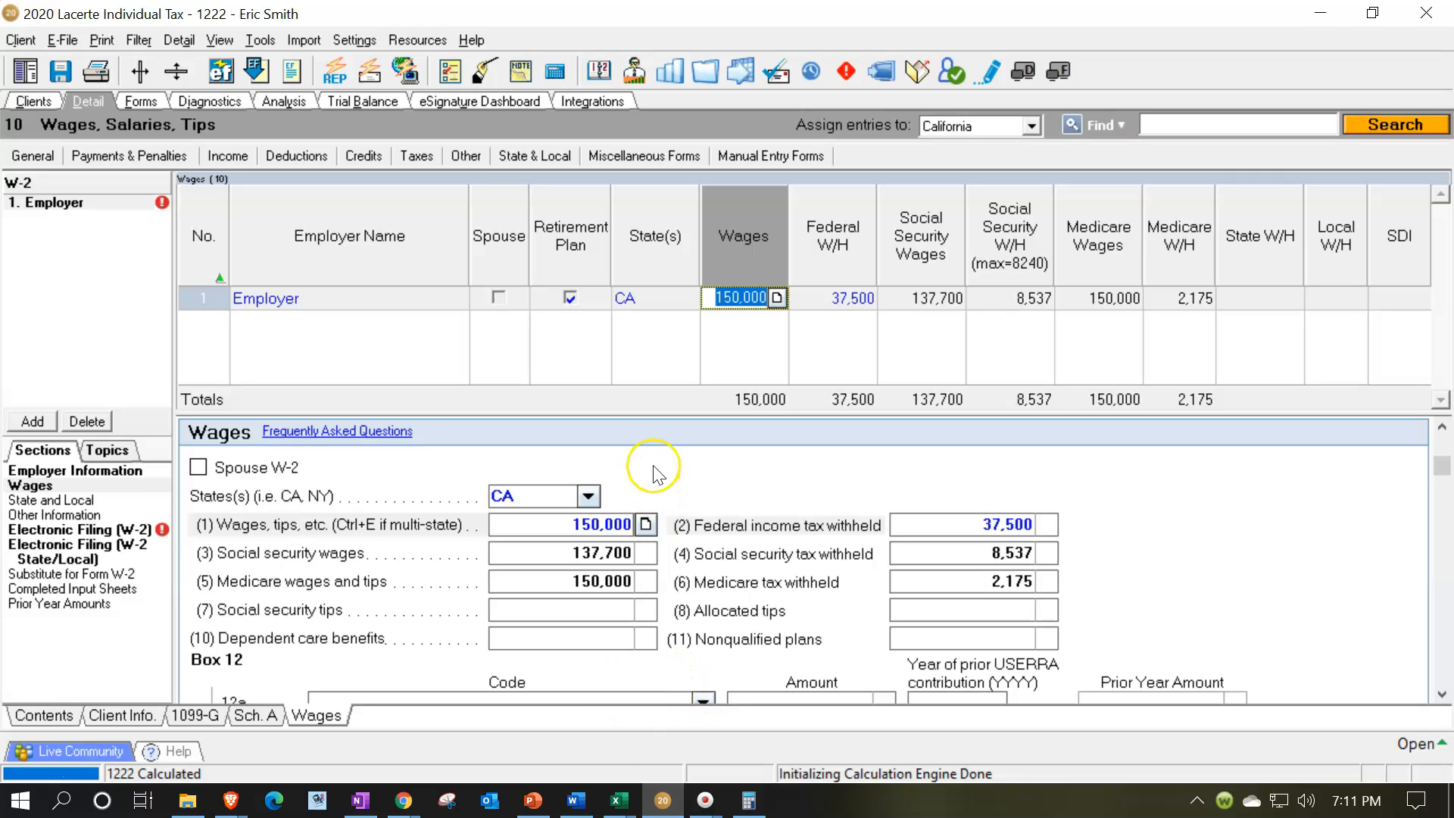
{"action": "type", "text": "140,"}
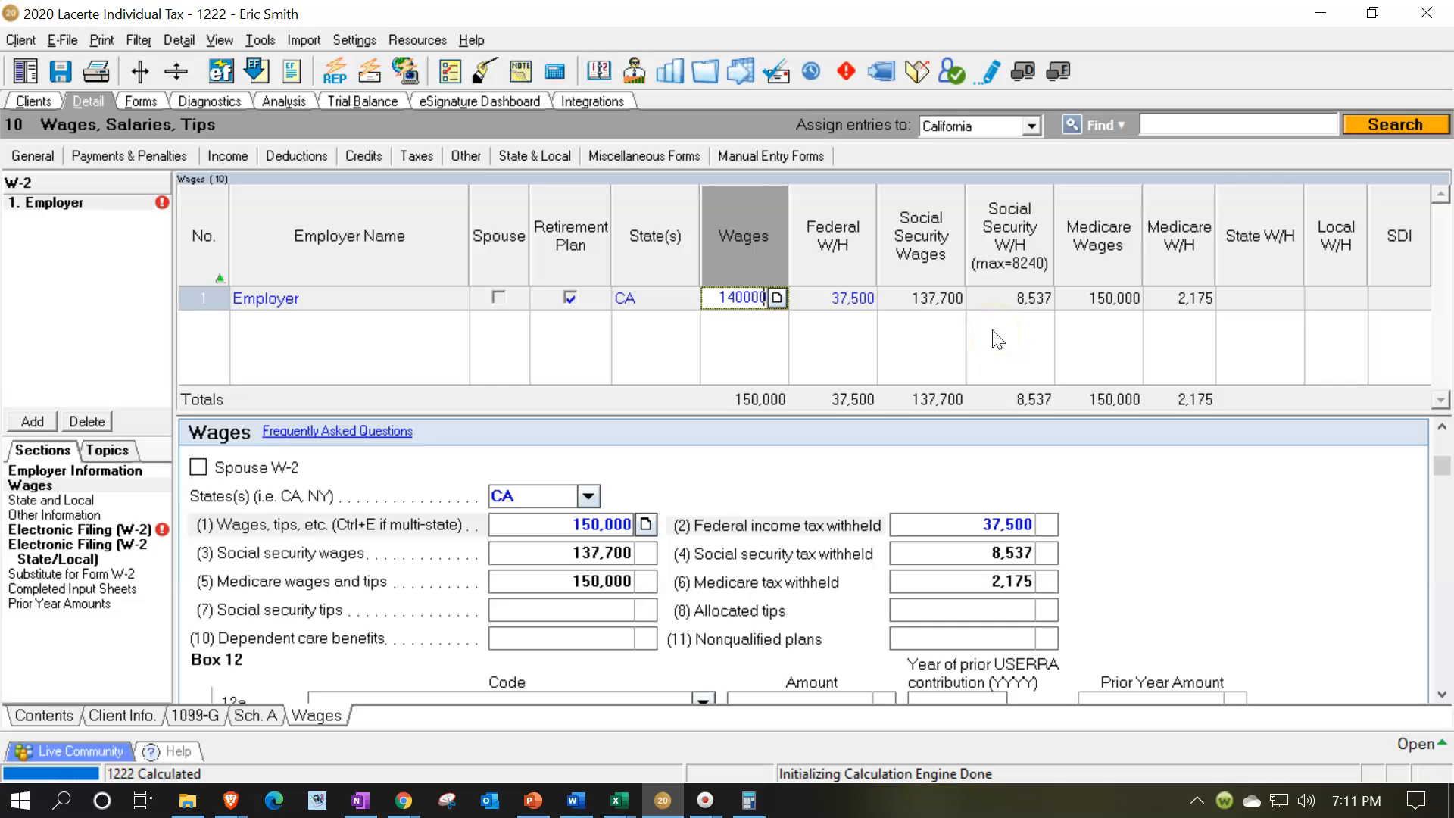
{"action": "type", "text": "000"}
{"action": "key", "text": "Tab"}
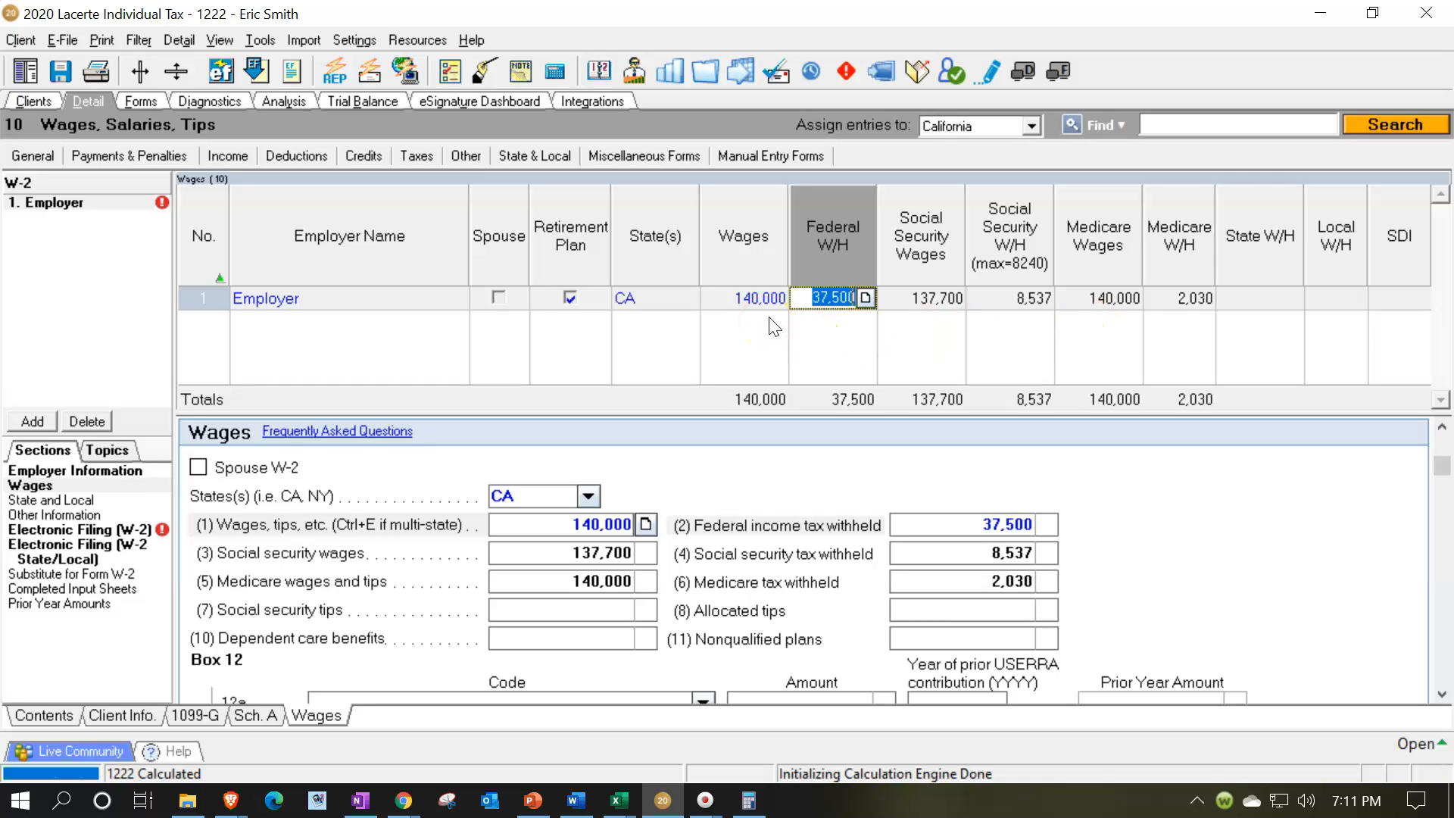
Override the employer's Medicare wages with 150,000
{"action": "left_click", "coordinate": [1107, 299]}
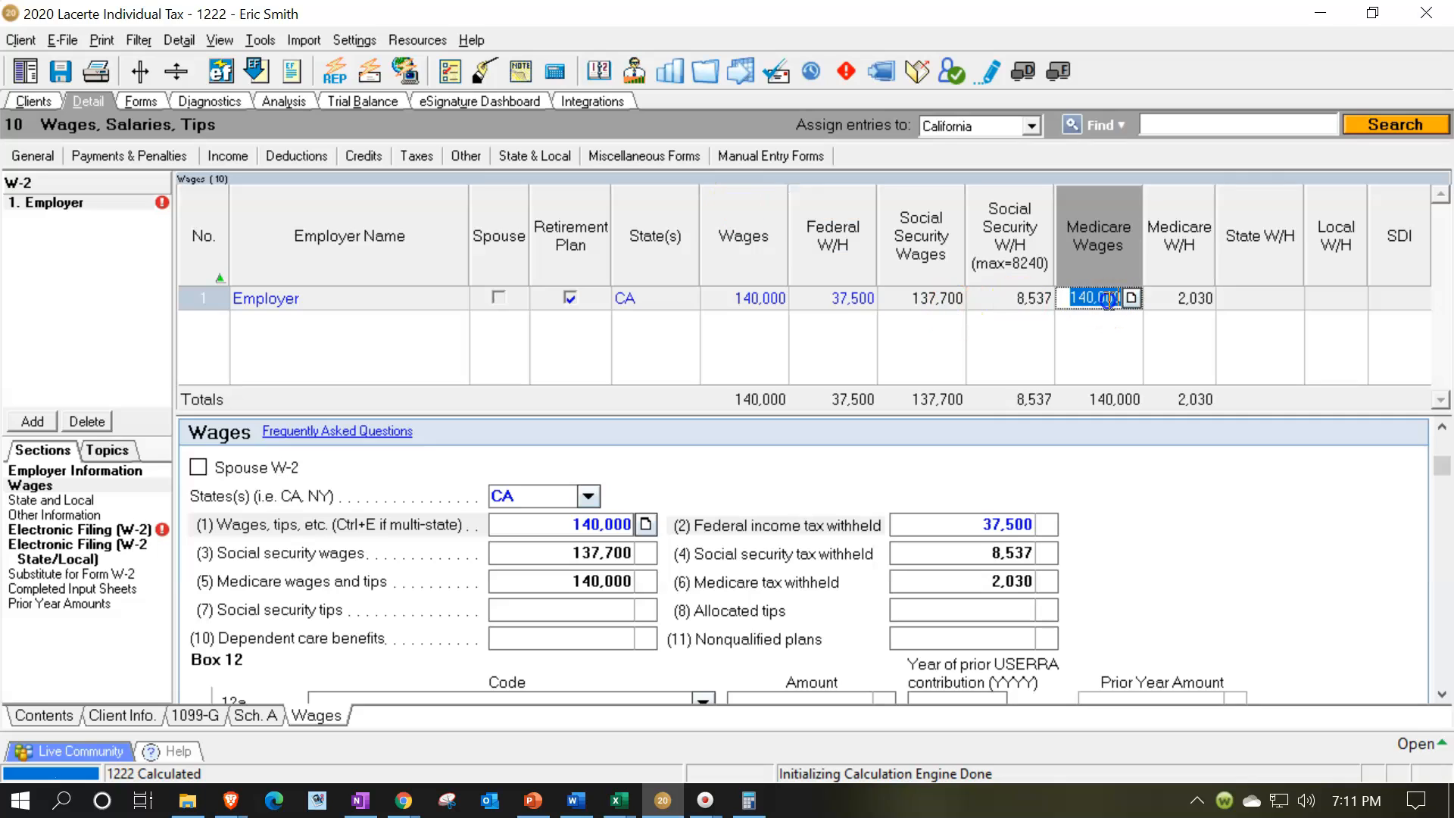
{"action": "type", "text": "15"}
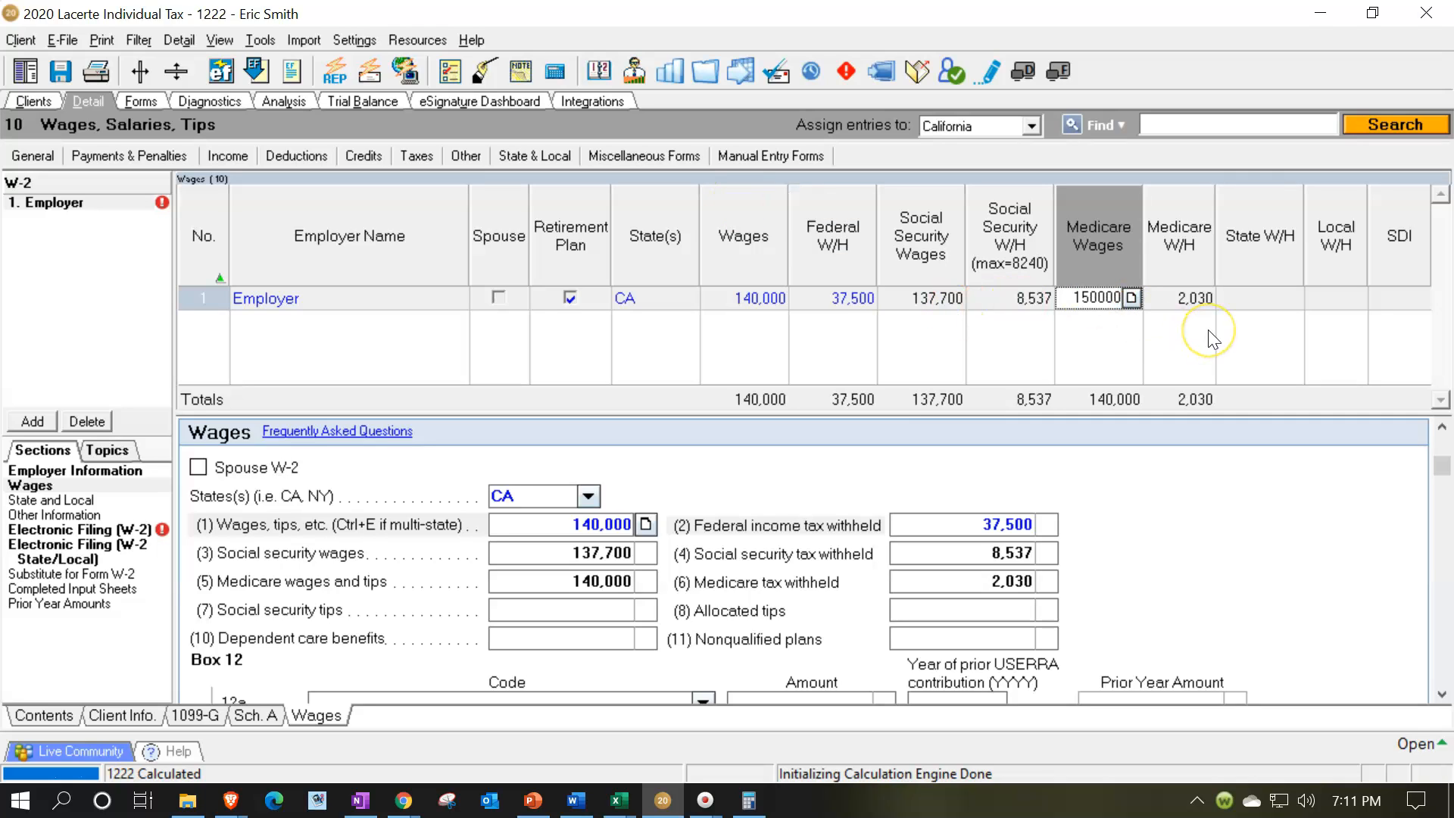
{"action": "key", "text": "Tab"}
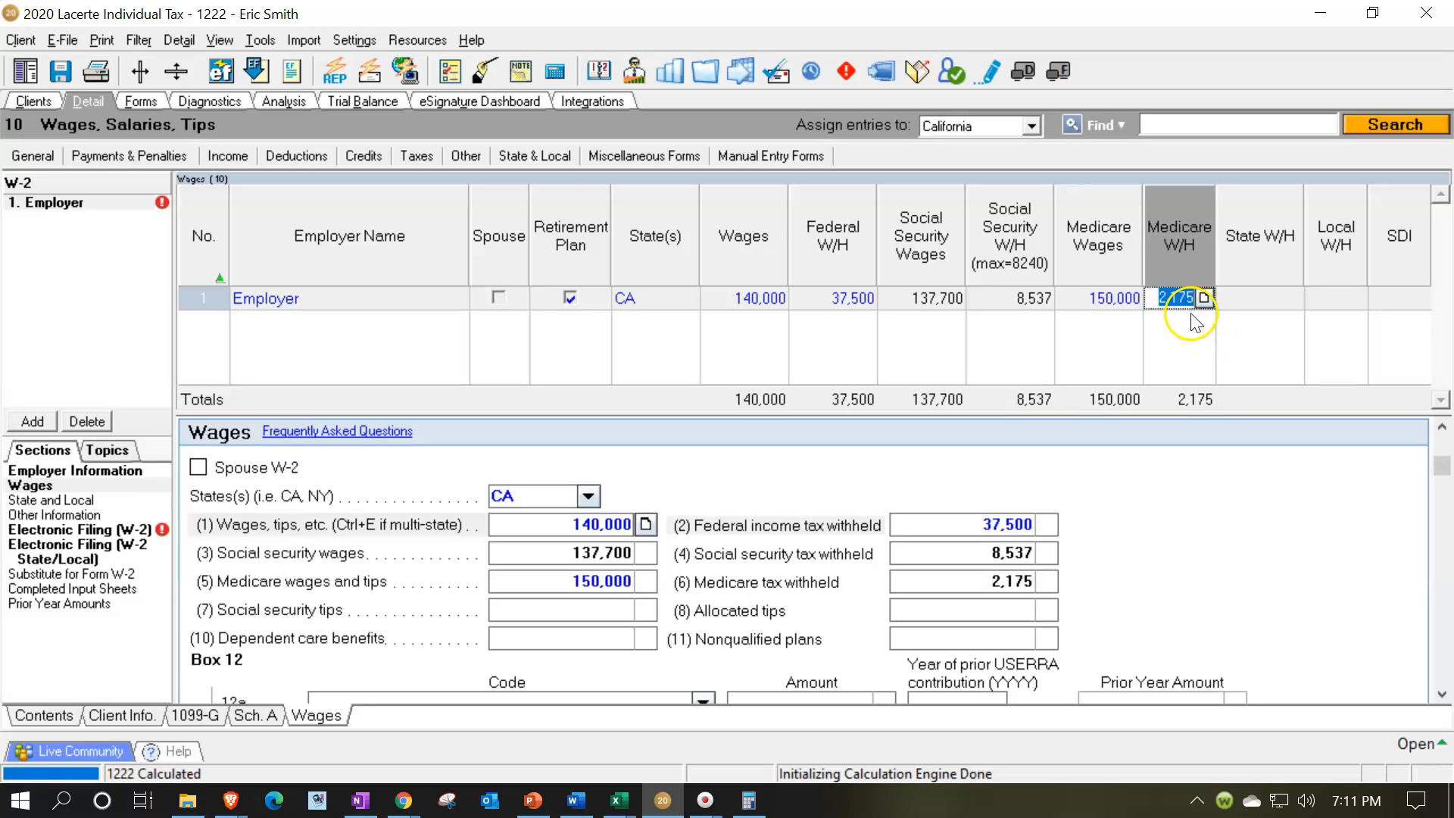
Consult the federal income tax withheld in W-2 W-3.xlsx, and set the employer's federal withholding to 35,000 in Lacerte
{"action": "left_click", "coordinate": [833, 297]}
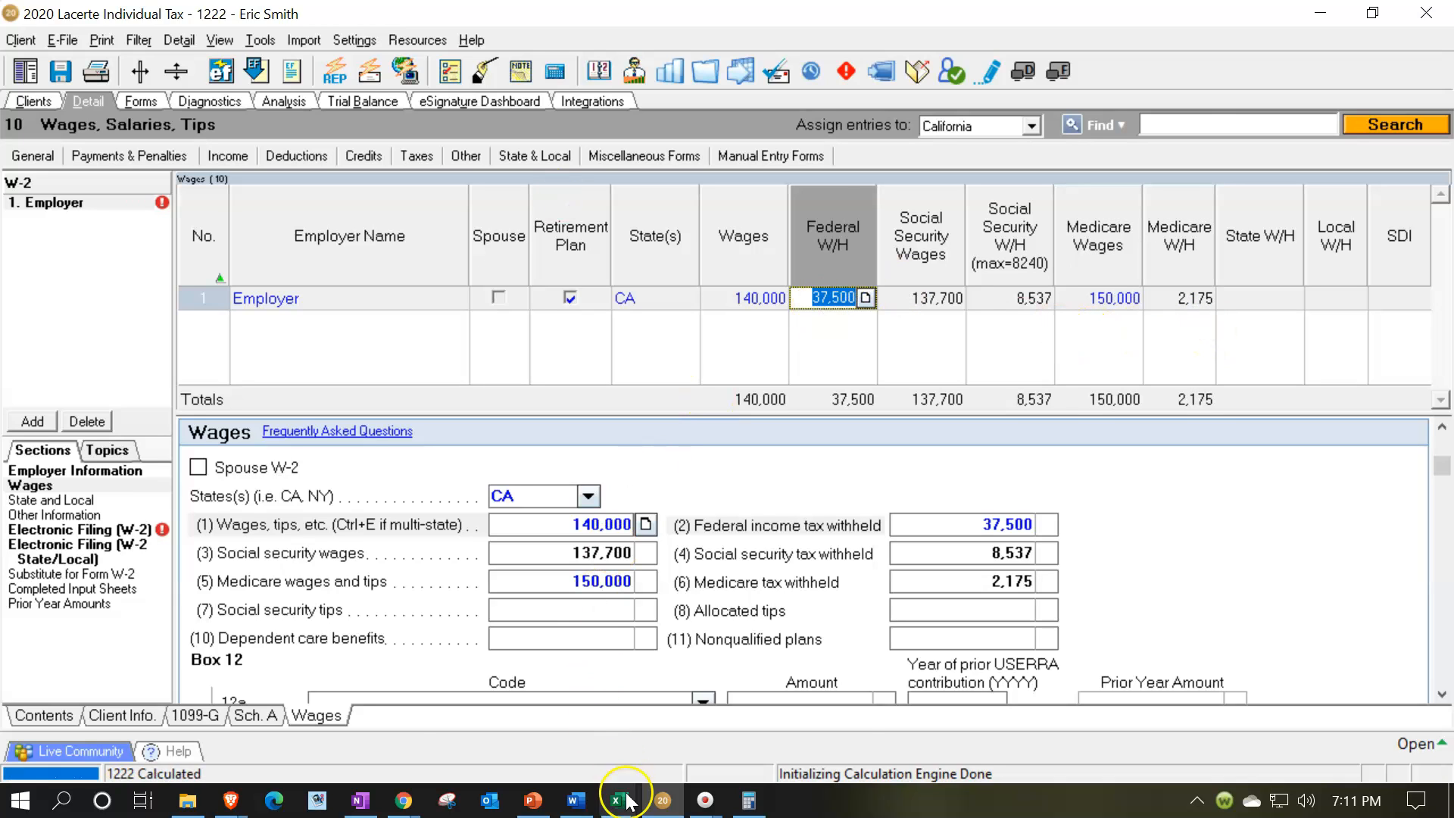
{"action": "mouse_move", "coordinate": [628, 801]}
{"action": "left_click", "coordinate": [727, 704]}
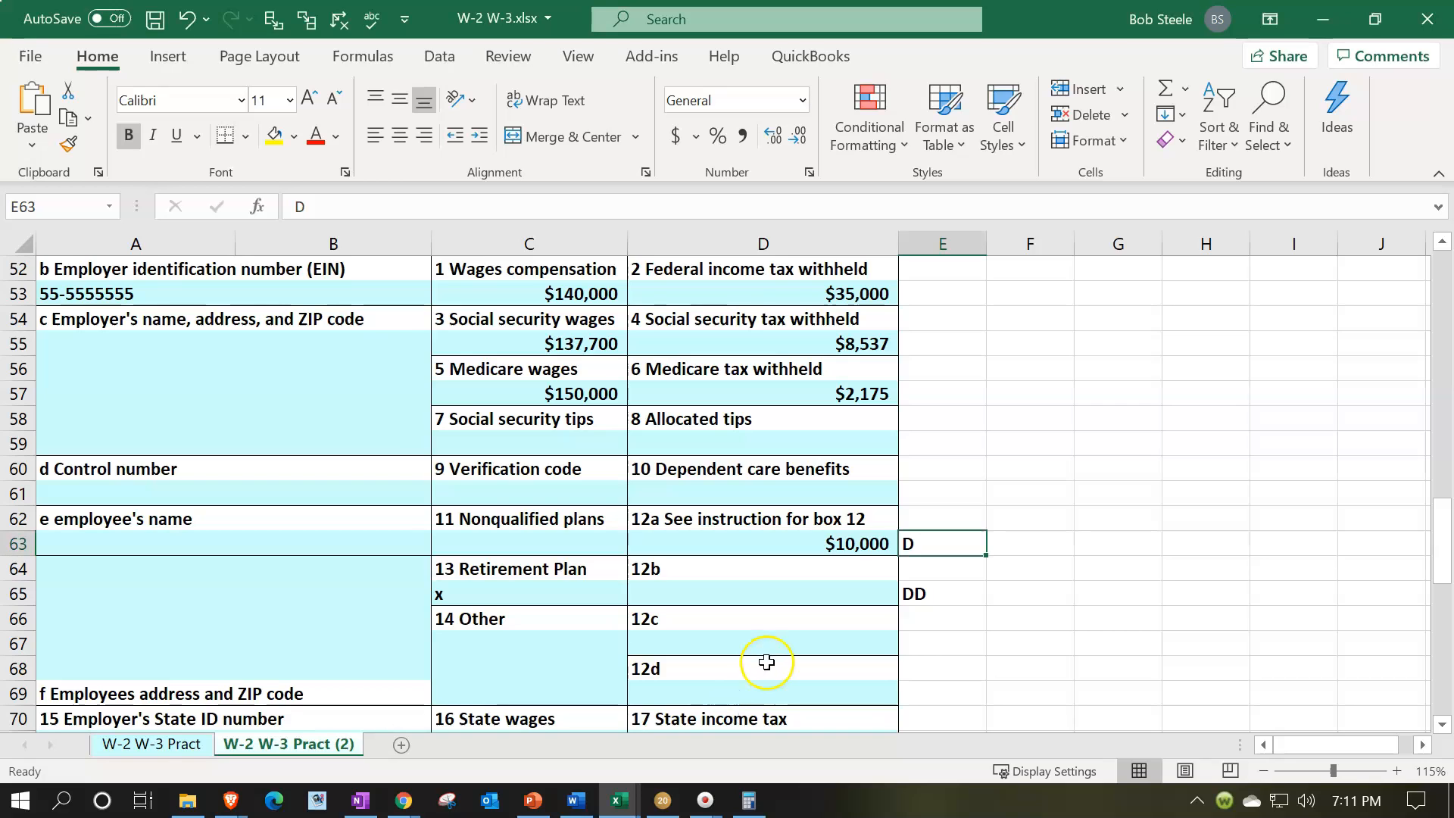
{"action": "left_click", "coordinate": [660, 795]}
{"action": "type", "text": "35000"}
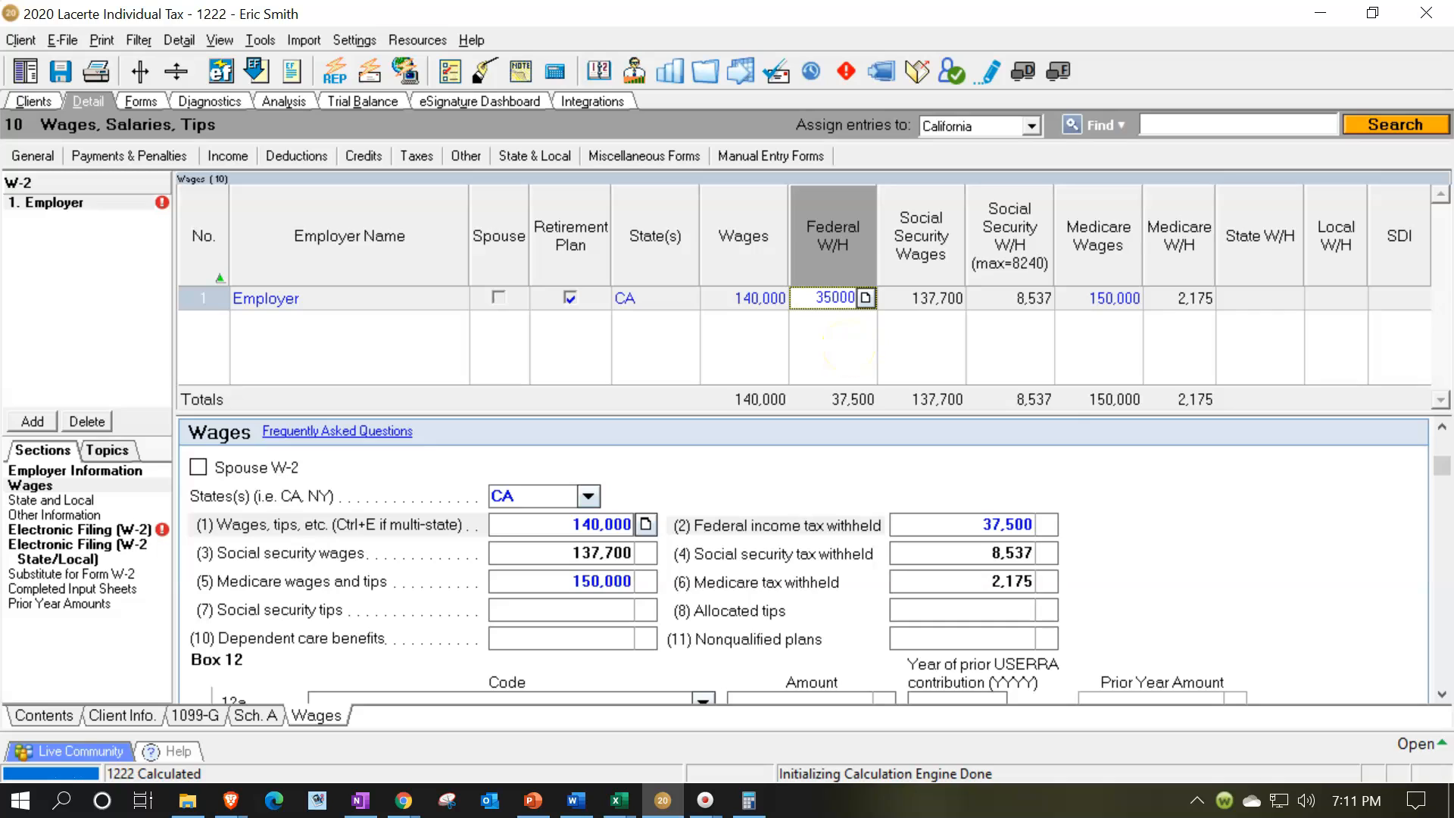
{"action": "key", "text": "Tab"}
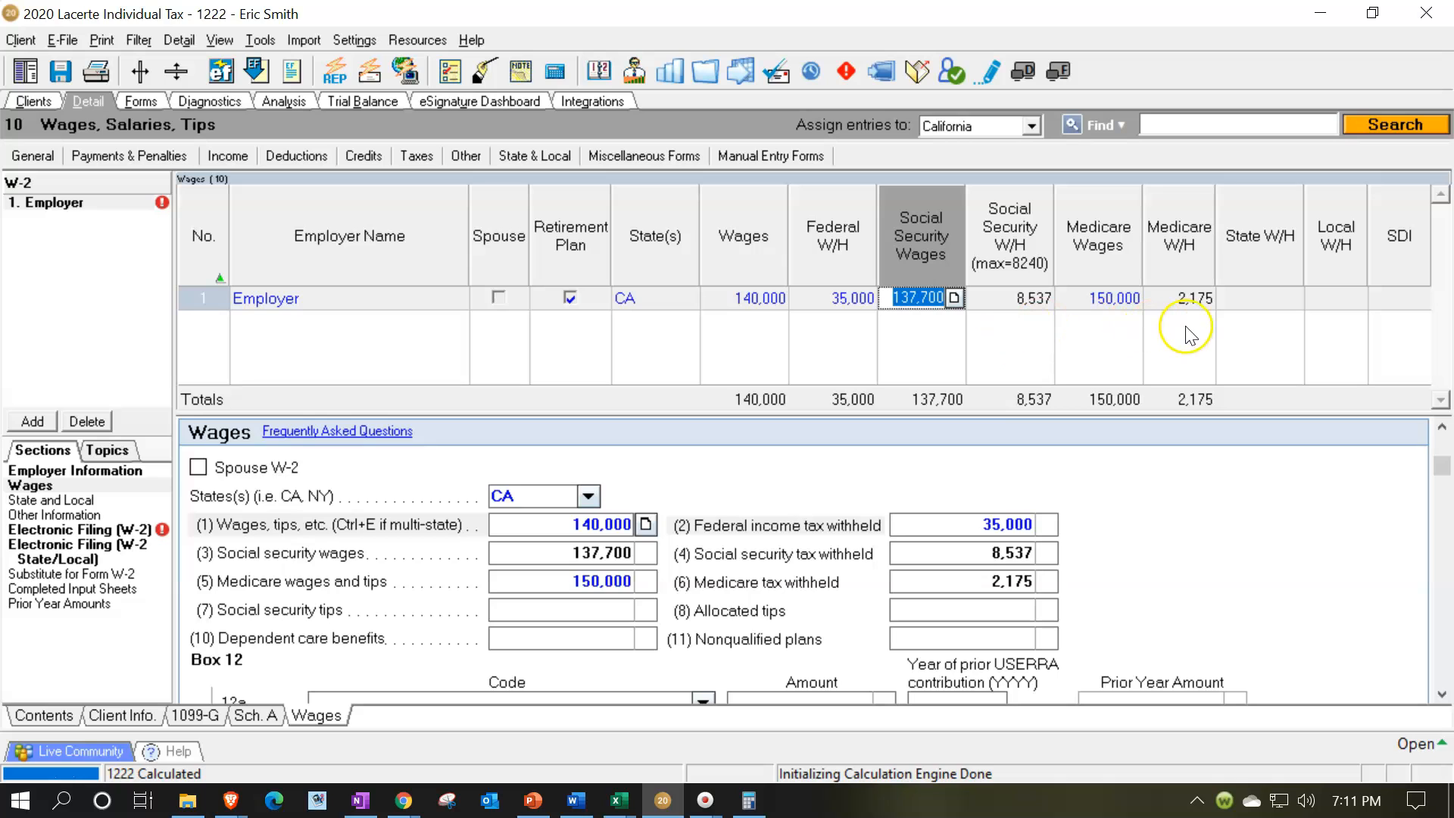
Switch to W-2 W-3.xlsx in Excel and check the Social Security and Medicare tax withheld and the box 12a amount
{"action": "left_click", "coordinate": [618, 799]}
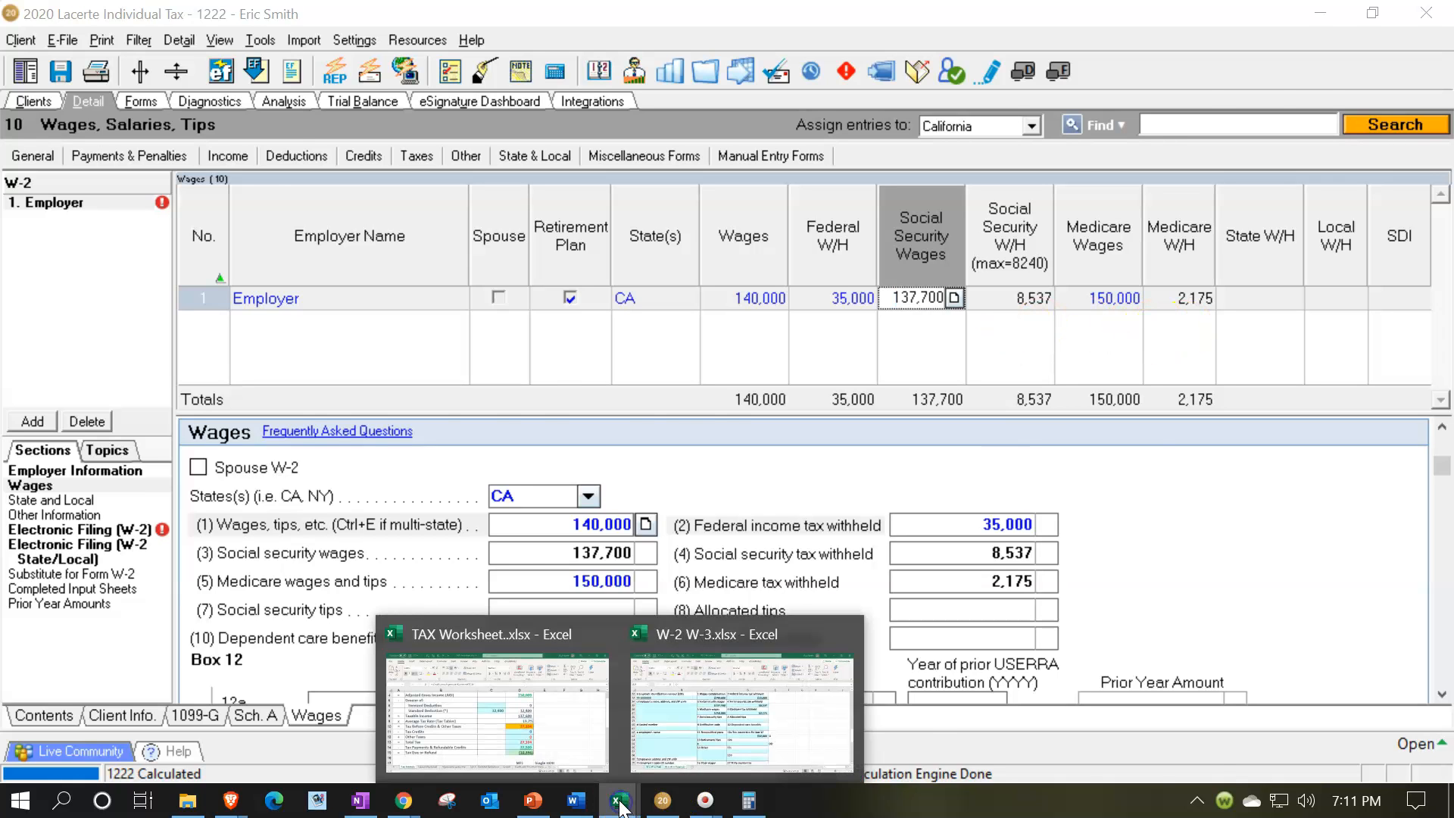
{"action": "left_click", "coordinate": [702, 731]}
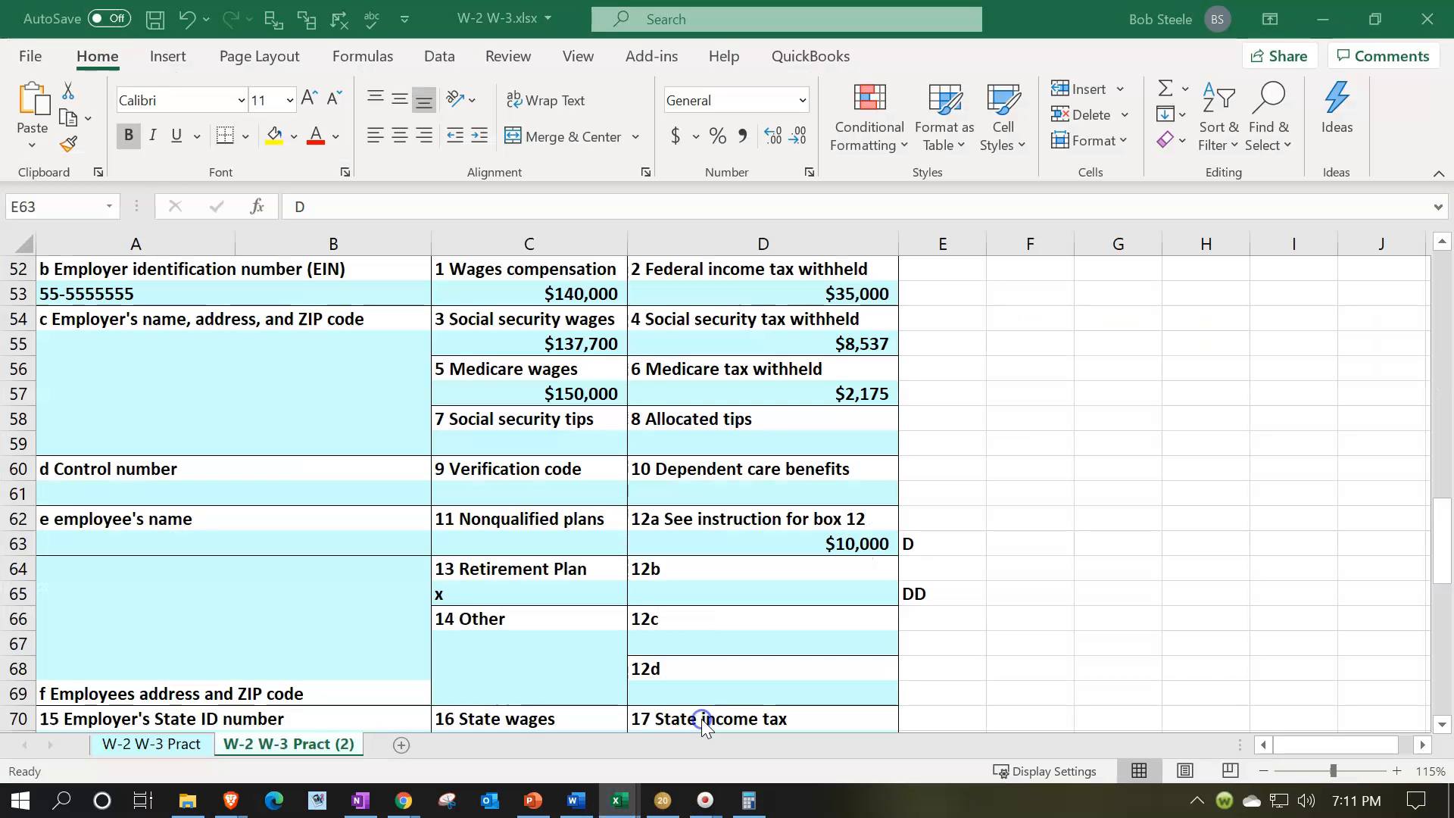
{"action": "left_click", "coordinate": [874, 343]}
{"action": "left_click", "coordinate": [857, 394]}
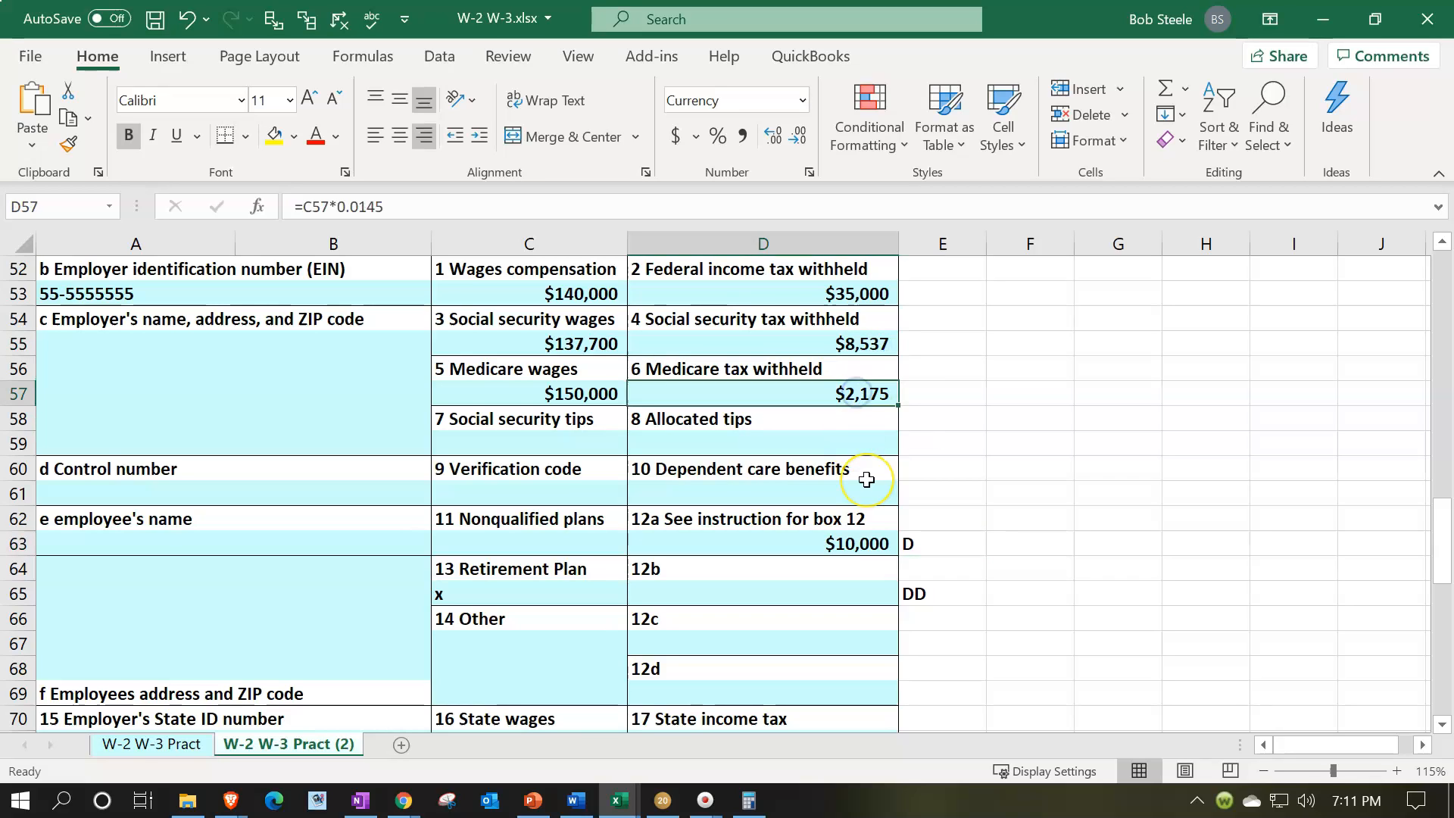
{"action": "left_click", "coordinate": [831, 545]}
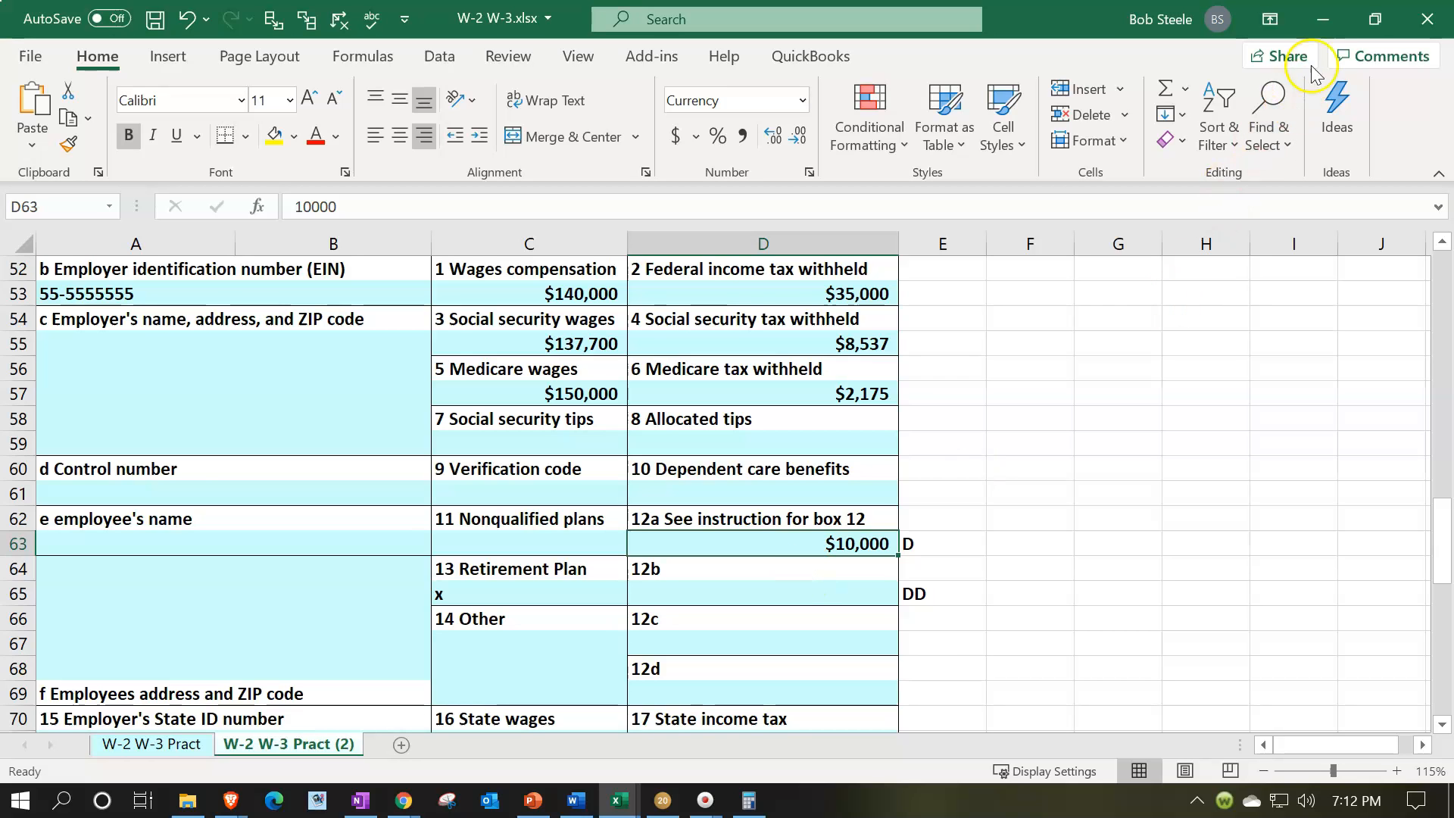
{"action": "left_click", "coordinate": [1322, 19]}
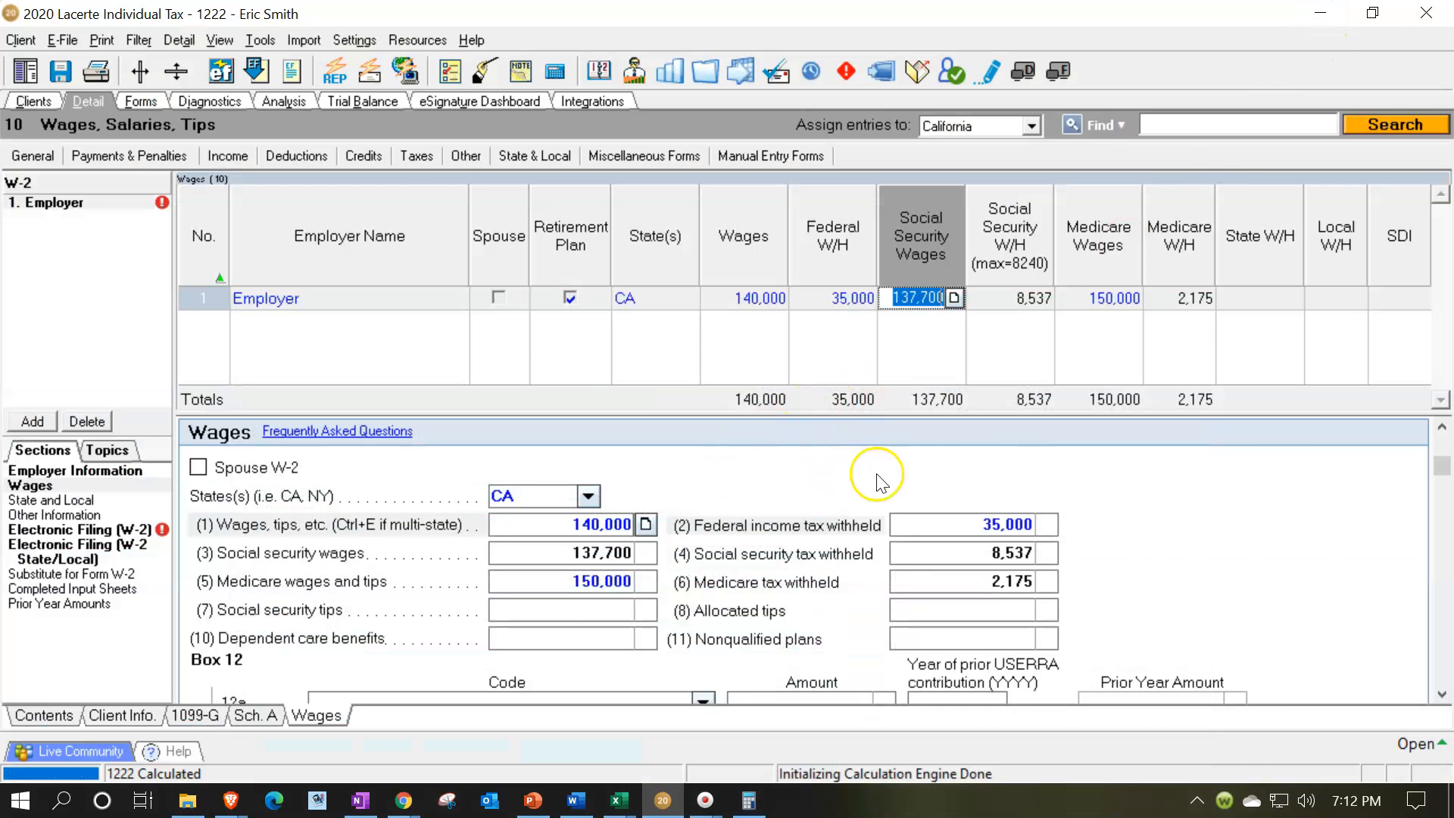
Enter box 12a in Lacerte with code D - Elective deferrals to 401(k) plan and an amount of 10,000
{"action": "scroll", "coordinate": [1165, 492], "scroll_direction": "down", "scroll_amount": 5}
{"action": "scroll", "coordinate": [1165, 492], "scroll_direction": "down", "scroll_amount": 6}
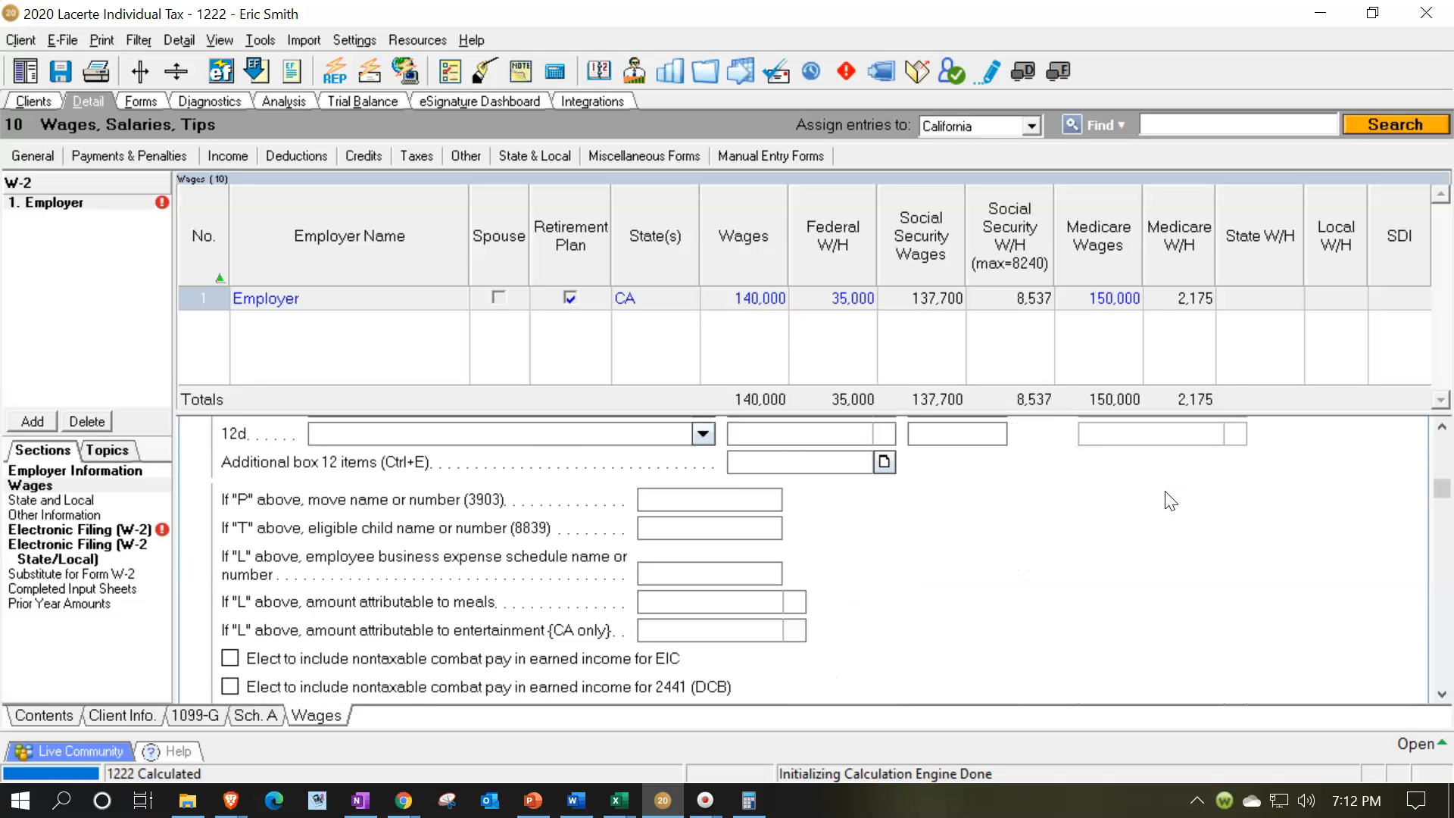
{"action": "scroll", "coordinate": [1165, 491], "scroll_direction": "up", "scroll_amount": 3}
{"action": "scroll", "coordinate": [1172, 498], "scroll_direction": "up", "scroll_amount": 4}
{"action": "left_click", "coordinate": [704, 468]}
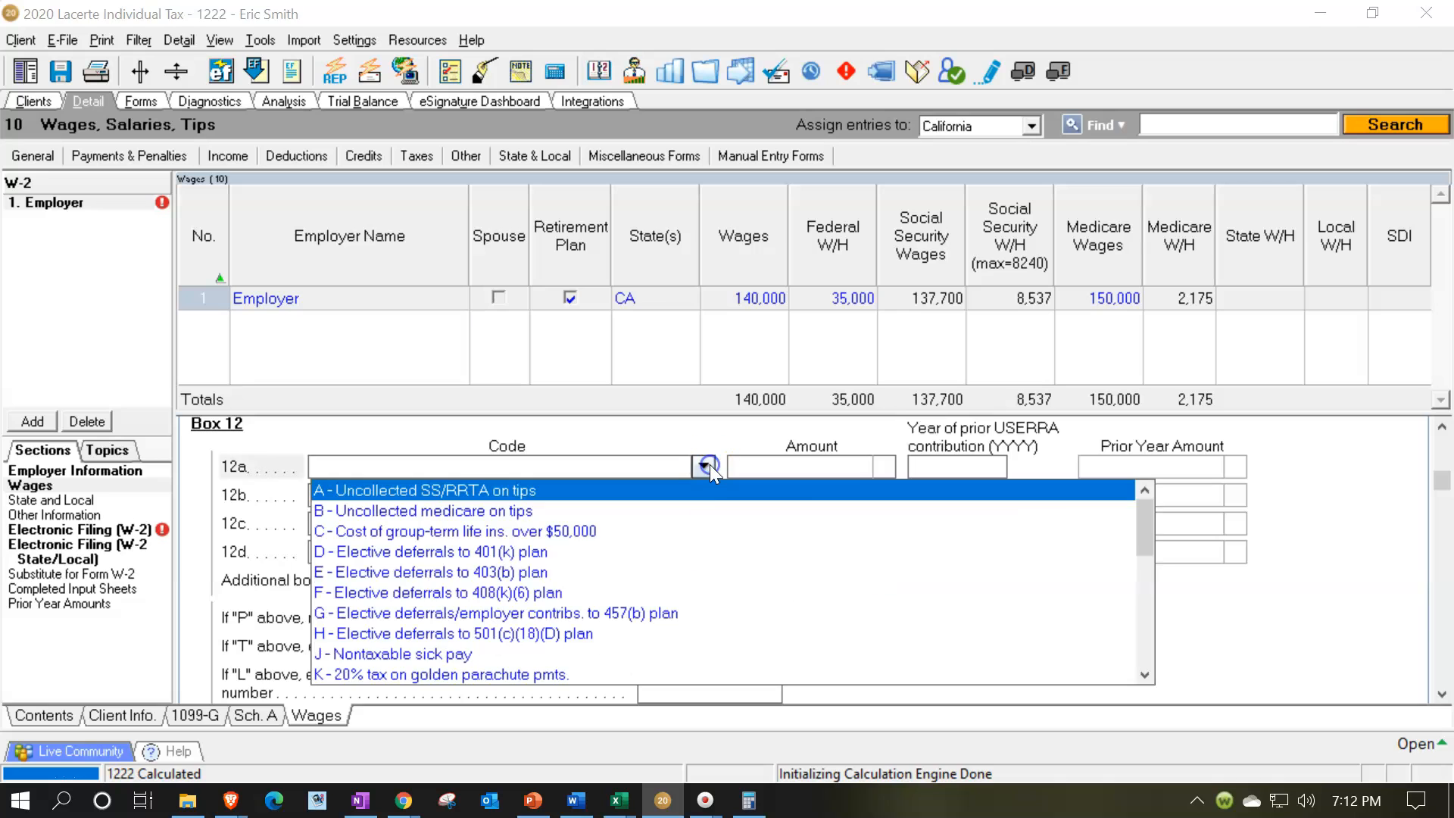
{"action": "left_click", "coordinate": [559, 558]}
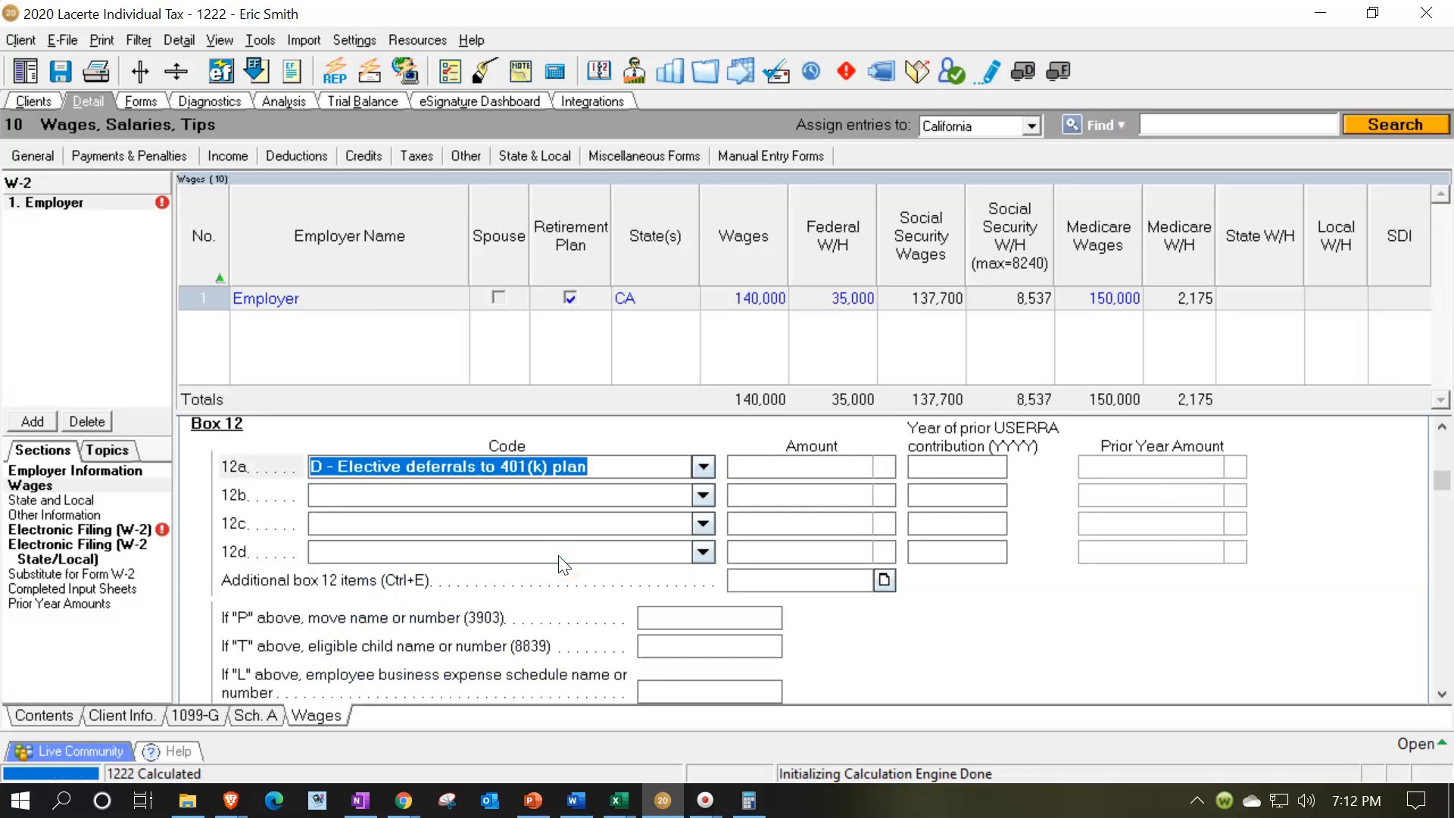
{"action": "key", "text": "Tab"}
{"action": "type", "text": "100"}
{"action": "key", "text": "Tab"}
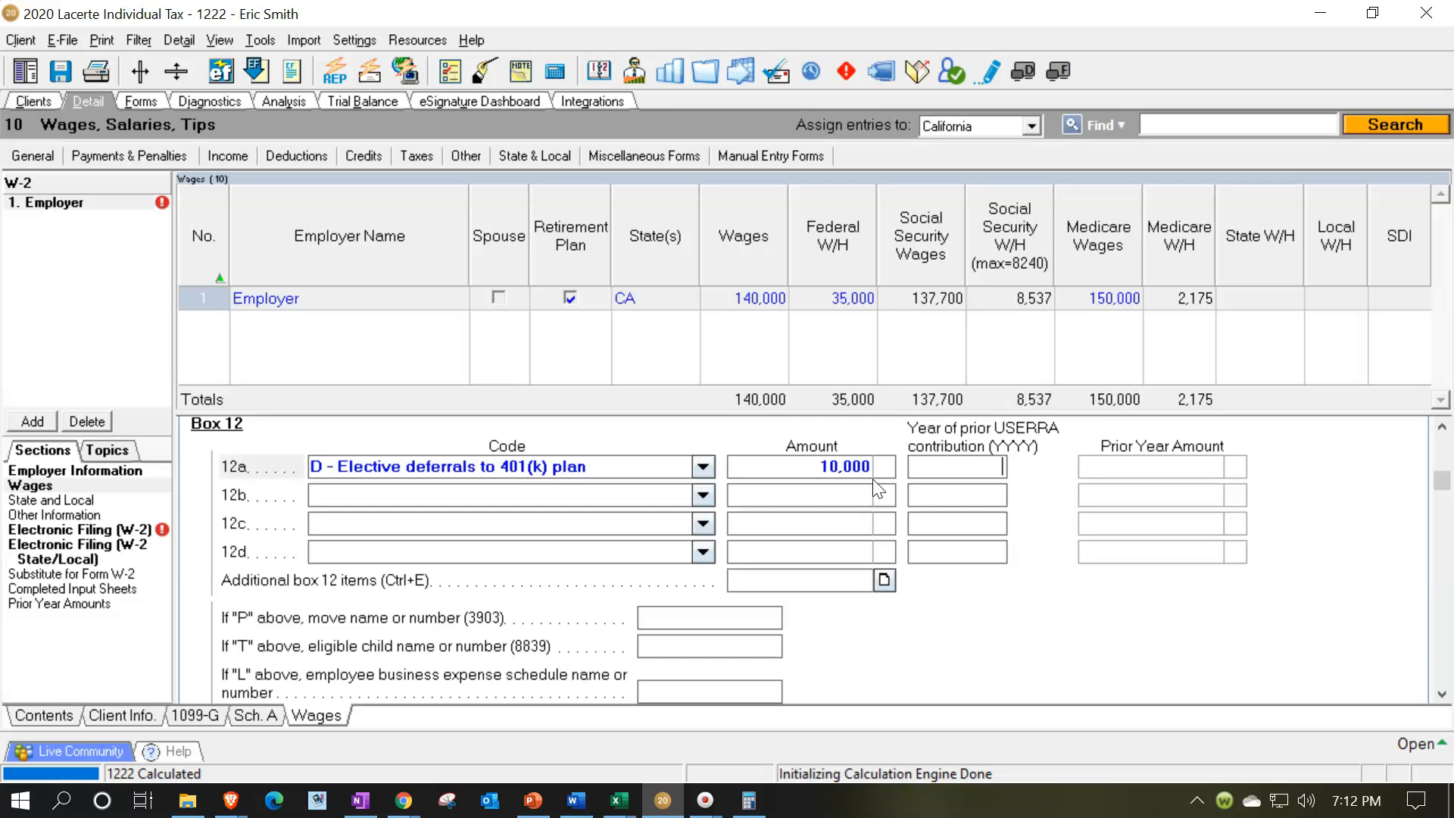
Review line 1 and its wage schedule on Form 1040 page 1, and mark the line 15 taxable income as checked
{"action": "left_click", "coordinate": [151, 102]}
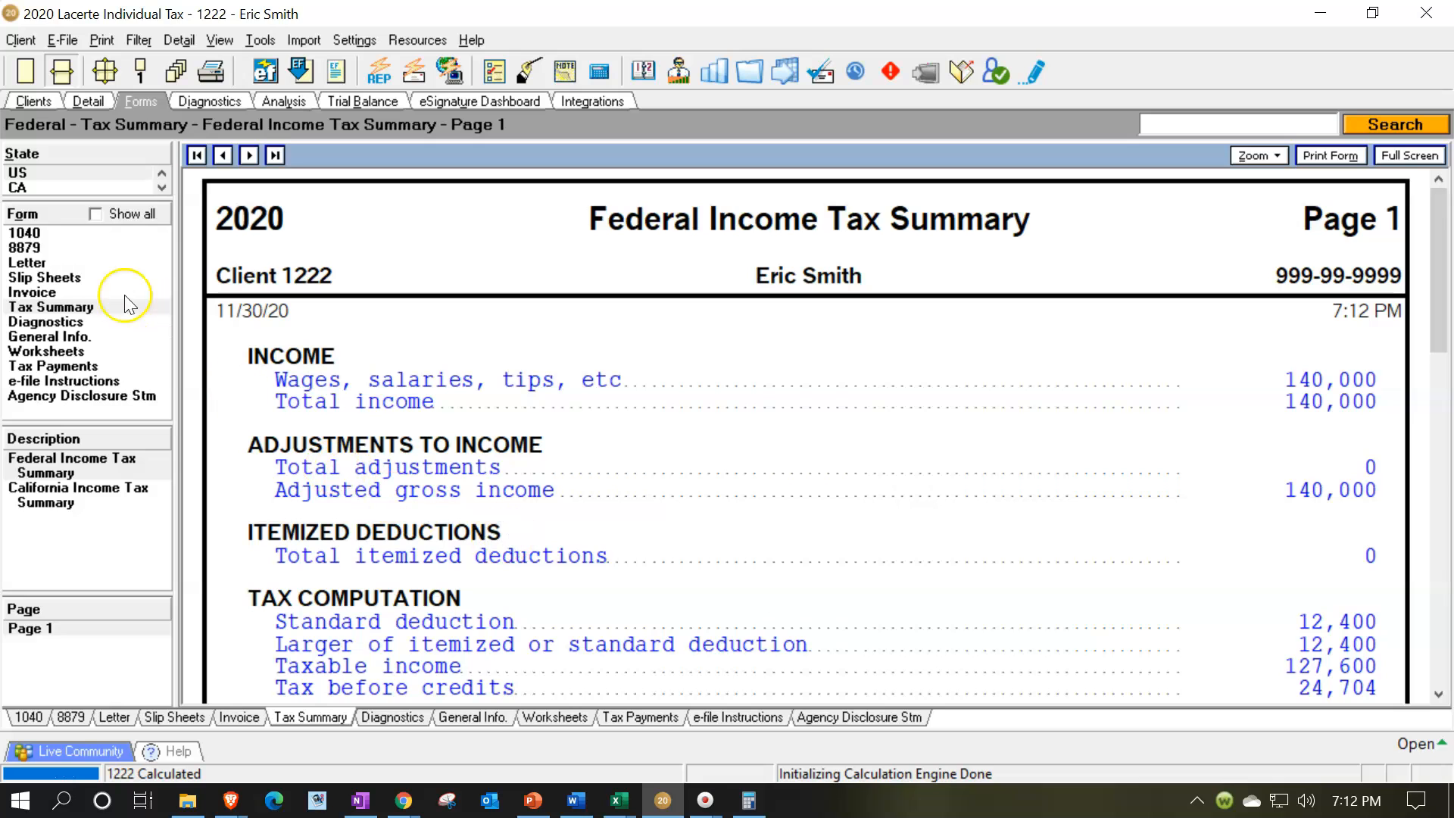
{"action": "left_click", "coordinate": [24, 232]}
{"action": "scroll", "coordinate": [912, 606], "scroll_direction": "down", "scroll_amount": 6}
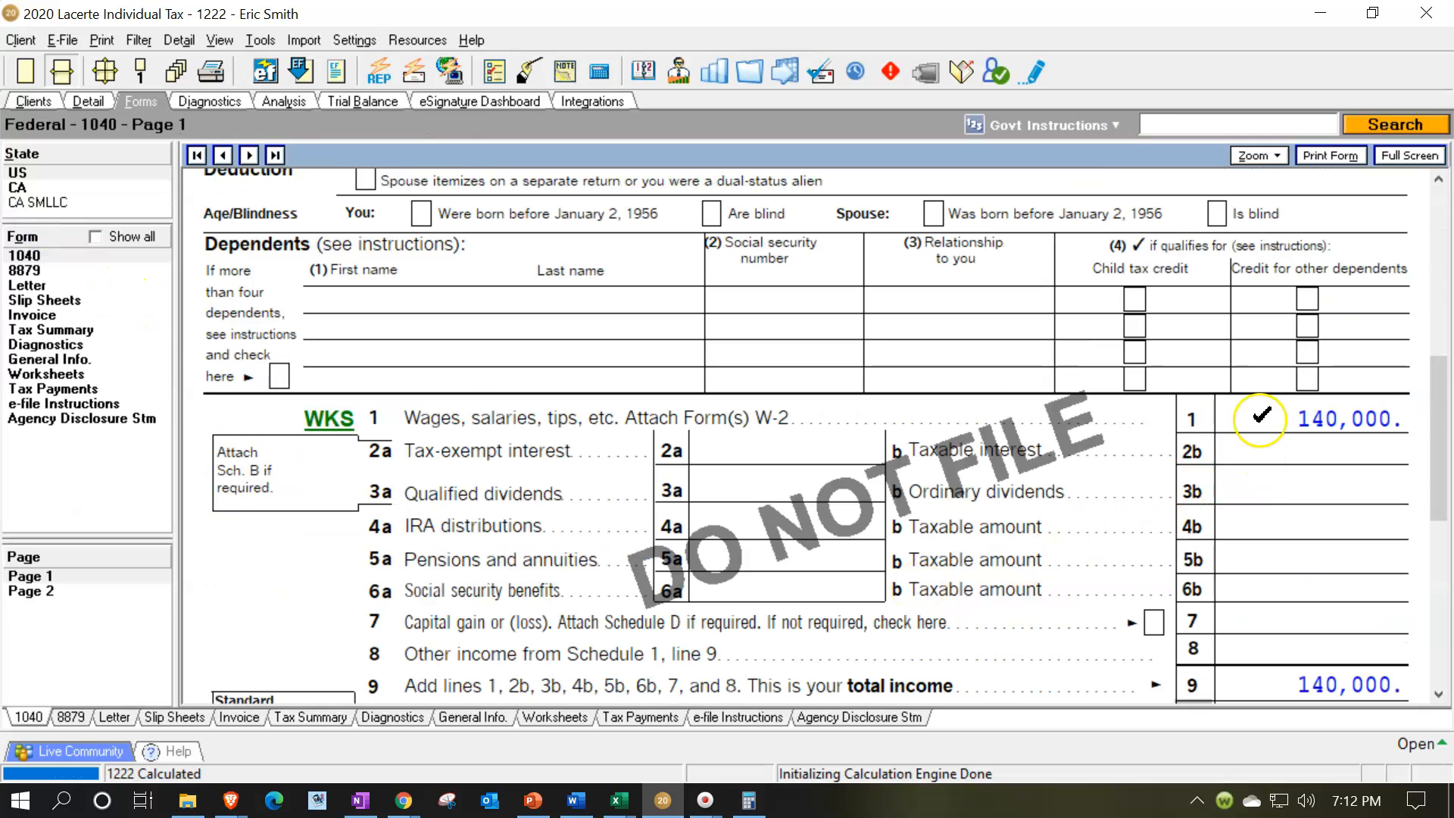
{"action": "left_click", "coordinate": [327, 417]}
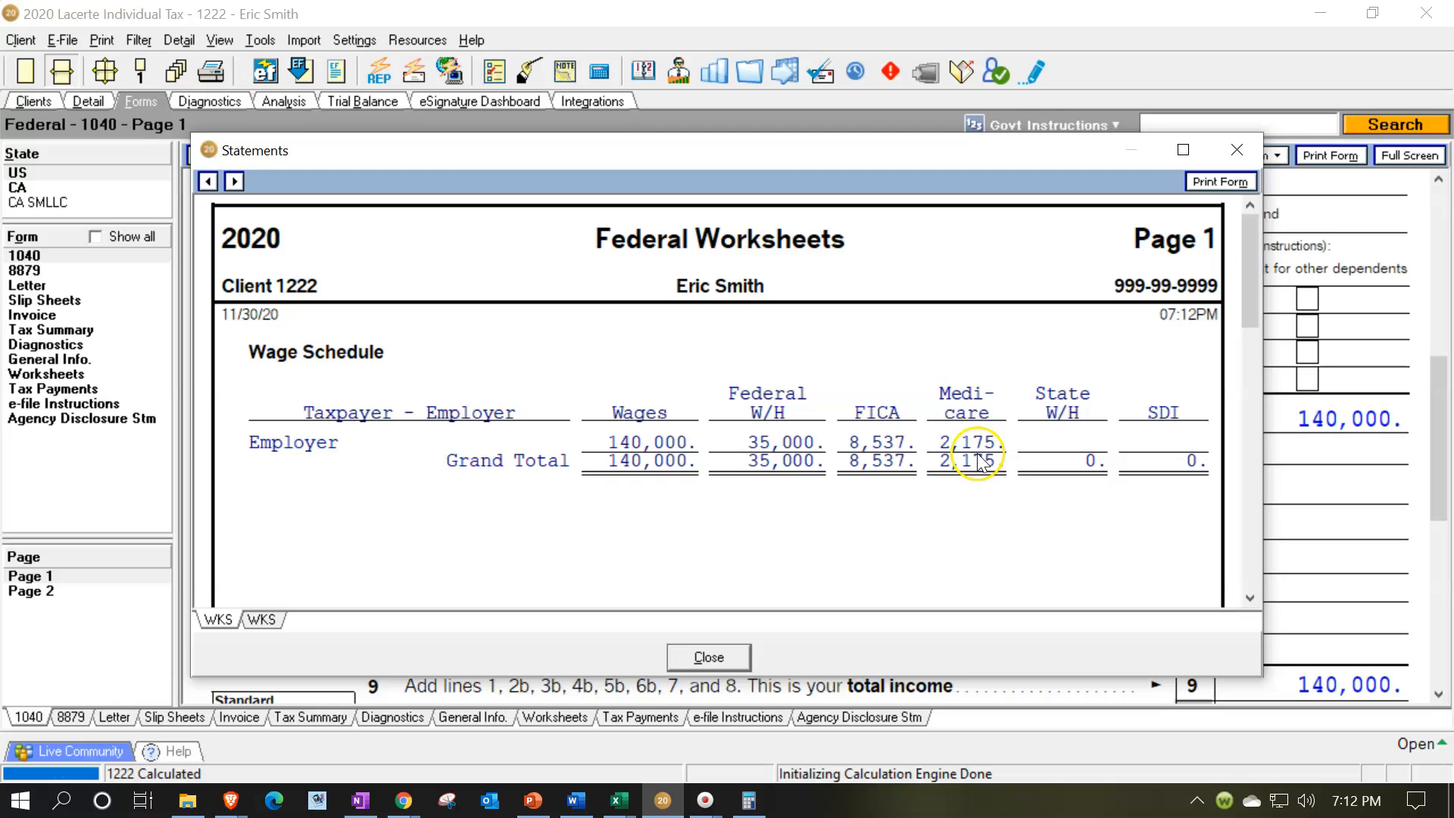
{"action": "left_click", "coordinate": [1237, 150]}
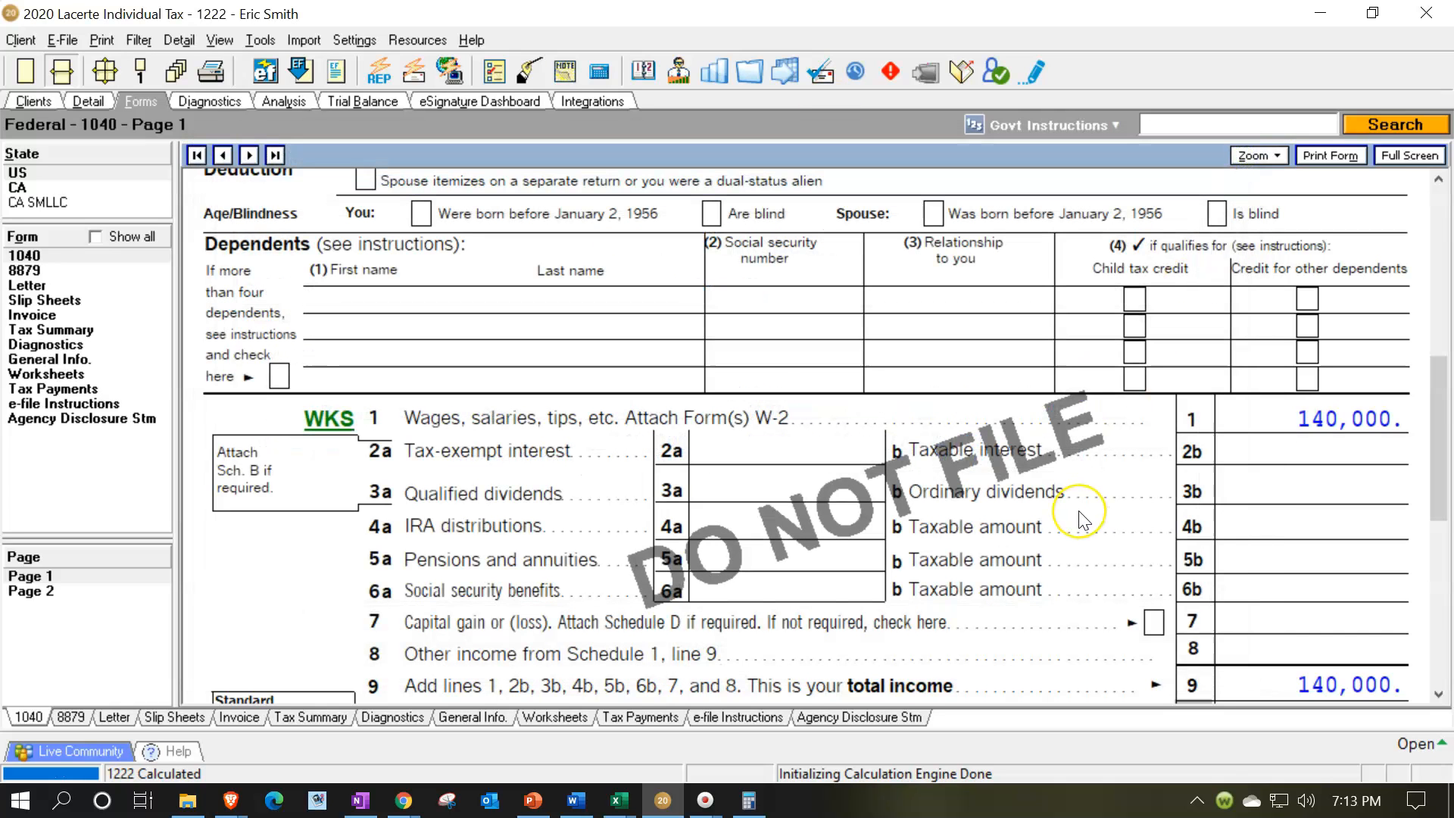
{"action": "scroll", "coordinate": [1079, 519], "scroll_direction": "down", "scroll_amount": 5}
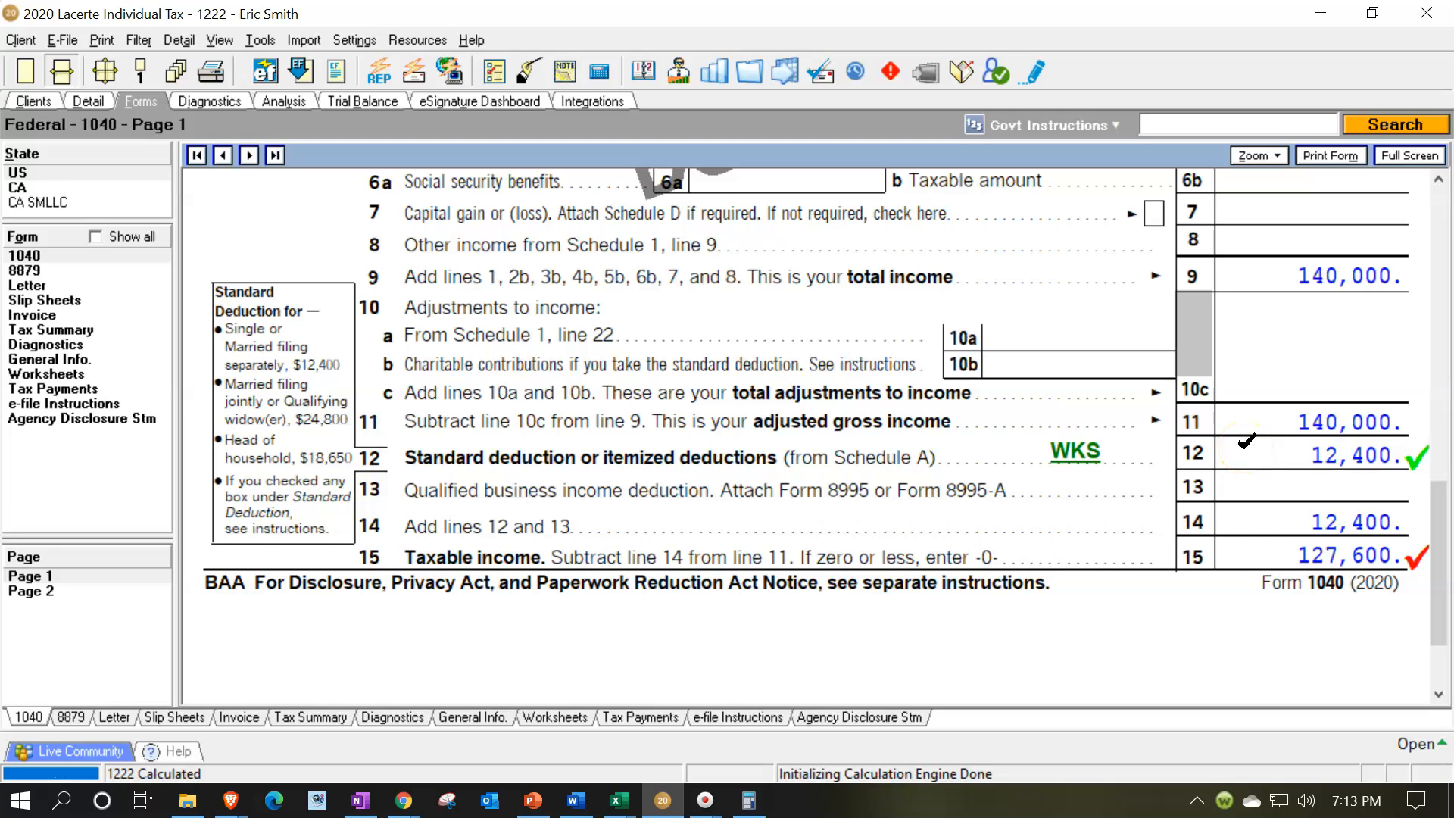
{"action": "left_click", "coordinate": [1248, 545]}
Switch to TAX Worksheet.xlsx in Excel and set the first W-2 income entry on the Income Worksheet sheet to 140,000
{"action": "left_click", "coordinate": [625, 807]}
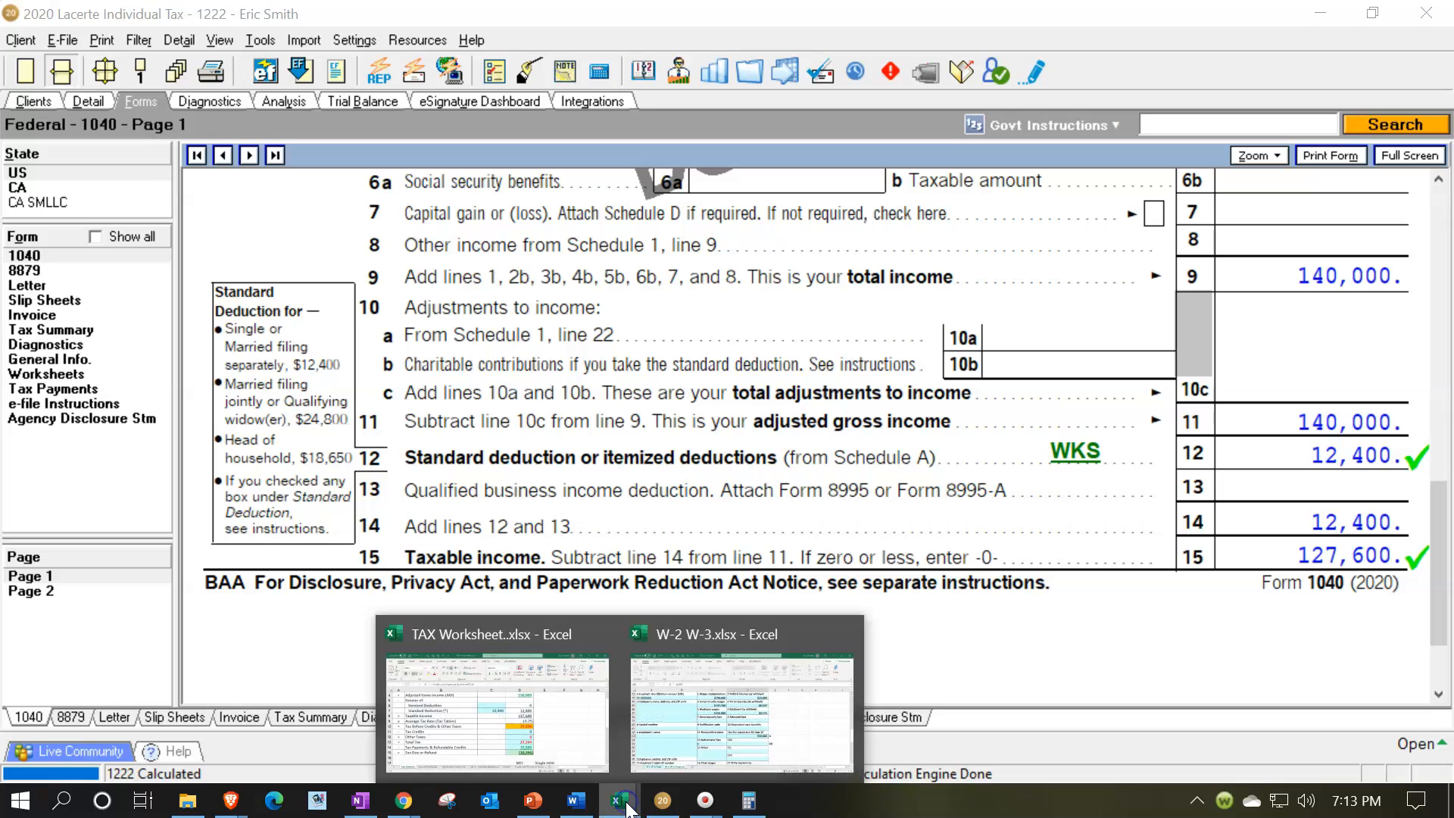
{"action": "left_click", "coordinate": [535, 698]}
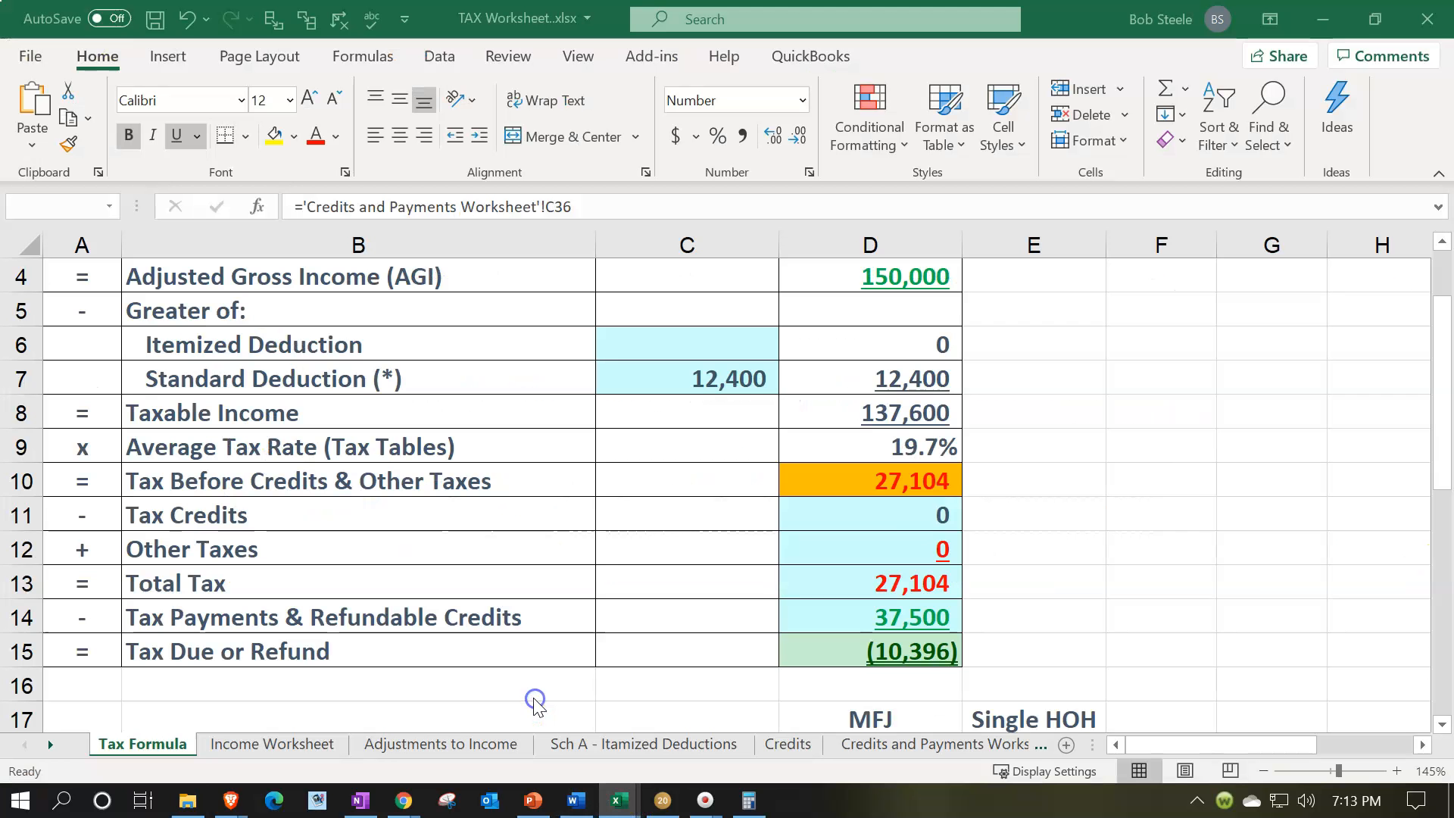
{"action": "scroll", "coordinate": [696, 419], "scroll_direction": "up", "scroll_amount": 1}
{"action": "left_click", "coordinate": [272, 743]}
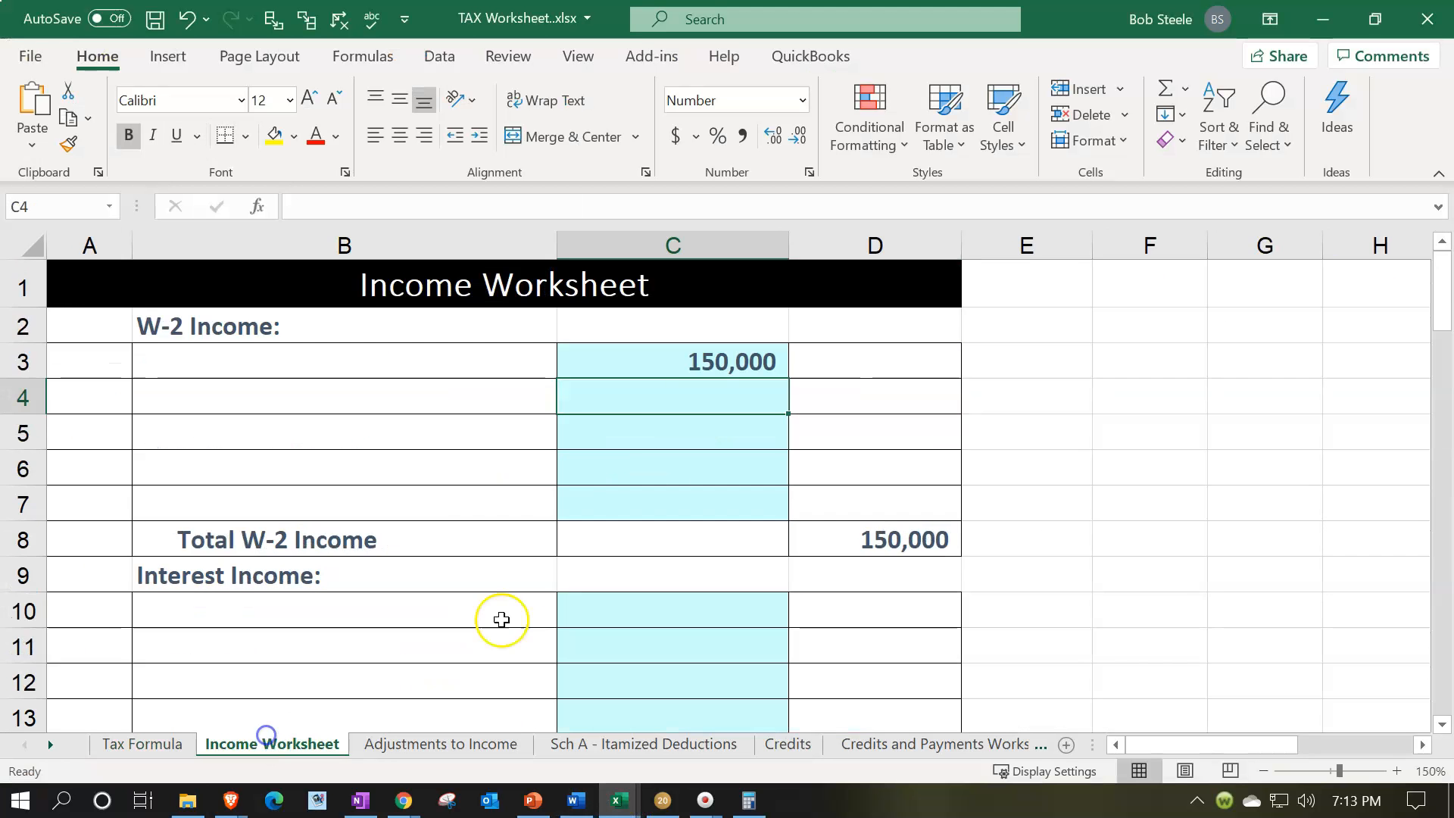
{"action": "left_click", "coordinate": [661, 371]}
{"action": "type", "text": "14"}
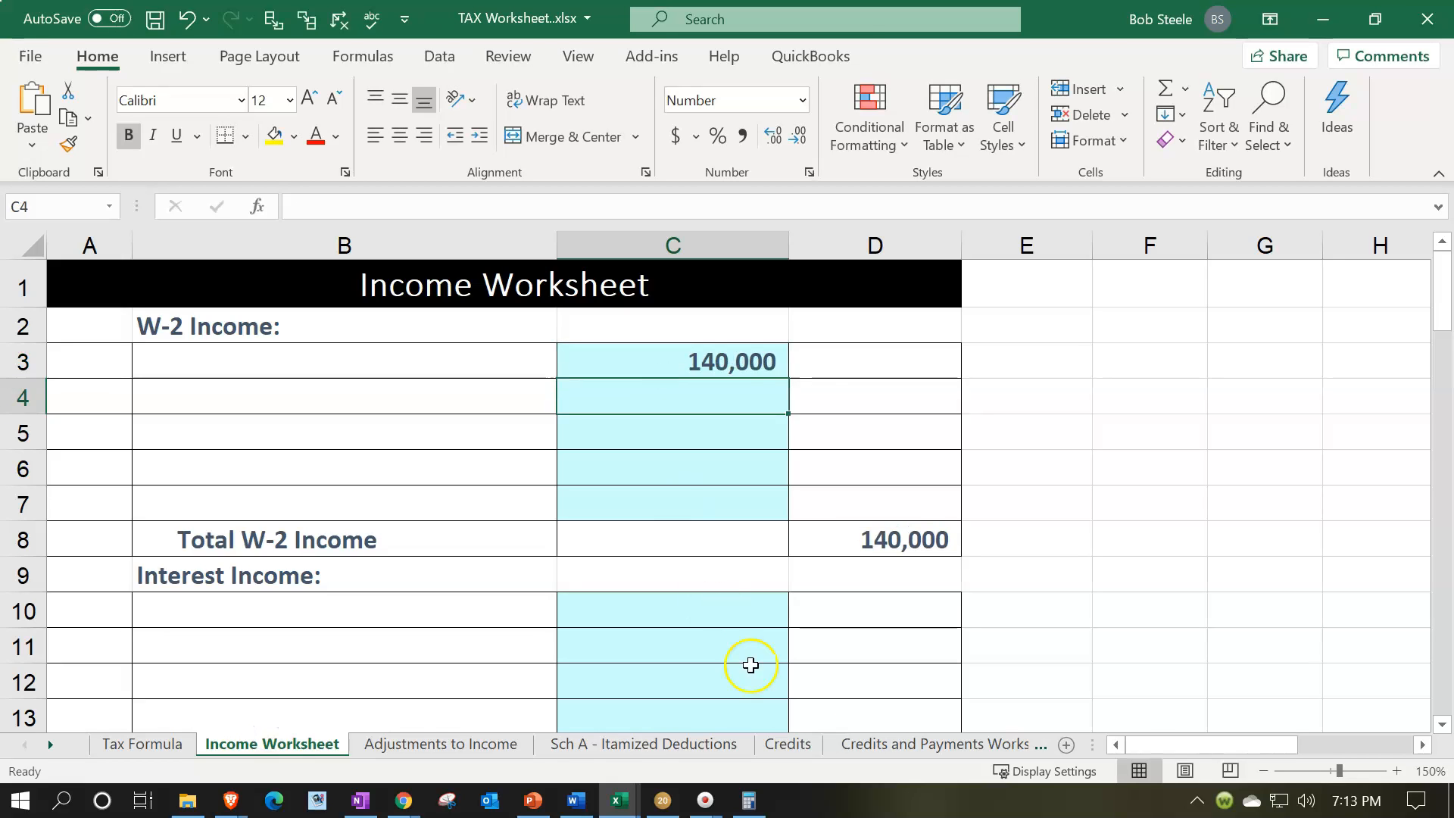
Set the first W-2 withholding entry on the Credits and Payments Worksheet sheet to 35,000
{"action": "left_click", "coordinate": [860, 749]}
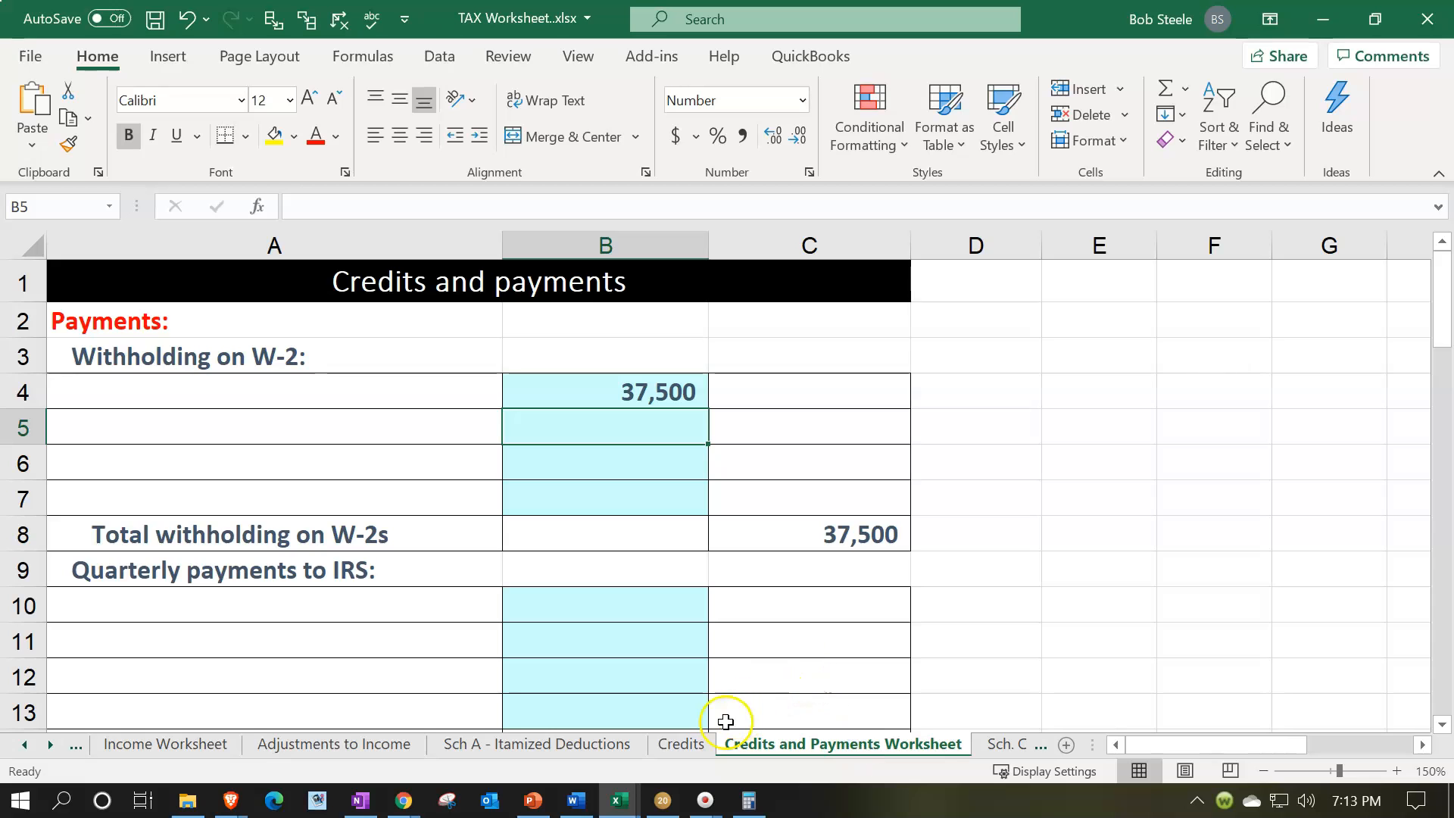
{"action": "mouse_move", "coordinate": [609, 791]}
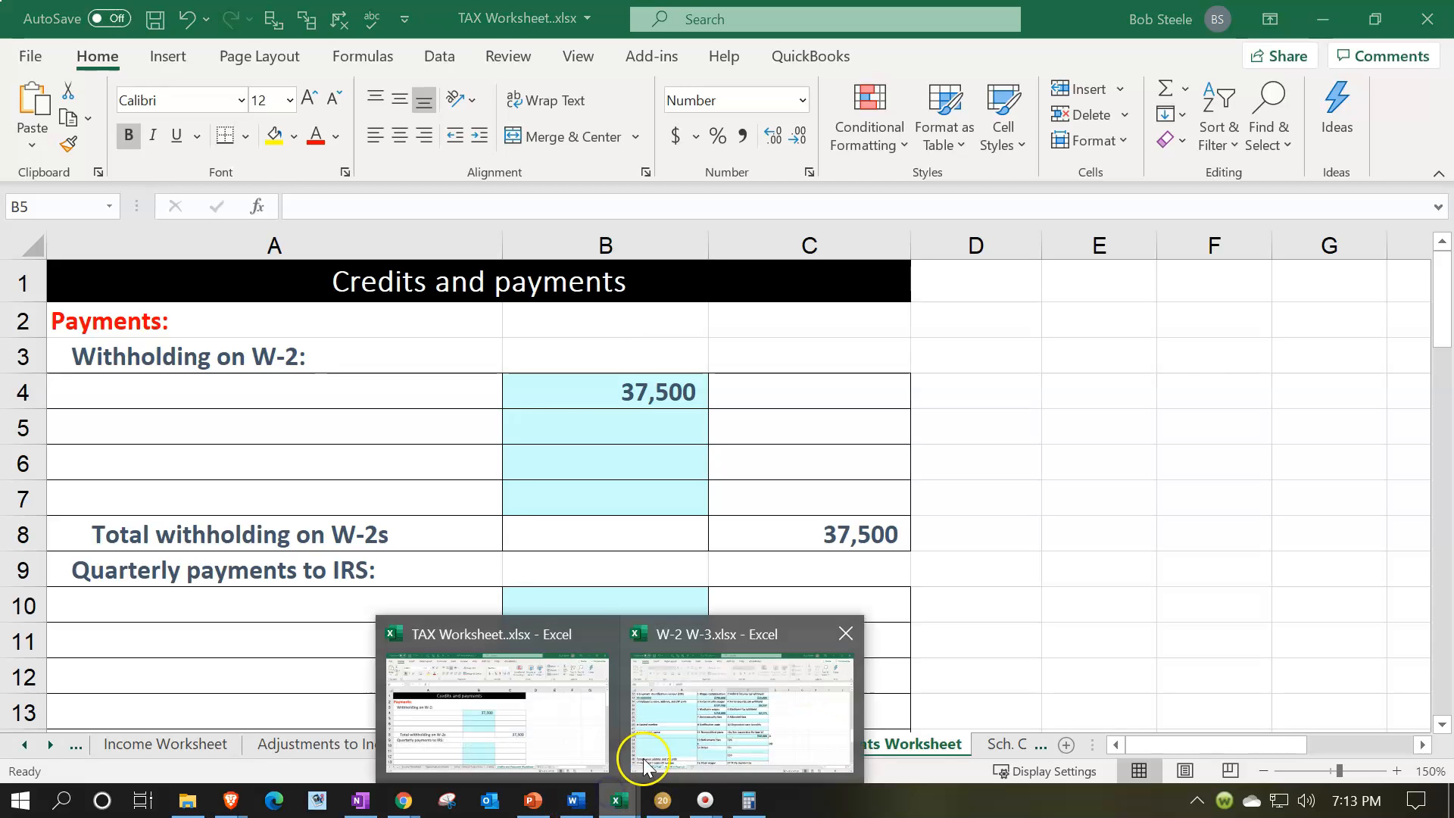
{"action": "mouse_move", "coordinate": [652, 742]}
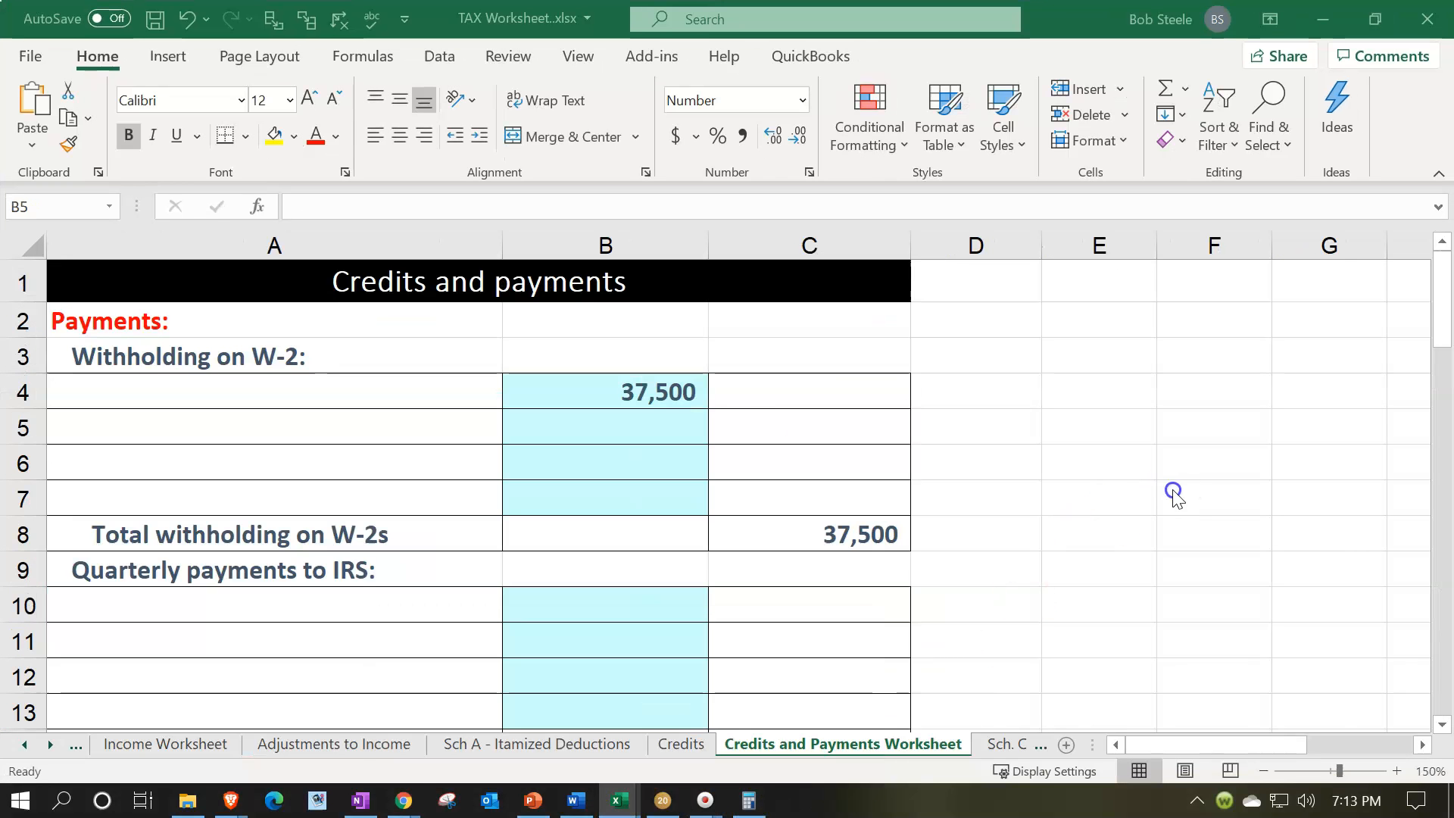
{"action": "left_click", "coordinate": [669, 392]}
{"action": "type", "text": "35,0"}
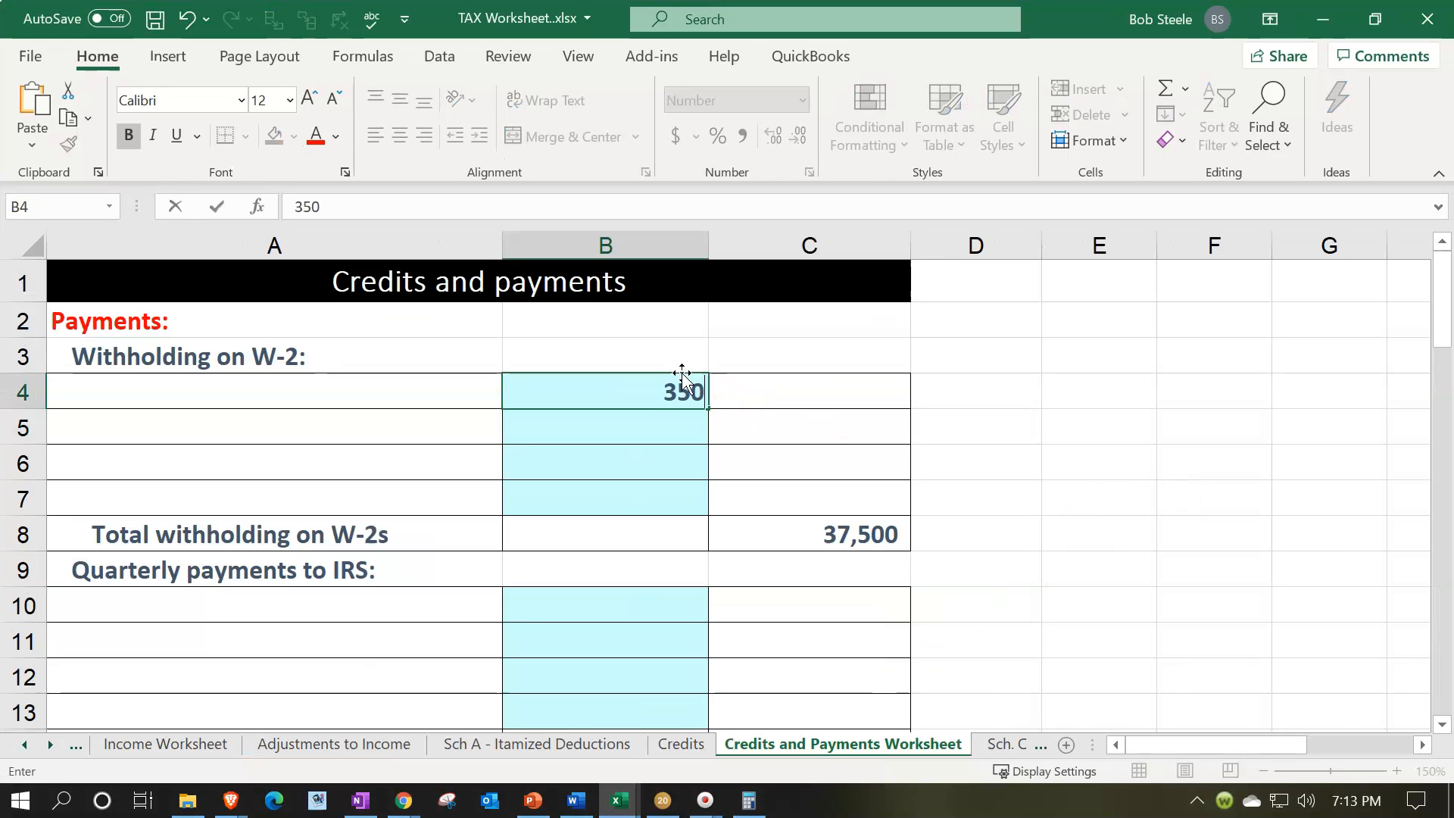
{"action": "type", "text": "00"}
{"action": "key", "text": "Return"}
Compare the taxable income on the Tax Formula sheet with line 15 of Form 1040 in Lacerte, and return to the worksheet
{"action": "left_click", "coordinate": [27, 743]}
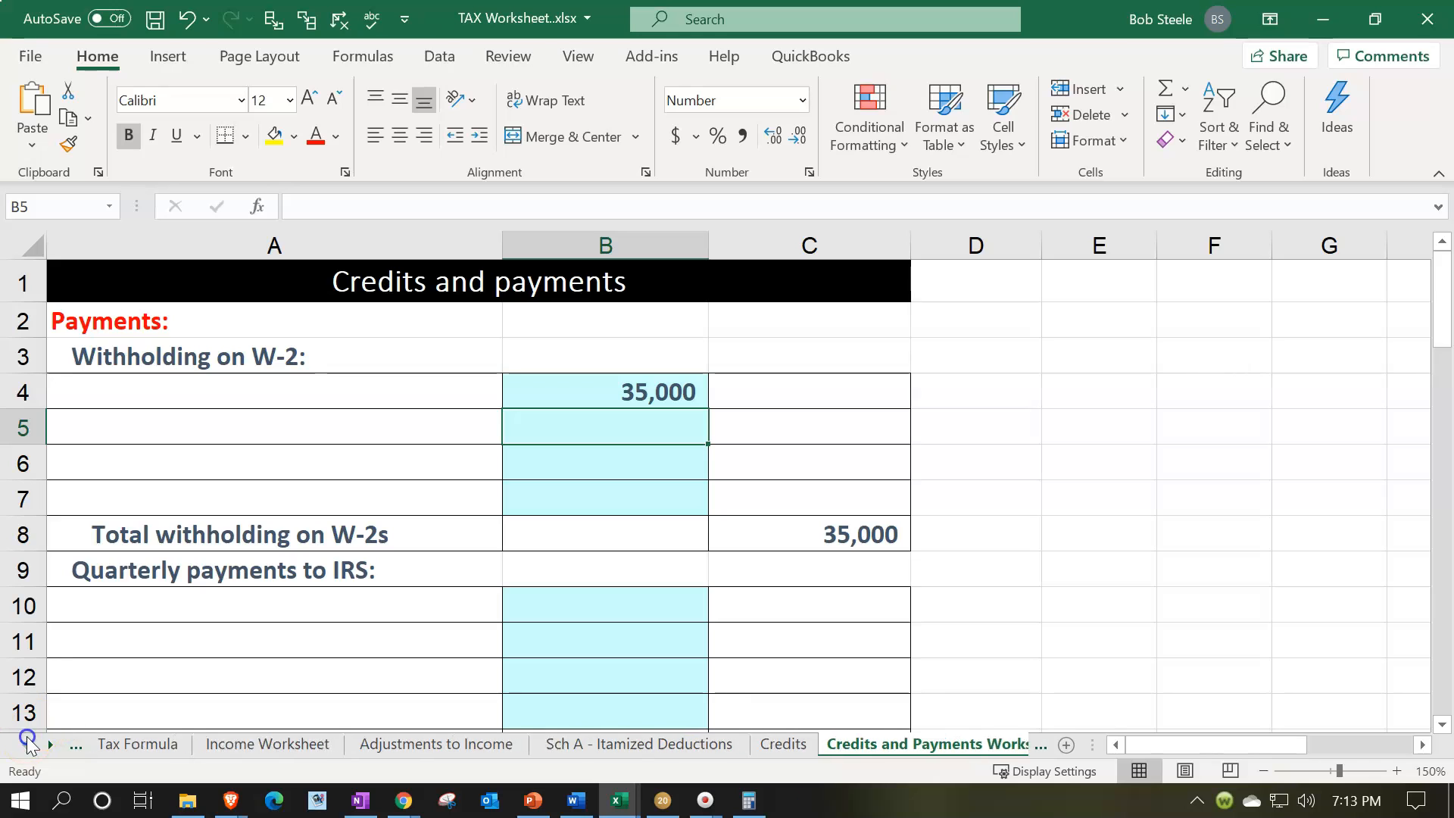
{"action": "left_click", "coordinate": [125, 744]}
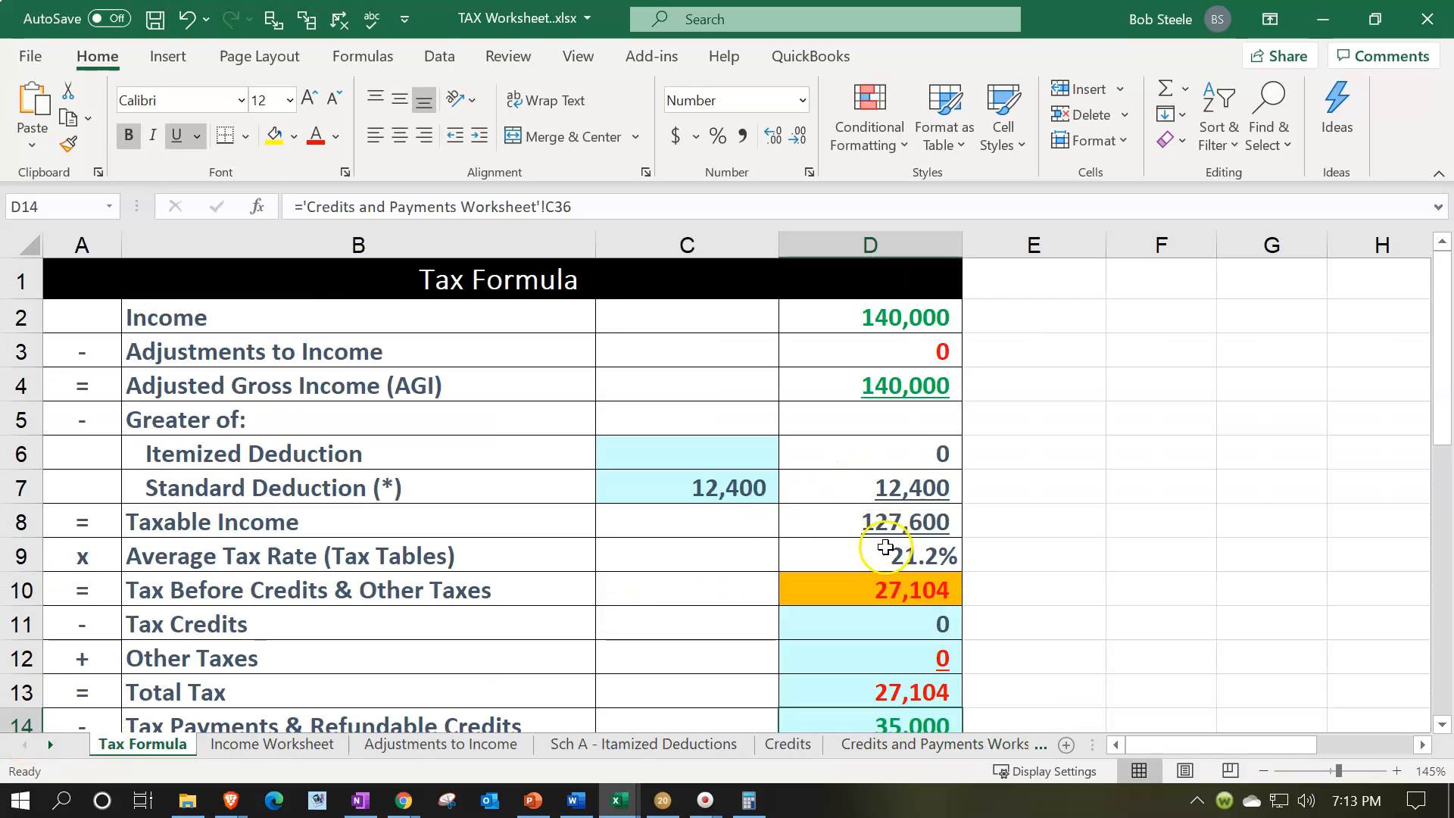
{"action": "left_click", "coordinate": [884, 521]}
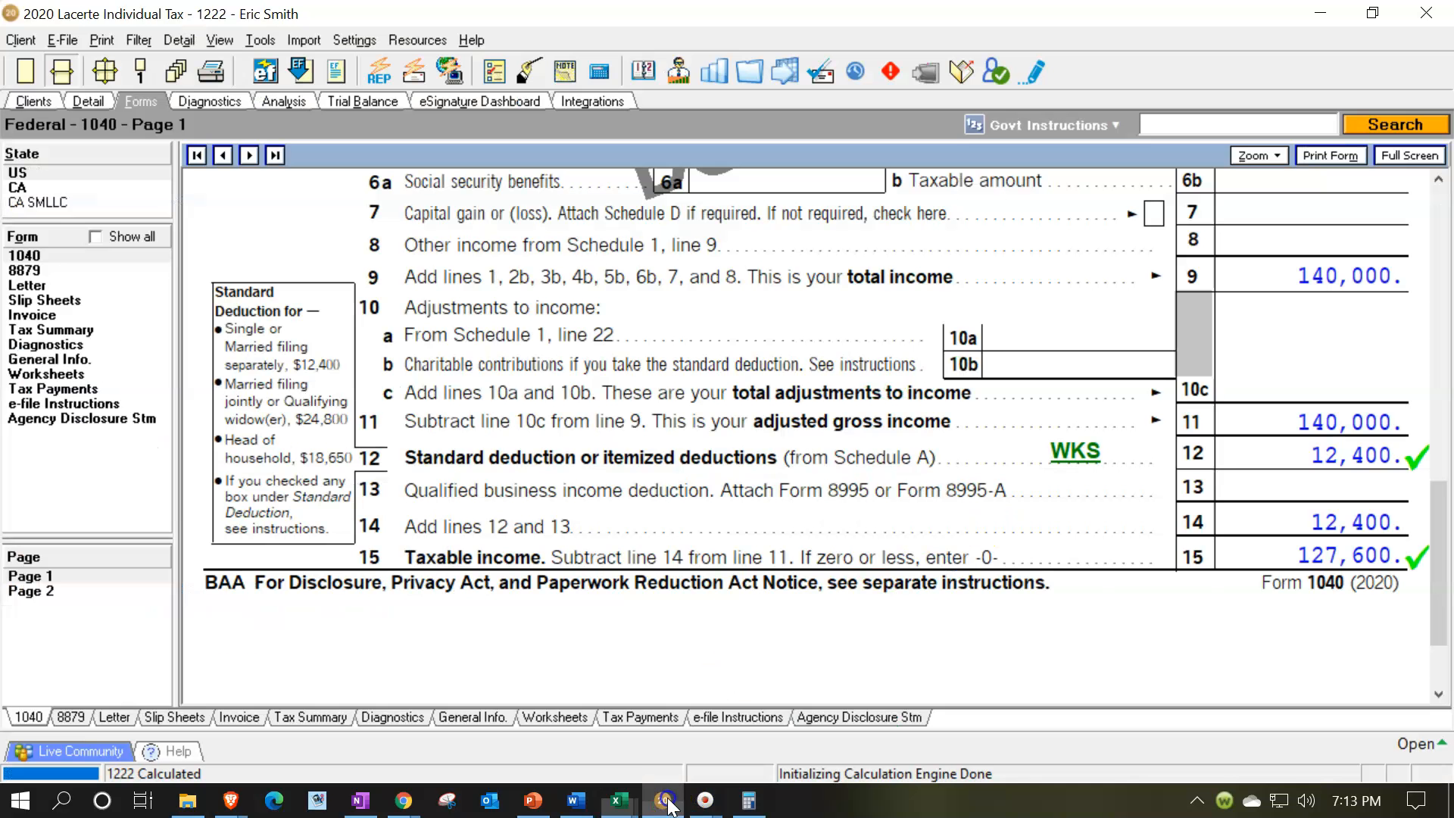
{"action": "left_click", "coordinate": [662, 800]}
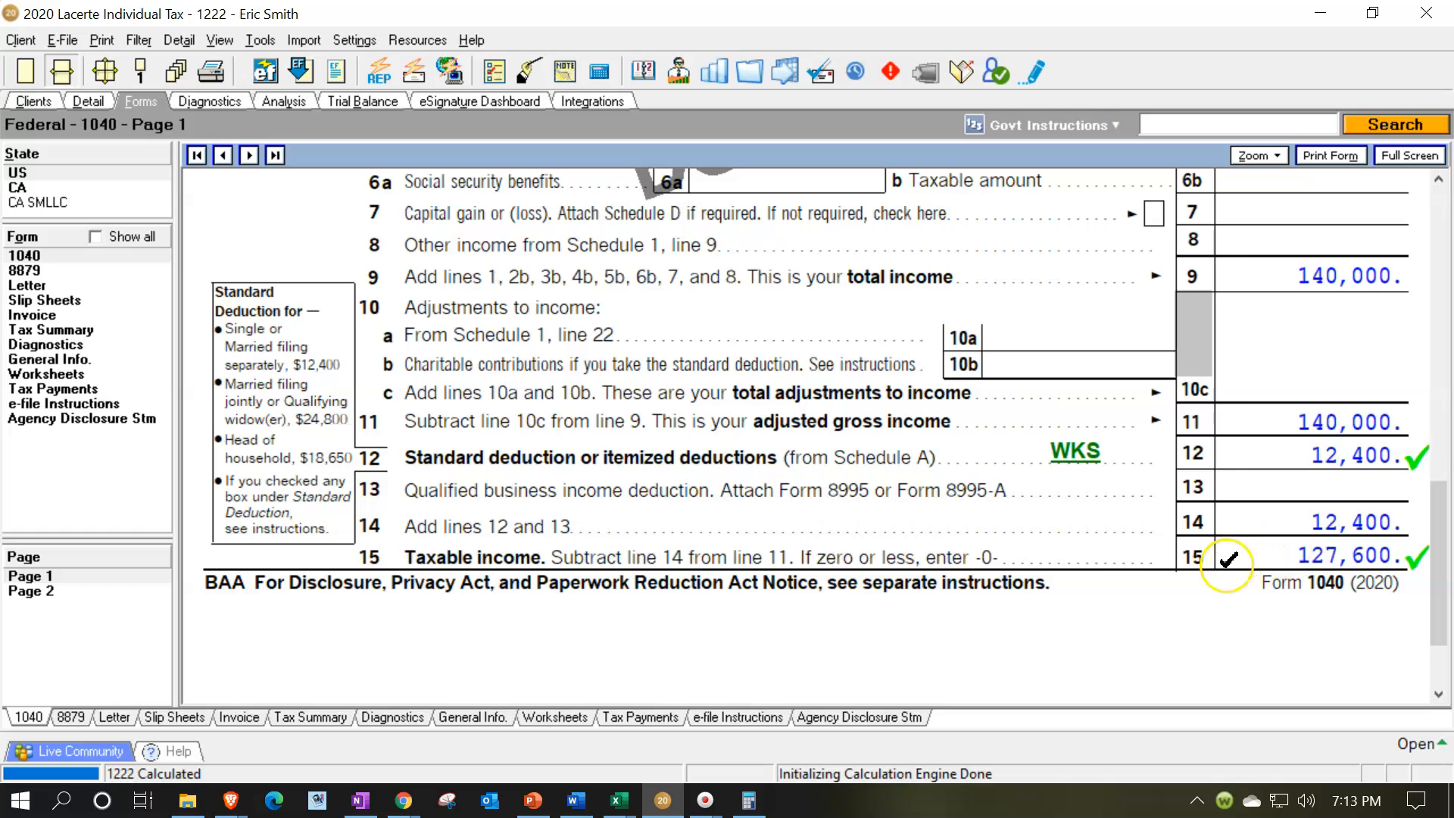
{"action": "left_click", "coordinate": [623, 803]}
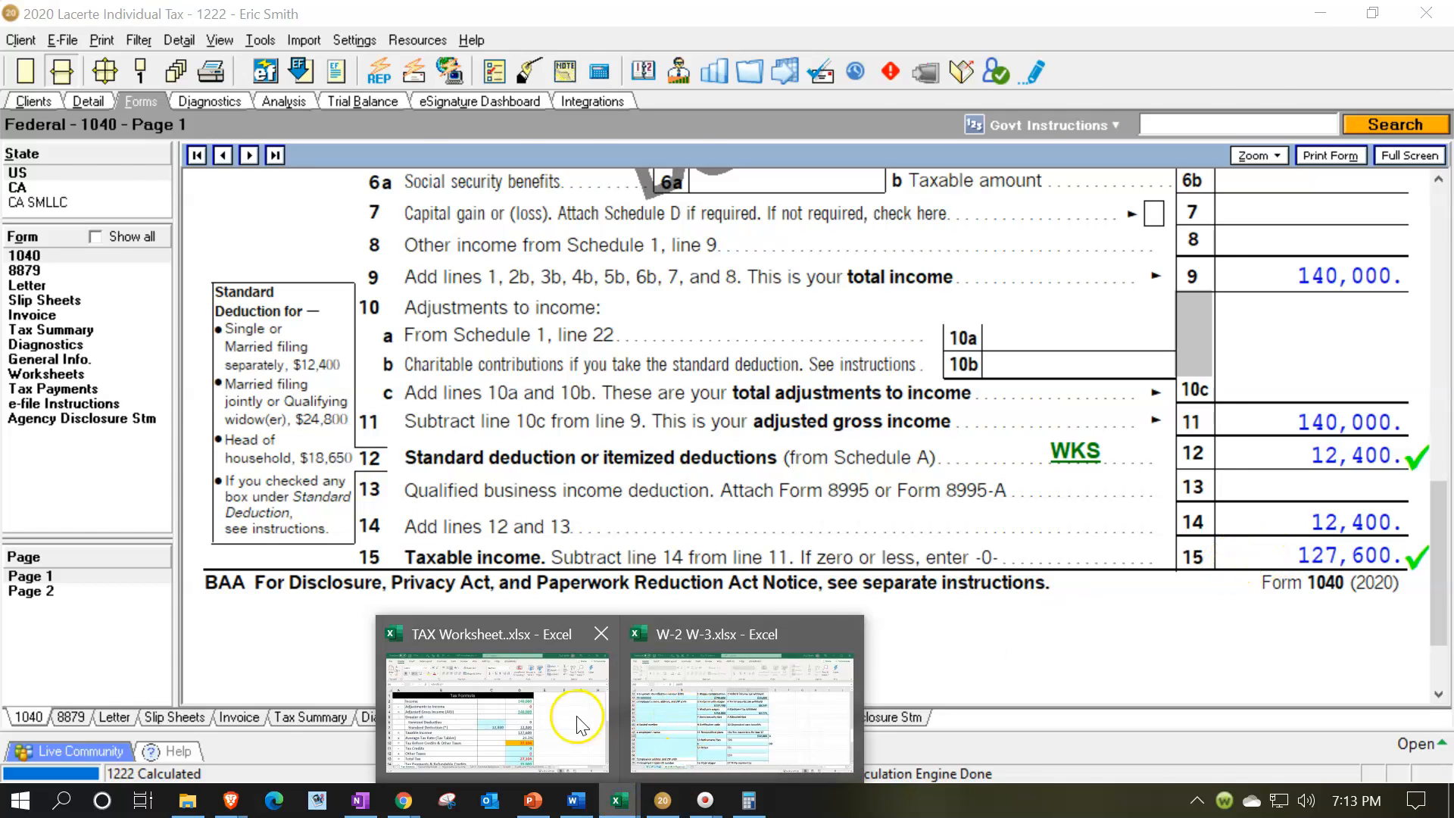
{"action": "left_click", "coordinate": [551, 713]}
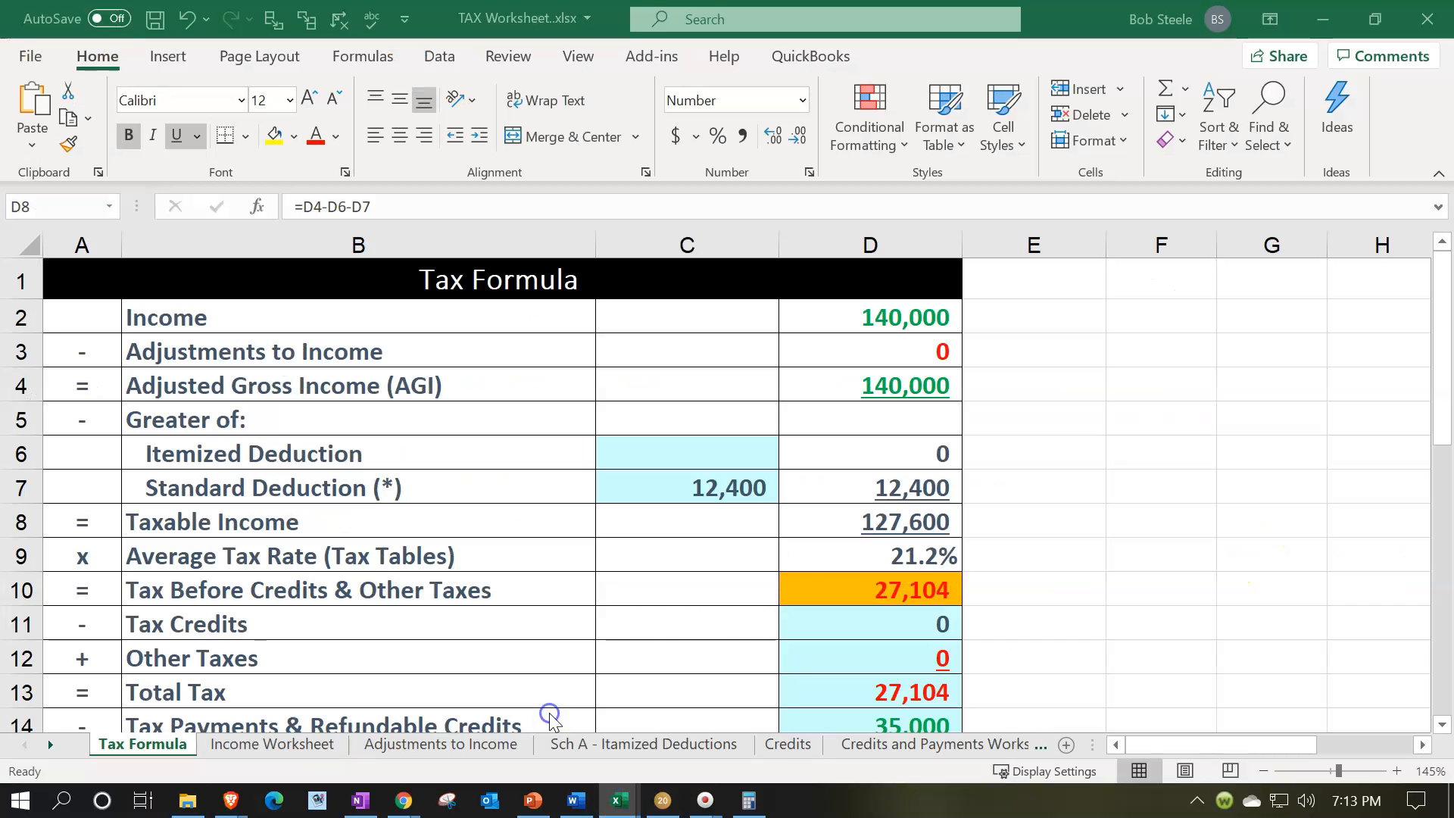
Look up the line 16 tax on Form 1040 page 2 in Lacerte, and set Tax Before Credits & Other Taxes in Excel to 24,704
{"action": "left_click", "coordinate": [825, 594]}
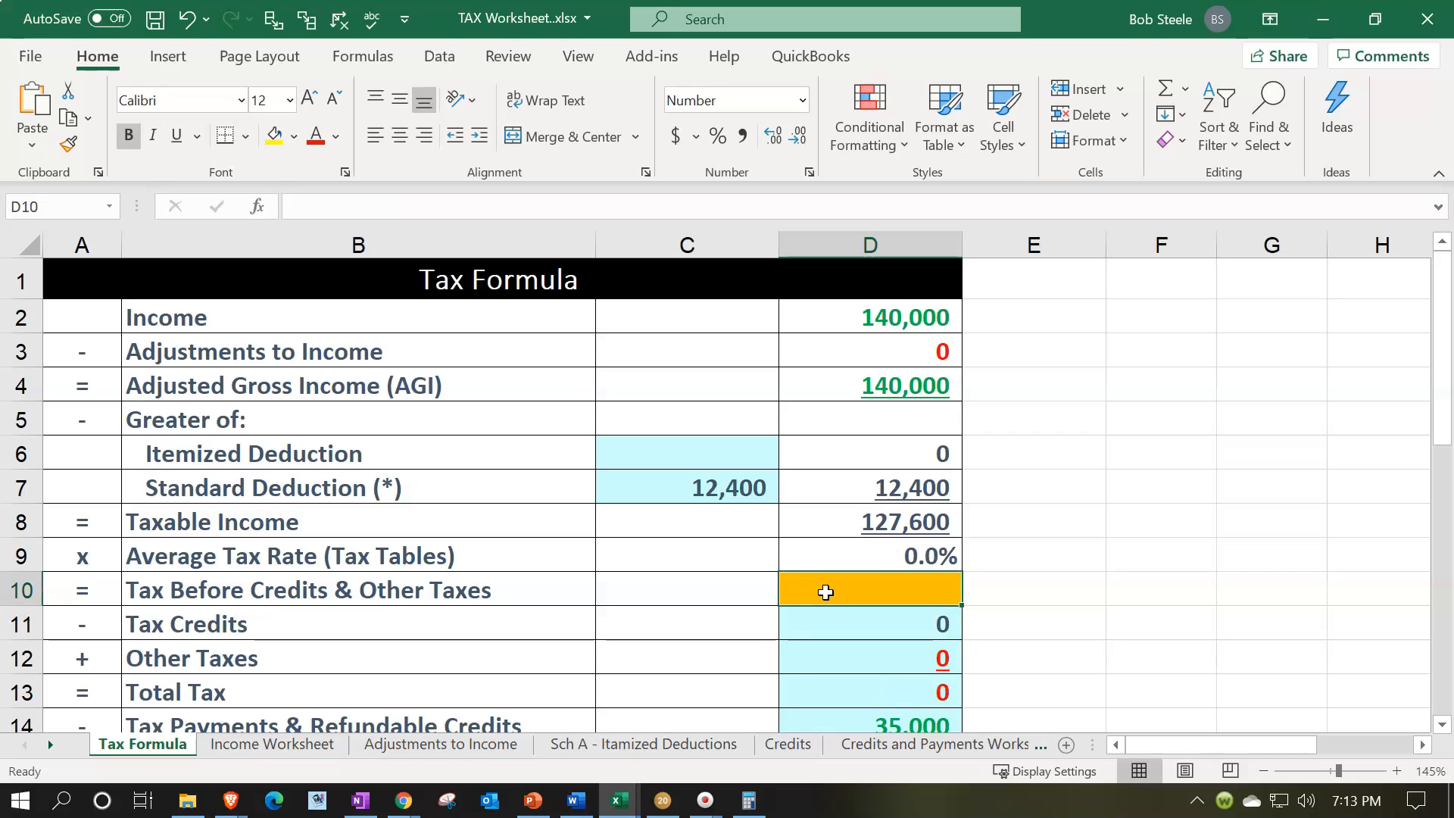
{"action": "left_click", "coordinate": [659, 805]}
{"action": "left_click", "coordinate": [55, 589]}
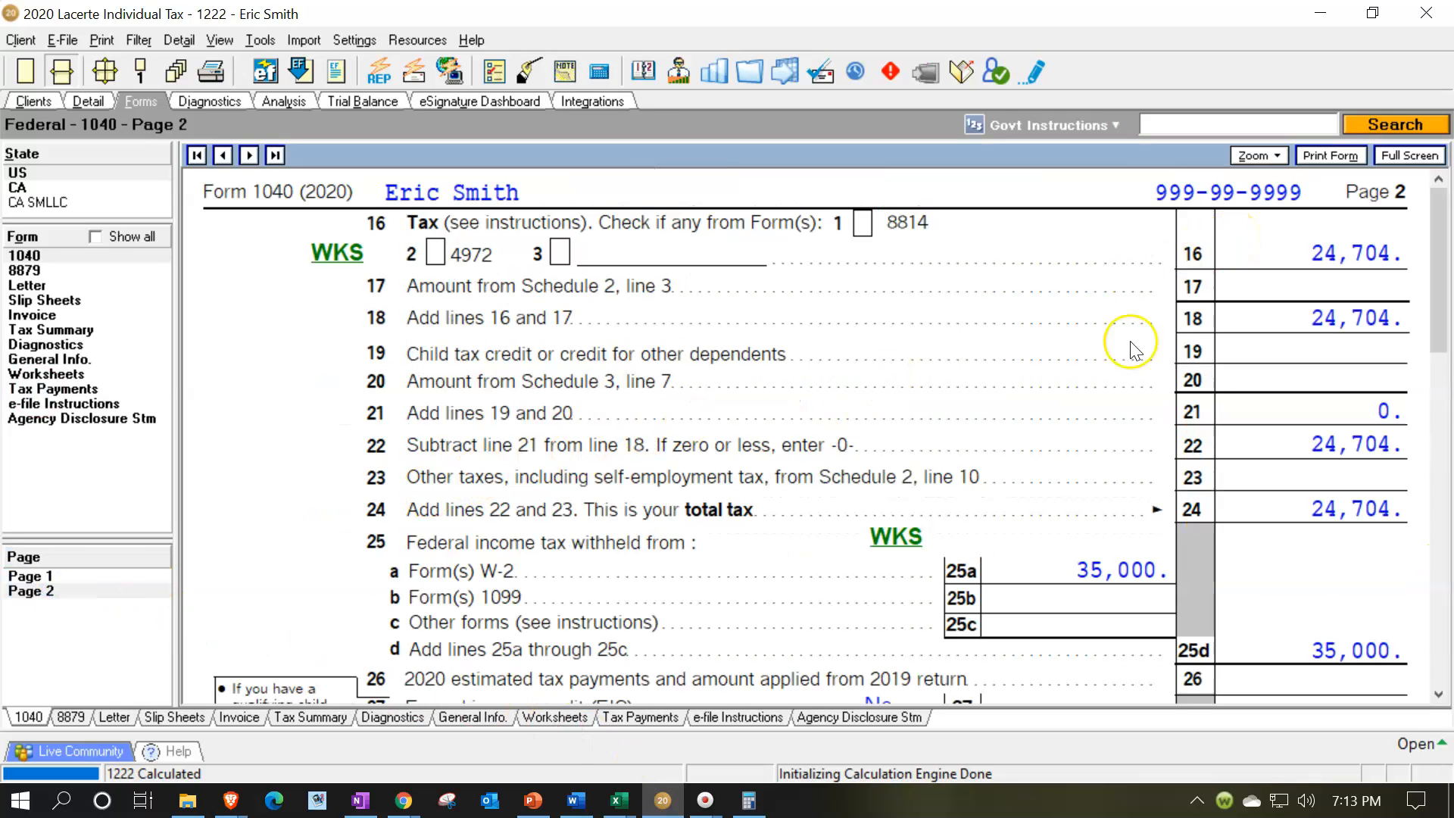
{"action": "left_click", "coordinate": [666, 803]}
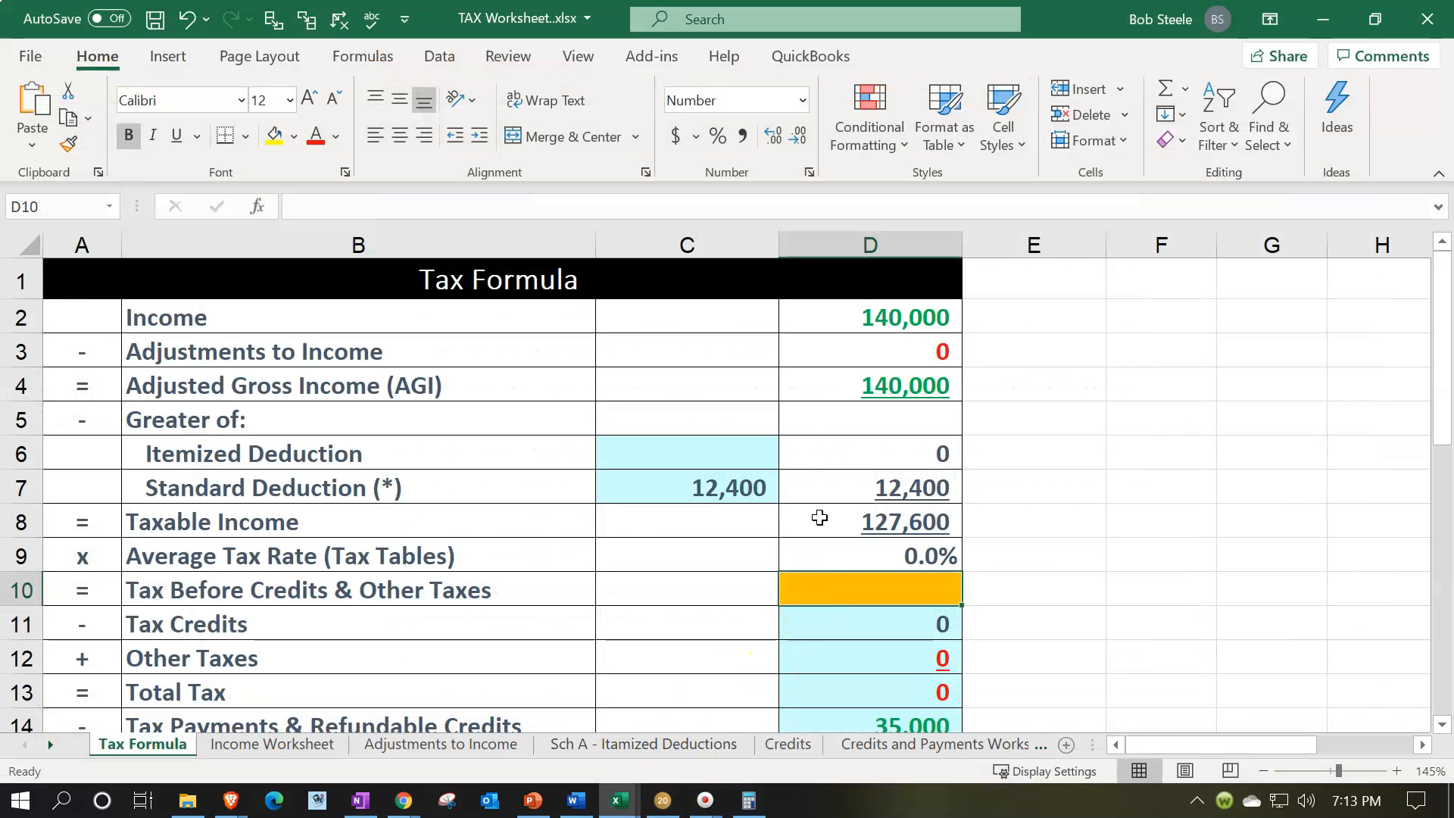
{"action": "type", "text": "24,704"}
{"action": "key", "text": "Return"}
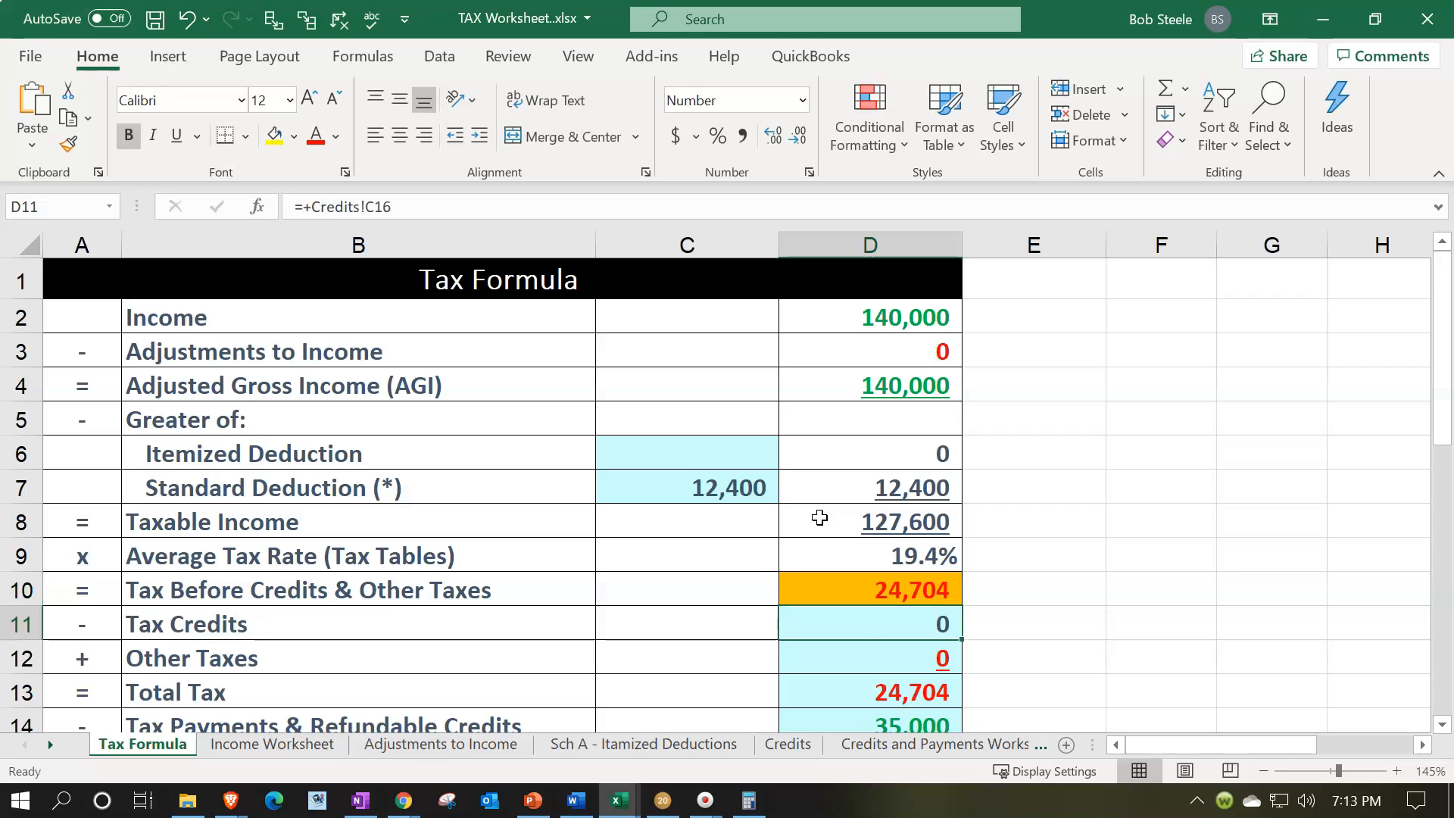
Compare the Tax Formula sheet's payments and refund with the withholding and refund lines on Form 1040 page 2 in Lacerte
{"action": "scroll", "coordinate": [819, 517], "scroll_direction": "down", "scroll_amount": 1}
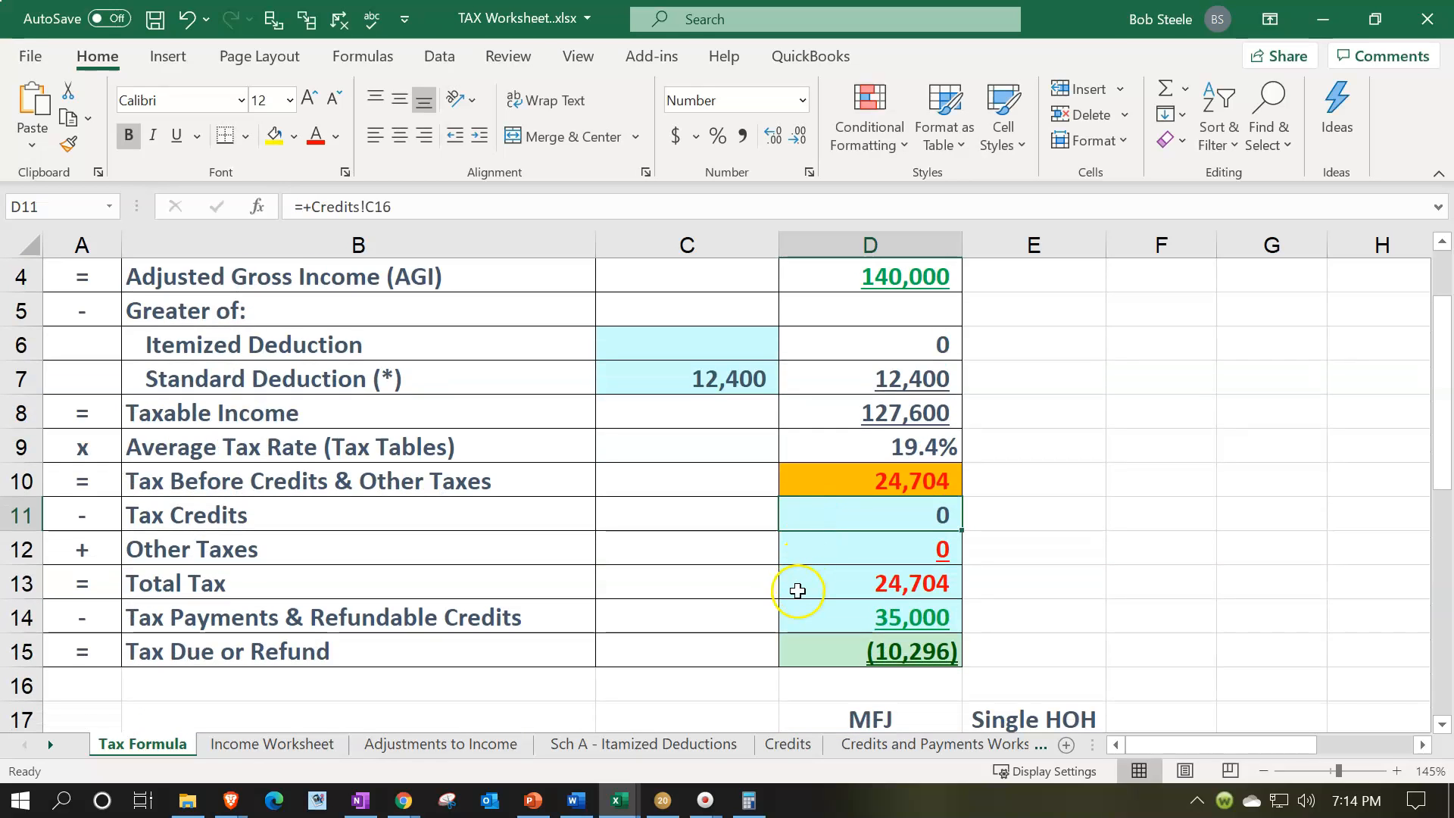
{"action": "left_click", "coordinate": [817, 602]}
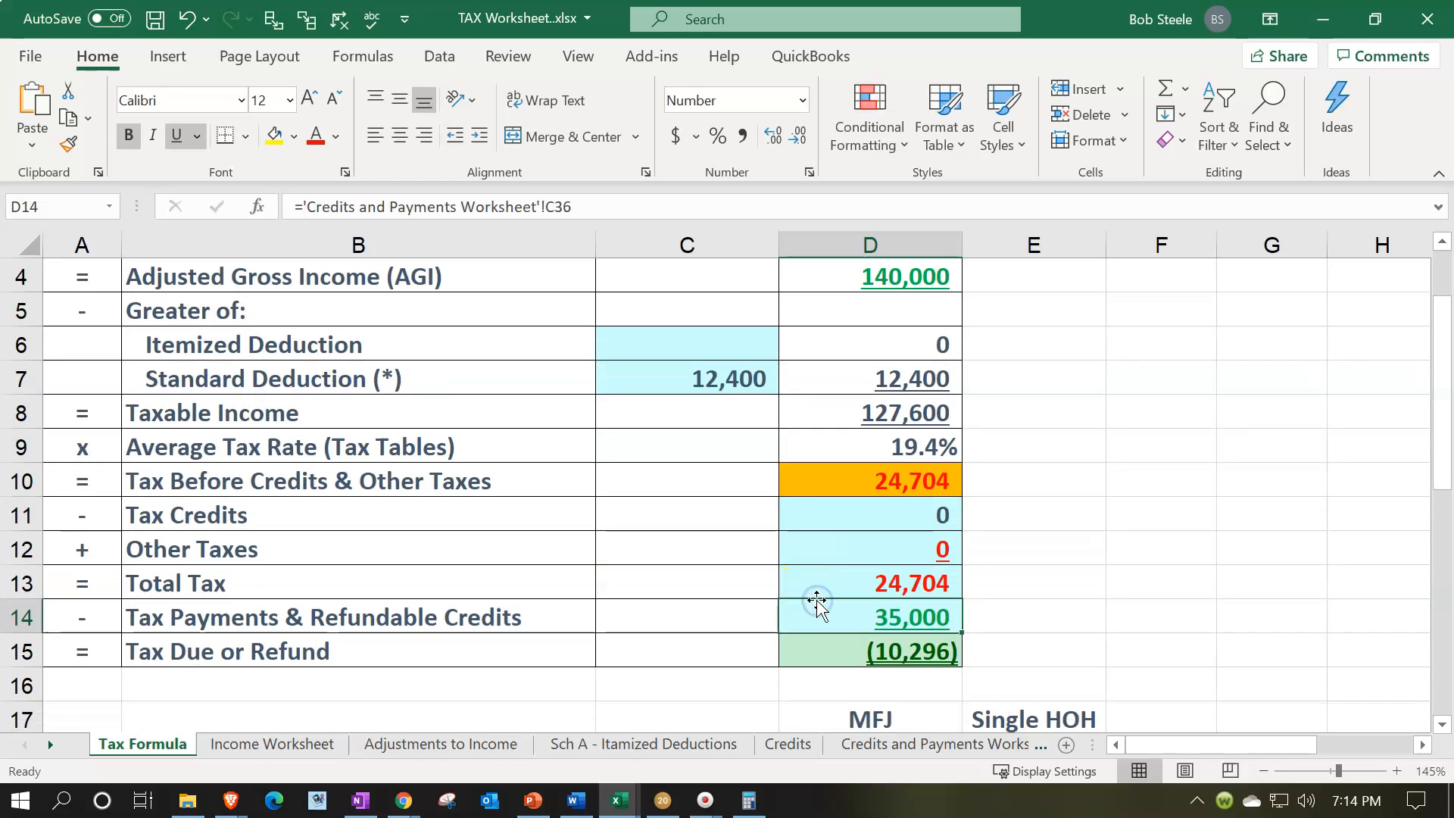
{"action": "left_click", "coordinate": [816, 655]}
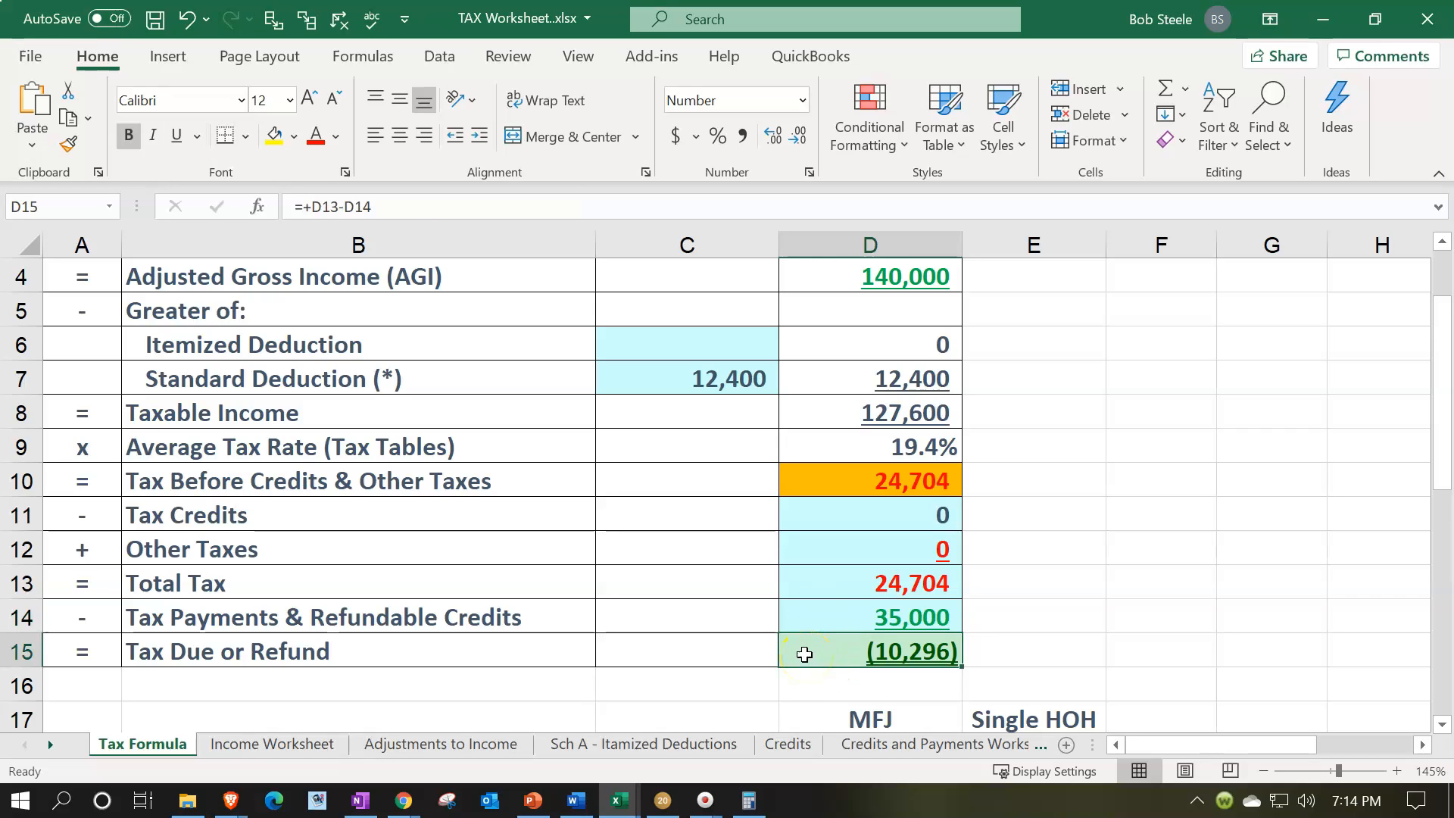
{"action": "left_click", "coordinate": [662, 800]}
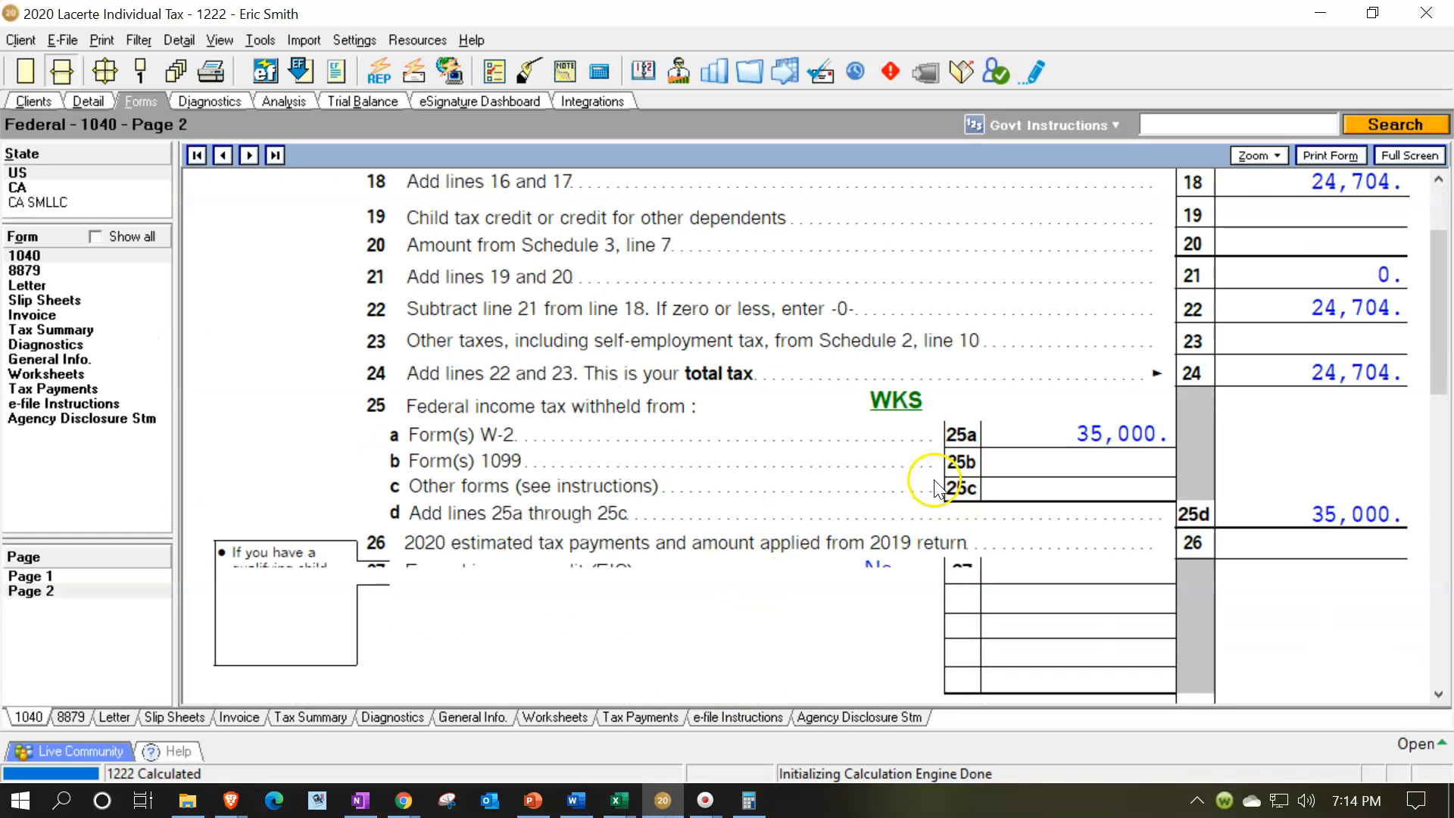
{"action": "scroll", "coordinate": [939, 485], "scroll_direction": "down", "scroll_amount": 3}
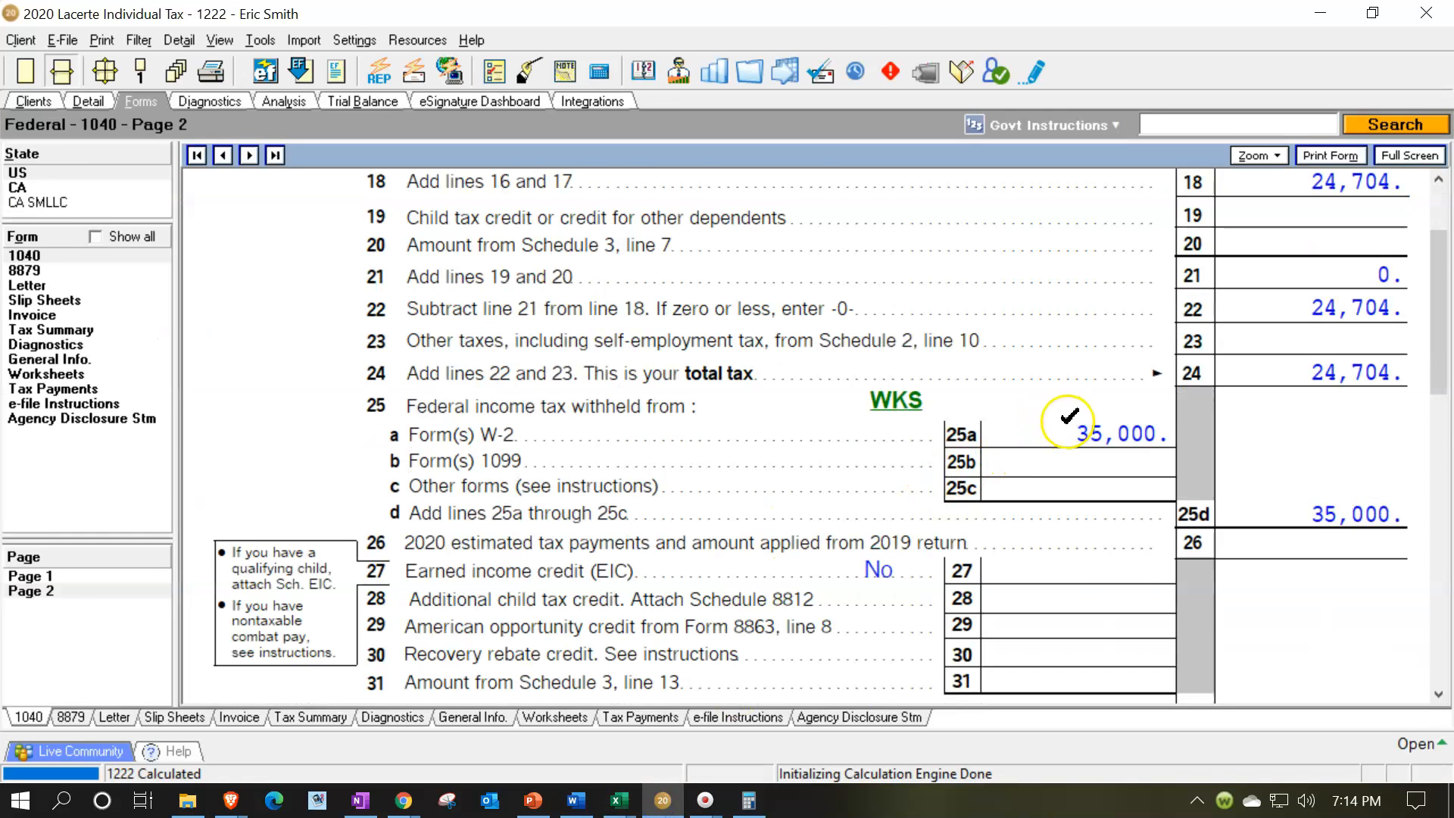
{"action": "scroll", "coordinate": [1068, 417], "scroll_direction": "down", "scroll_amount": 6}
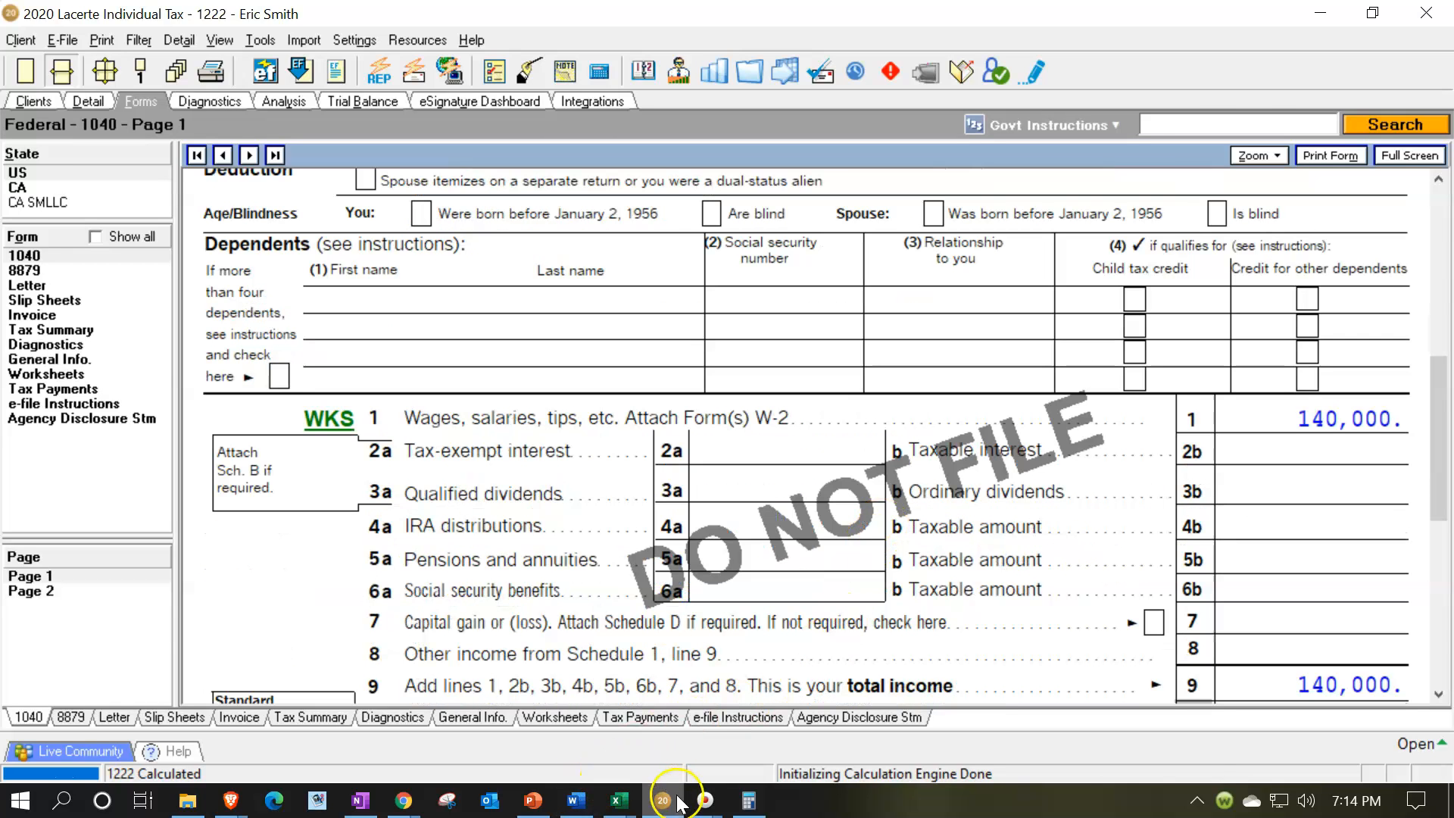
{"action": "left_click", "coordinate": [667, 812]}
{"action": "scroll", "coordinate": [646, 623], "scroll_direction": "up", "scroll_amount": 1}
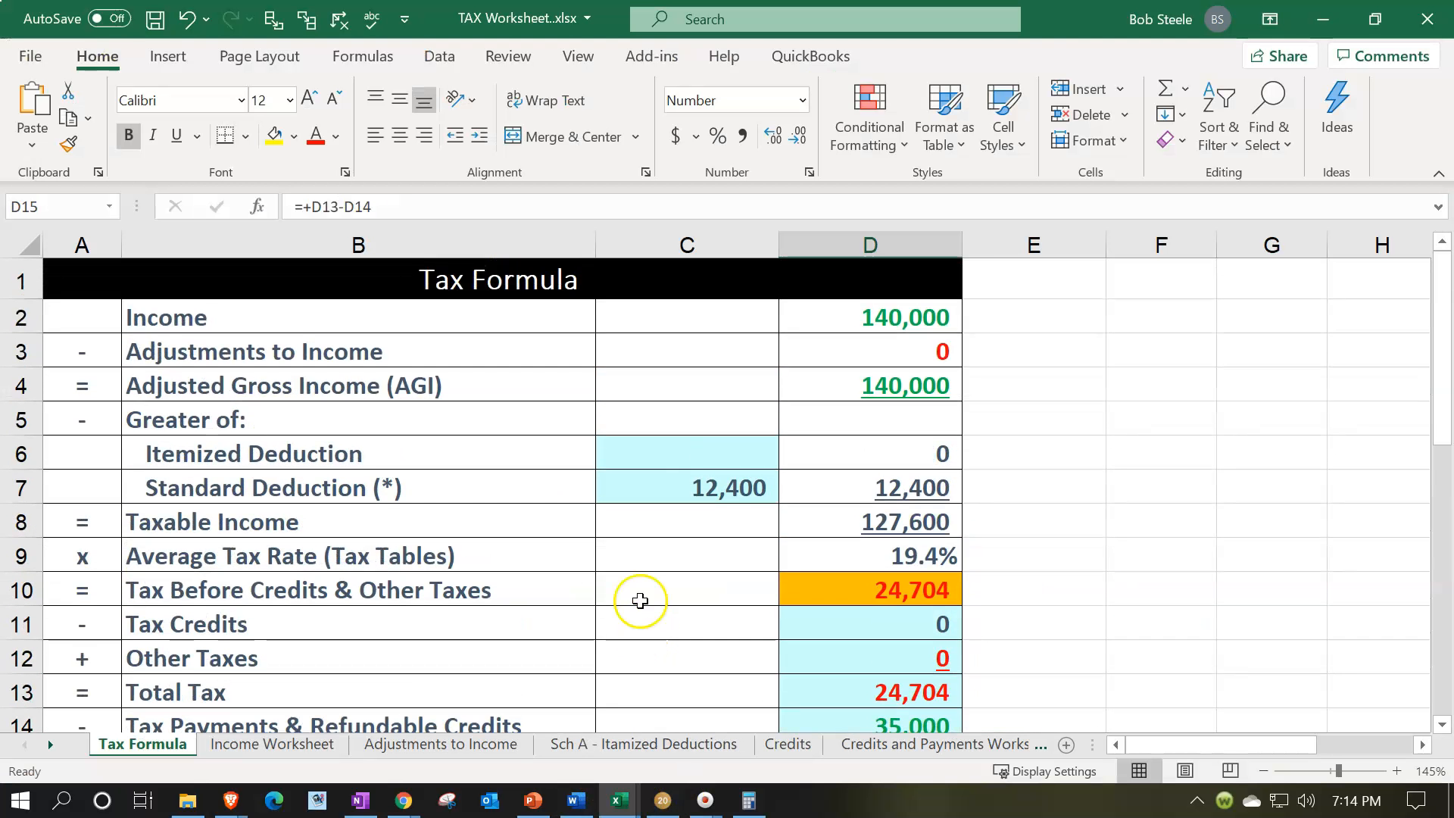
Switch to W-2 W-3.xlsx and review the first W-2 on the W-2 W-3 Pract (2) sheet
{"action": "mouse_move", "coordinate": [619, 800]}
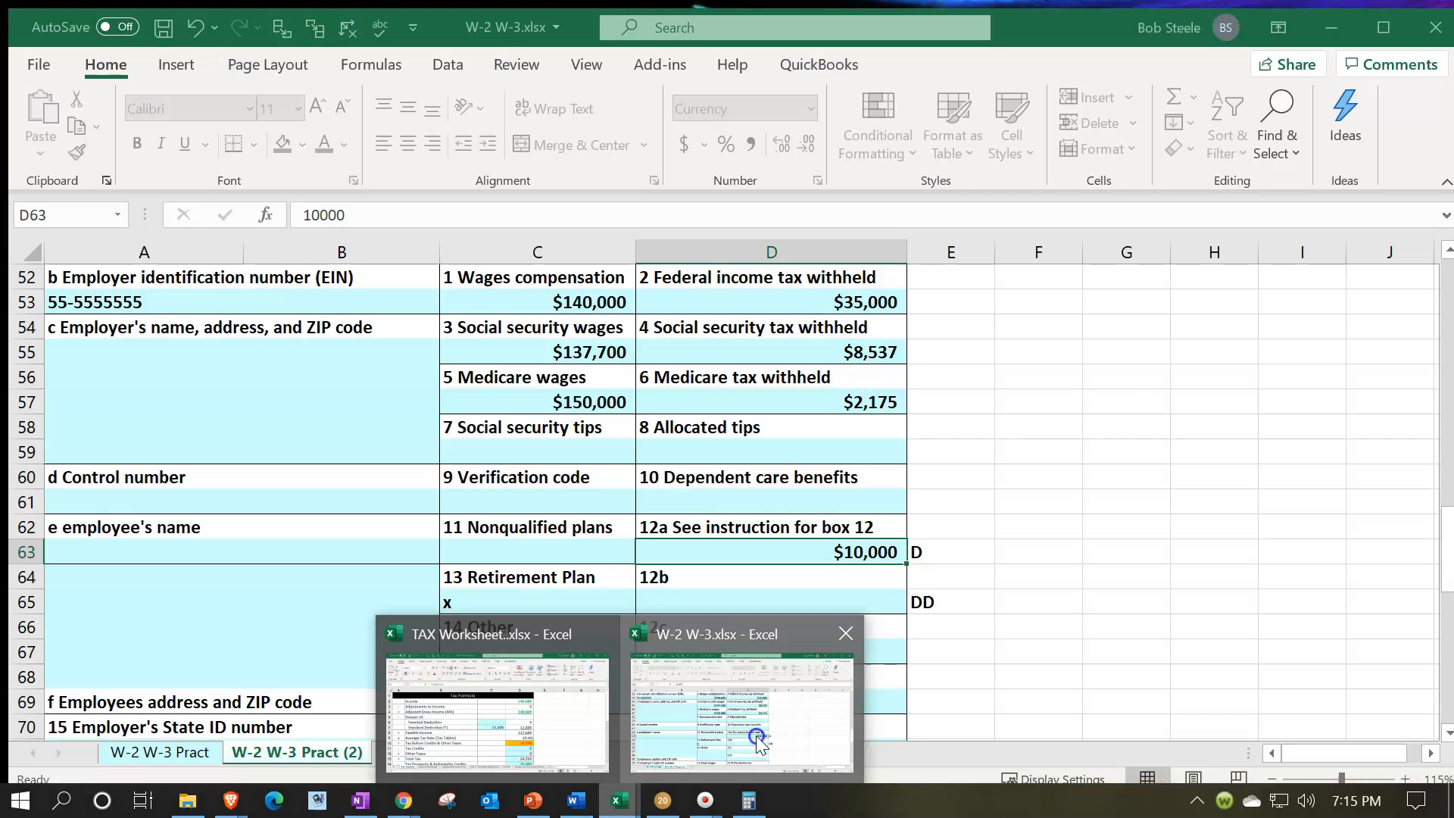
{"action": "left_click", "coordinate": [755, 733]}
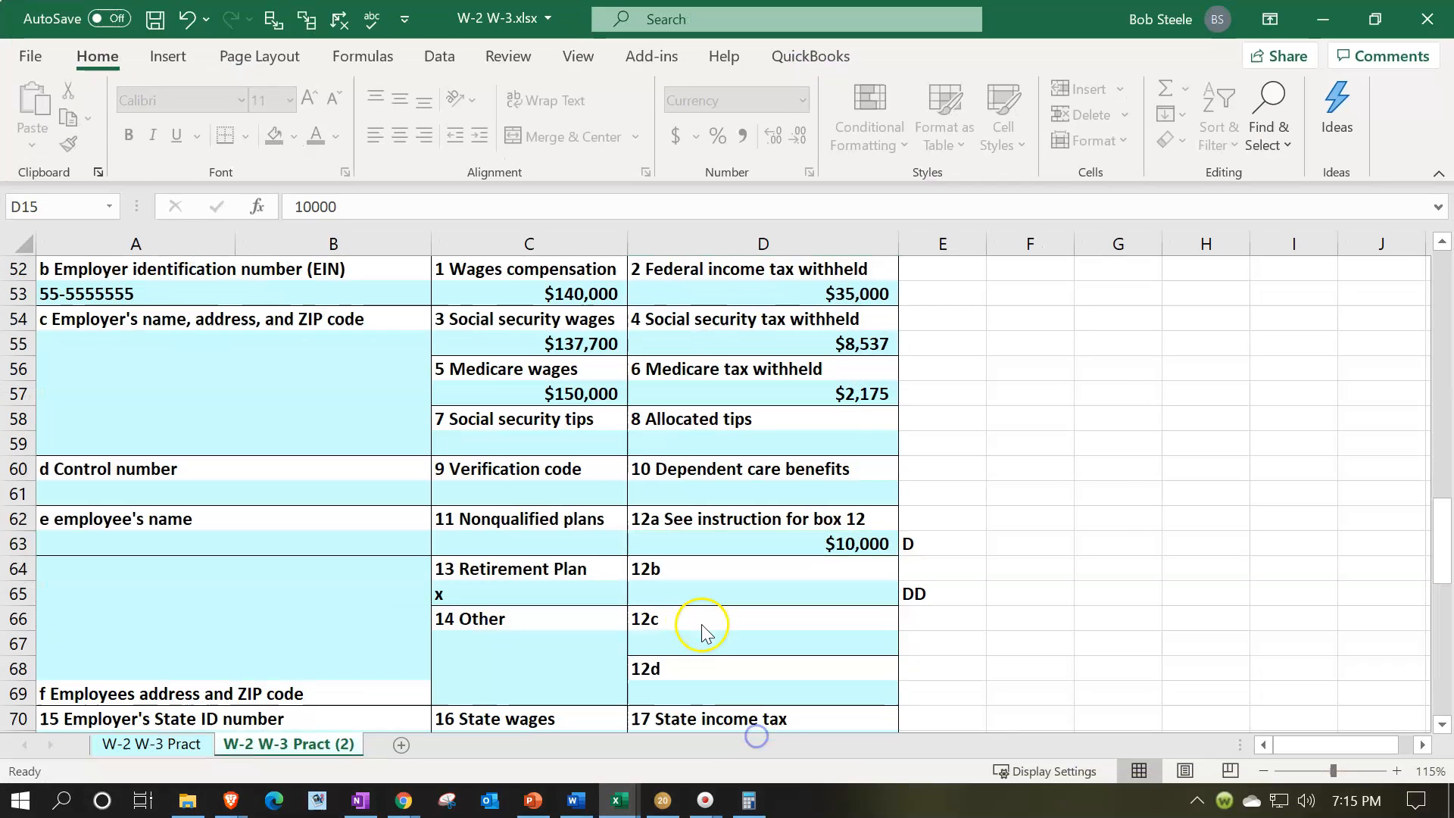
{"action": "scroll", "coordinate": [703, 627], "scroll_direction": "up", "scroll_amount": 6}
{"action": "scroll", "coordinate": [699, 620], "scroll_direction": "up", "scroll_amount": 11}
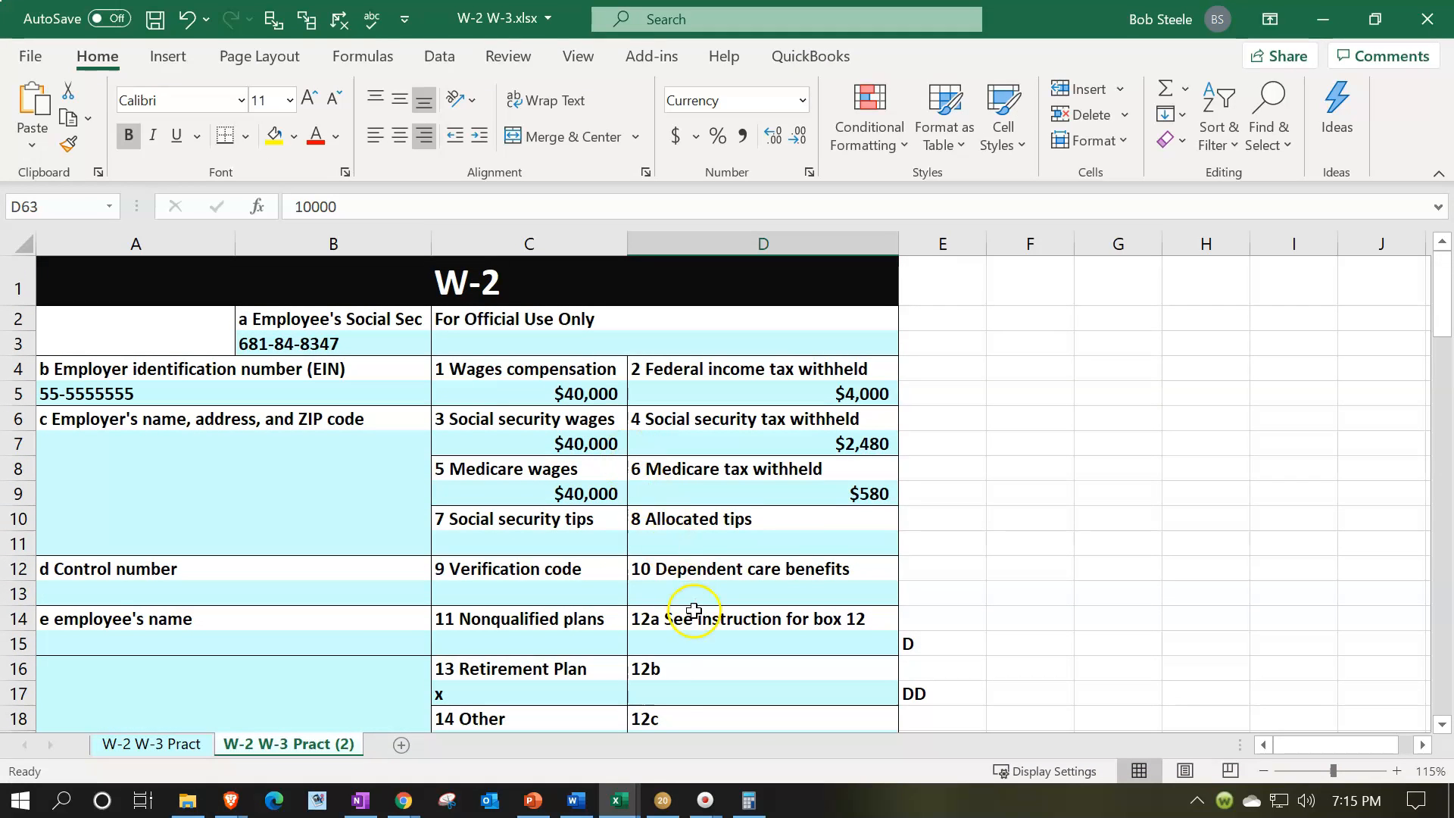
Add a second W-2 in Lacerte's wages input with Spouse and Retirement Plan checked, and name its employer Employer 2
{"action": "left_click", "coordinate": [662, 800]}
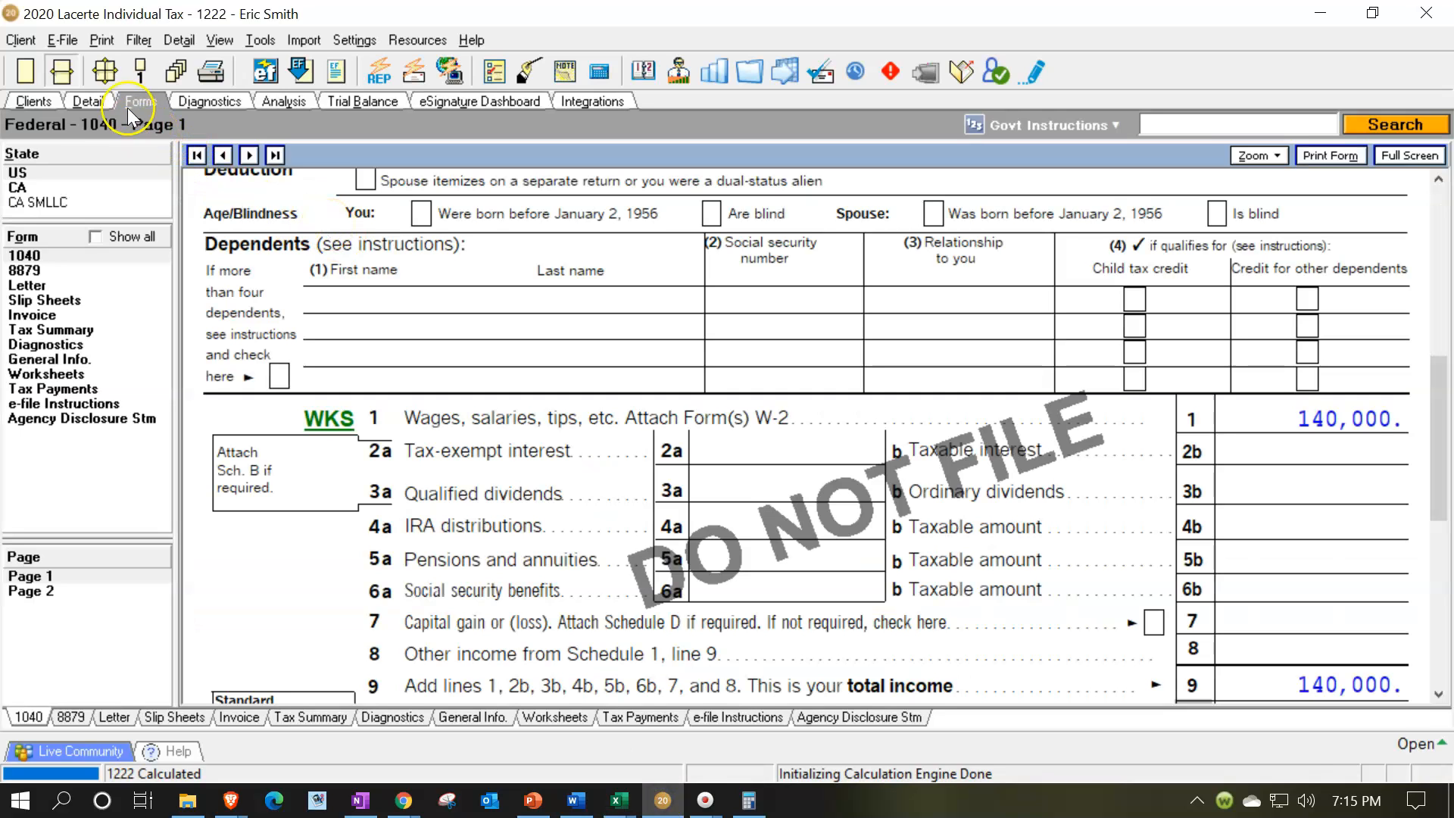
{"action": "left_click", "coordinate": [103, 110]}
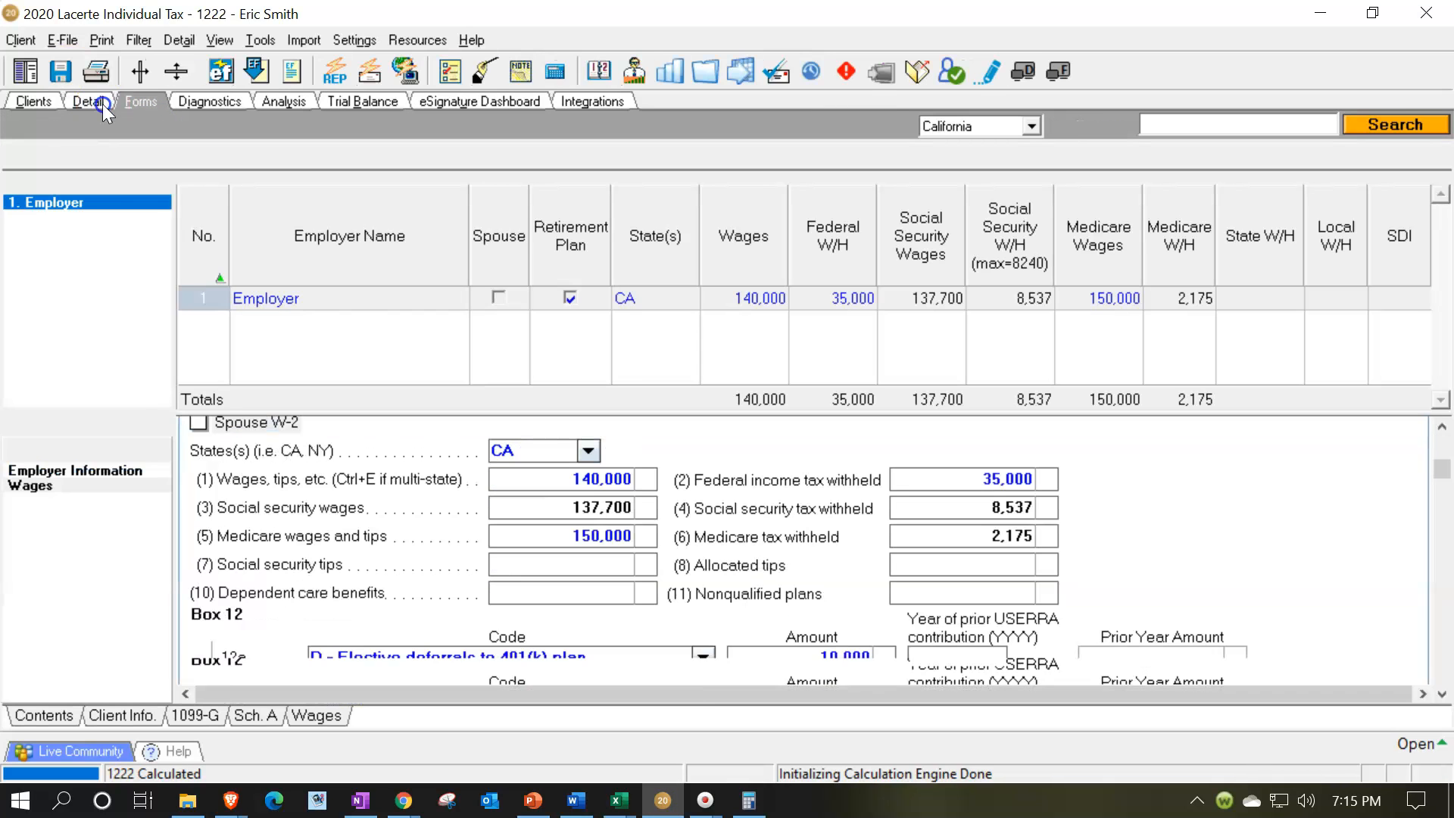
{"action": "left_click", "coordinate": [32, 421]}
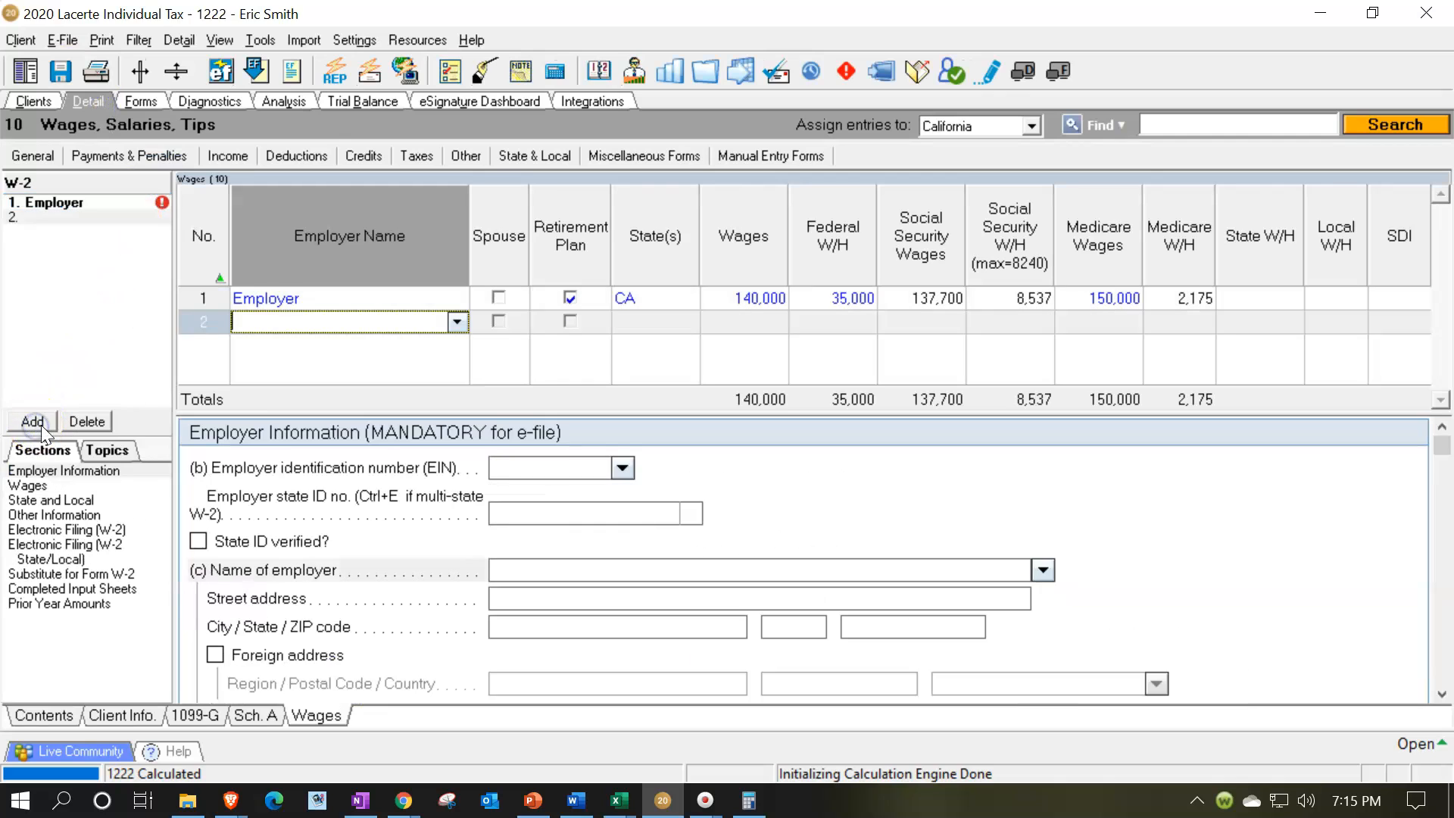
{"action": "type", "text": "Employer"}
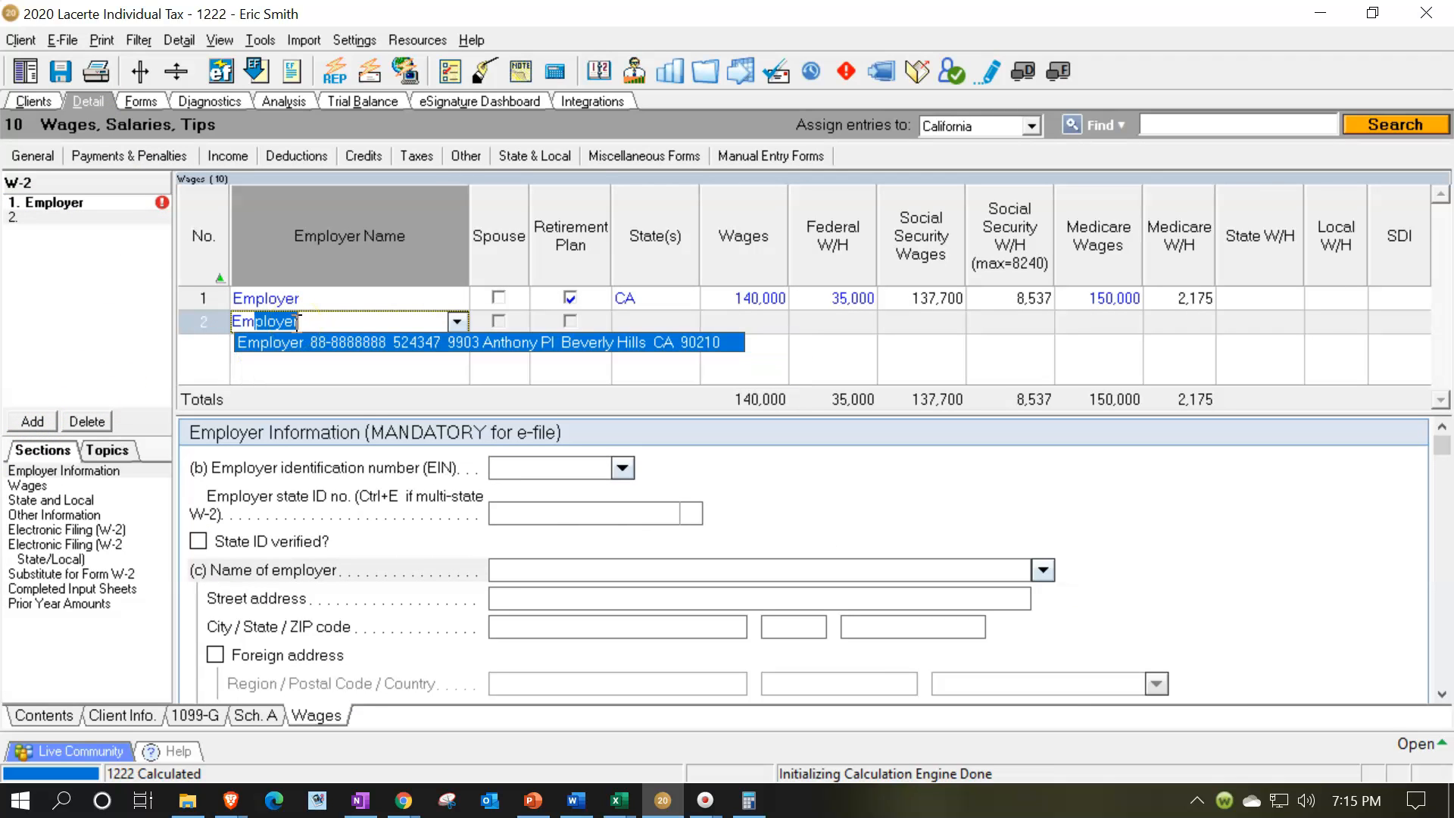
{"action": "key", "text": "Tab"}
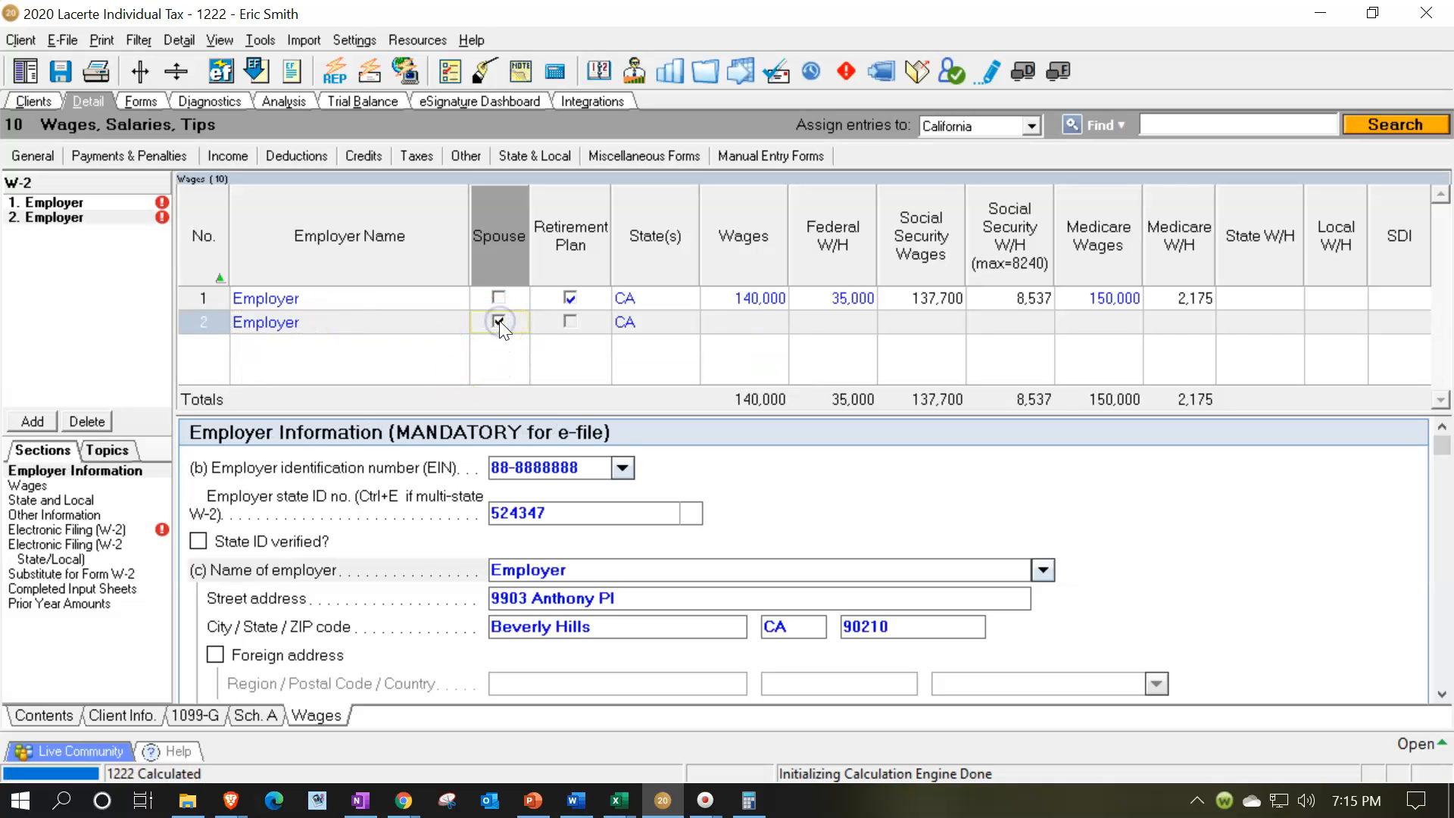
{"action": "left_click", "coordinate": [569, 321]}
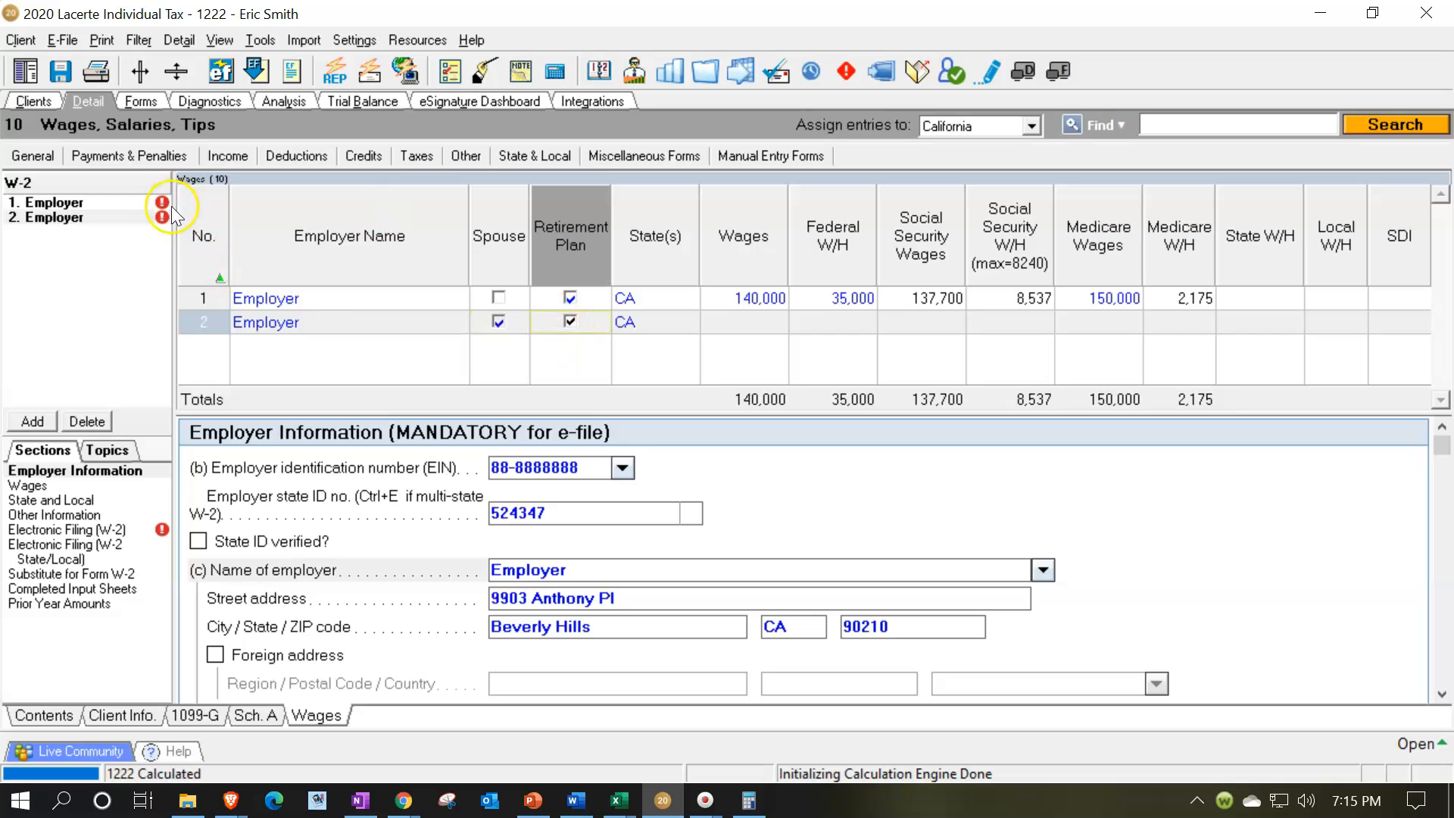
{"action": "left_click", "coordinate": [328, 324]}
{"action": "type", "text": "2"}
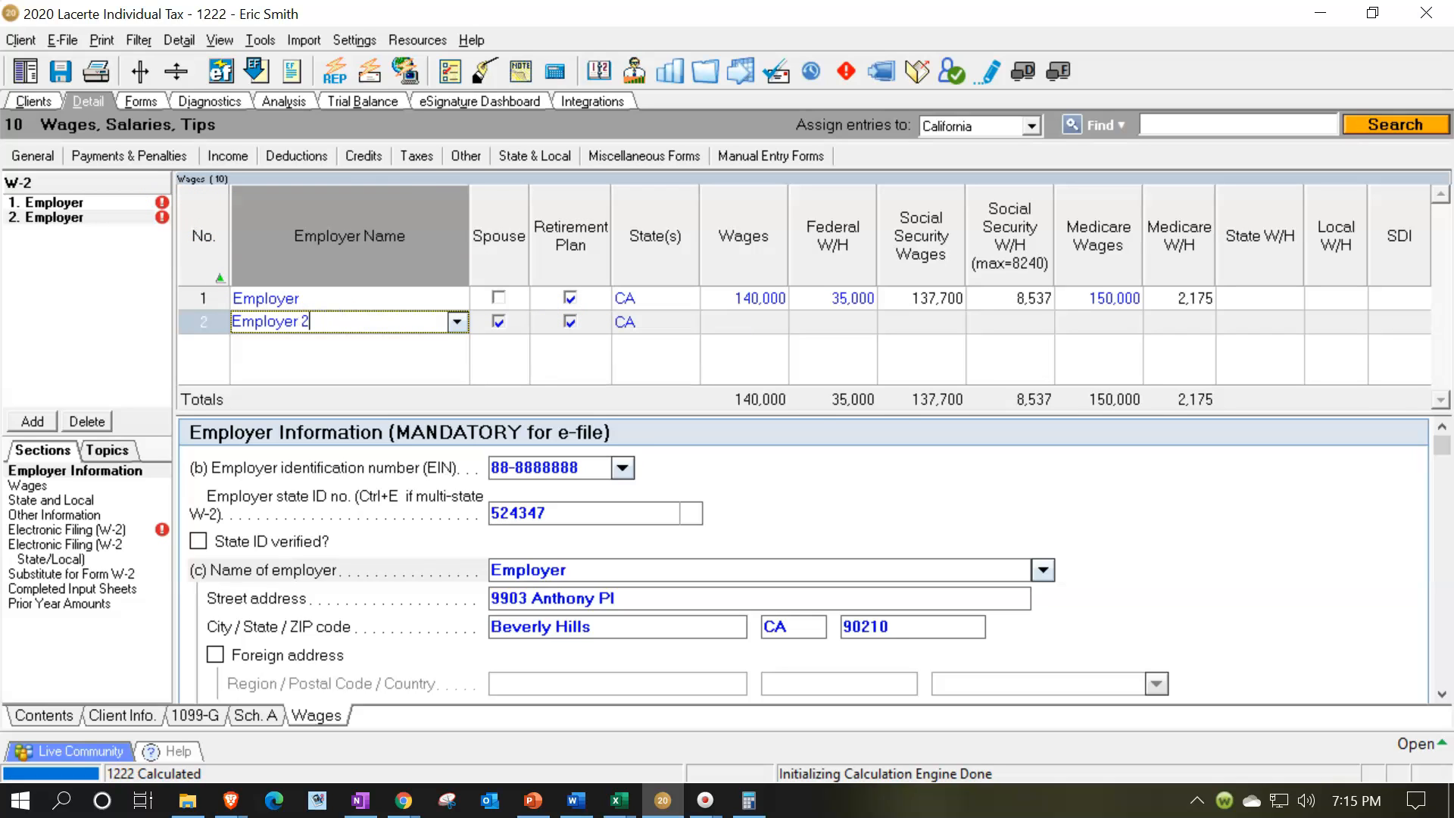
Go to Employer 2's Wages entry and look up the second W-2's wages and federal income tax withheld in W-2 W-3.xlsx
{"action": "key", "text": "Tab"}
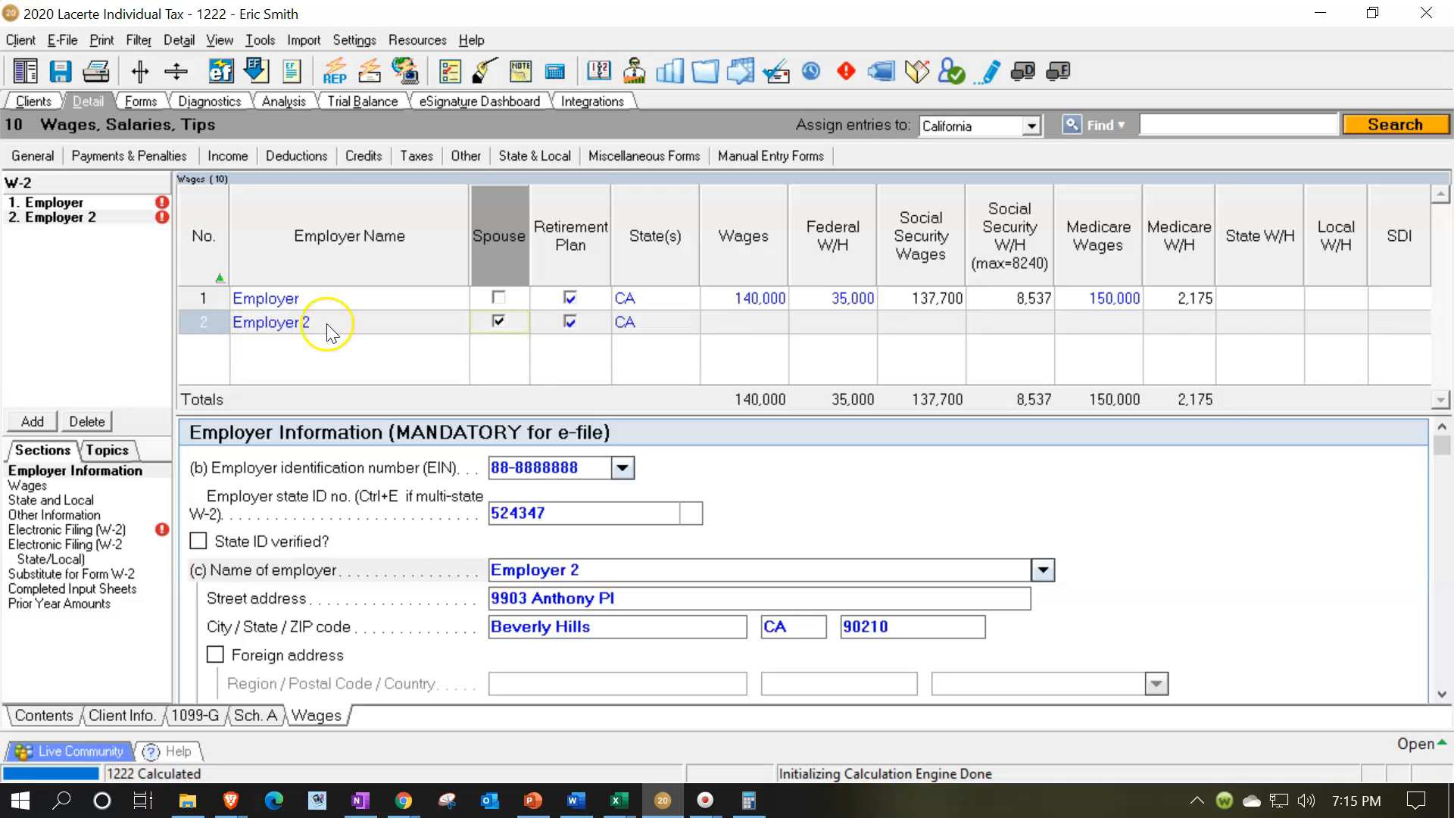
{"action": "key", "text": "Tab"}
{"action": "key", "text": "Tab"}
{"action": "key", "text": "Tab"}
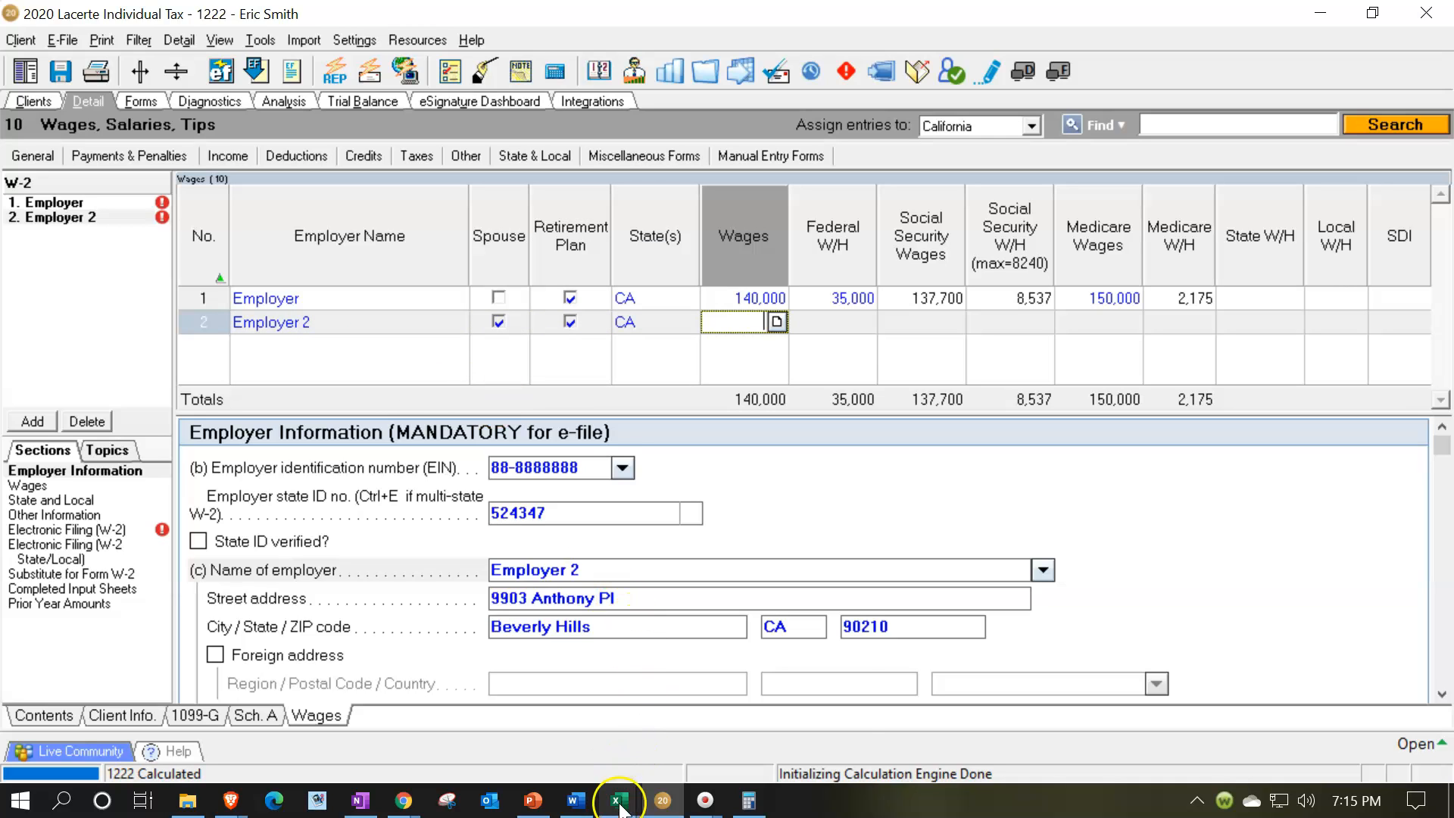
{"action": "mouse_move", "coordinate": [618, 802]}
{"action": "left_click", "coordinate": [715, 716]}
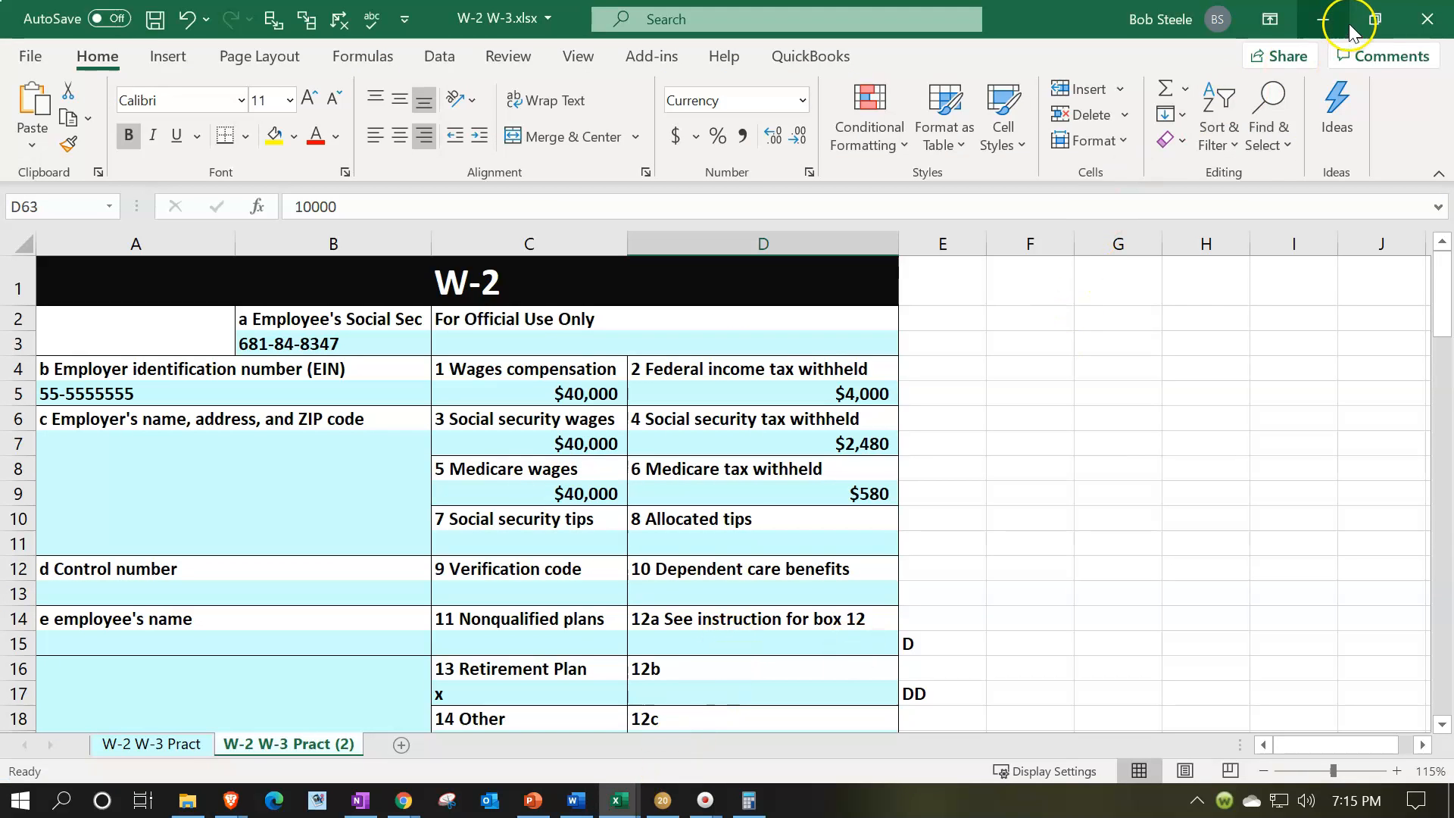
Return to Lacerte and set the client's filing status to Married filing jointly
{"action": "left_click", "coordinate": [663, 797]}
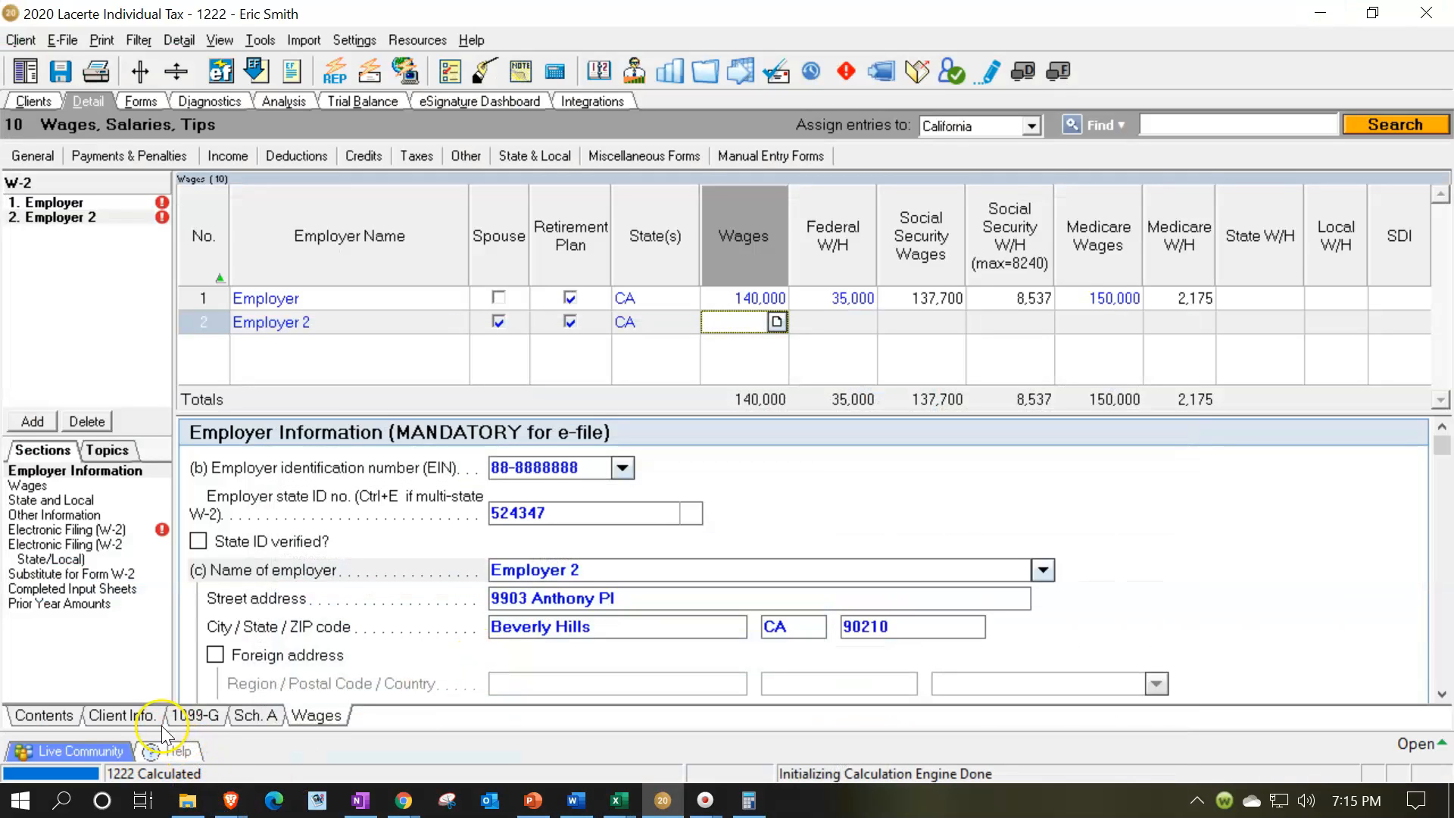
{"action": "left_click", "coordinate": [149, 717]}
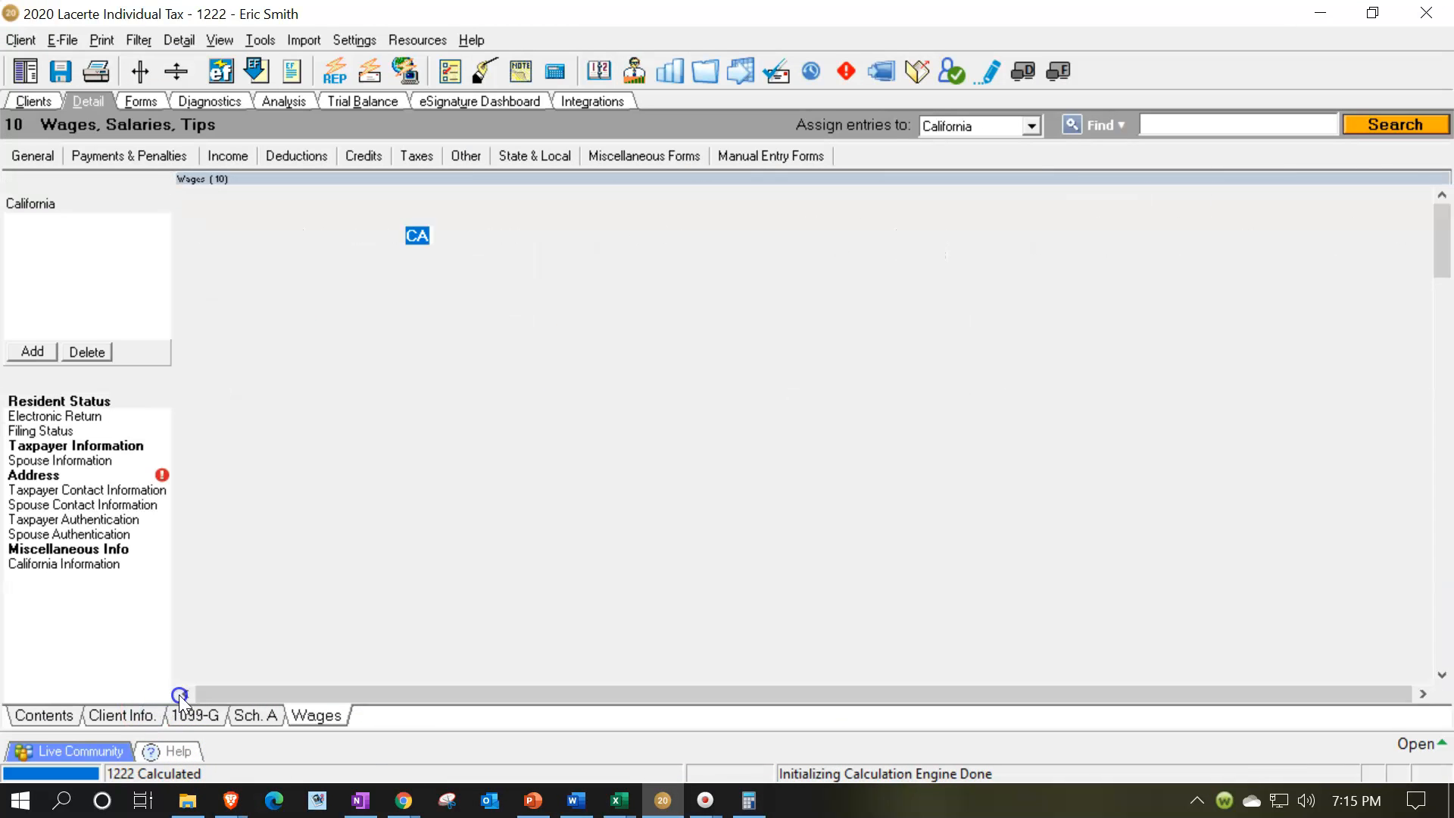
{"action": "scroll", "coordinate": [518, 477], "scroll_direction": "down", "scroll_amount": 3}
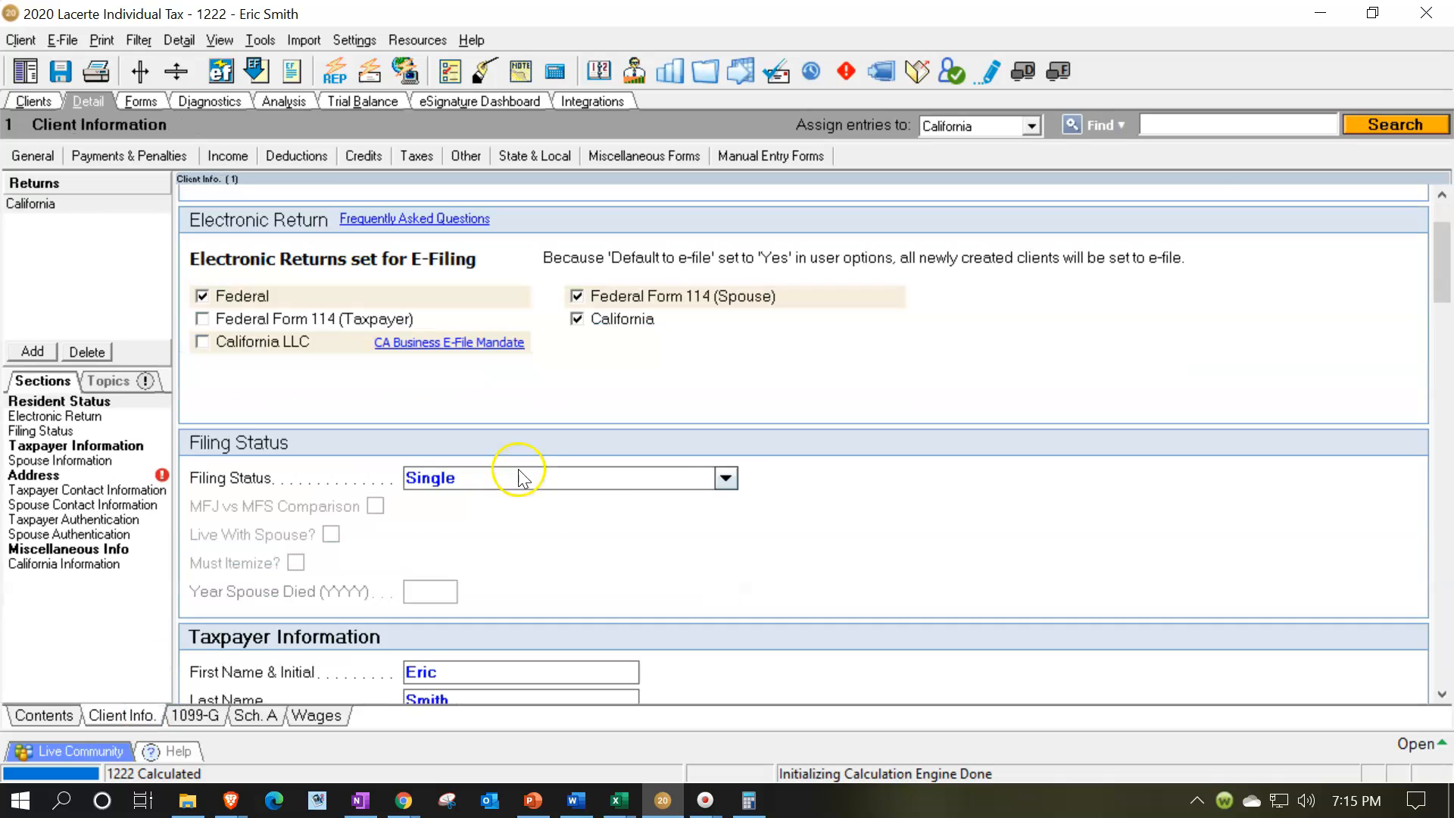
{"action": "left_click", "coordinate": [720, 476]}
{"action": "left_click", "coordinate": [555, 511]}
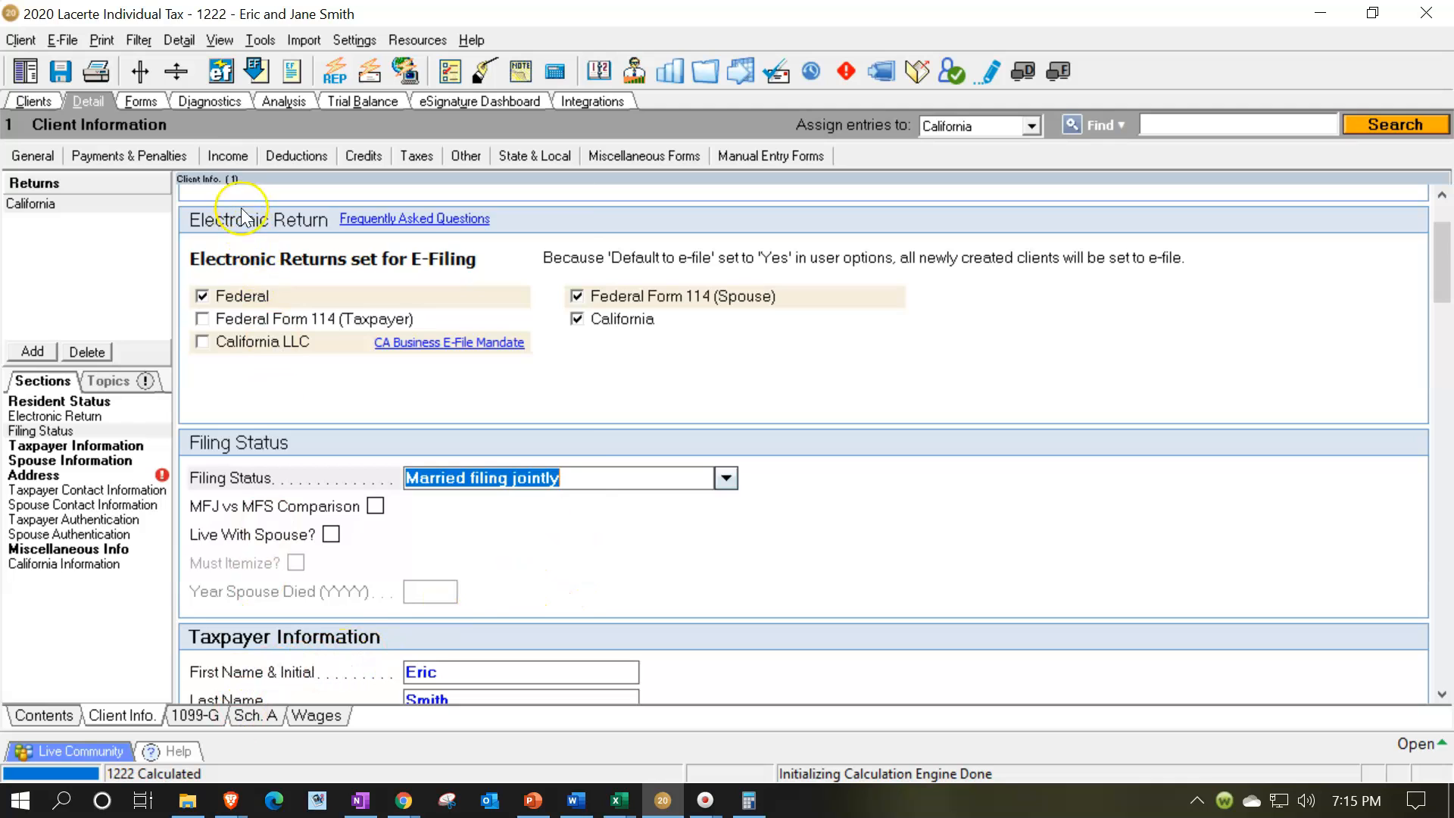
Enter wages of 40,000 and federal withholding of 4,000 on the spouse's Employer 2 W-2
{"action": "left_click", "coordinate": [229, 158]}
{"action": "left_click", "coordinate": [229, 181]}
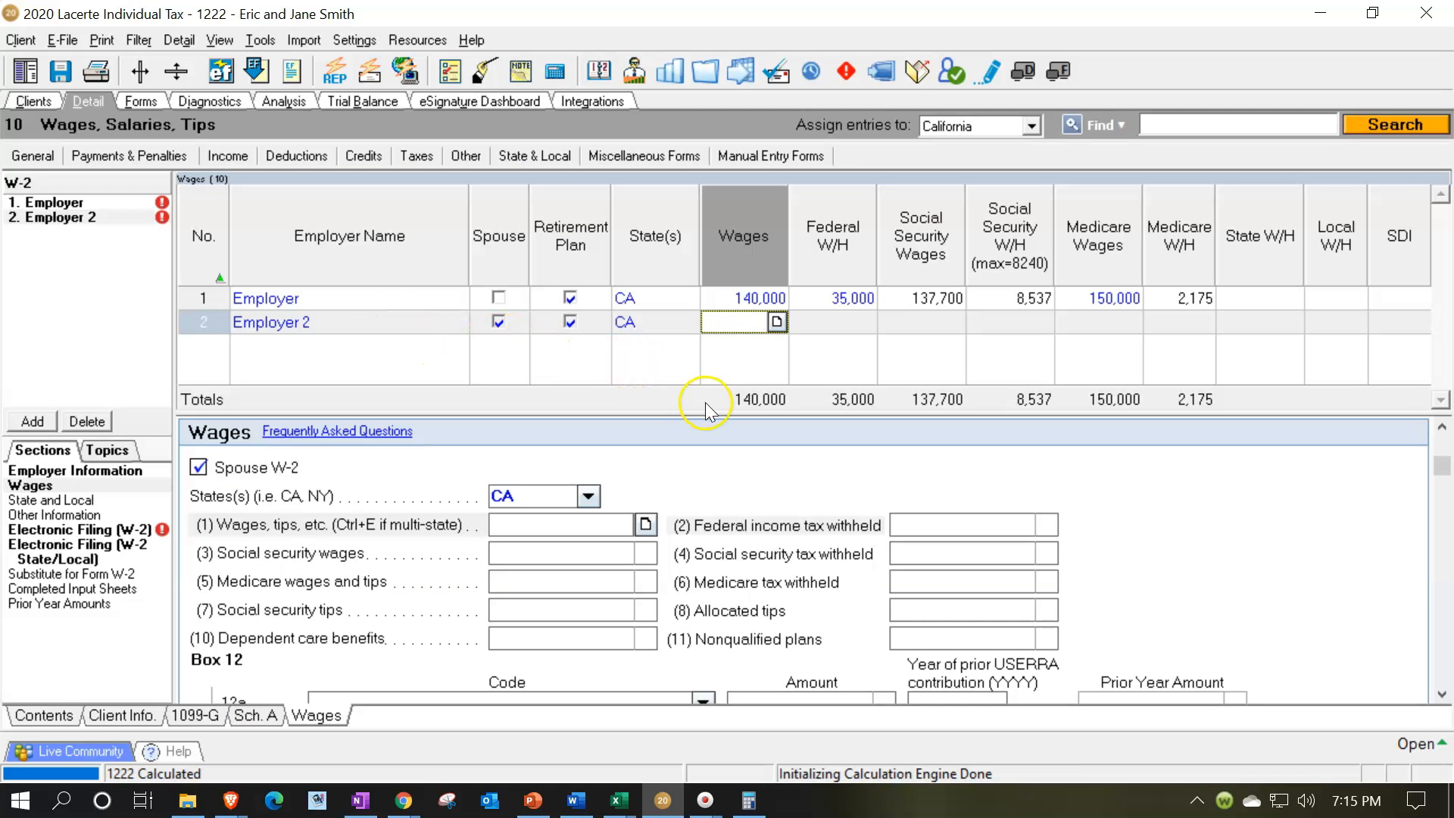
{"action": "key", "text": "Tab"}
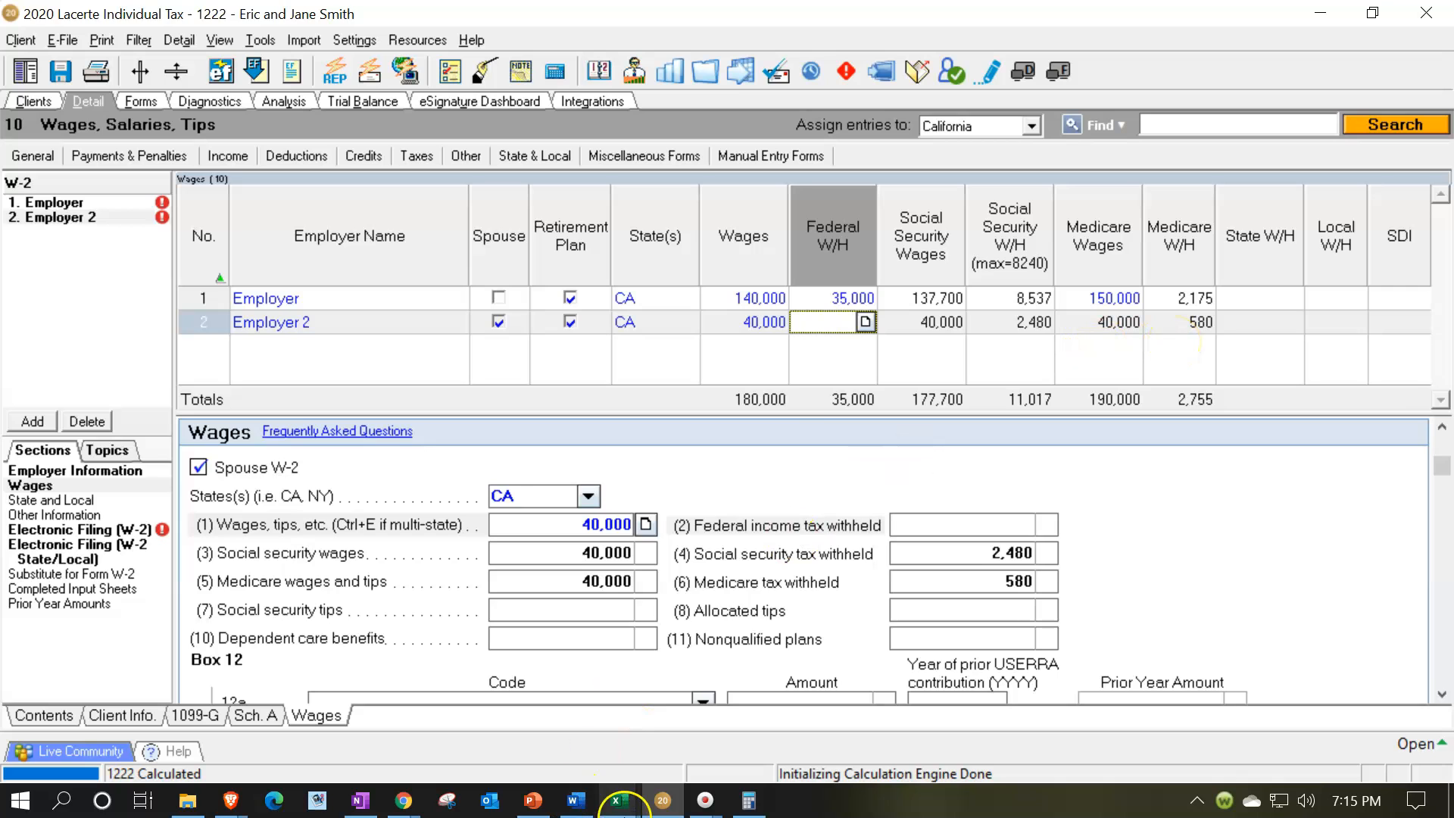
{"action": "left_click", "coordinate": [625, 807]}
{"action": "mouse_move", "coordinate": [673, 756]}
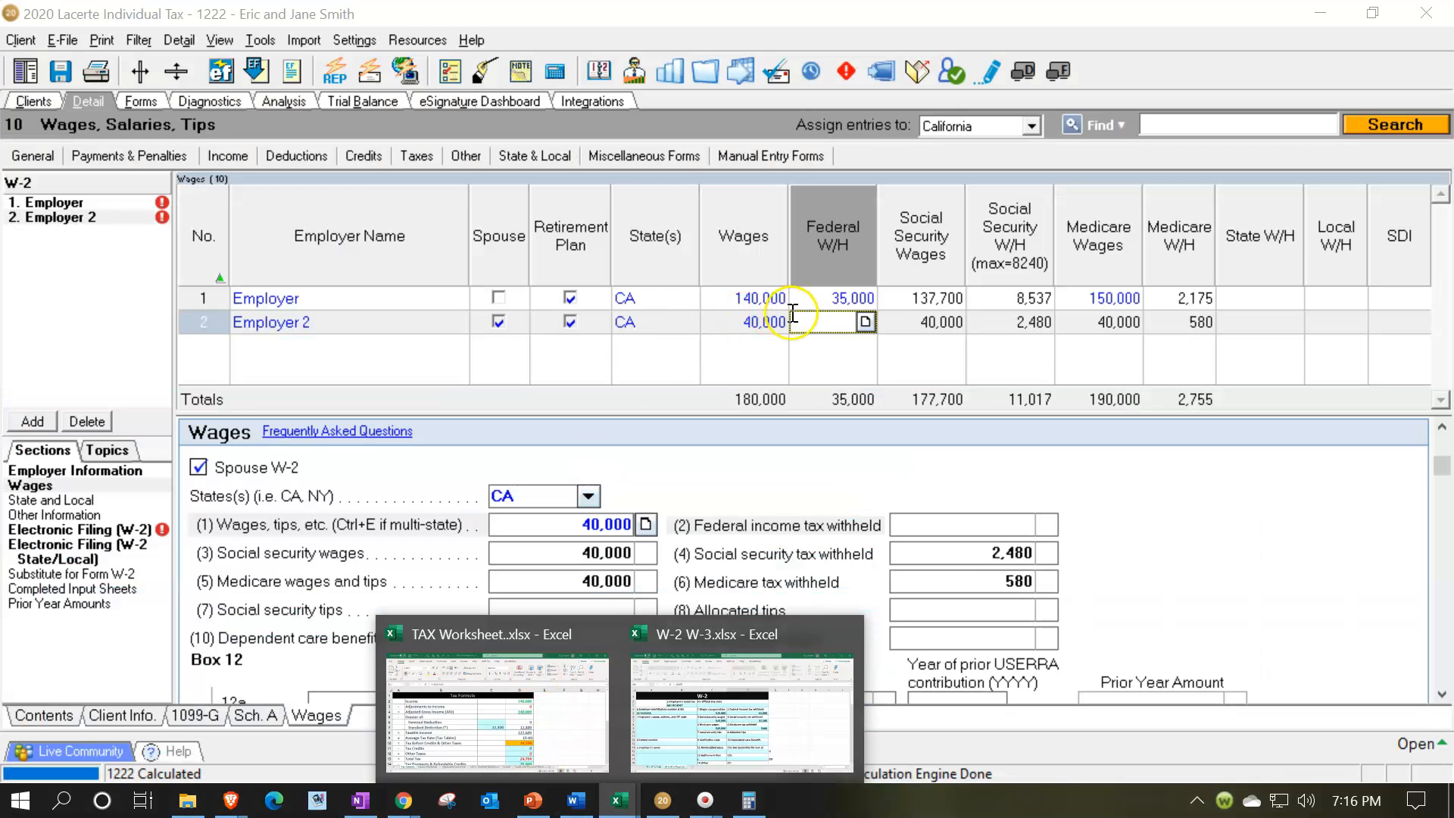
{"action": "left_click", "coordinate": [806, 316]}
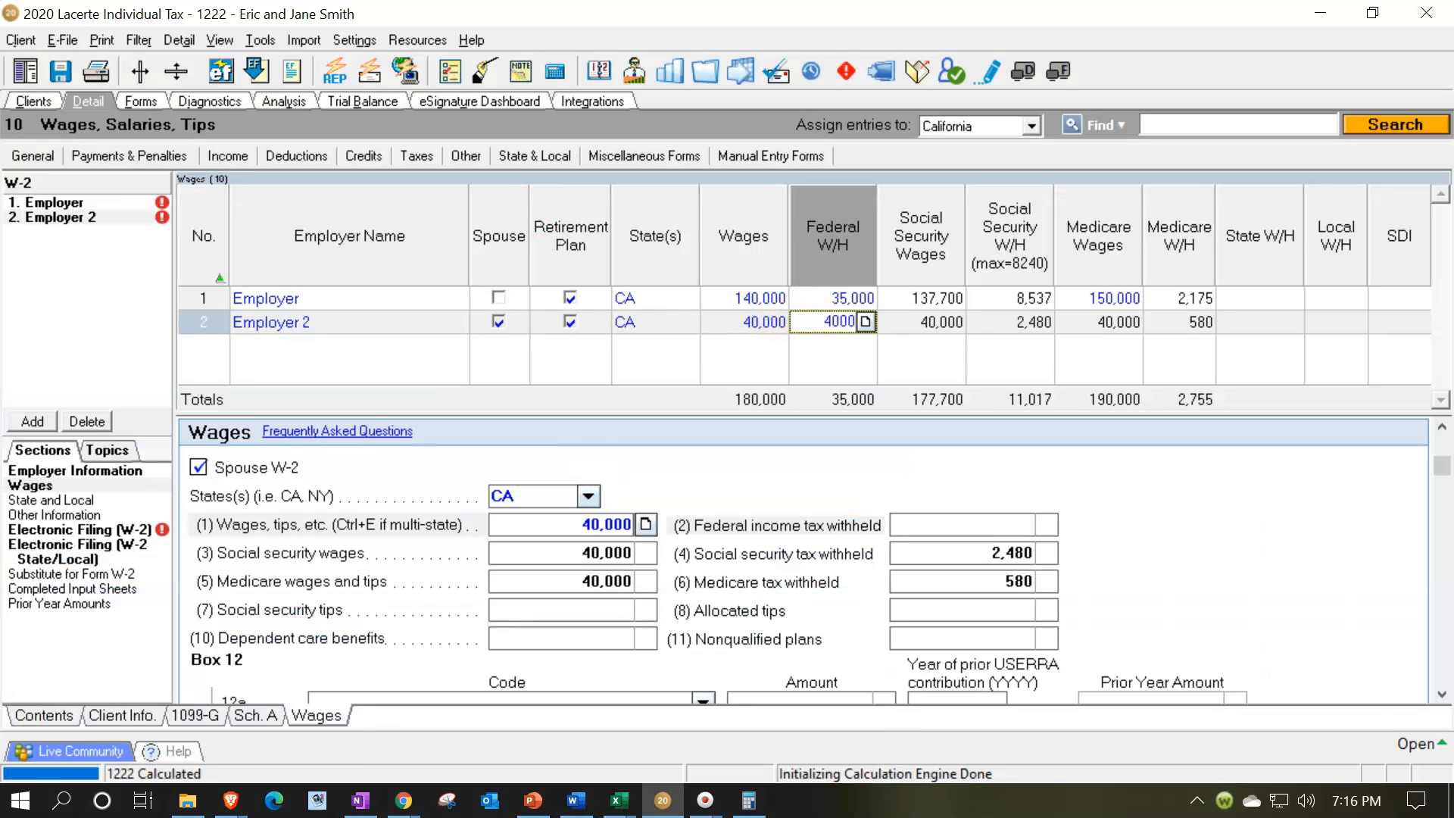
{"action": "key", "text": "Tab"}
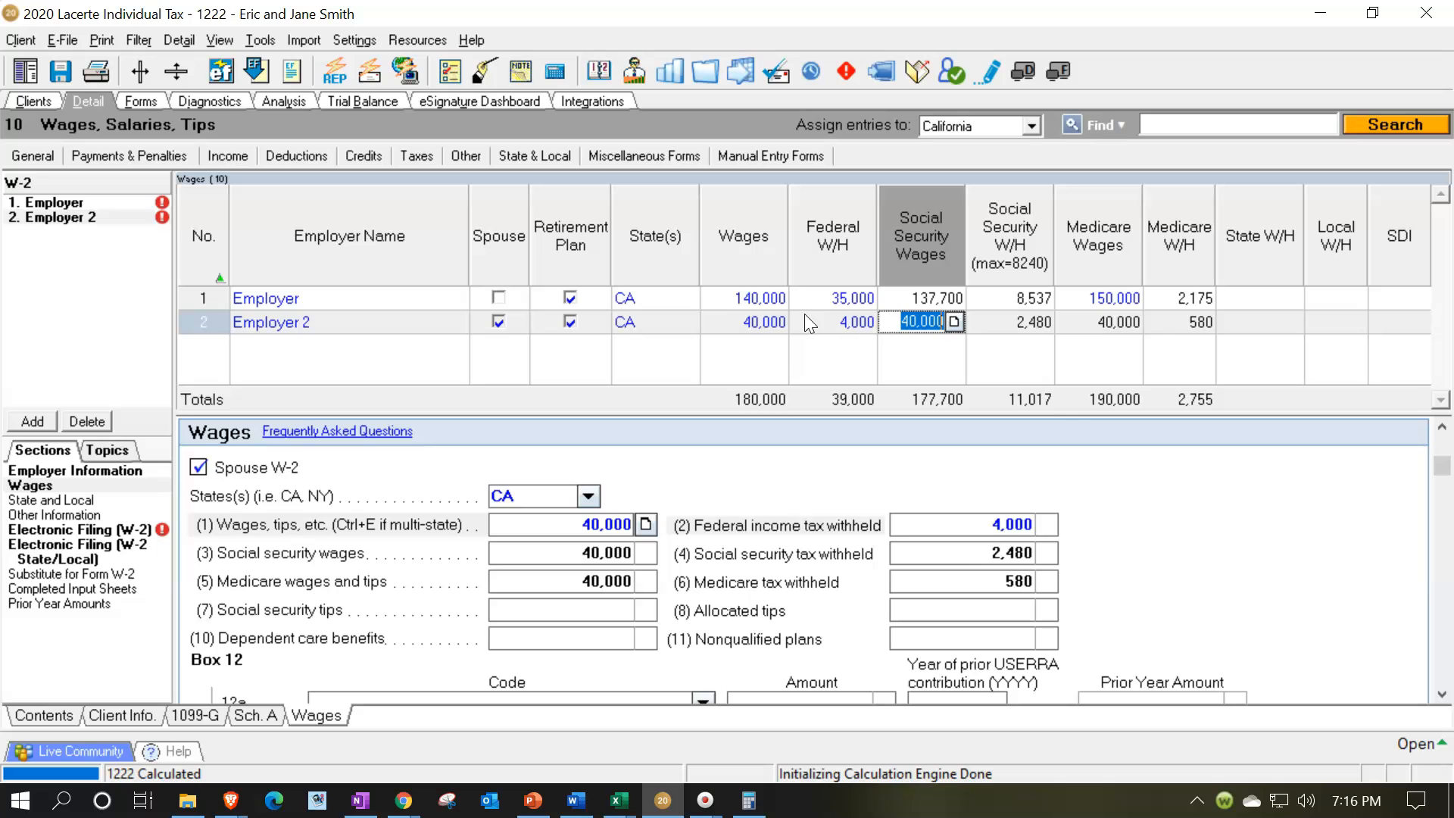
Dismiss the K-1 transfer notice and review the filing status, line 1 wages and line 9 total income on Form 1040 page 1
{"action": "left_click", "coordinate": [142, 100]}
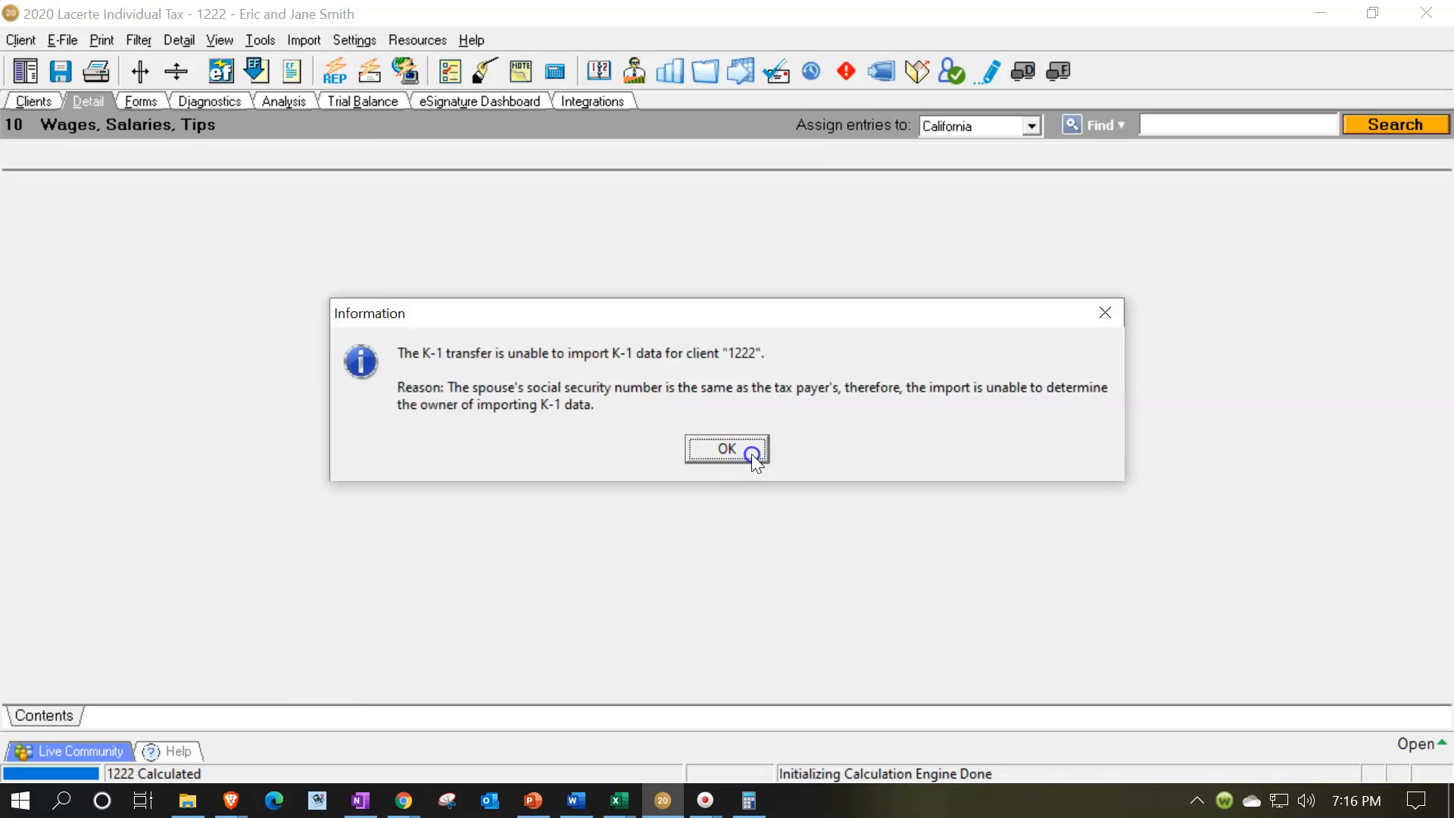
{"action": "left_click", "coordinate": [752, 454]}
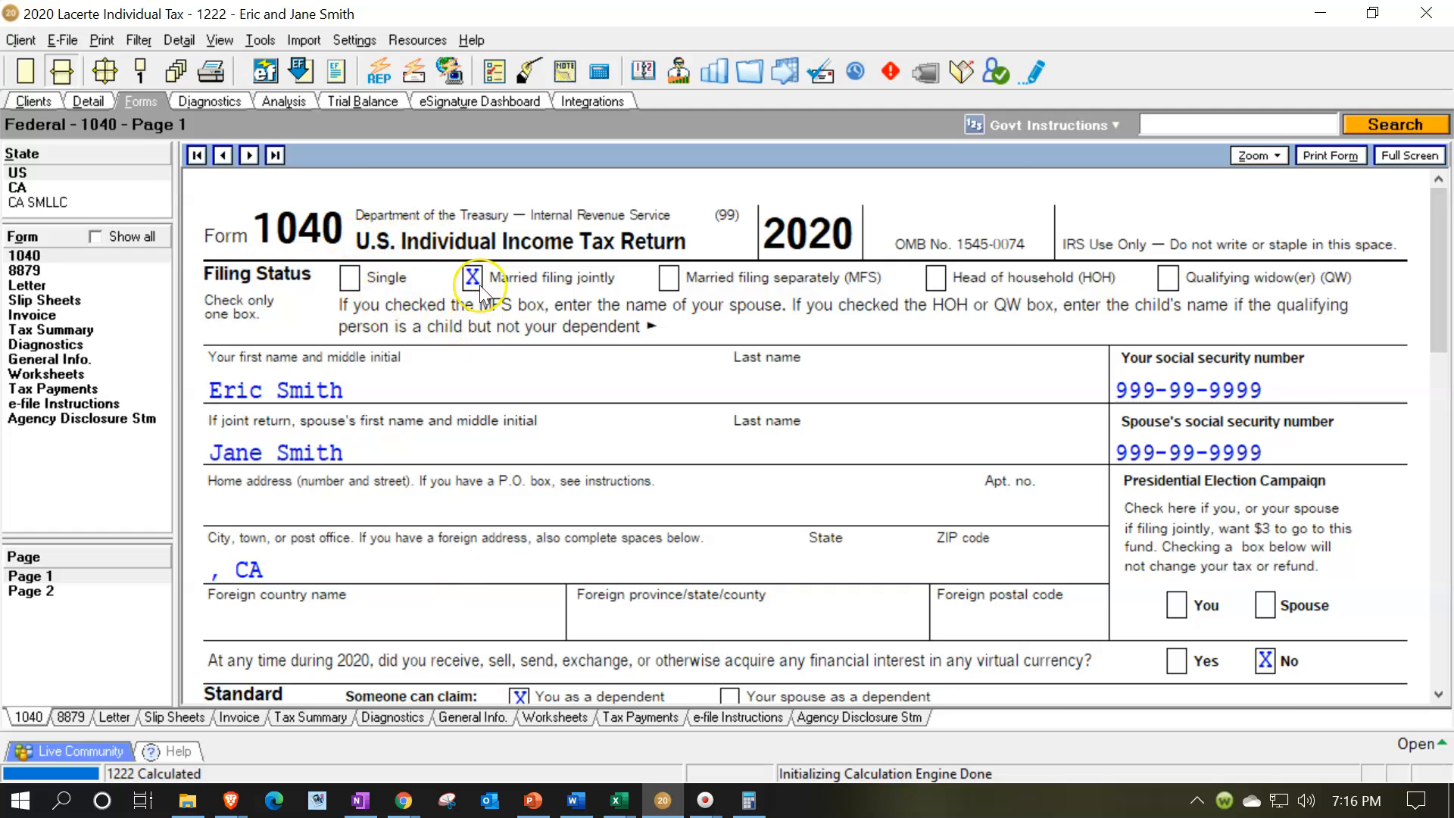
{"action": "scroll", "coordinate": [477, 285], "scroll_direction": "down", "scroll_amount": 4}
{"action": "scroll", "coordinate": [532, 344], "scroll_direction": "down", "scroll_amount": 4}
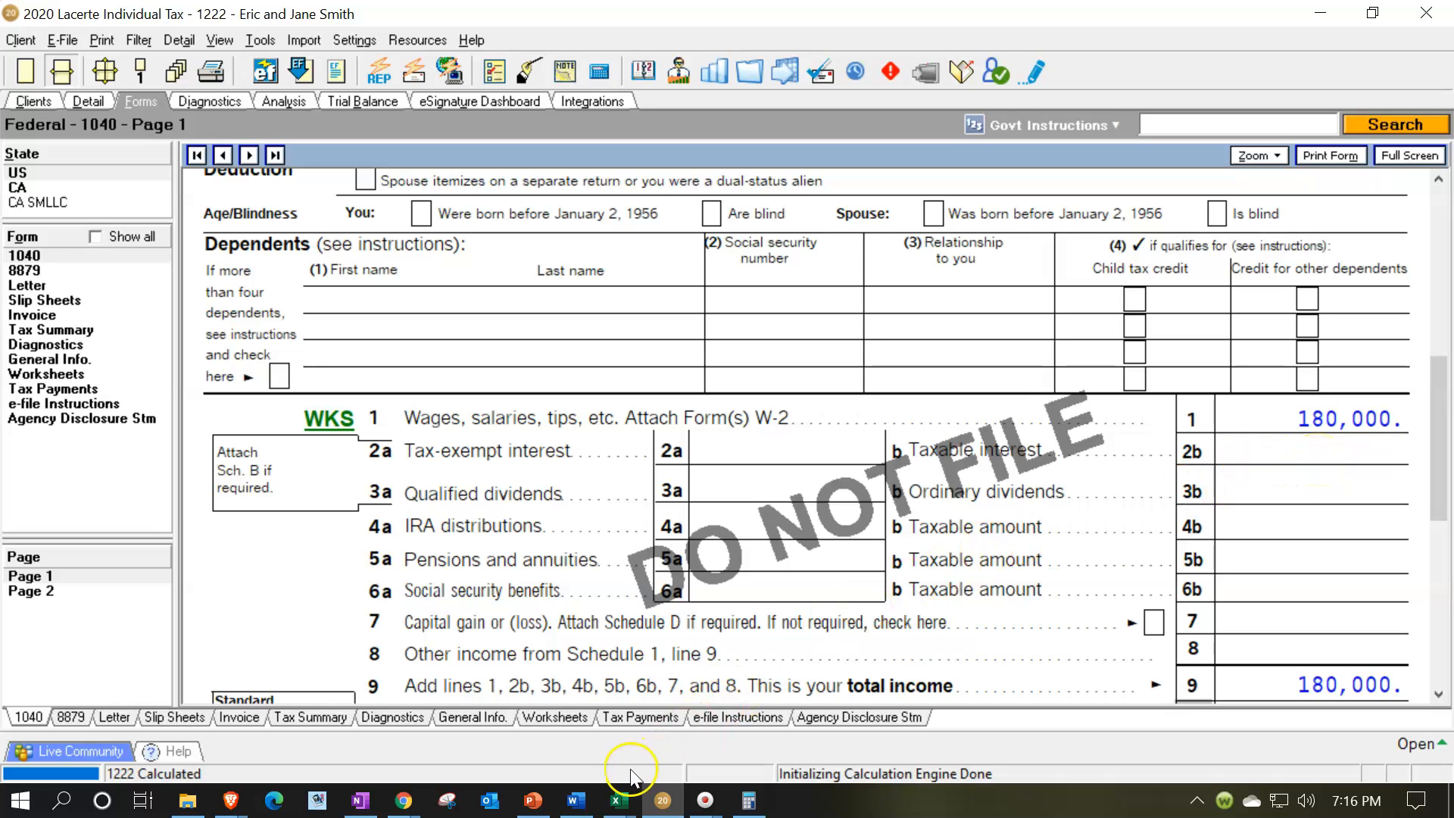
Switch to TAX Worksheet.xlsx and enter 40,000 as the second W-2 income amount in C4 of the Income Worksheet
{"action": "mouse_move", "coordinate": [629, 812]}
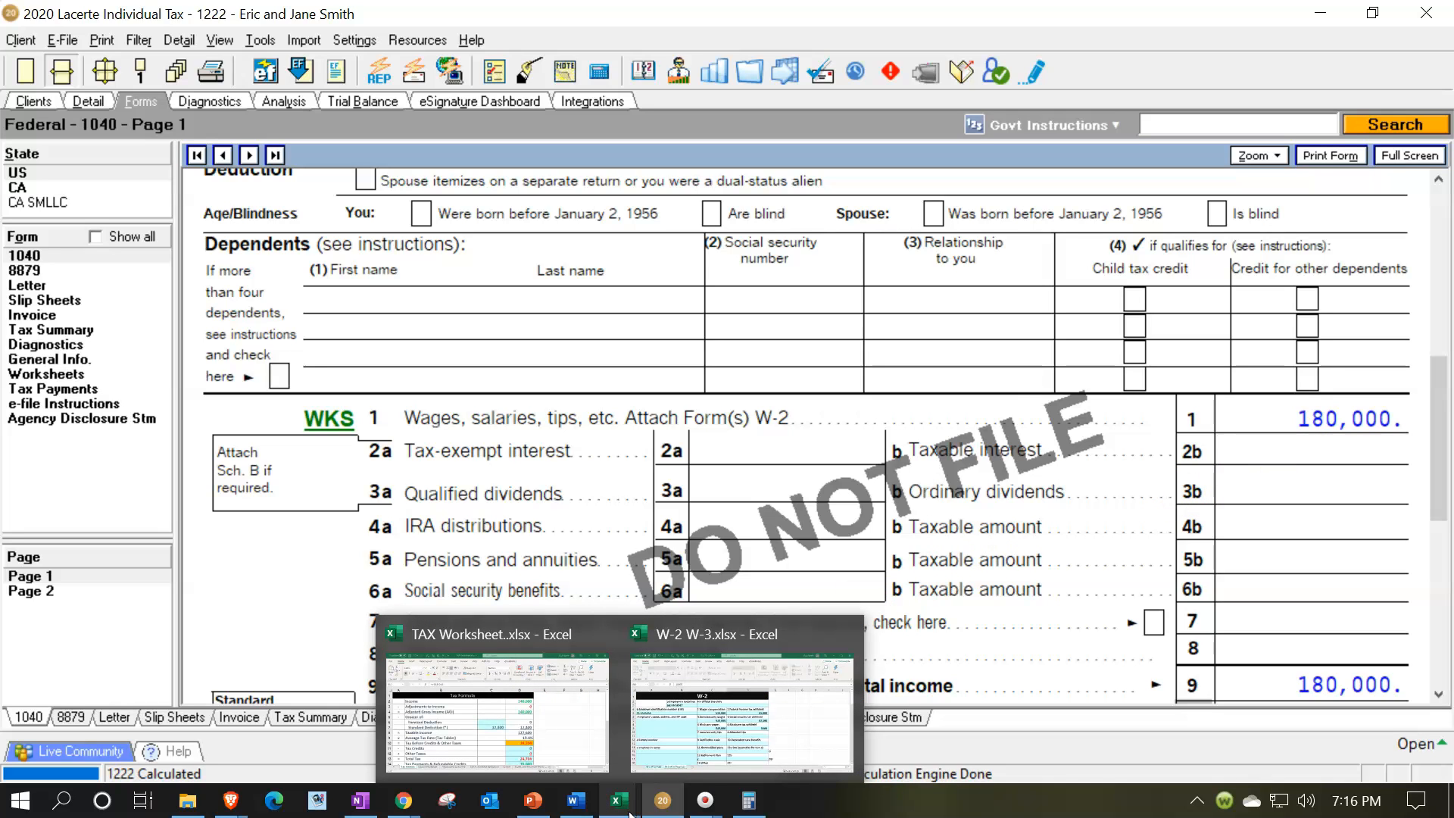
{"action": "left_click", "coordinate": [569, 777]}
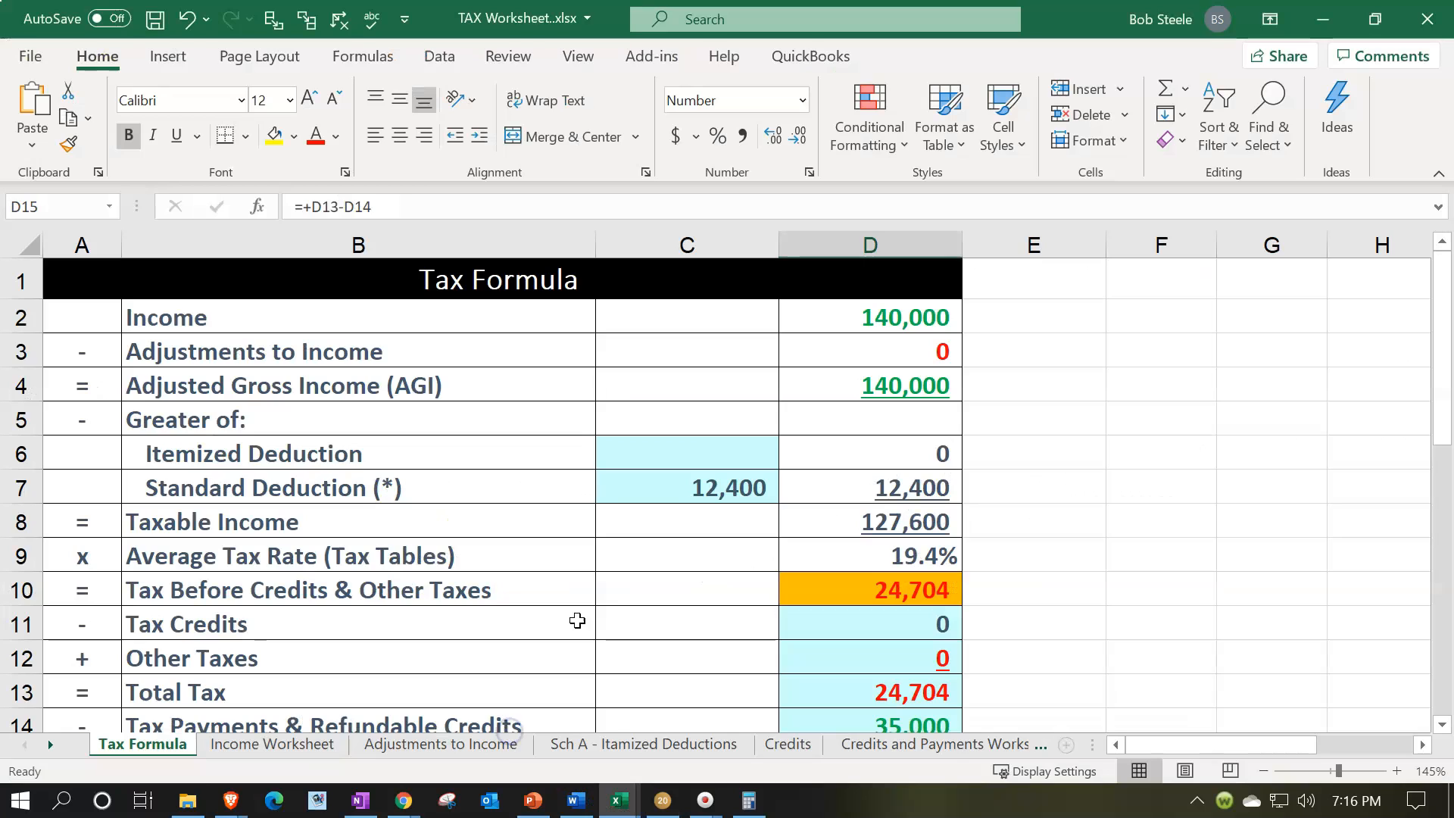
{"action": "left_click", "coordinate": [285, 743]}
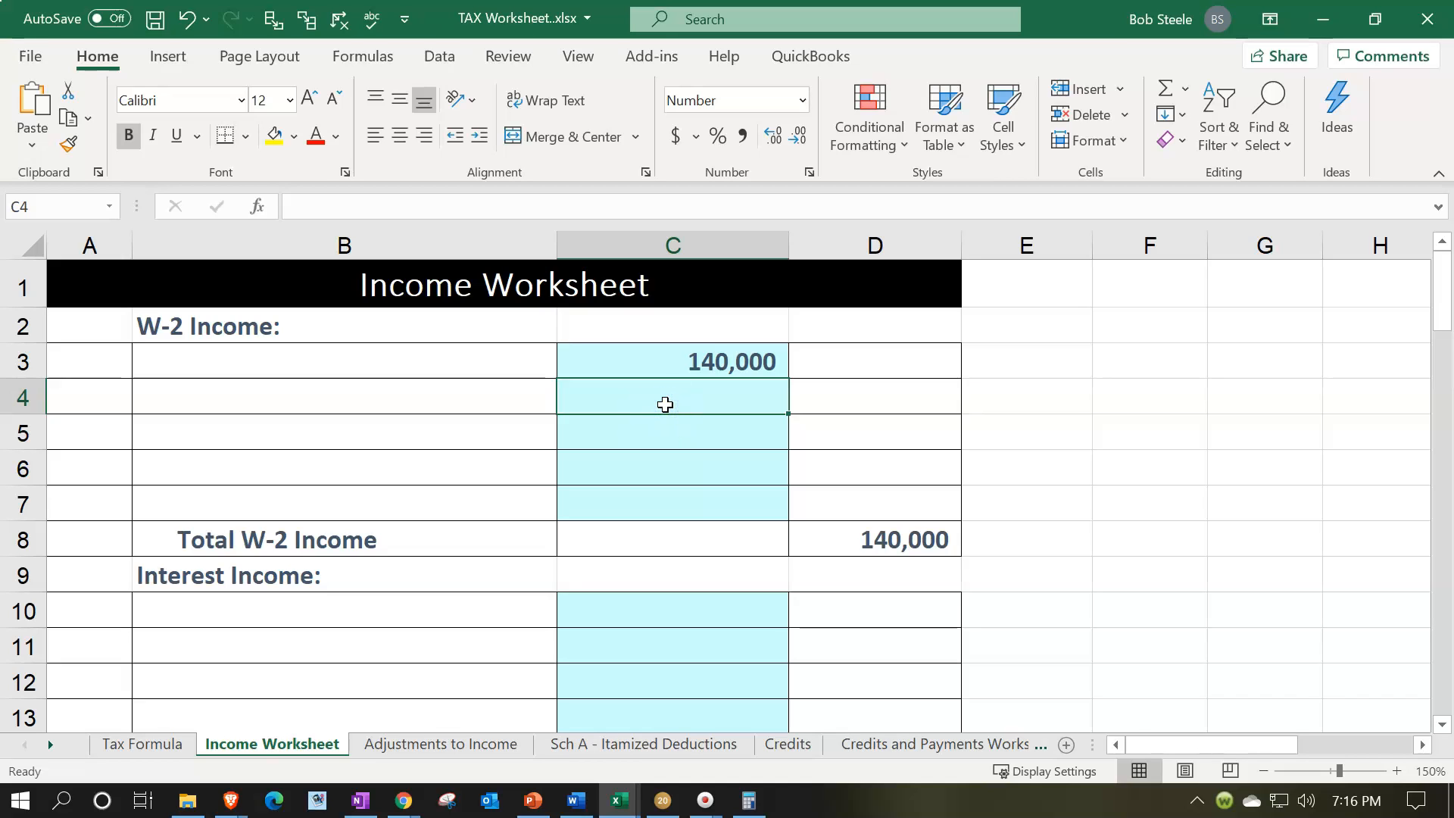
{"action": "type", "text": "40000"}
{"action": "key", "text": "Return"}
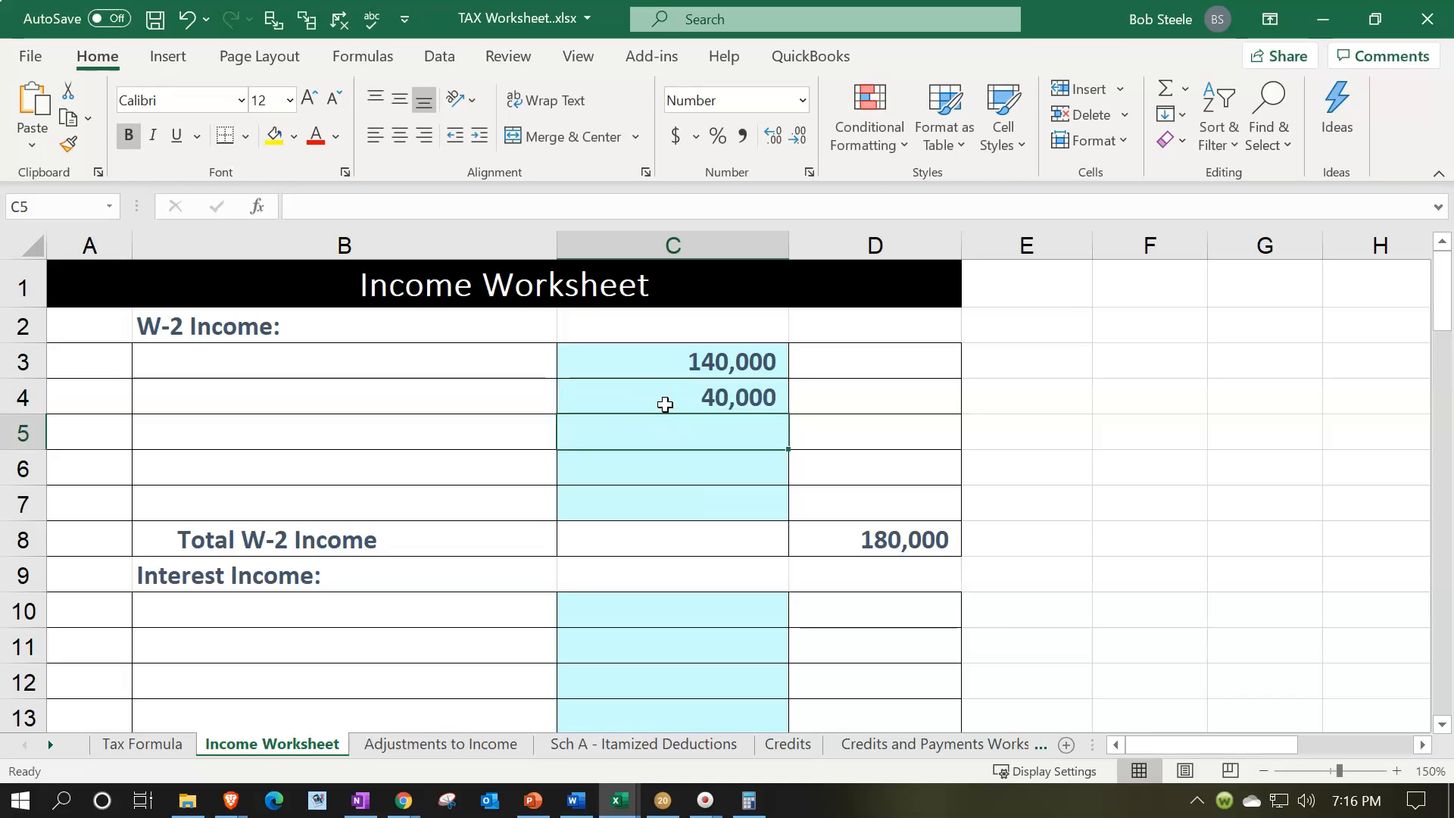
Enter 4,000 as the second W-2 withholding in B5 of the Credits and Payments Worksheet
{"action": "mouse_move", "coordinate": [622, 796]}
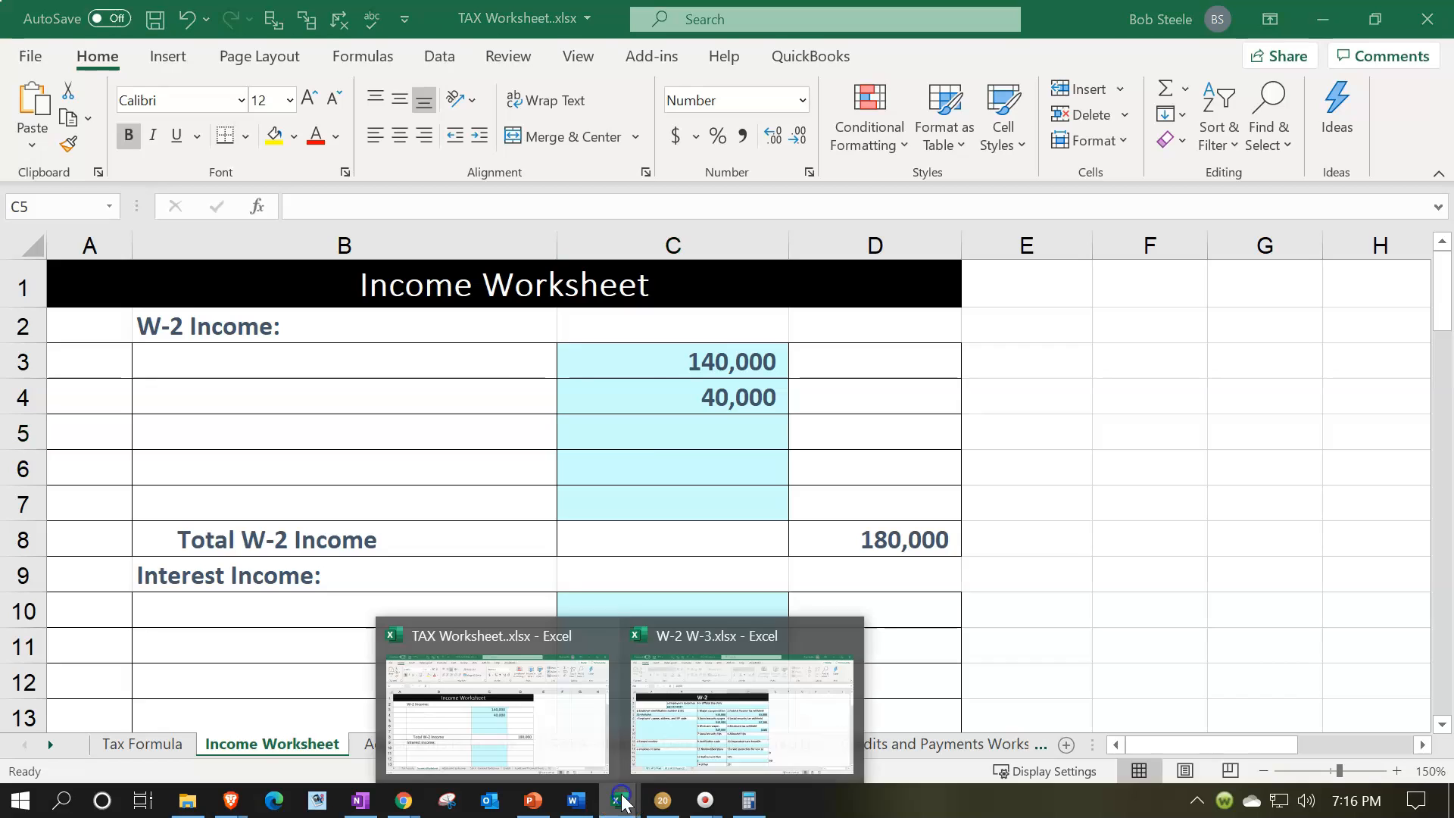
{"action": "mouse_move", "coordinate": [719, 719]}
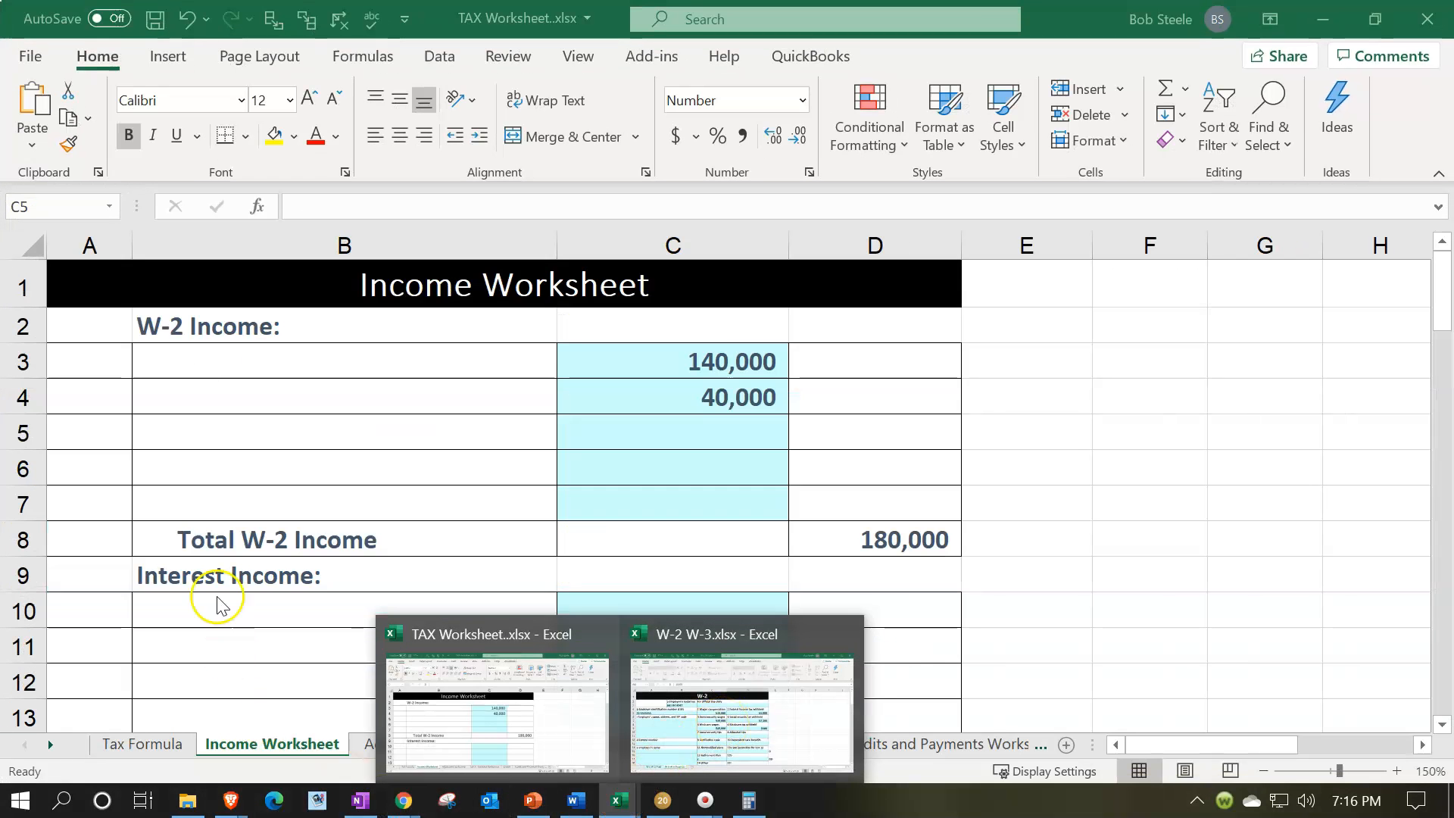
{"action": "left_click", "coordinate": [484, 682]}
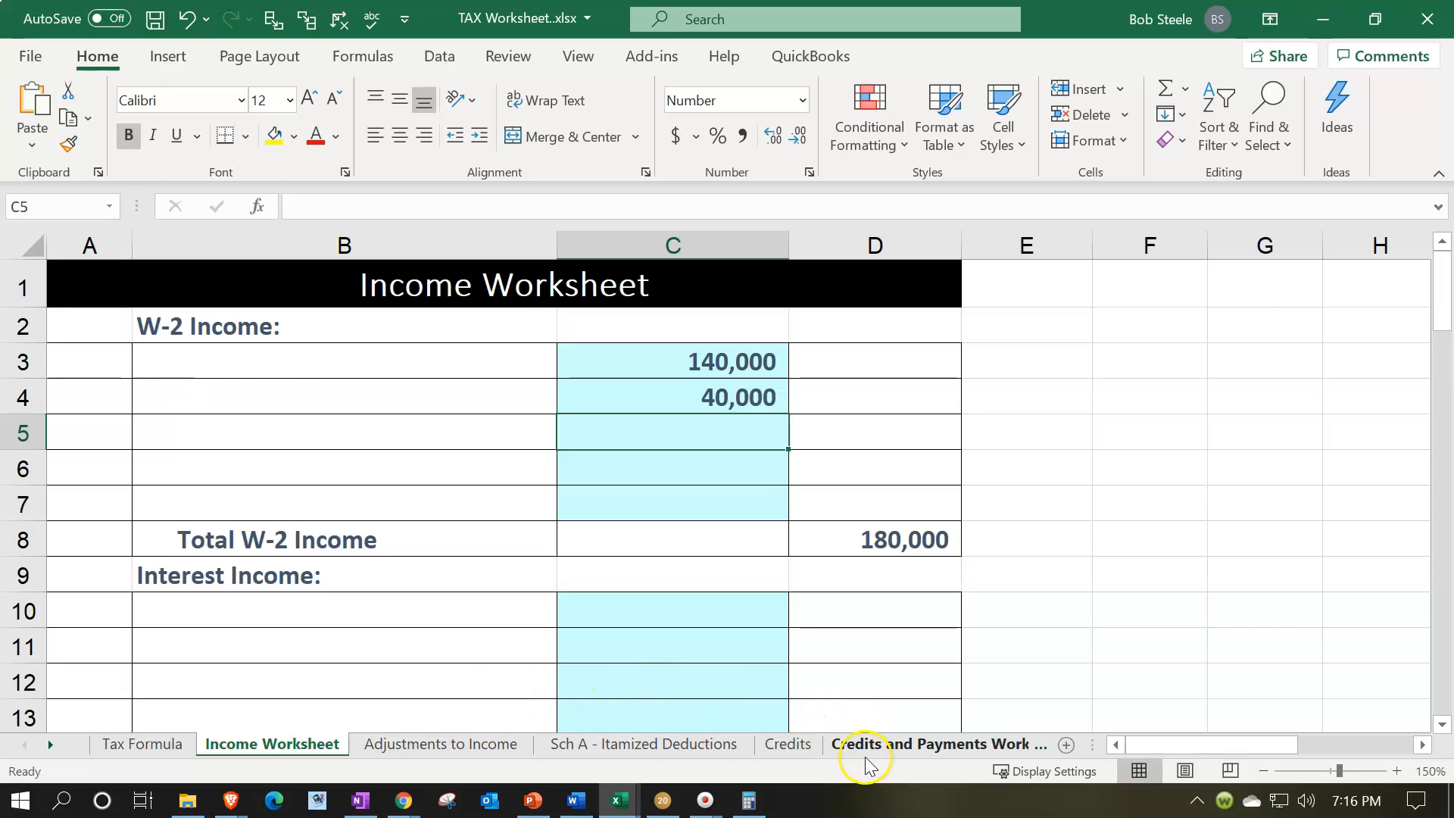
{"action": "left_click", "coordinate": [863, 745]}
{"action": "type", "text": "4,000"}
{"action": "key", "text": "Return"}
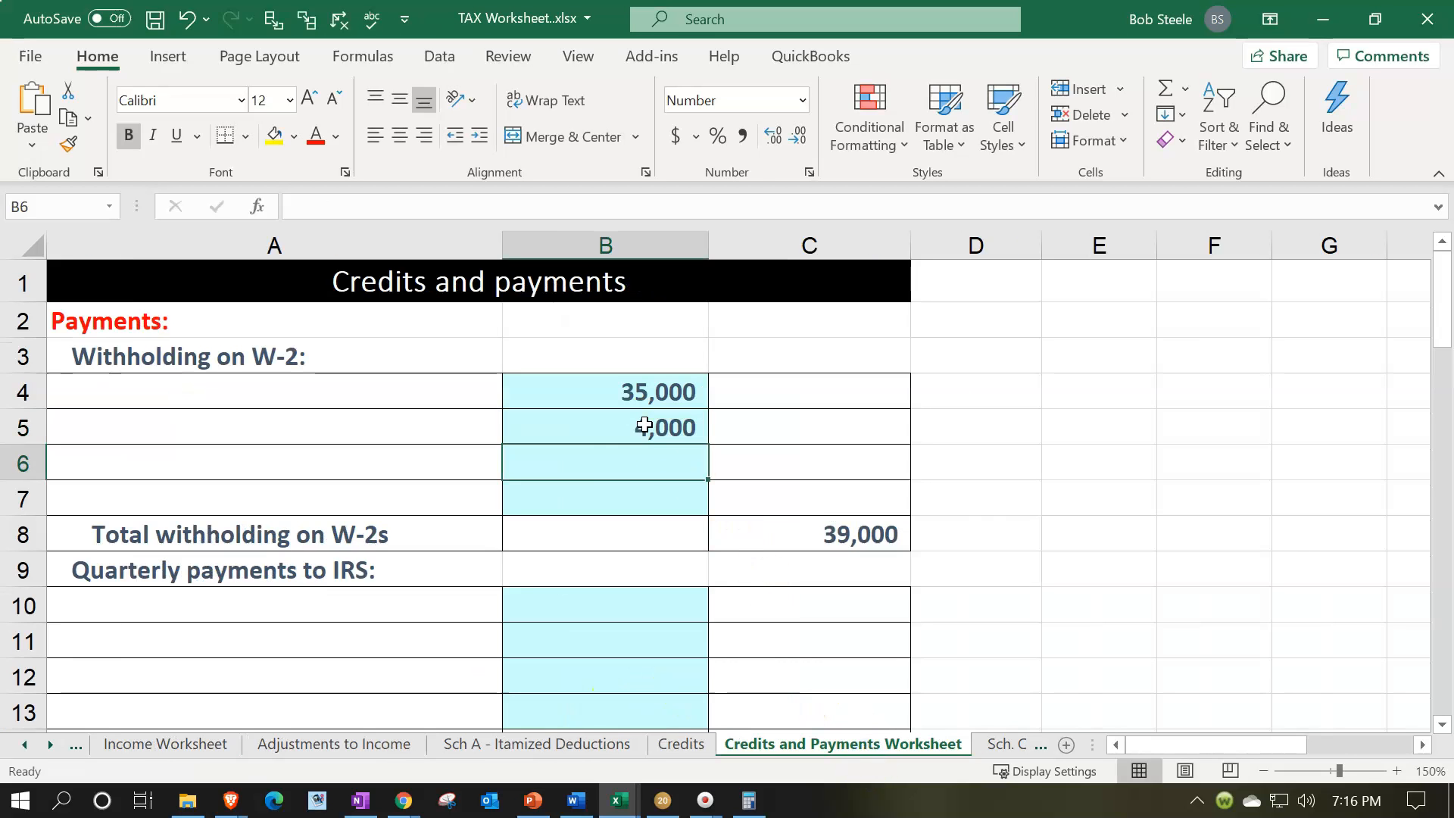
Link the Tax Formula sheet's Standard Deduction in C7 to the MFJ or Qualifying widow amount with =C19
{"action": "left_click", "coordinate": [181, 745]}
{"action": "left_click", "coordinate": [24, 744]}
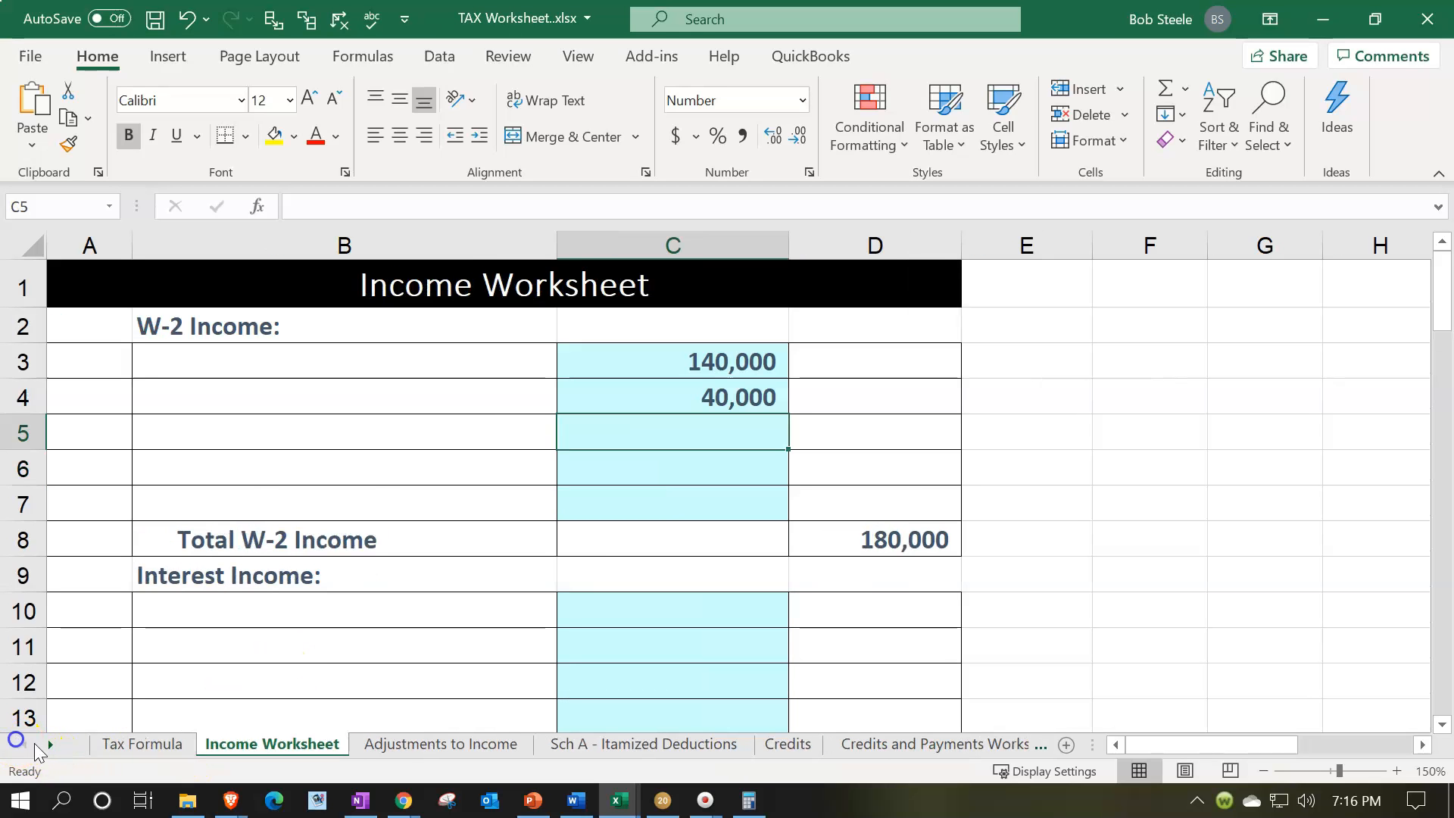
{"action": "left_click", "coordinate": [100, 755]}
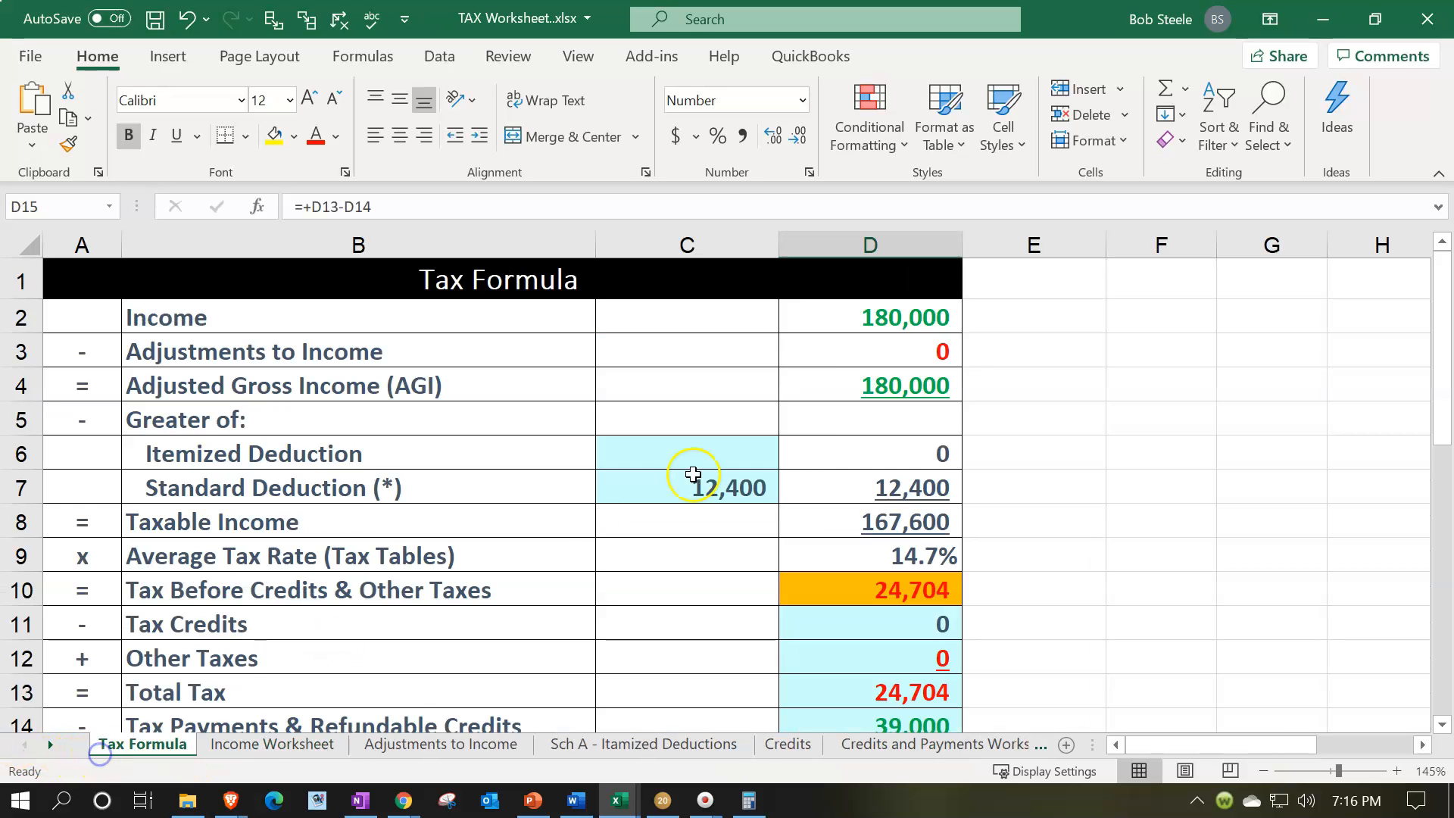
{"action": "left_click", "coordinate": [884, 302]}
{"action": "left_click", "coordinate": [715, 486]}
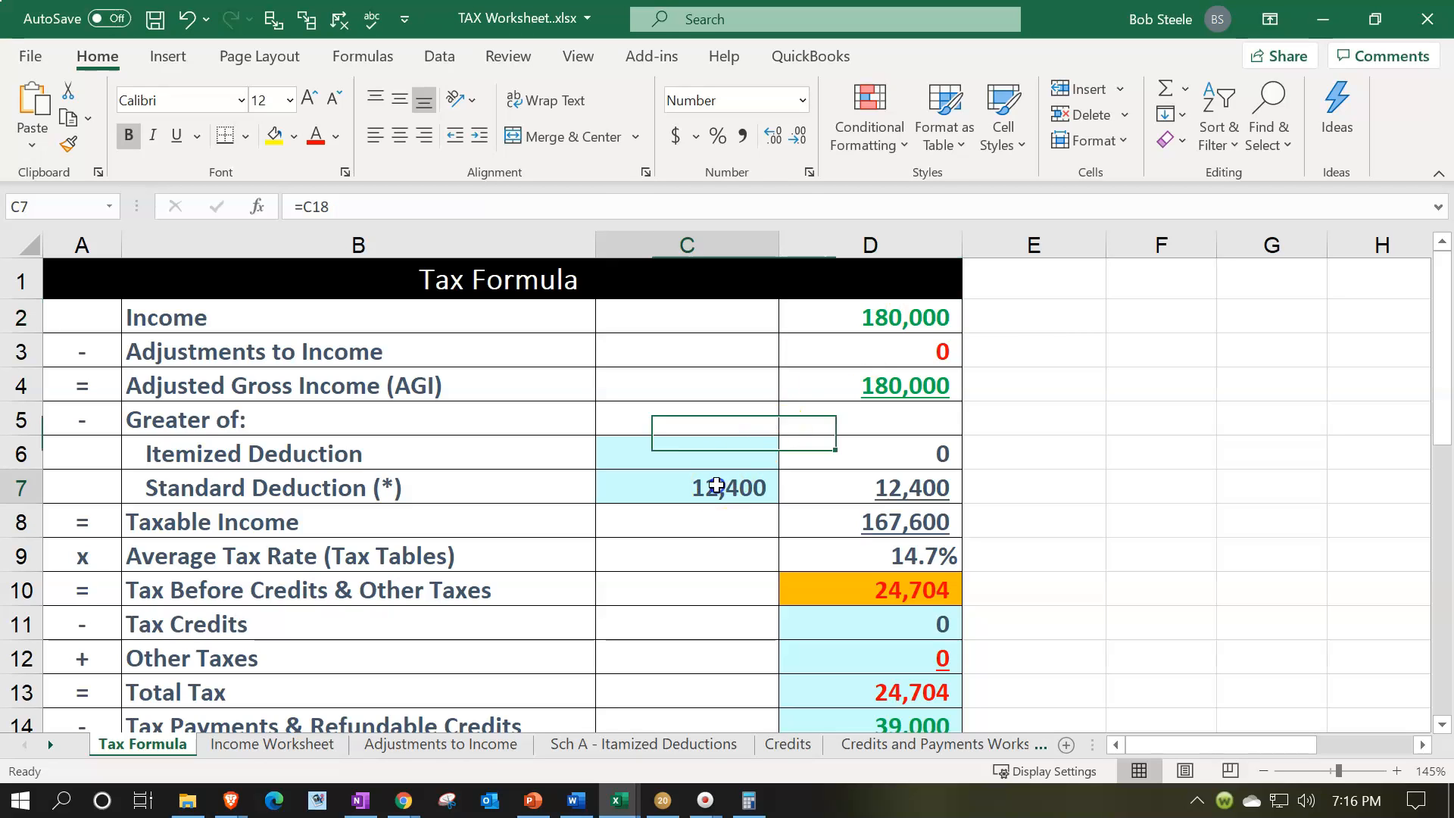
{"action": "type", "text": "="}
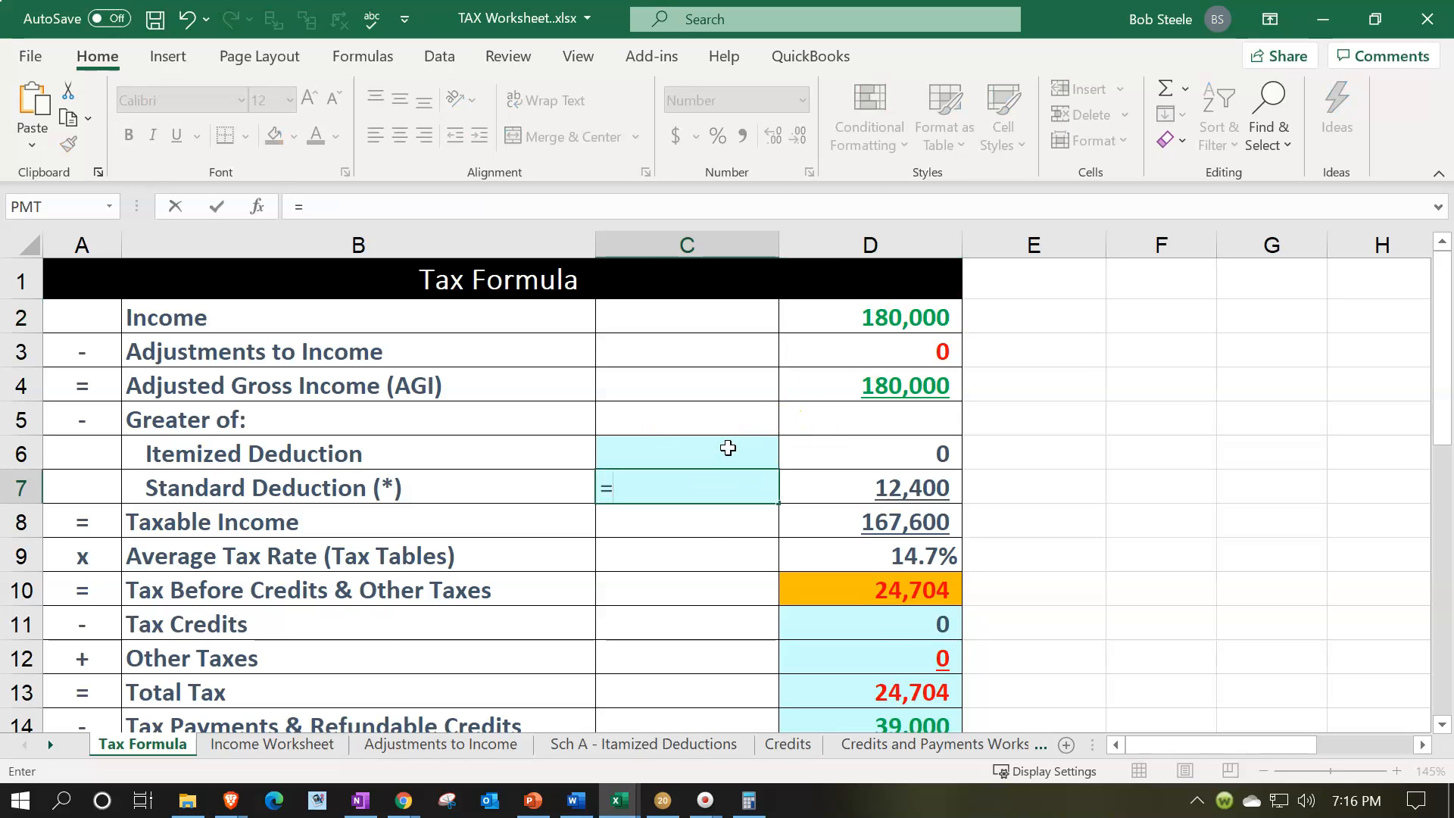
{"action": "scroll", "coordinate": [728, 450], "scroll_direction": "down", "scroll_amount": 4}
{"action": "left_click", "coordinate": [719, 477]}
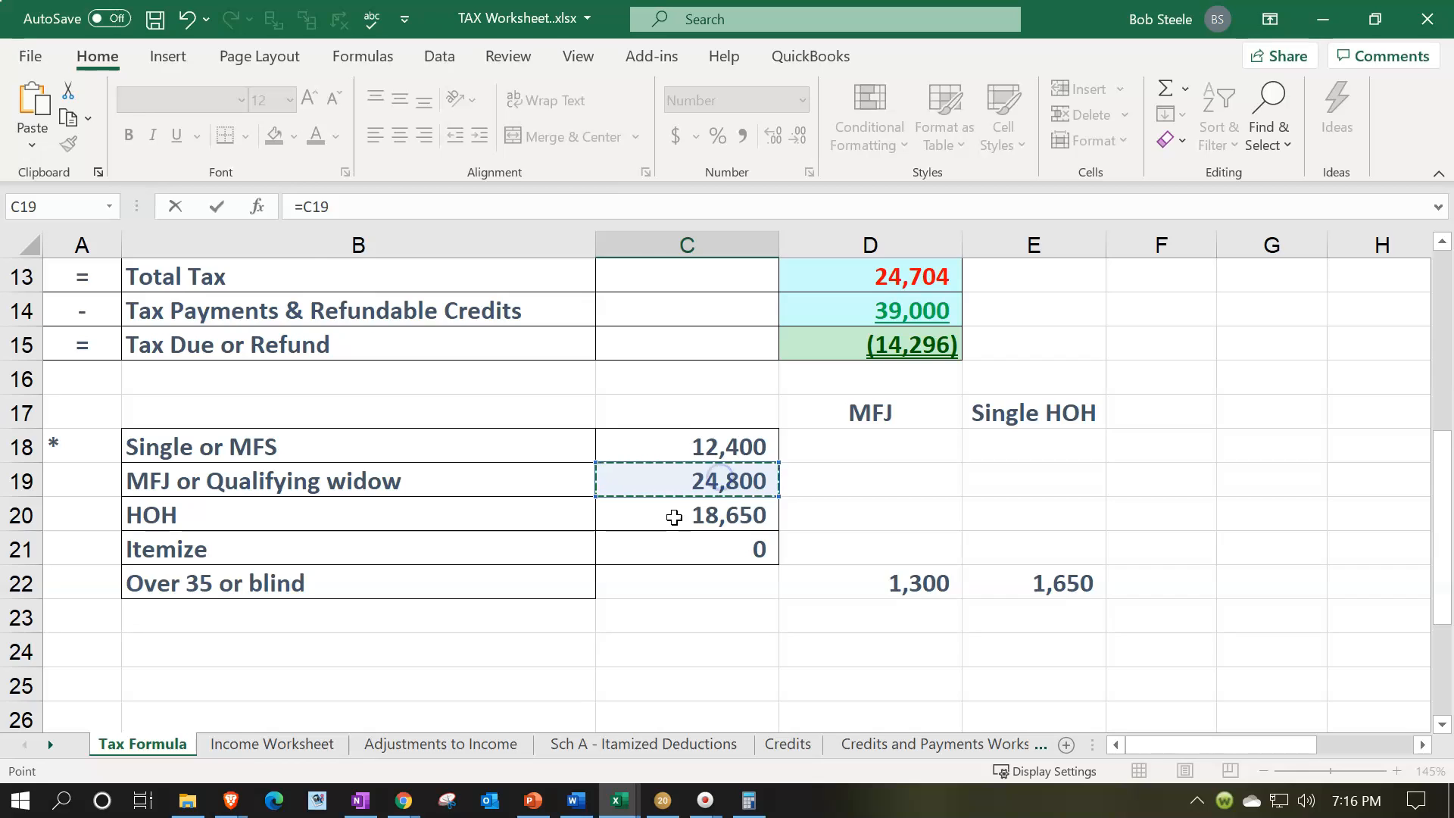
{"action": "key", "text": "Return"}
{"action": "scroll", "coordinate": [704, 501], "scroll_direction": "up", "scroll_amount": 2}
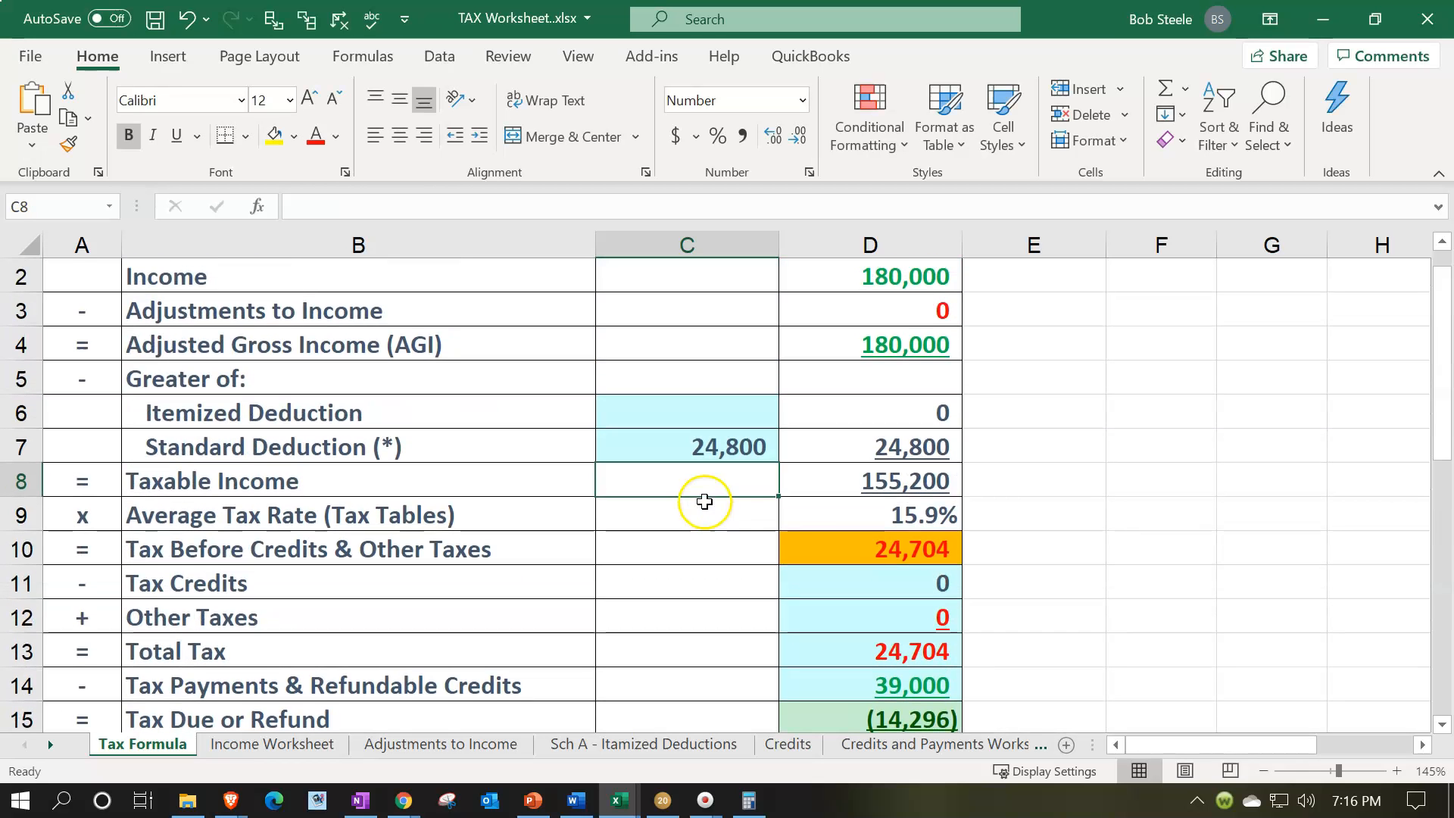
Check the Taxable Income formula and clear the Tax Before Credits & Other Taxes amount in D10
{"action": "left_click", "coordinate": [880, 488]}
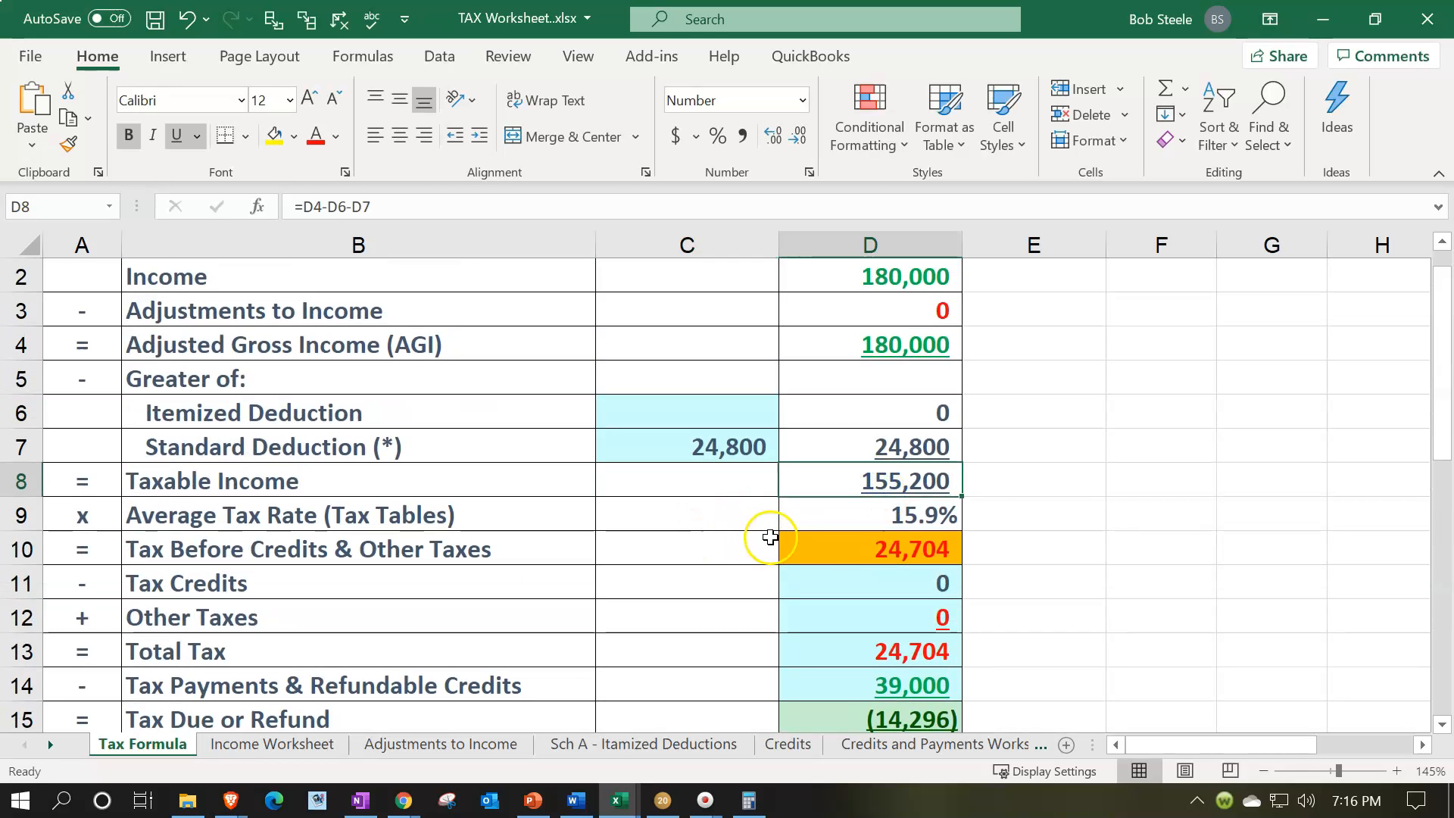
{"action": "left_click", "coordinate": [799, 542]}
{"action": "key", "text": "Delete"}
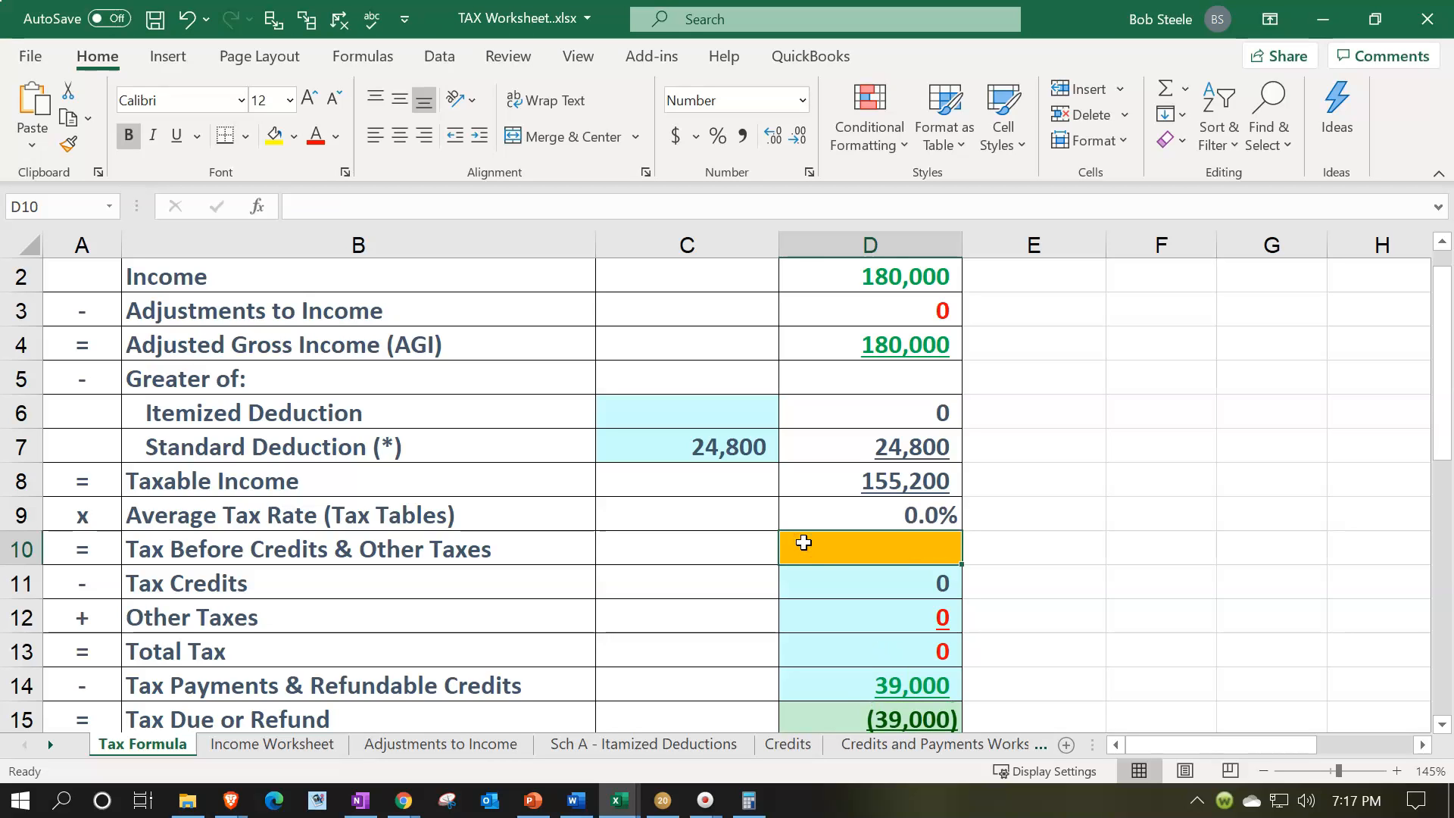
Compare the worksheet's income, standard deduction and taxable income with lines 9 to 15 on Form 1040 page 1 in Lacerte
{"action": "left_click", "coordinate": [663, 800]}
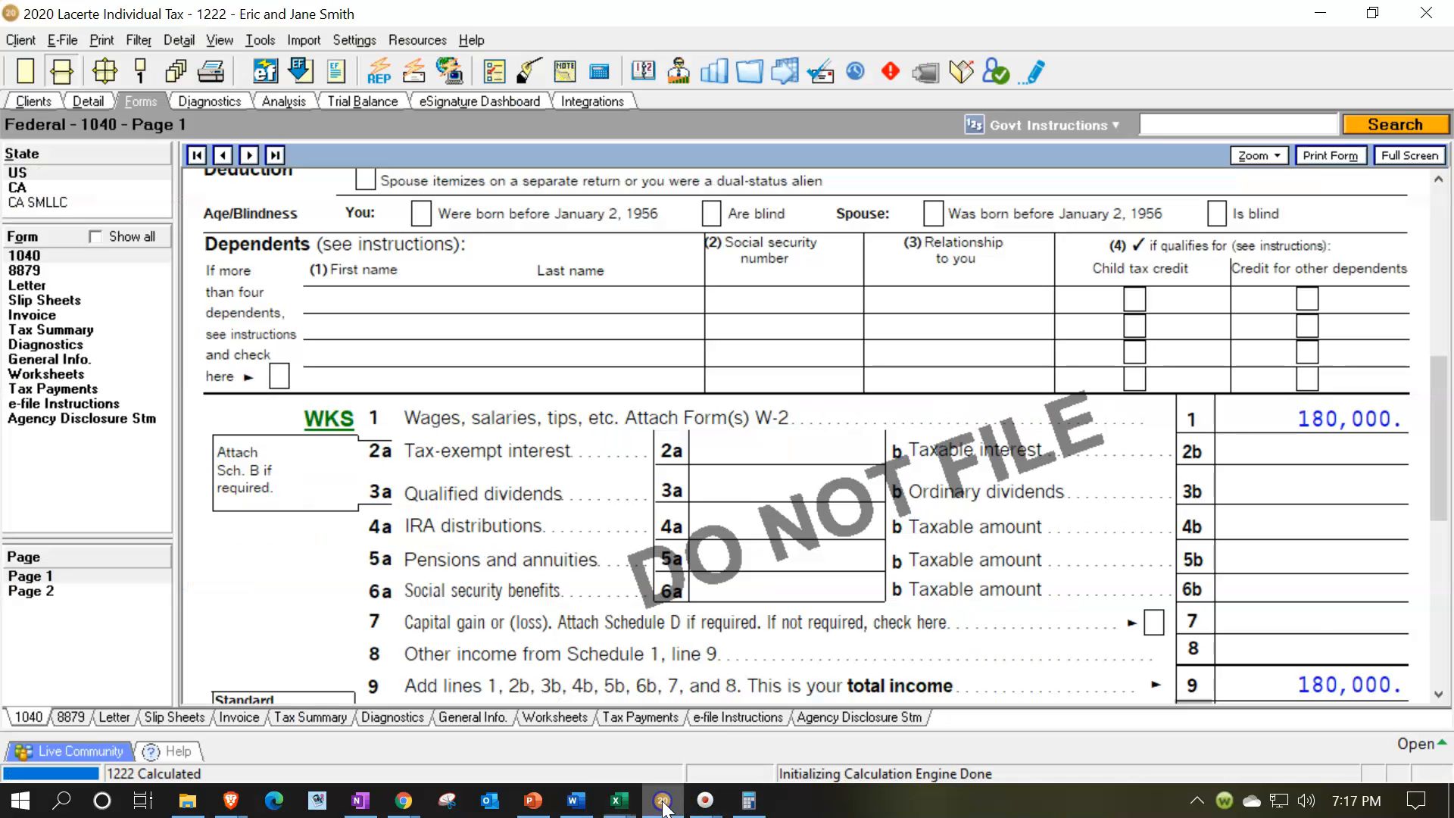
{"action": "scroll", "coordinate": [1276, 477], "scroll_direction": "down", "scroll_amount": 3}
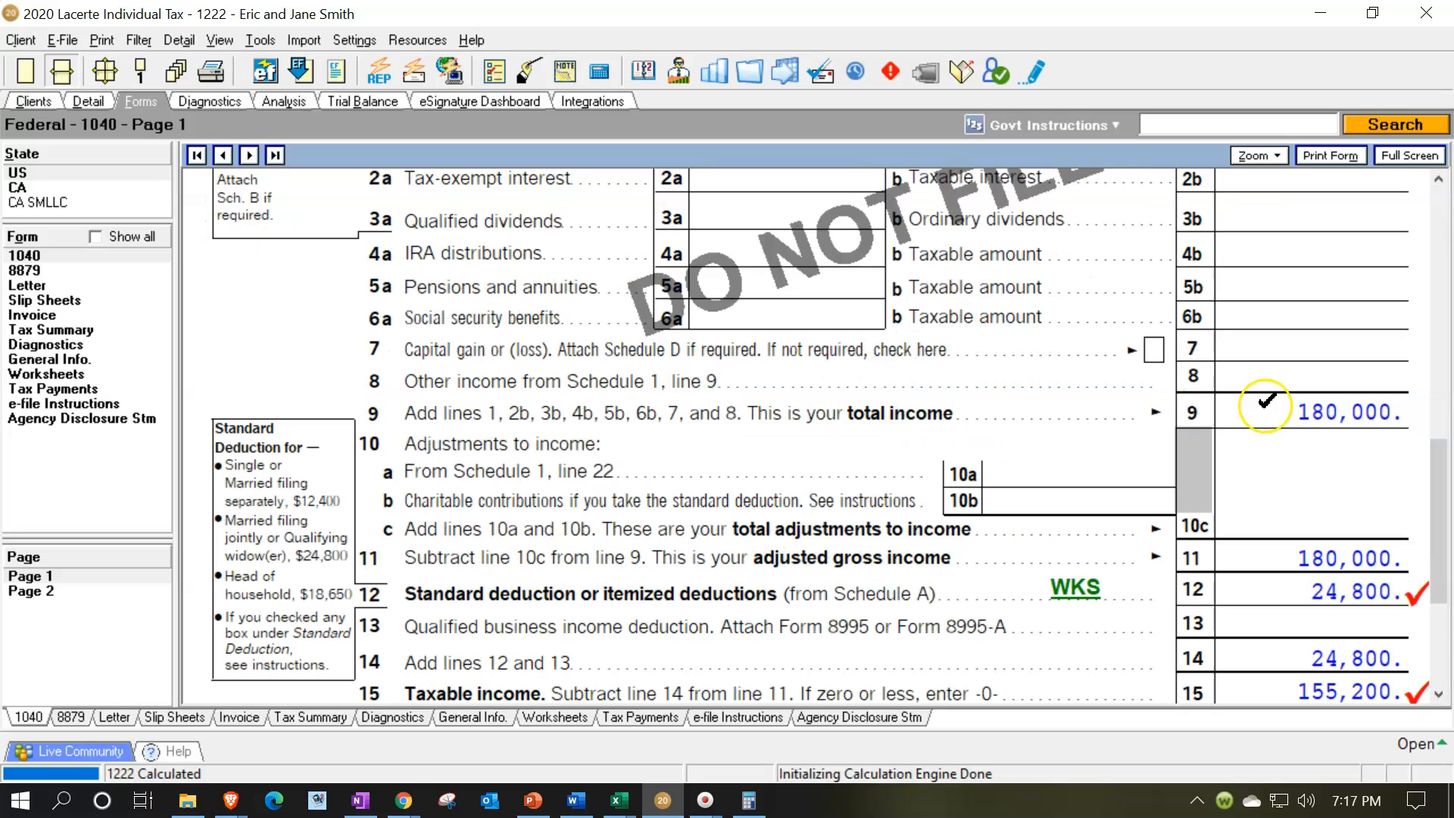
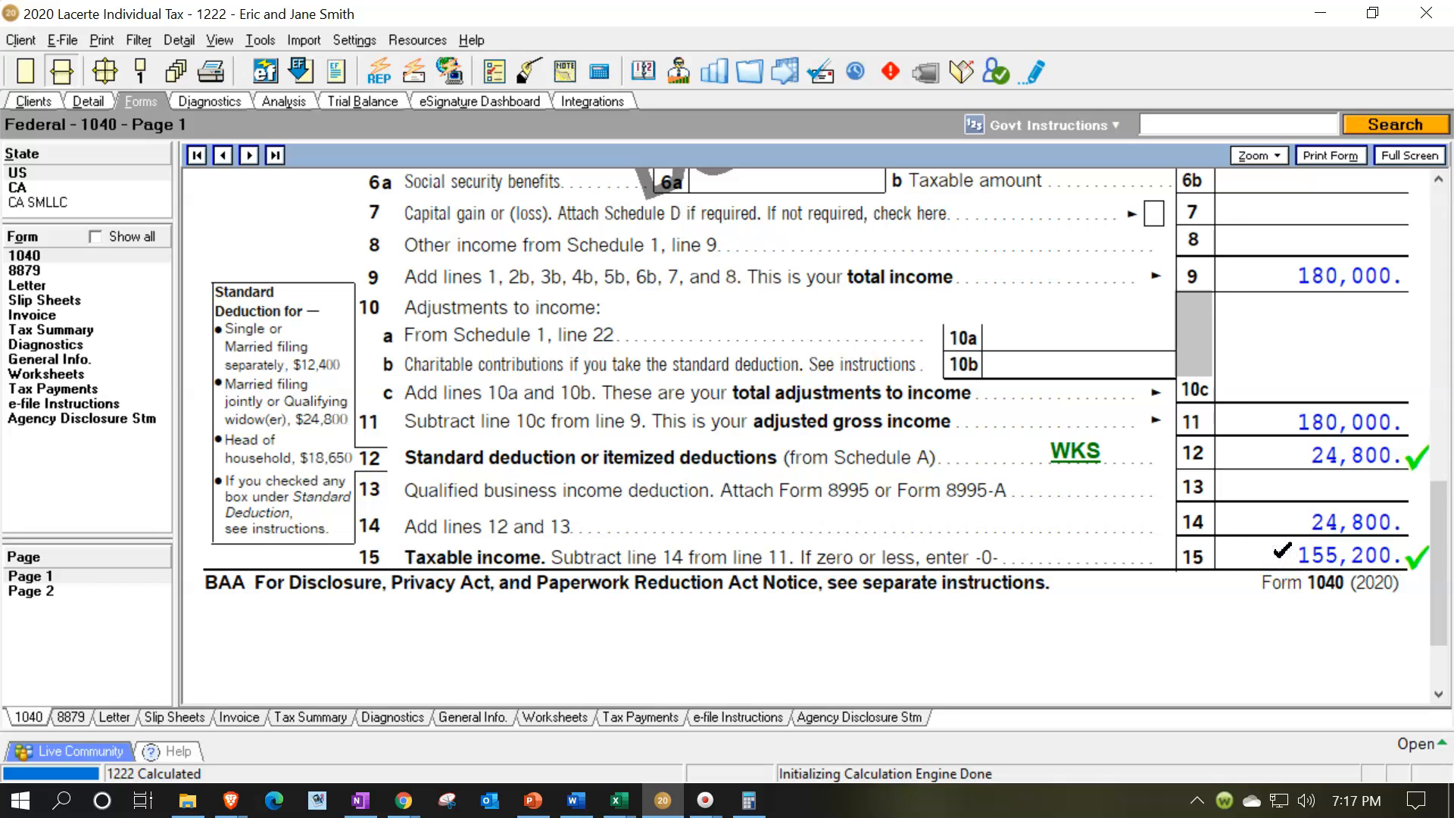
{"action": "left_click", "coordinate": [621, 807]}
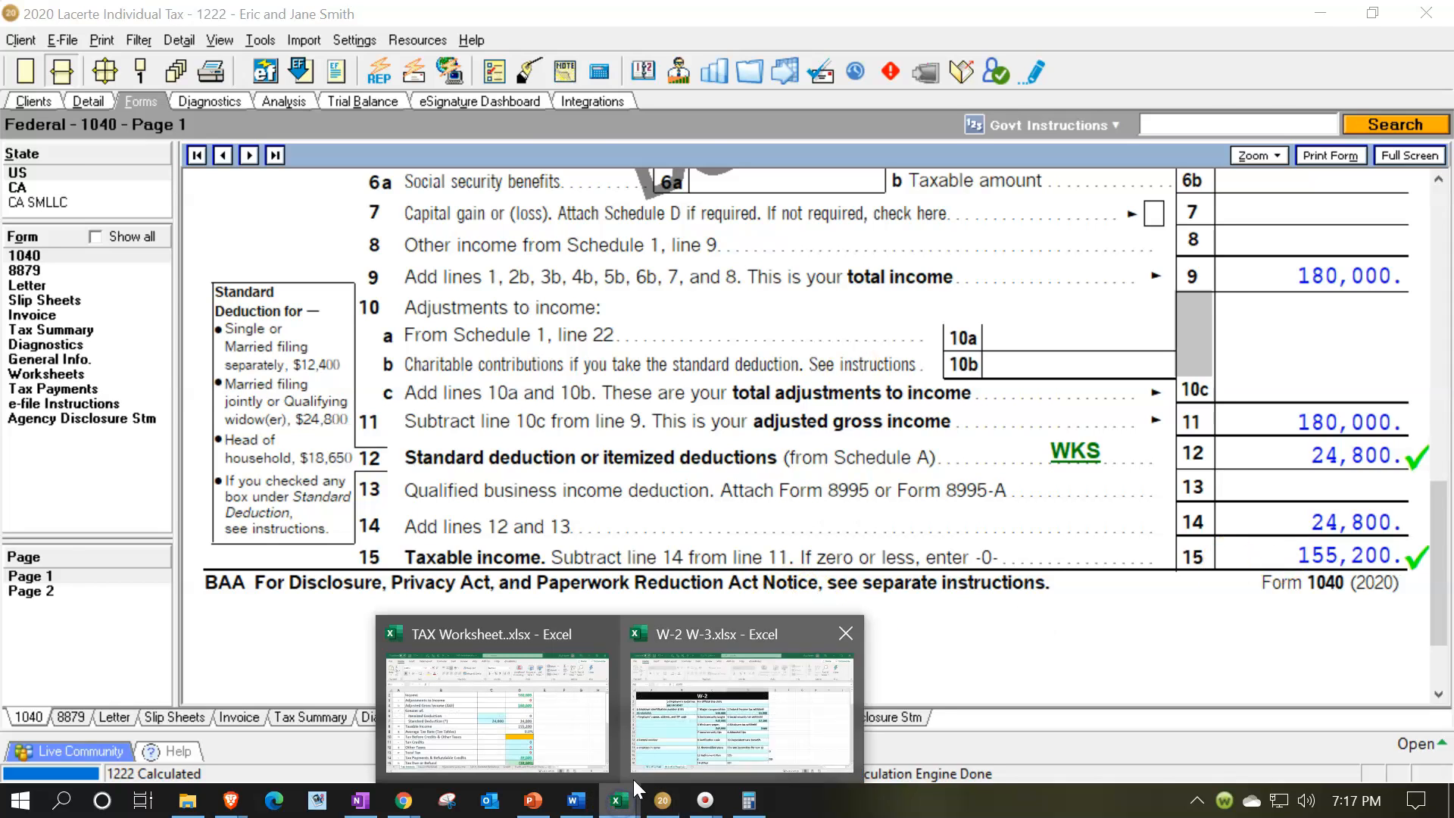
Take the tax from line 16 of Form 1040 page 2 in Lacerte and enter 25,724 in D10 of Excel's Tax Formula sheet
{"action": "left_click", "coordinate": [552, 728]}
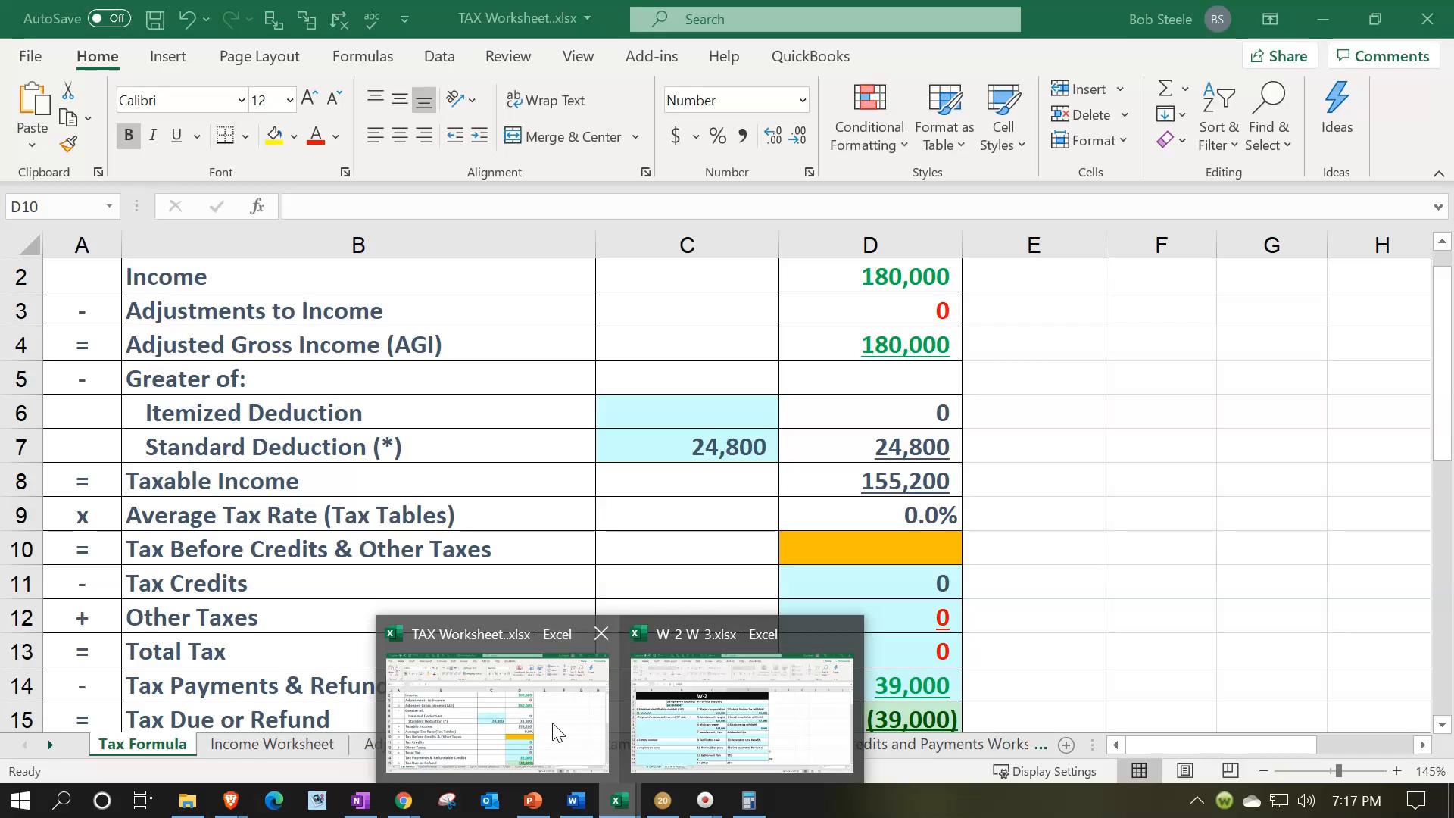
{"action": "left_click", "coordinate": [663, 800]}
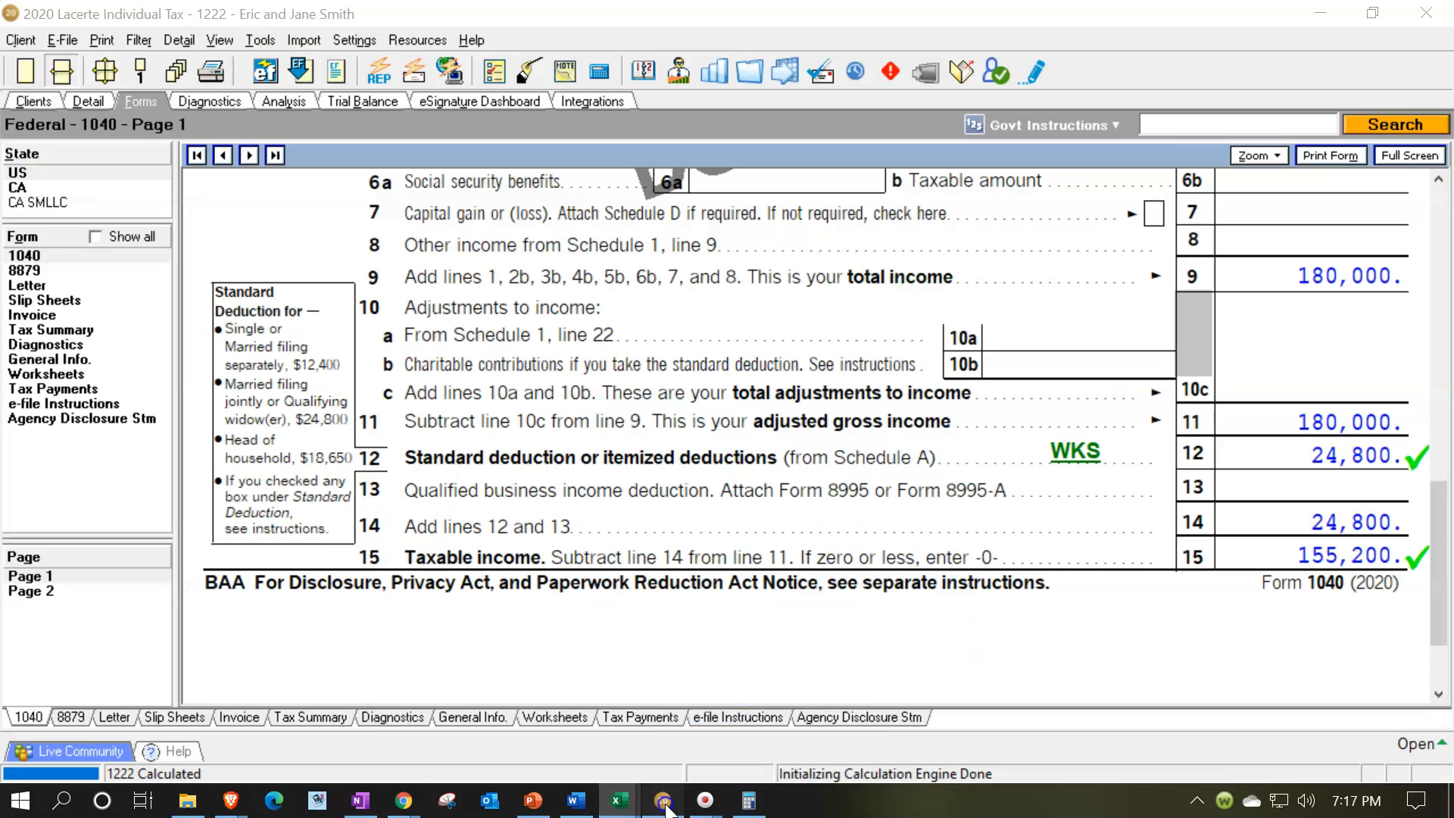
{"action": "left_click", "coordinate": [34, 591]}
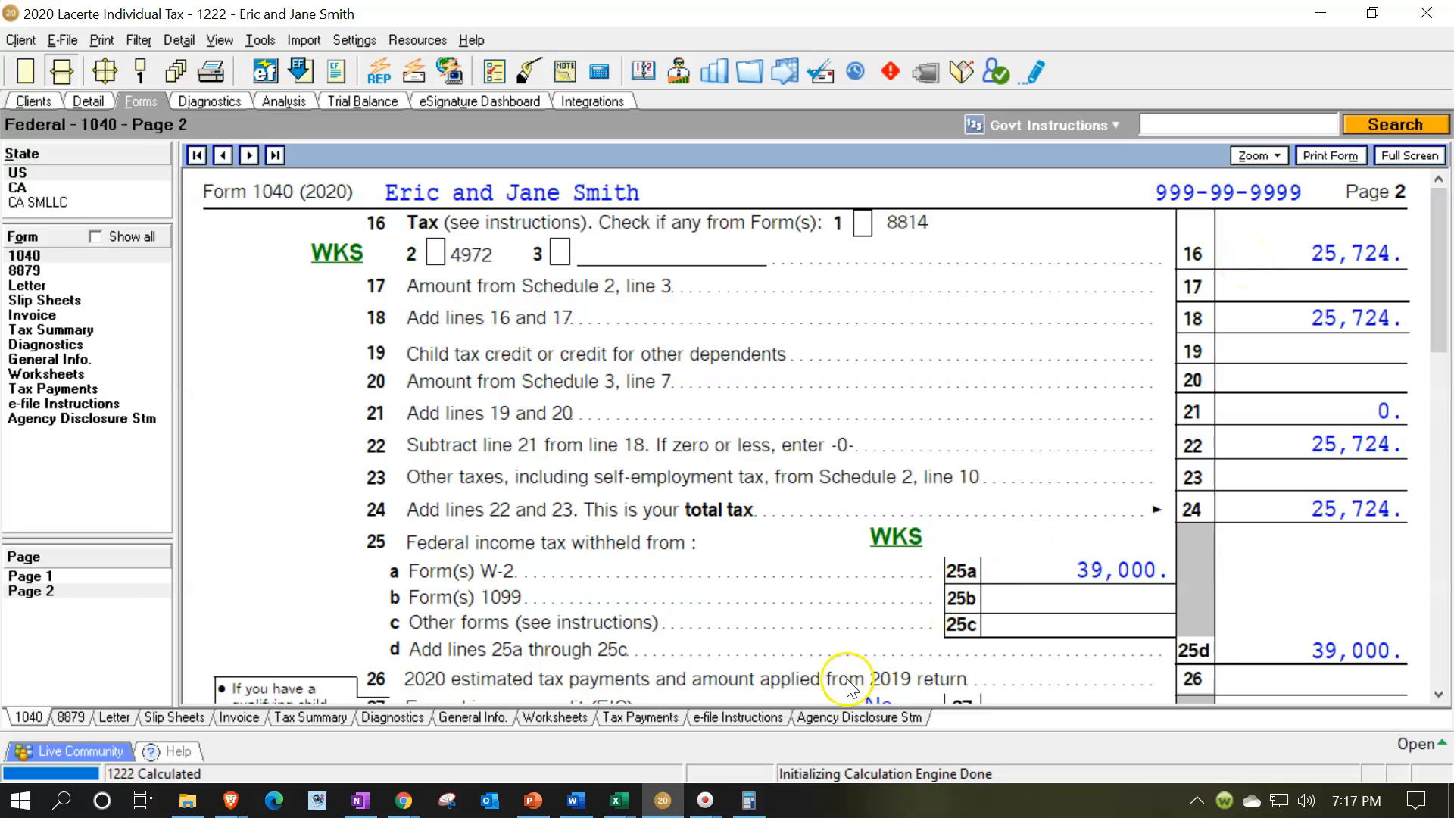
{"action": "mouse_move", "coordinate": [617, 800]}
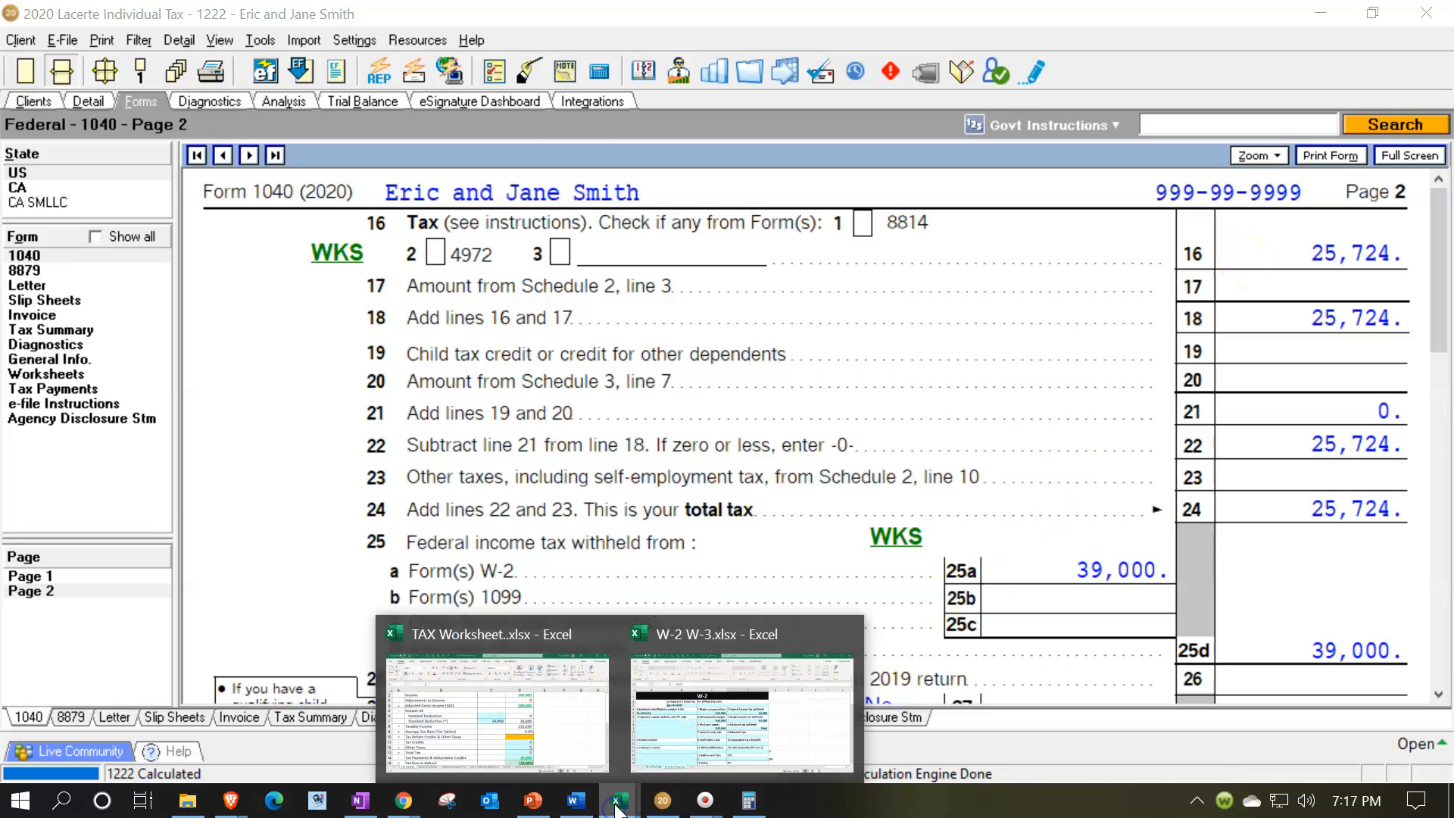
{"action": "left_click", "coordinate": [565, 709]}
{"action": "type", "text": "25"}
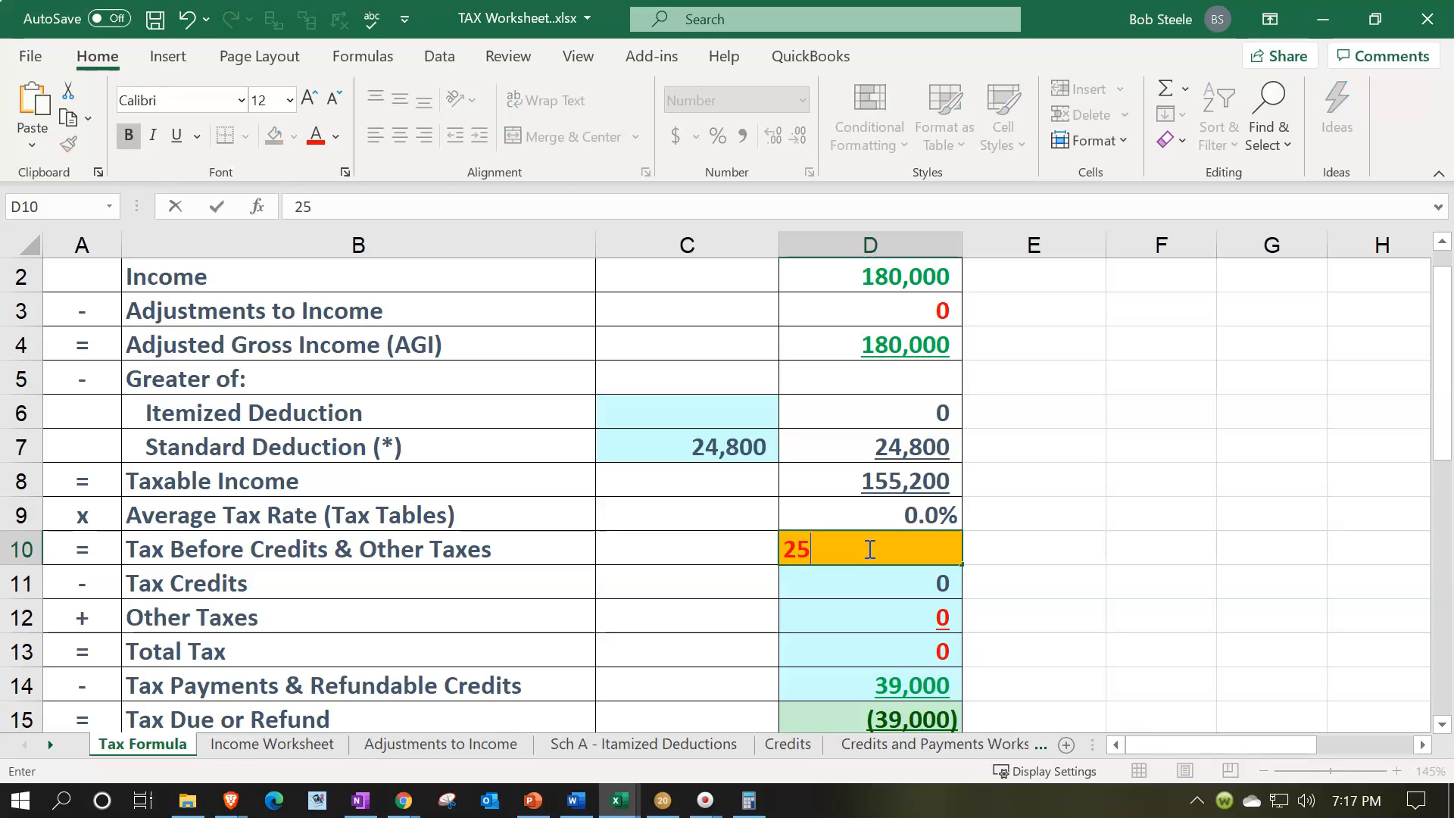
{"action": "type", "text": ",724"}
{"action": "key", "text": "Return"}
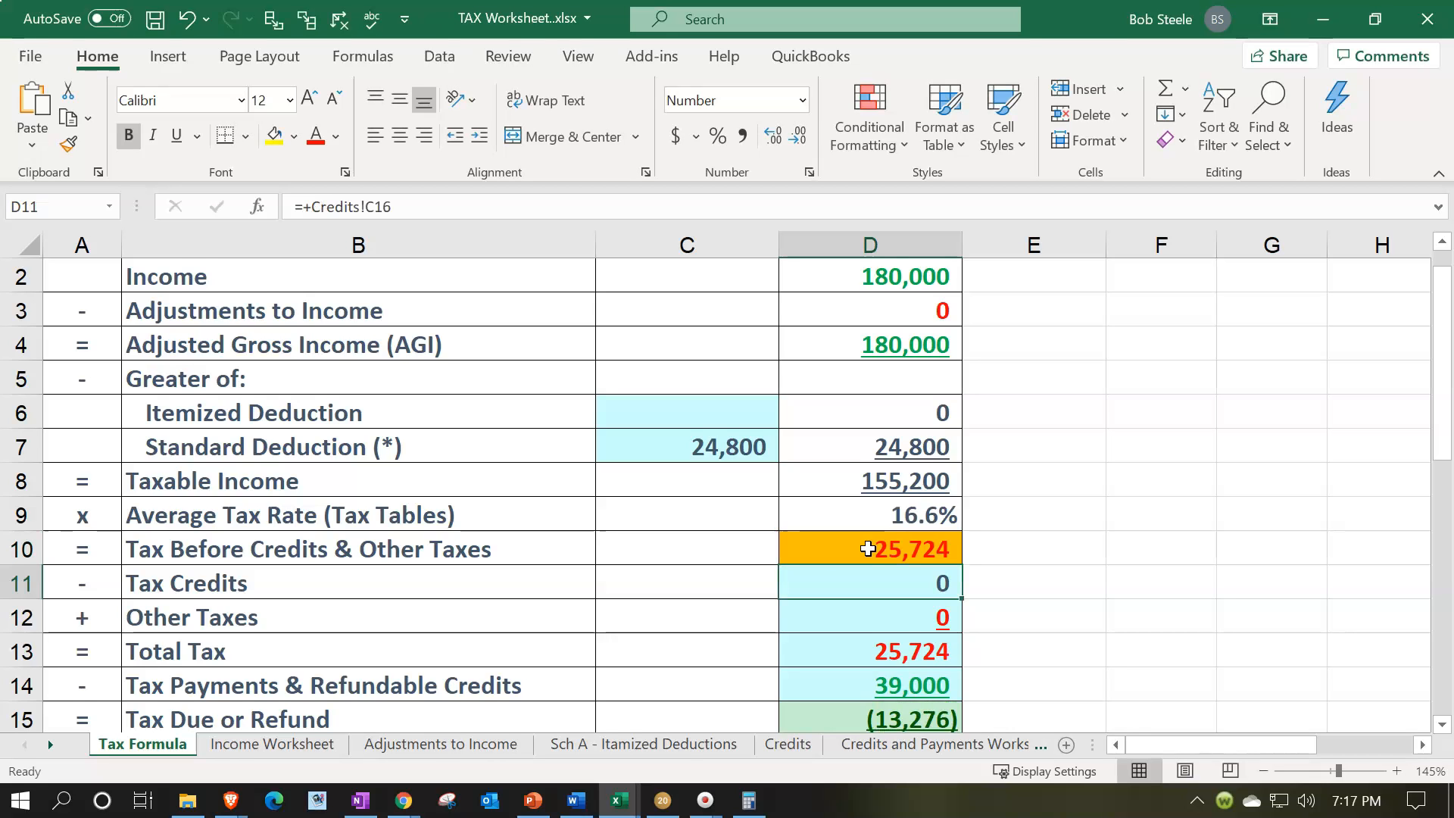
Compare the worksheet's Tax Payments & Refundable Credits and Tax Due or Refund with the payments and refund lines on Form 1040 page 2 in Lacerte
{"action": "scroll", "coordinate": [867, 548], "scroll_direction": "down", "scroll_amount": 1}
{"action": "left_click", "coordinate": [848, 579]}
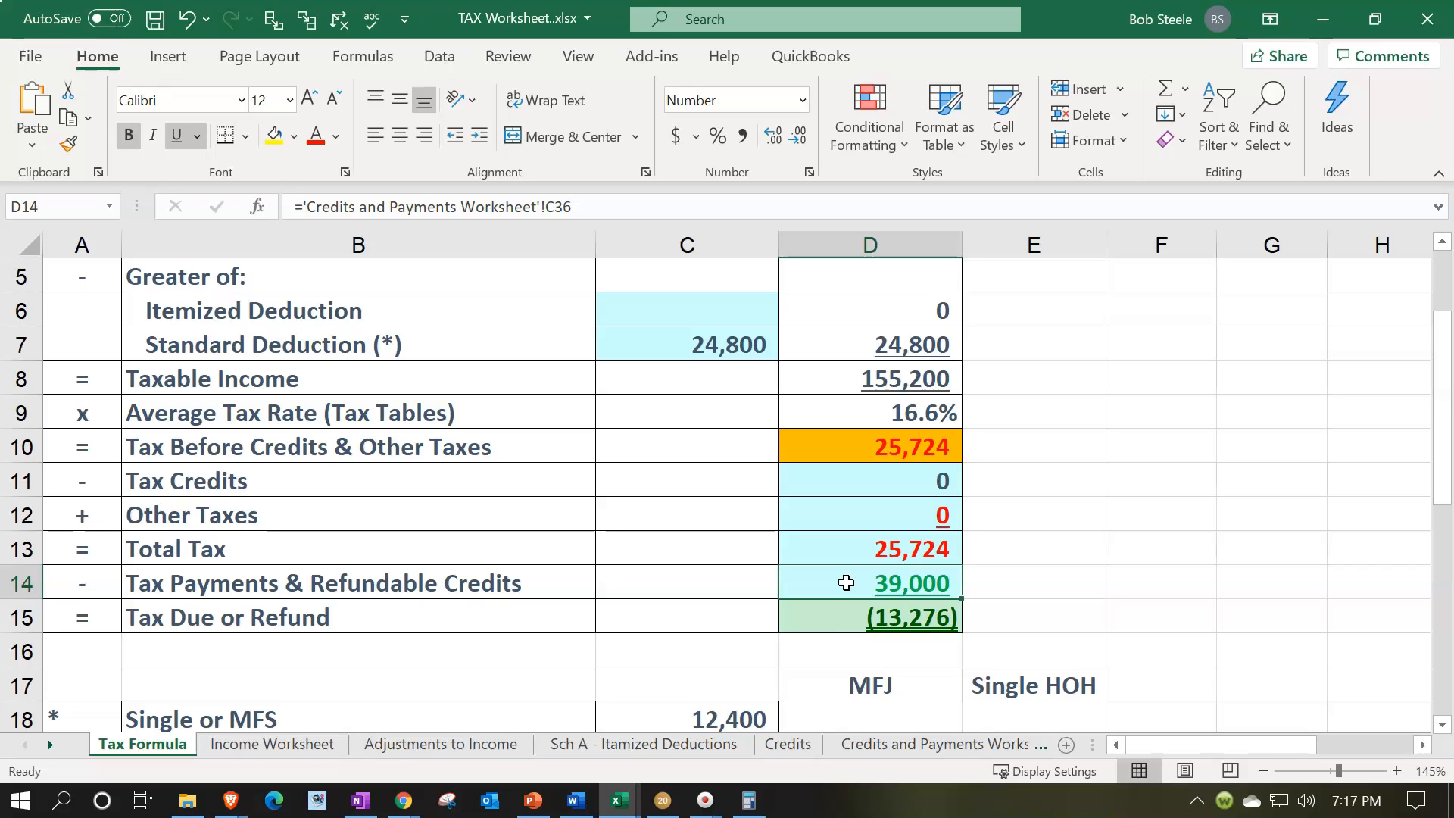
{"action": "left_click", "coordinate": [803, 606]}
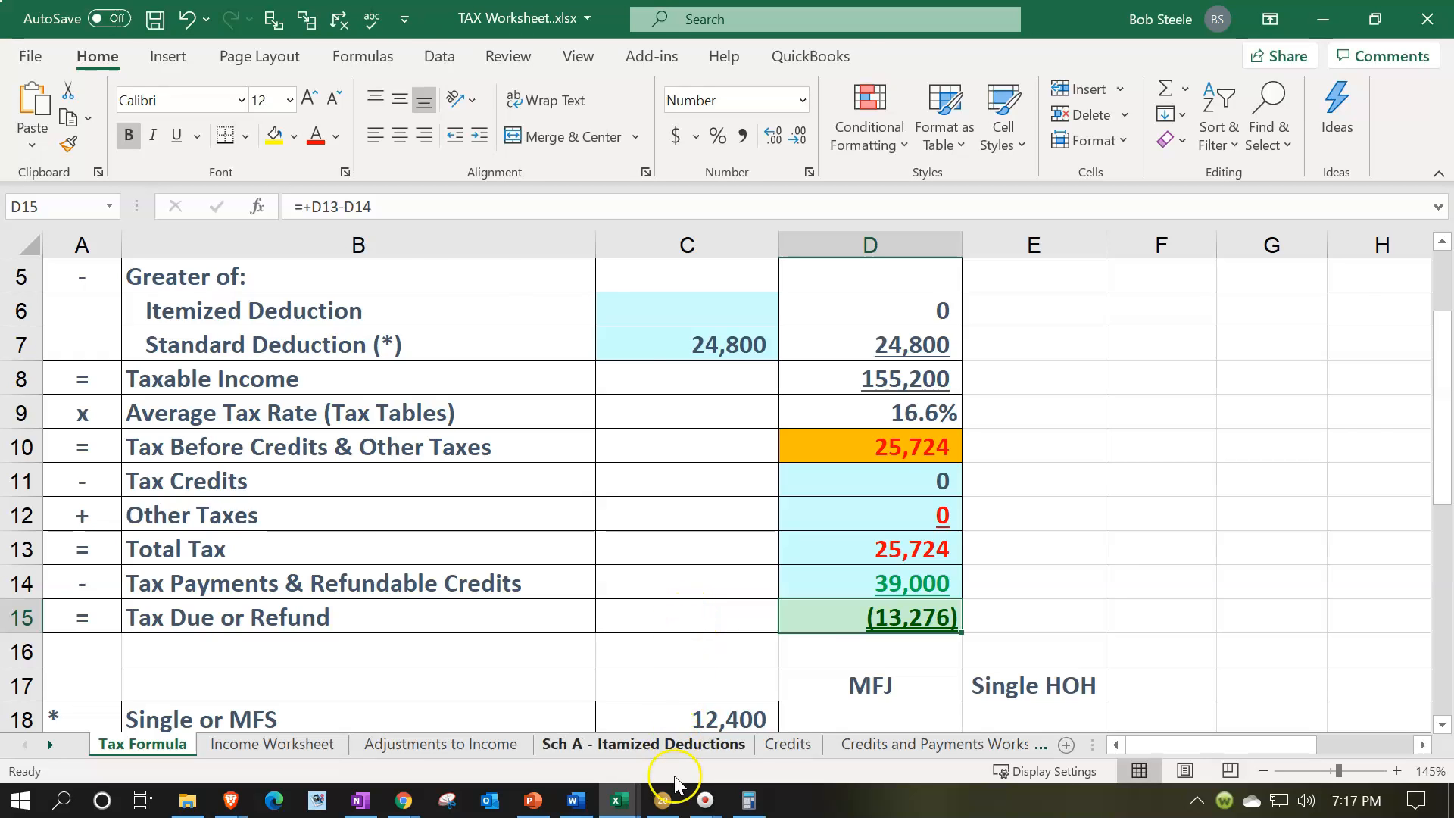
{"action": "left_click", "coordinate": [663, 801]}
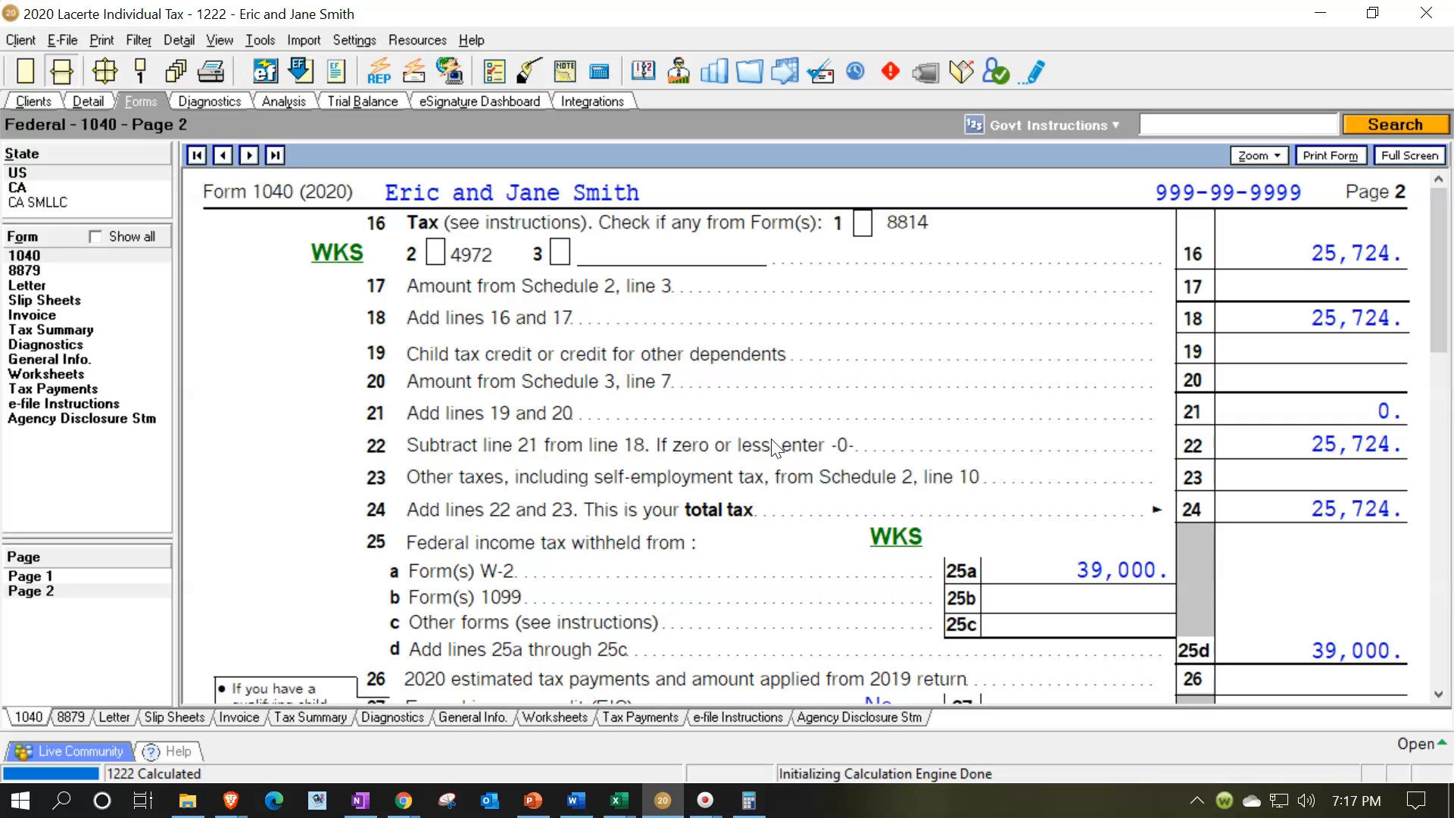
{"action": "scroll", "coordinate": [773, 447], "scroll_direction": "down", "scroll_amount": 3}
{"action": "left_click", "coordinate": [1281, 361]}
{"action": "scroll", "coordinate": [1283, 369], "scroll_direction": "down", "scroll_amount": 2}
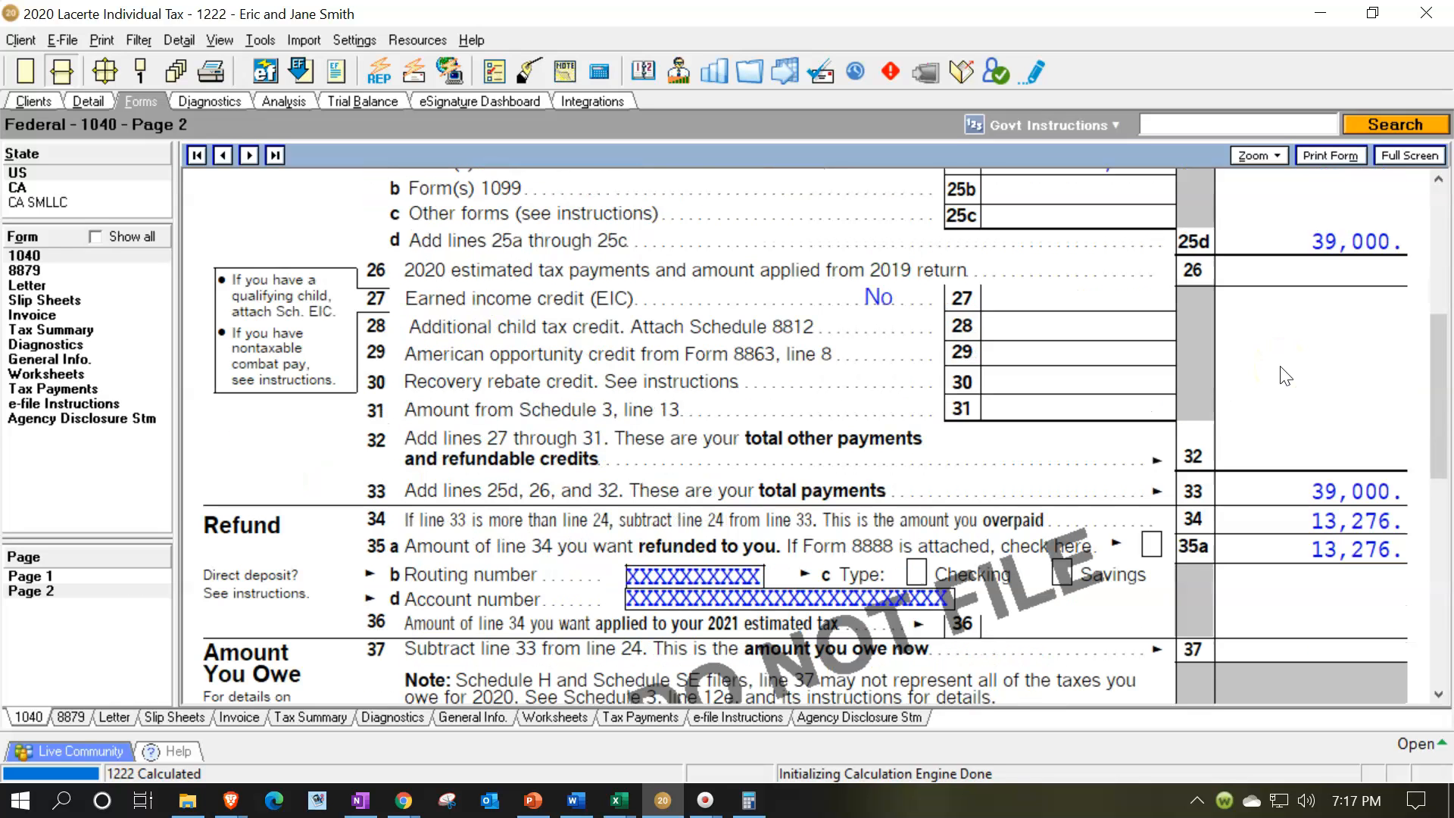
{"action": "scroll", "coordinate": [1283, 371], "scroll_direction": "up", "scroll_amount": 2}
{"action": "left_click", "coordinate": [1231, 333]}
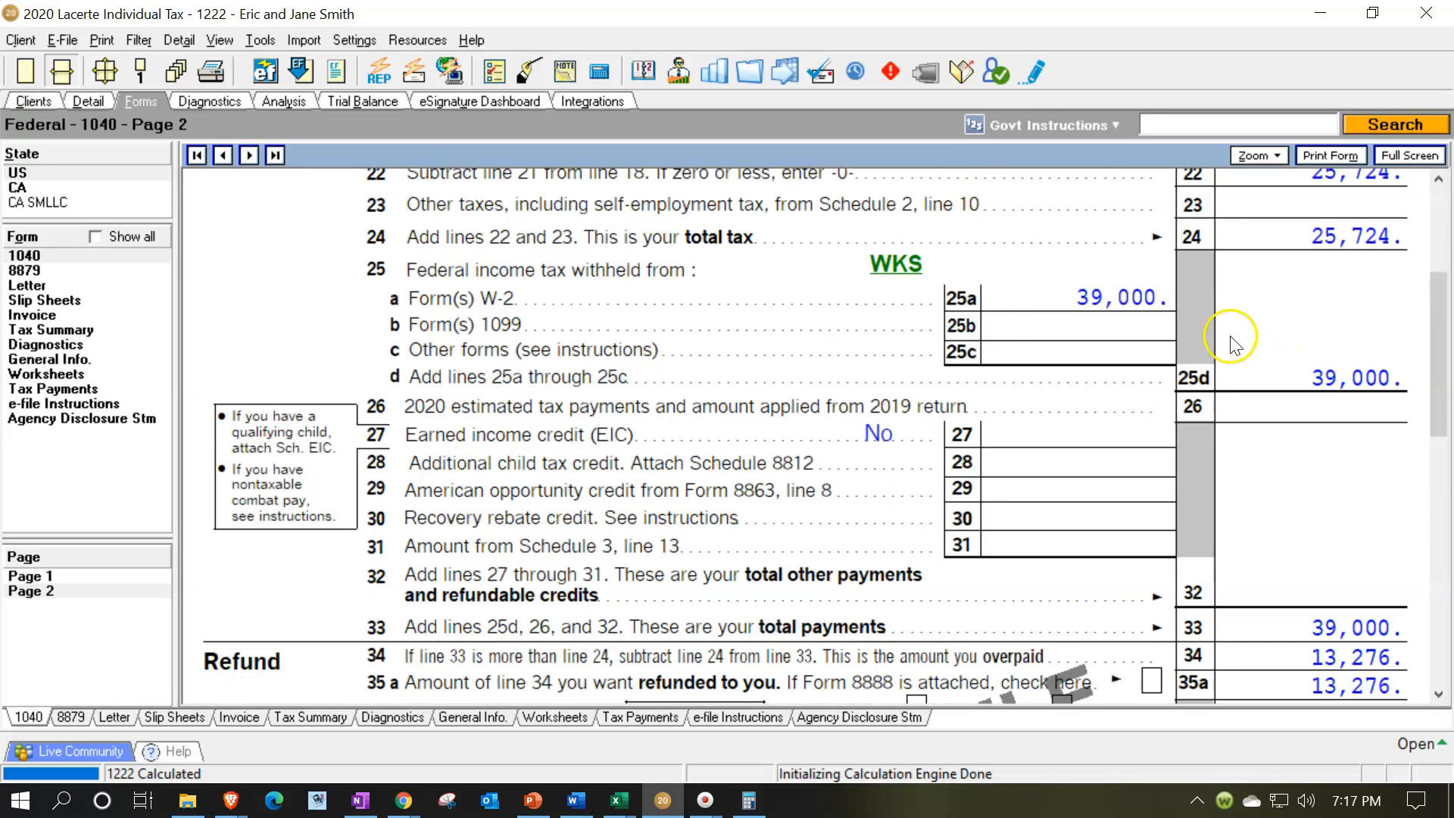
{"action": "scroll", "coordinate": [1222, 363], "scroll_direction": "down", "scroll_amount": 2}
{"action": "left_click", "coordinate": [1245, 485]}
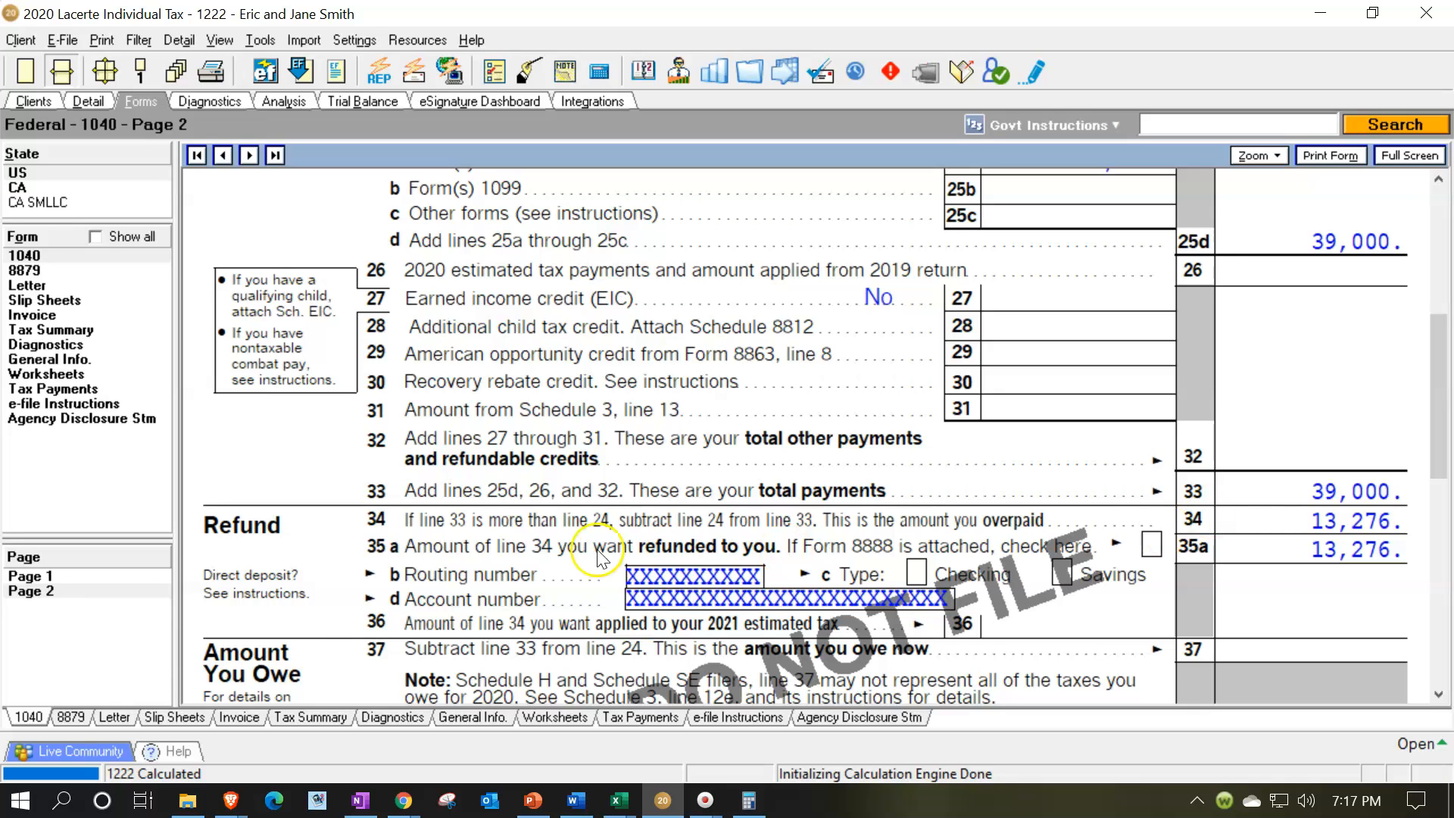
Review the wages on line 1 of Form 1040 page 1 against the second W-2 in the W-2 W-3 workbook
{"action": "left_click", "coordinate": [35, 578]}
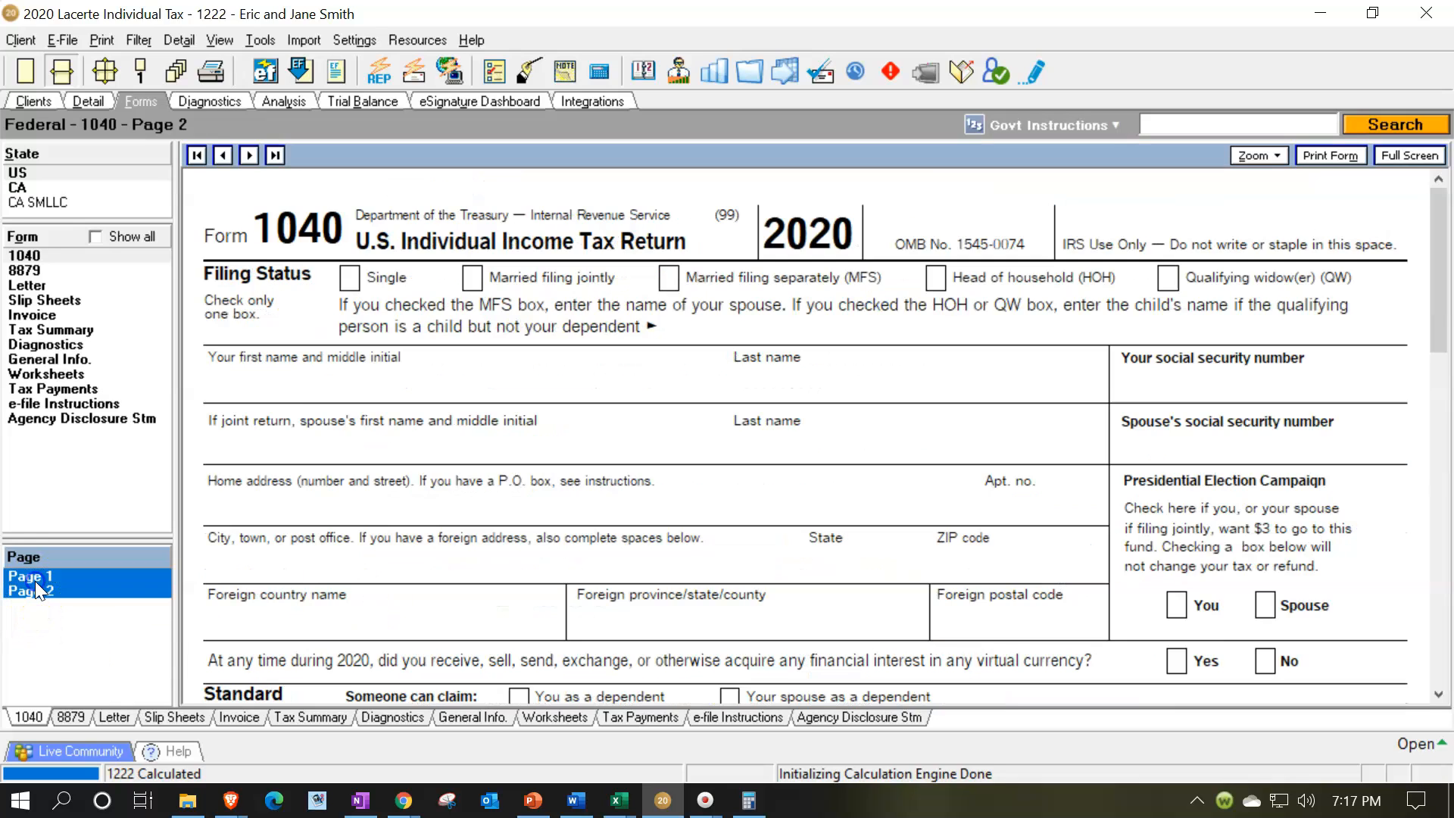
{"action": "scroll", "coordinate": [777, 541], "scroll_direction": "down", "scroll_amount": 5}
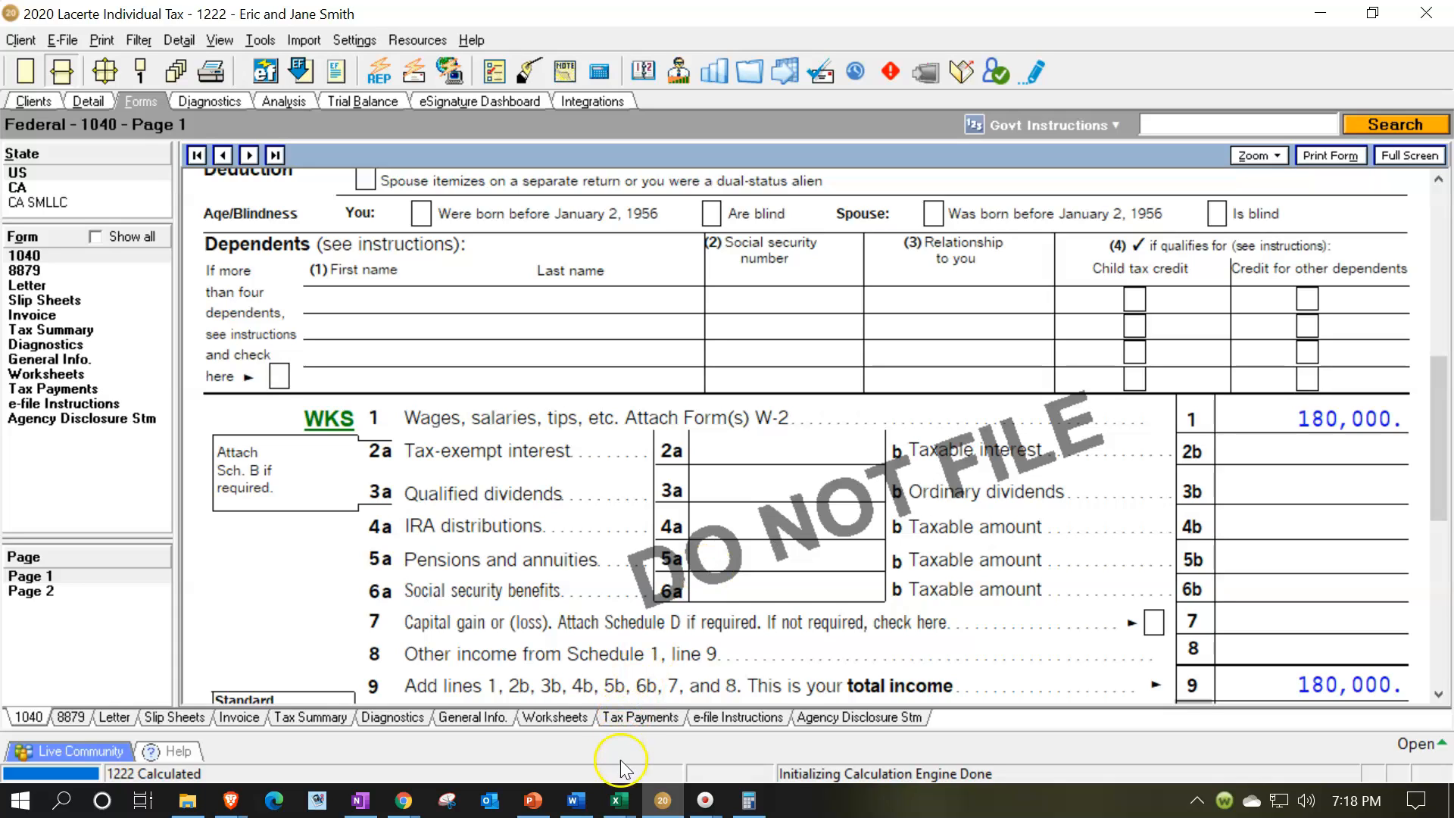
{"action": "left_click", "coordinate": [618, 801]}
{"action": "left_click", "coordinate": [742, 712]}
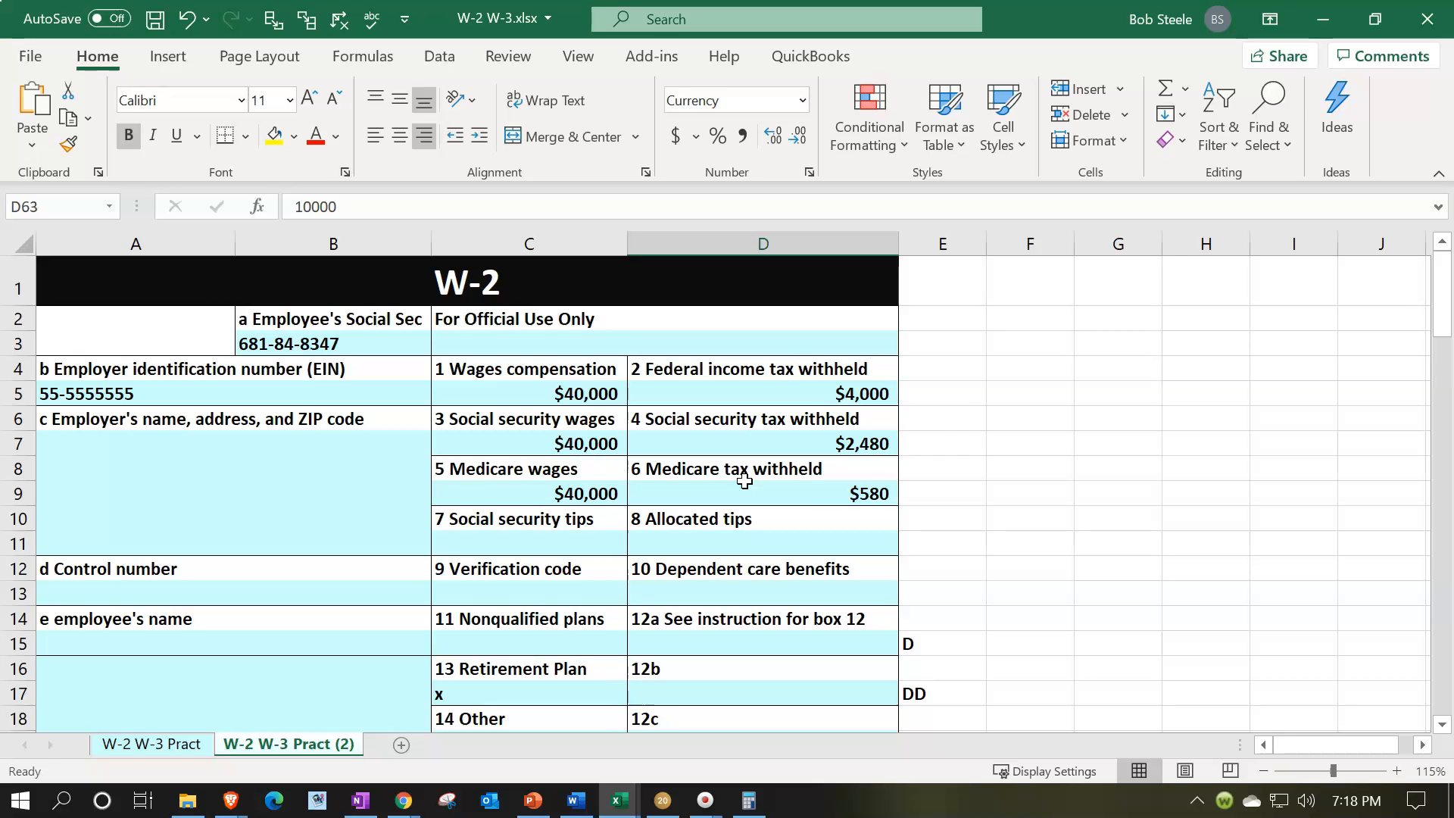
{"action": "left_click", "coordinate": [1321, 19]}
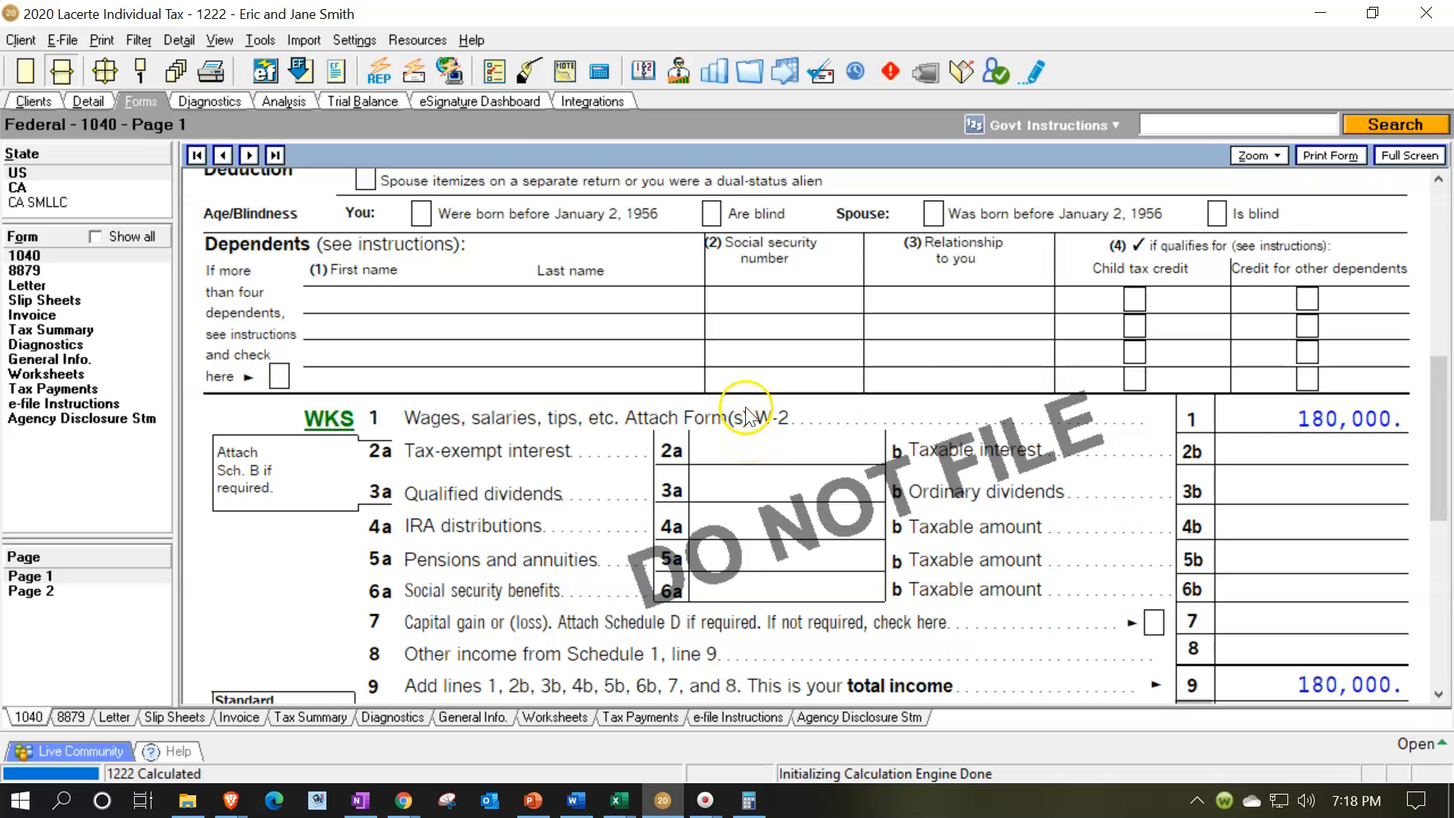
{"action": "scroll", "coordinate": [745, 417], "scroll_direction": "up", "scroll_amount": 3}
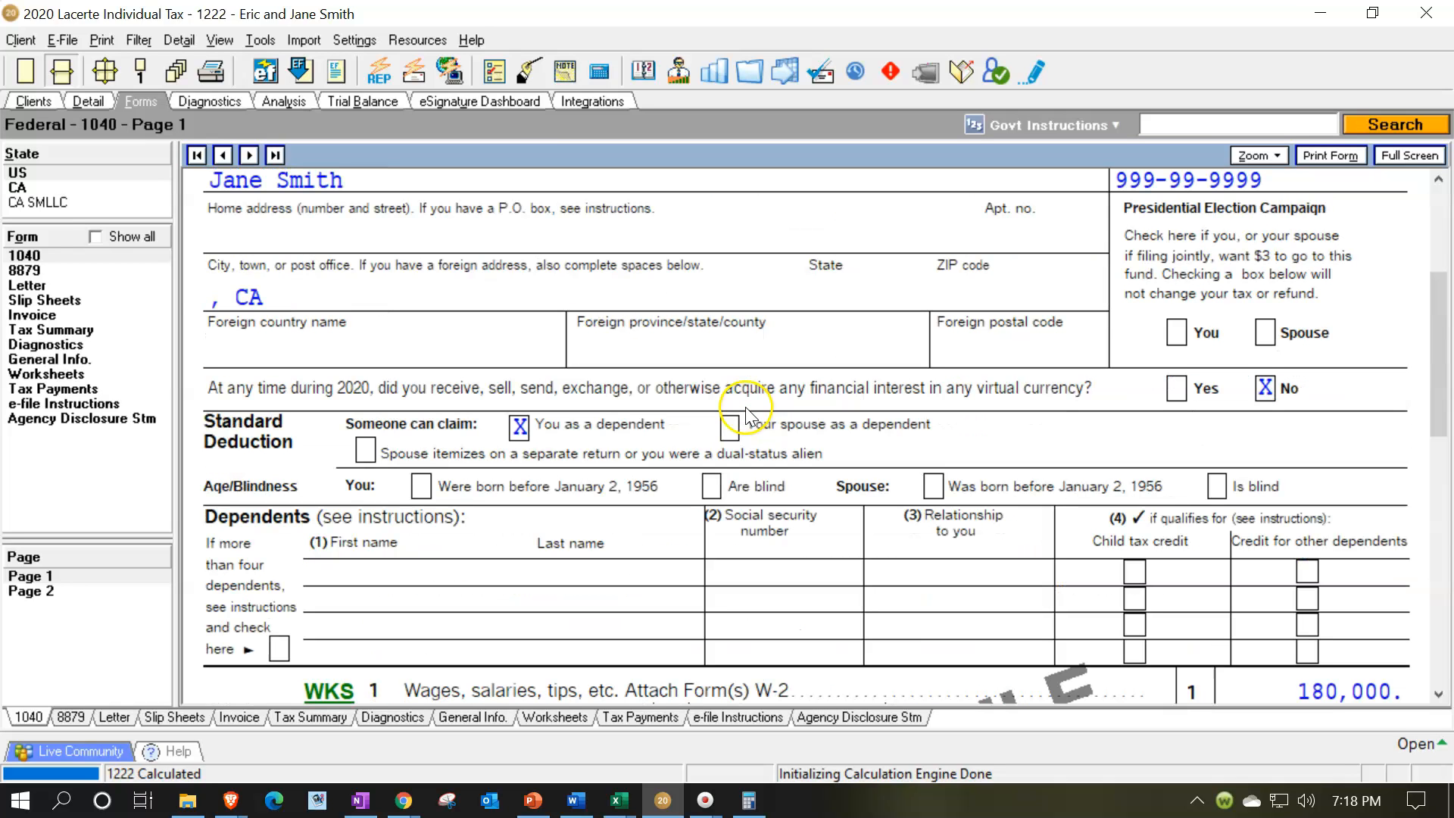